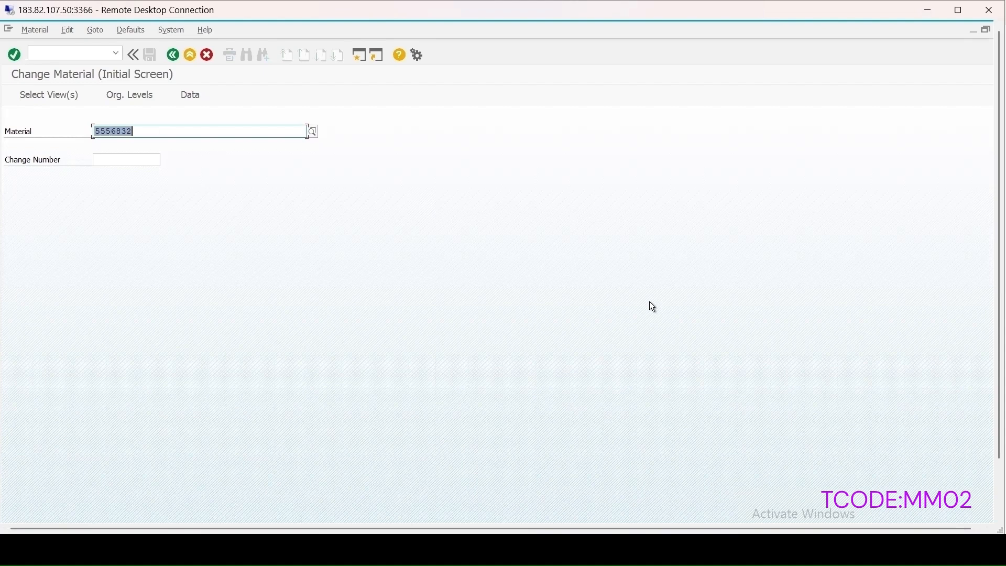
Open material 5556832 for change and bring up the inspection setup from its Quality management view.
key("Return")
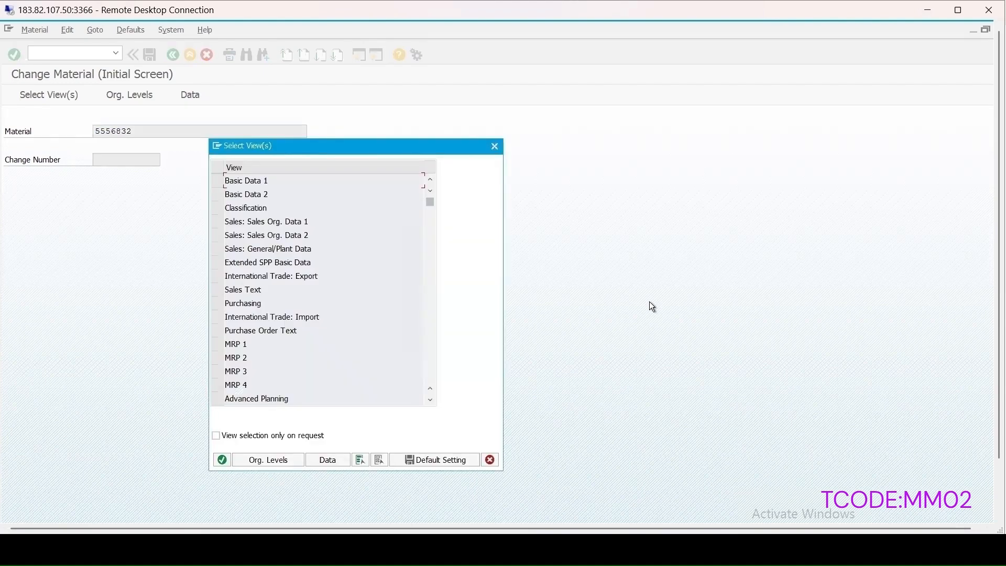
key("Return")
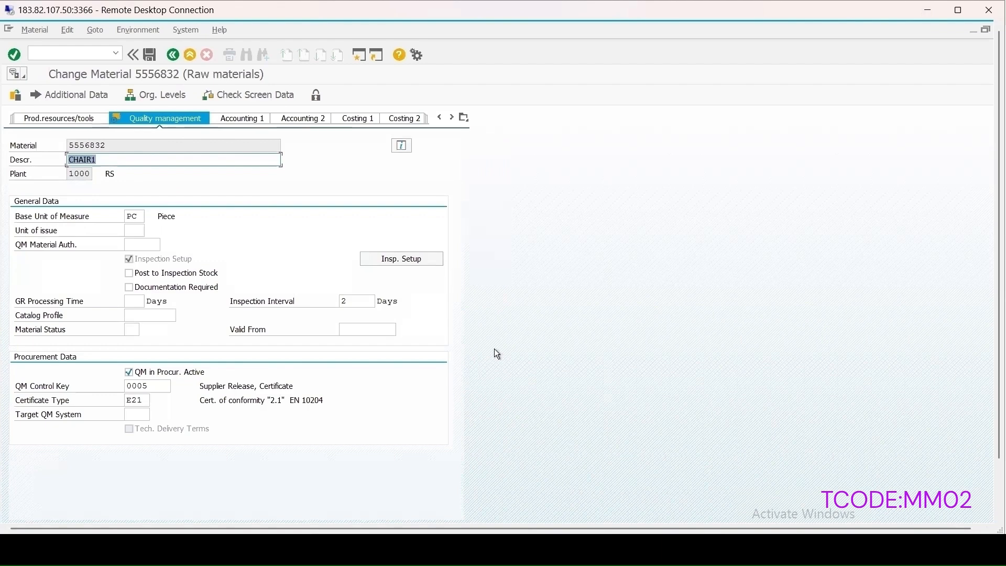
left_click(422, 258)
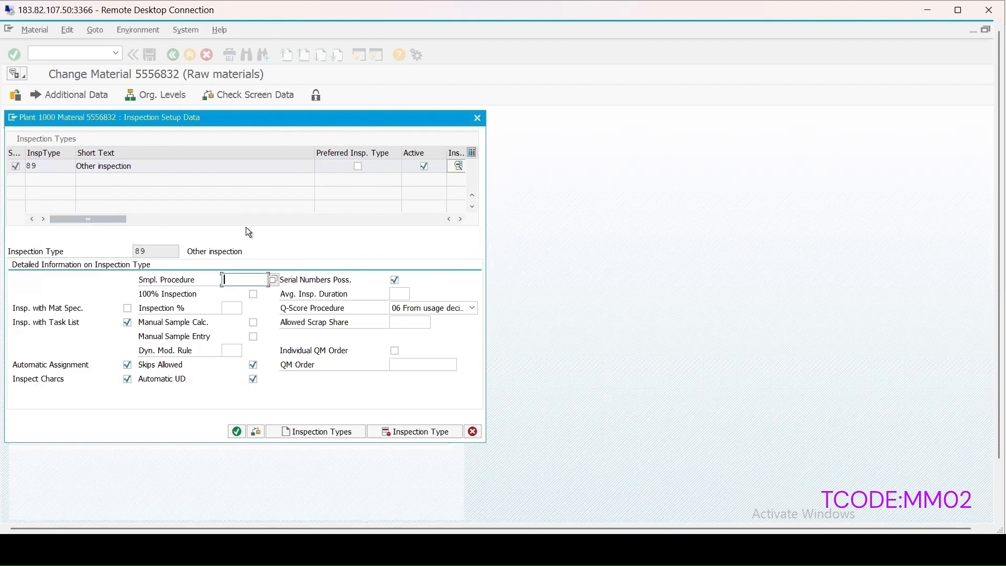
Add inspection type 01 to the material's inspection setup, set it active and accept the setup data.
left_click(313, 432)
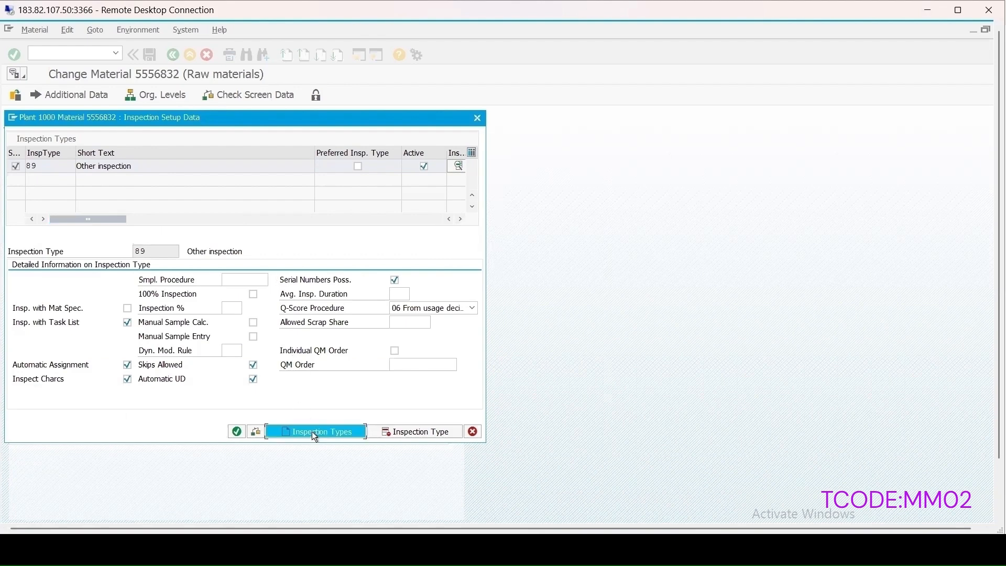
type("01")
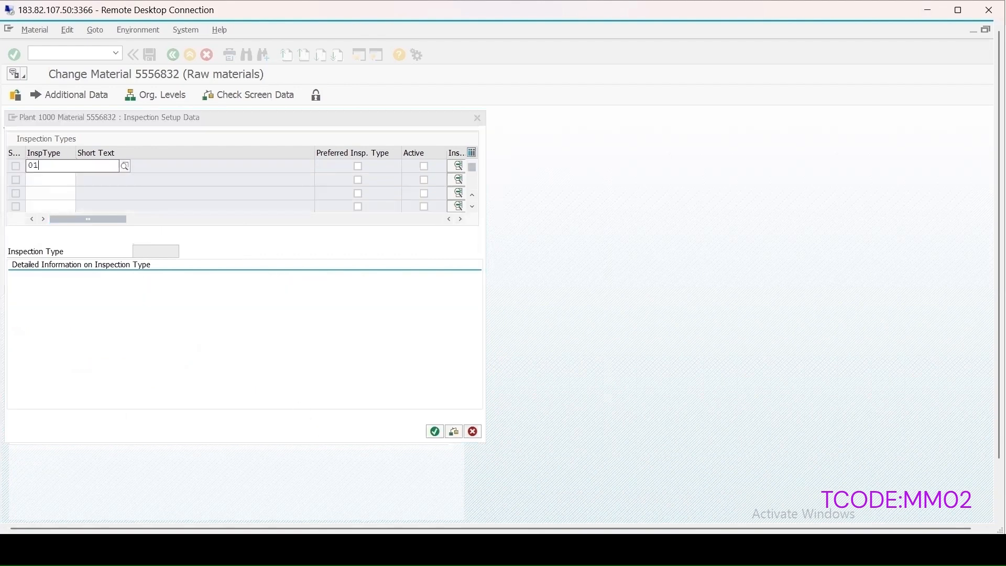
left_click(50, 192)
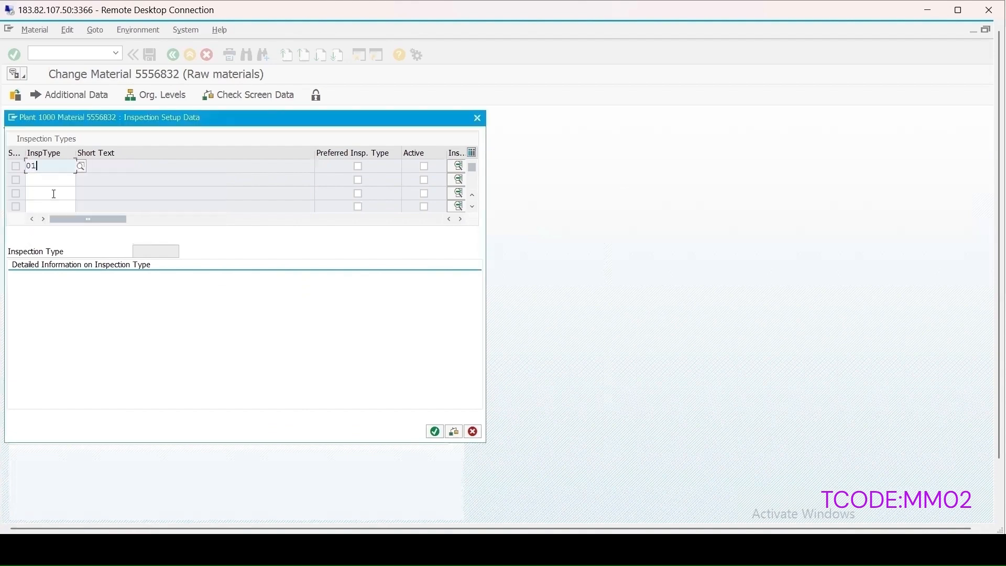
left_click(425, 167)
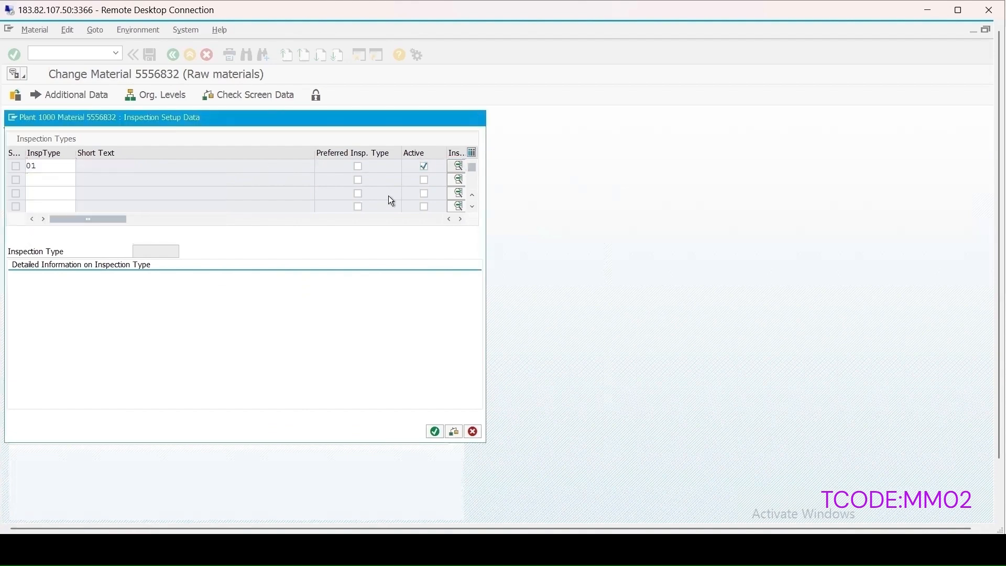
key("Return")
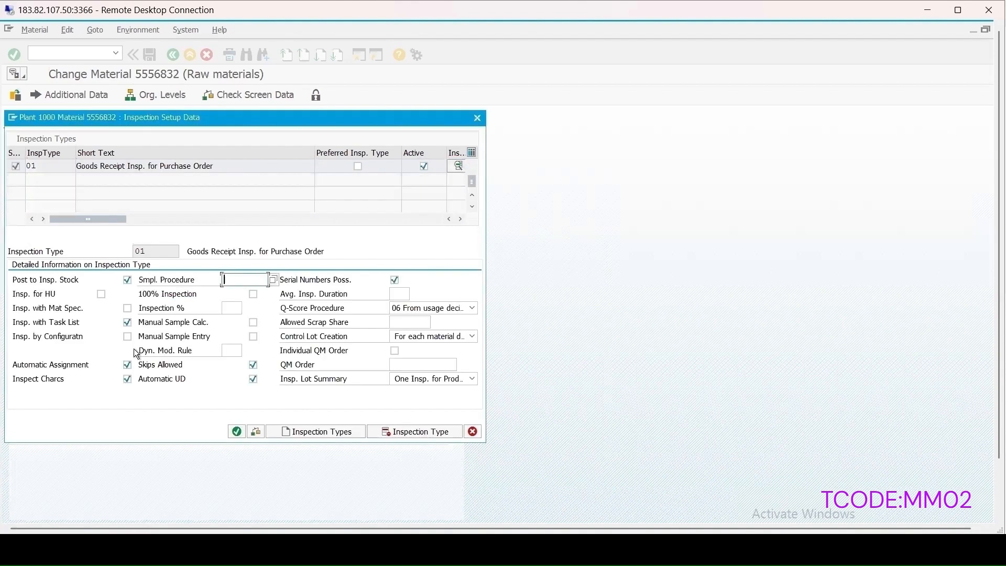
left_click(237, 431)
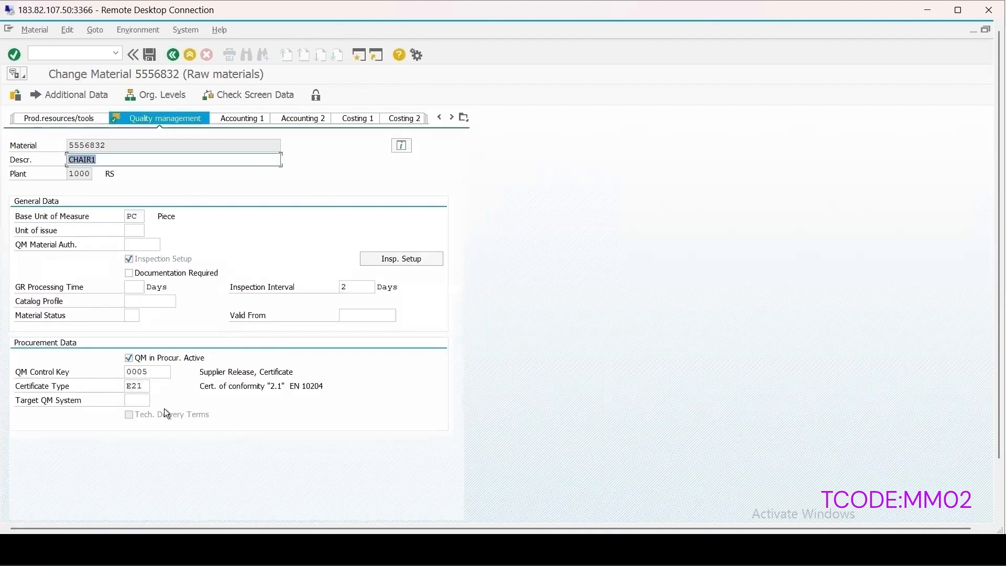
Switch to the Plant data / stor. 1 view of the material for storage location 0001.
left_click(465, 117)
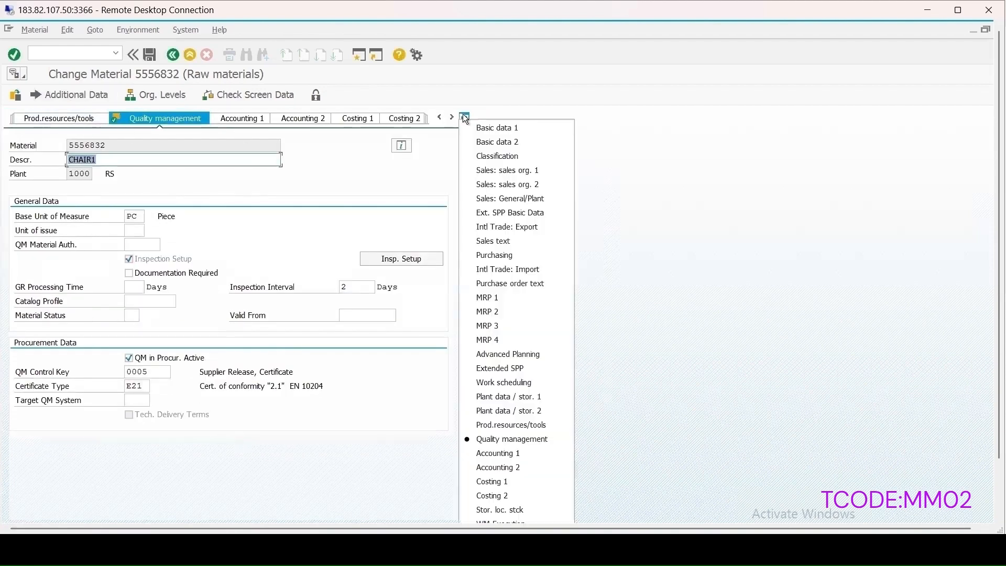
left_click(490, 408)
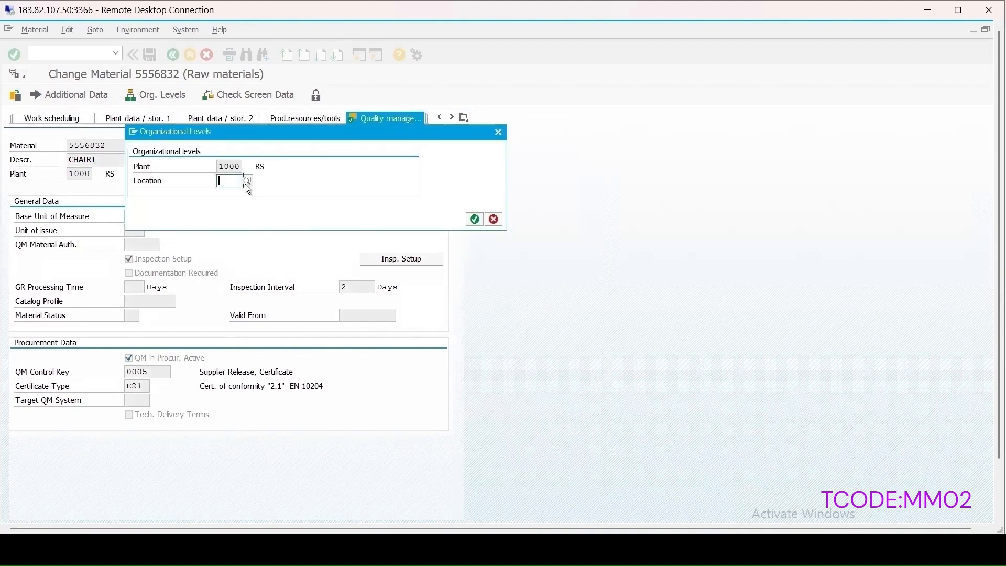
left_click(246, 182)
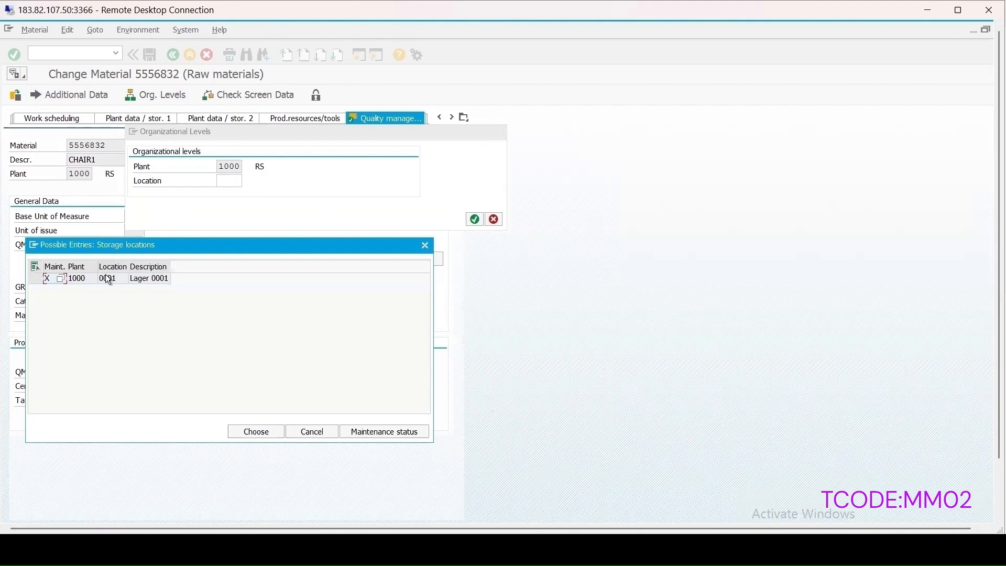
double_click(98, 279)
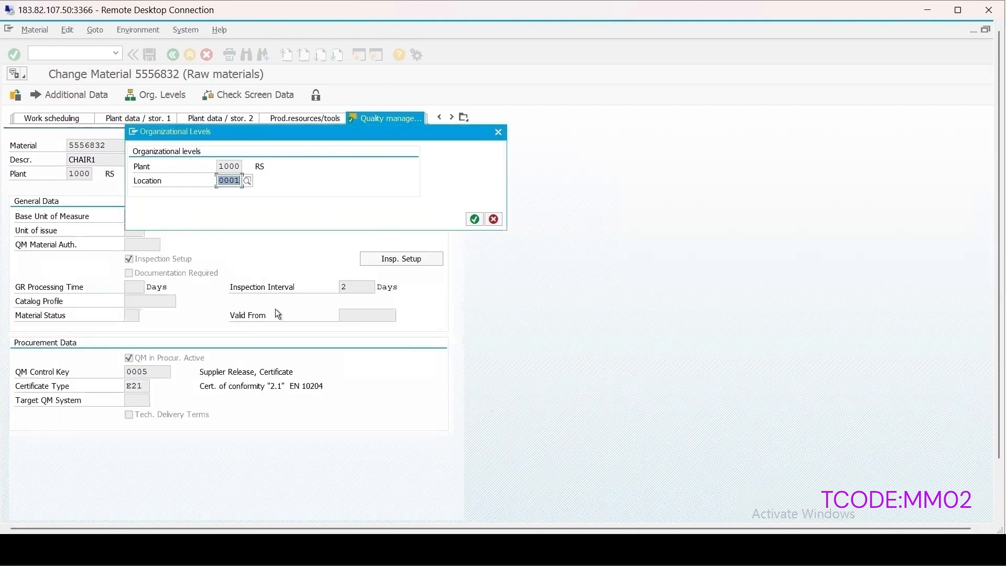
left_click(475, 219)
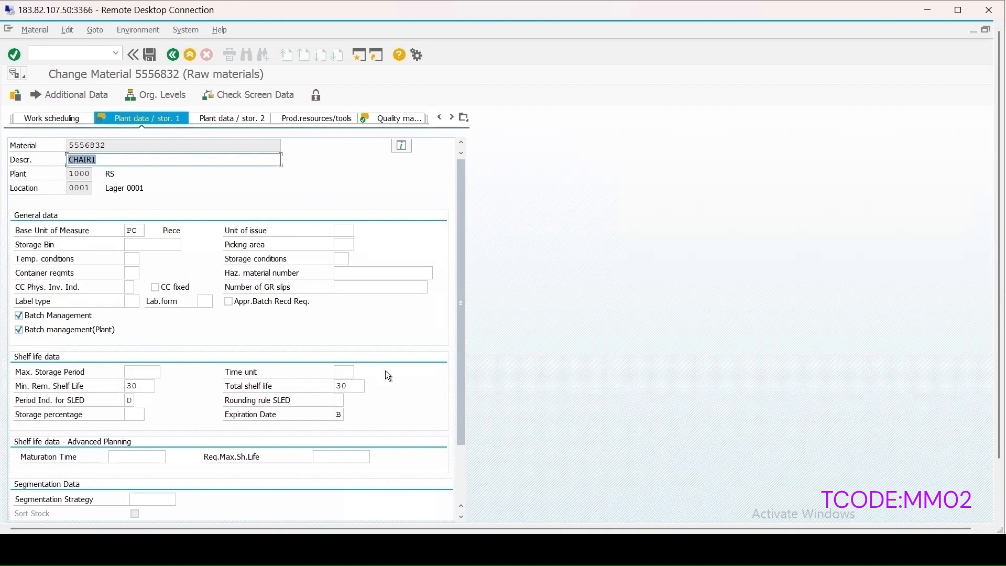
Check the shelf life data and the possible period indicators for SLED, and save the material.
left_click_drag(461, 447, 463, 495)
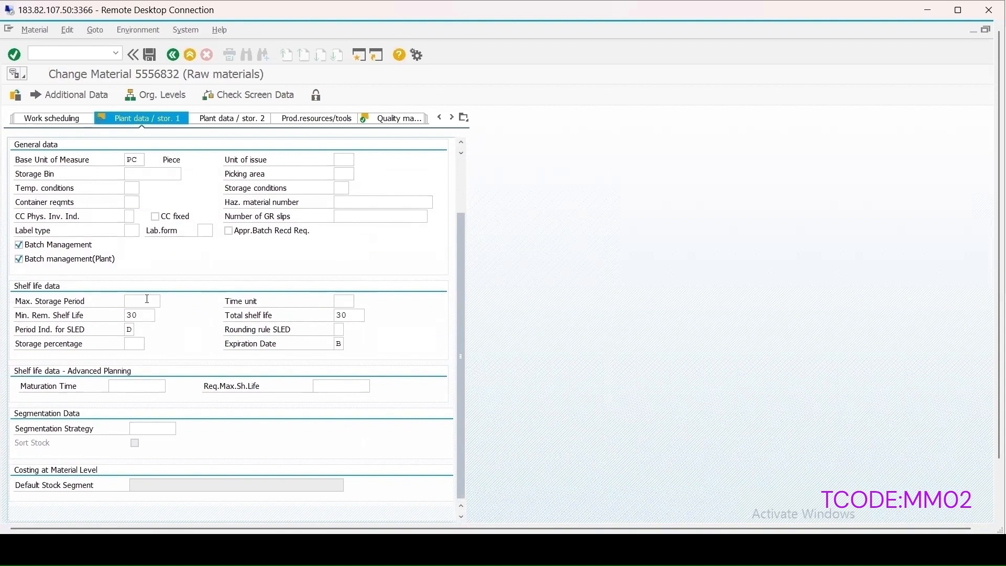
double_click(361, 315)
left_click(133, 330)
left_click(139, 331)
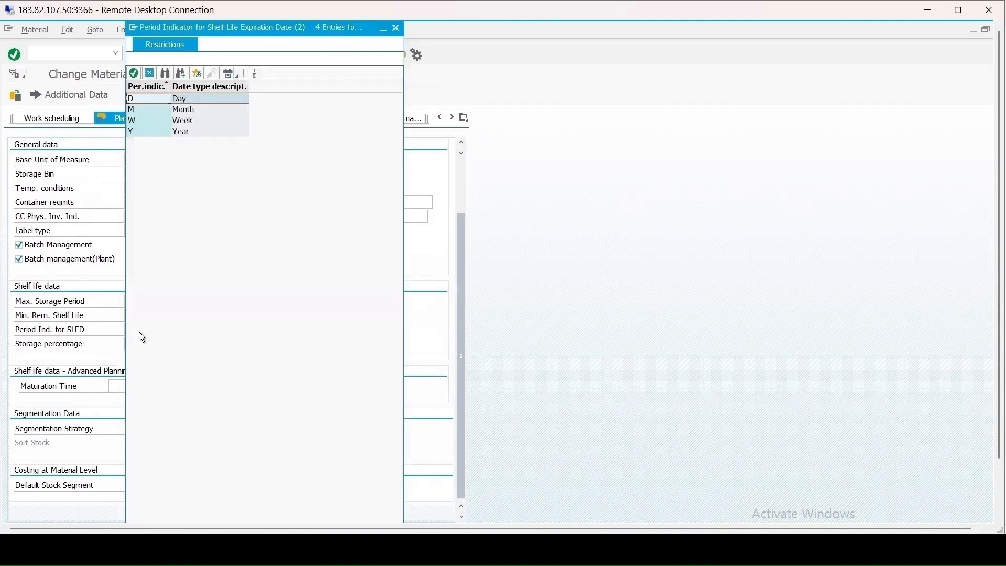
left_click(396, 29)
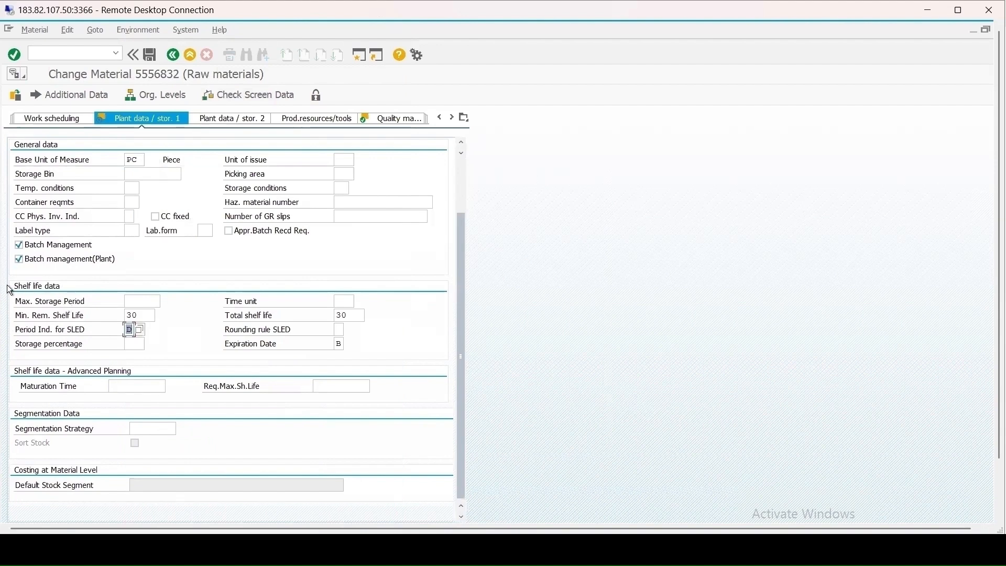
left_click(150, 54)
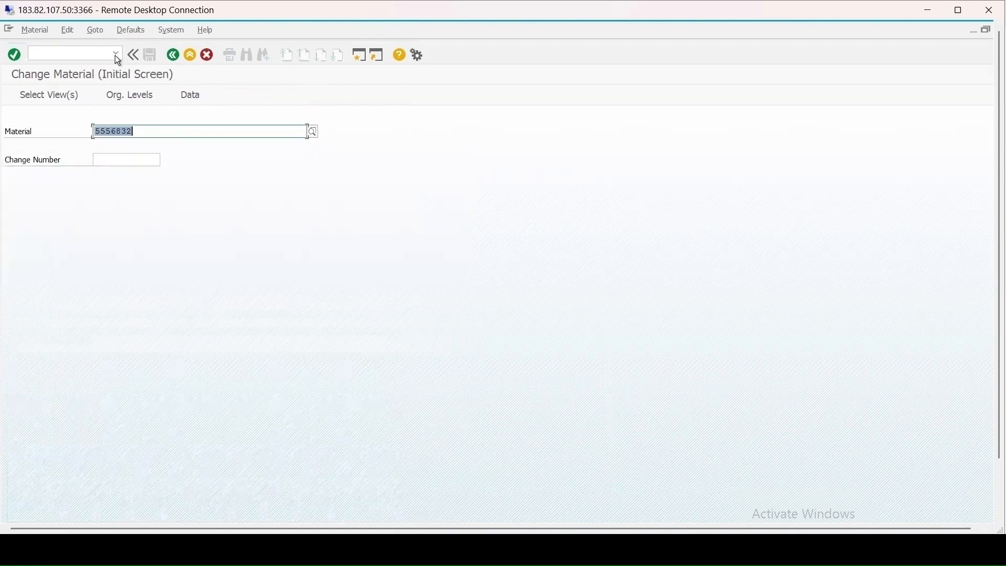
Start transaction MSC3N to display batches and check the transaction code in the system information.
left_click(99, 54)
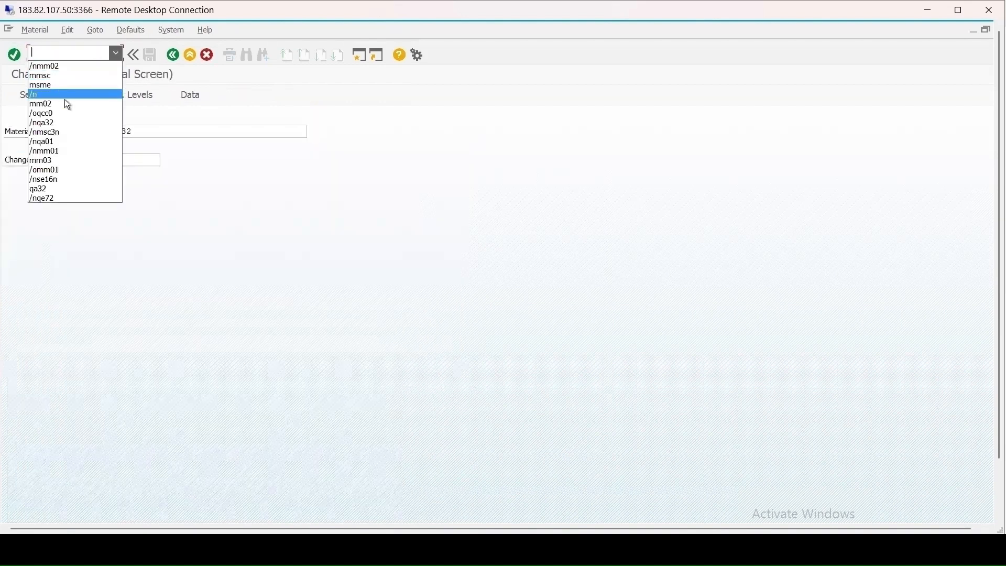
left_click(61, 131)
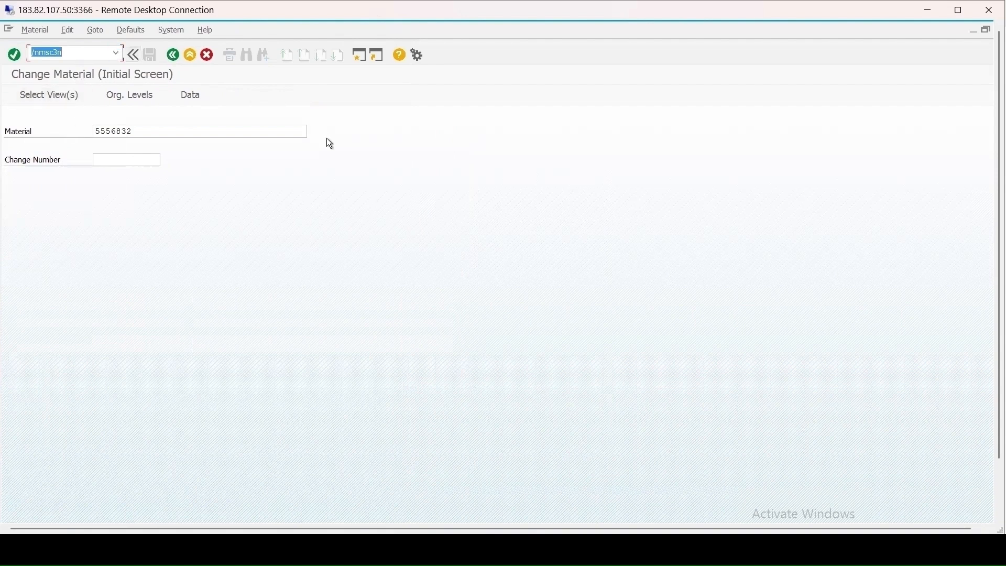
key("Return")
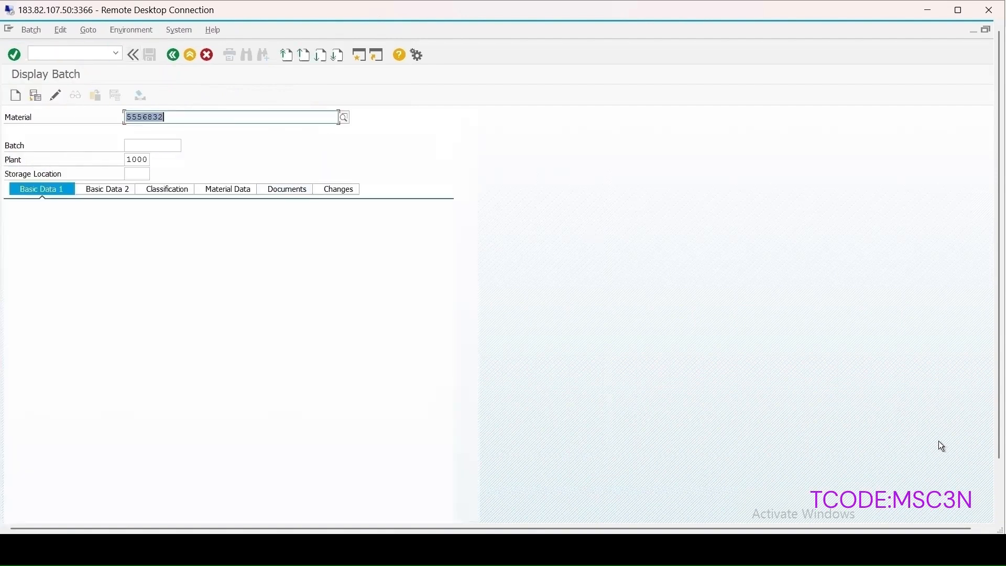
left_click_drag(997, 442, 998, 504)
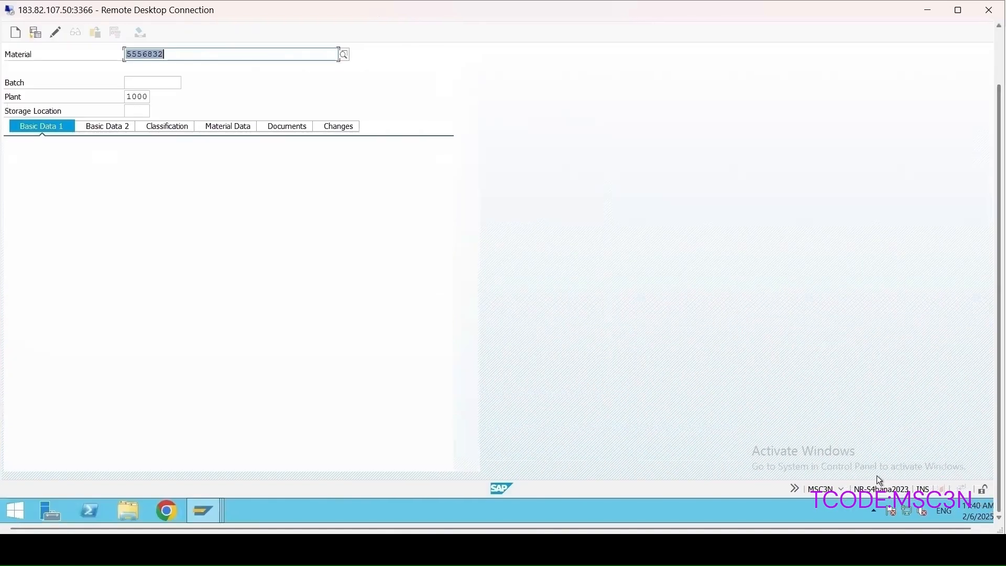
left_click(820, 496)
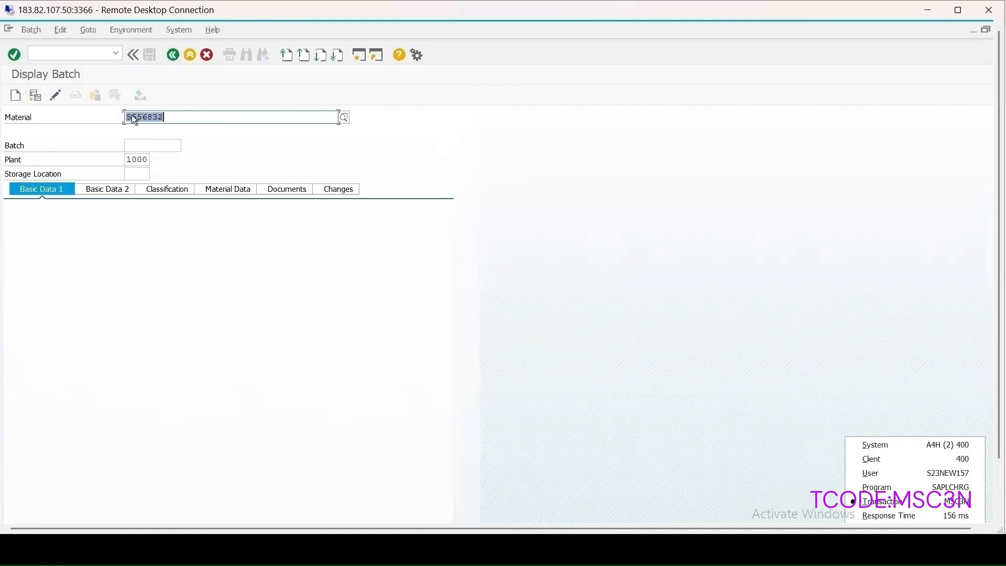
left_click(170, 145)
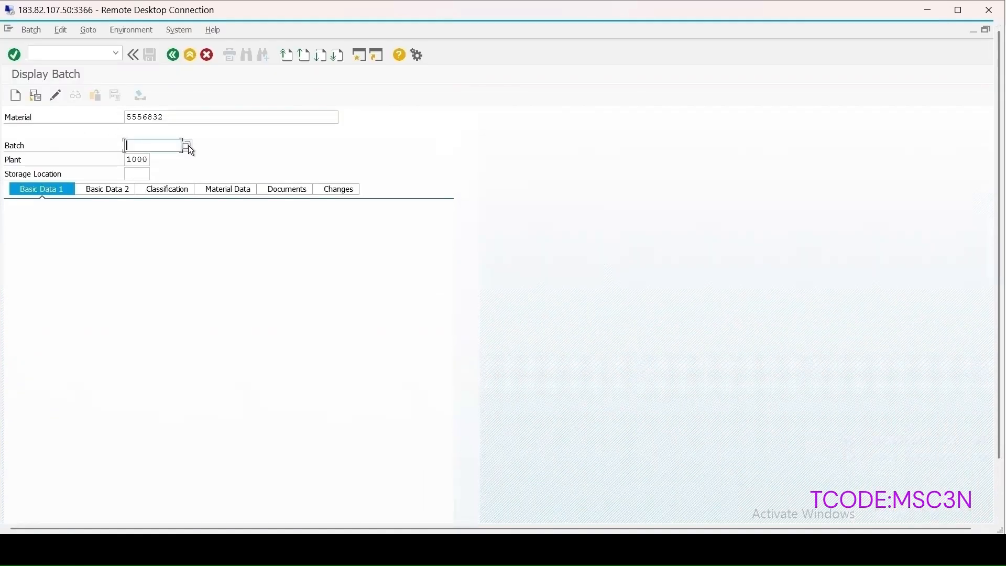
left_click(189, 148)
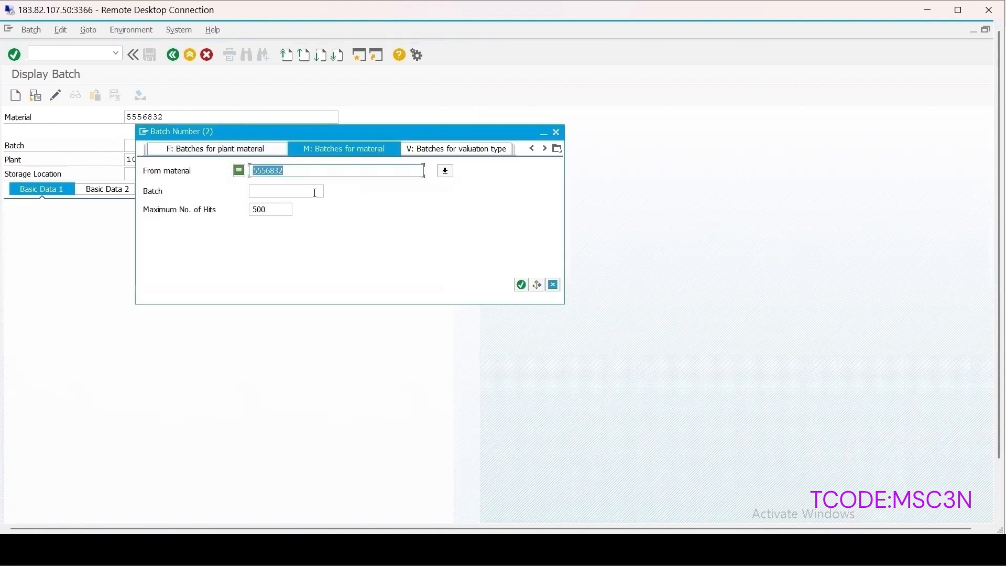
key("Return")
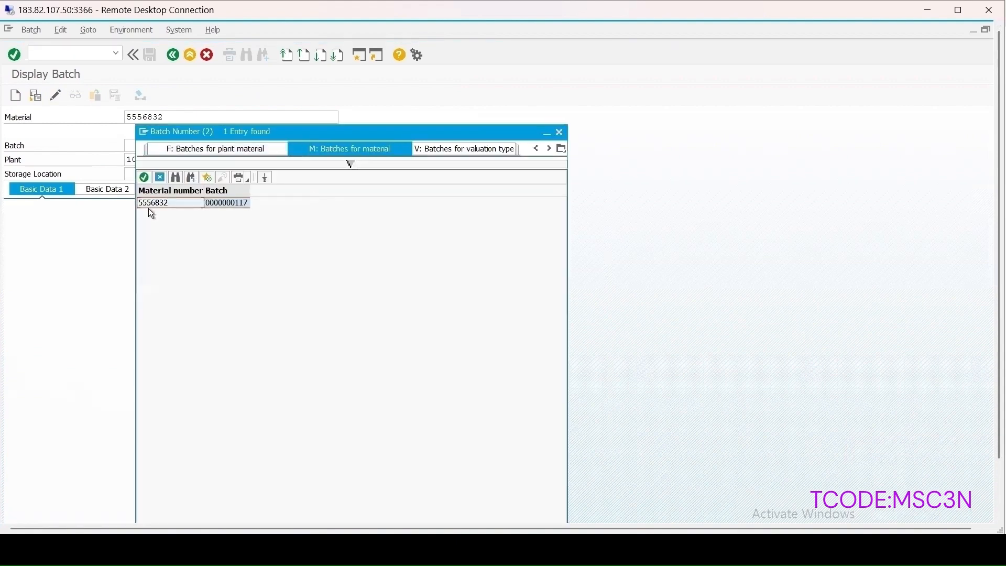
double_click(227, 204)
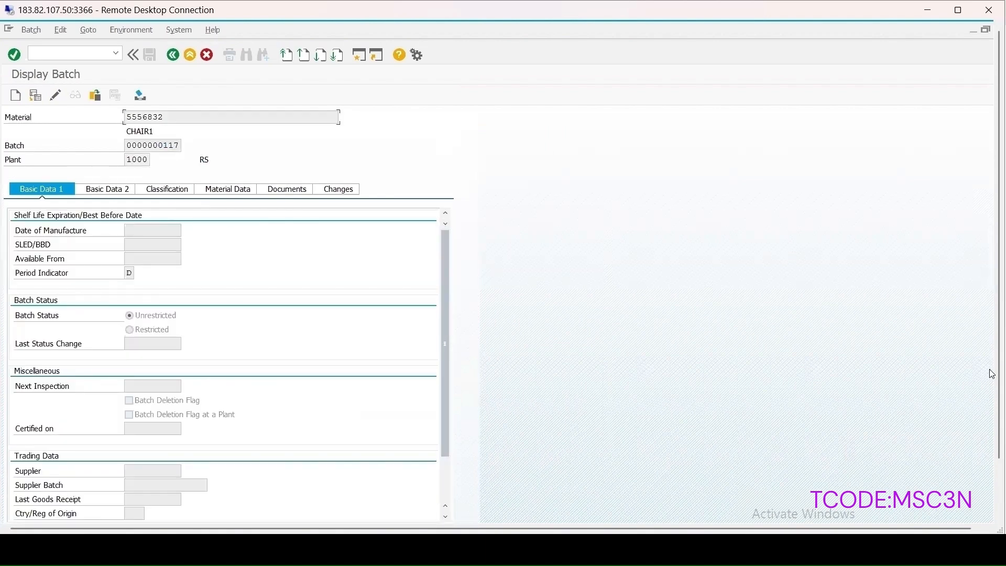
Review the batch's Basic Data 1, Basic Data 2, Classification, Material Data and Documents, and mark its material number.
mouse_move(995, 448)
left_mouse_down()
mouse_move(996, 506)
mouse_move(995, 461)
left_mouse_up()
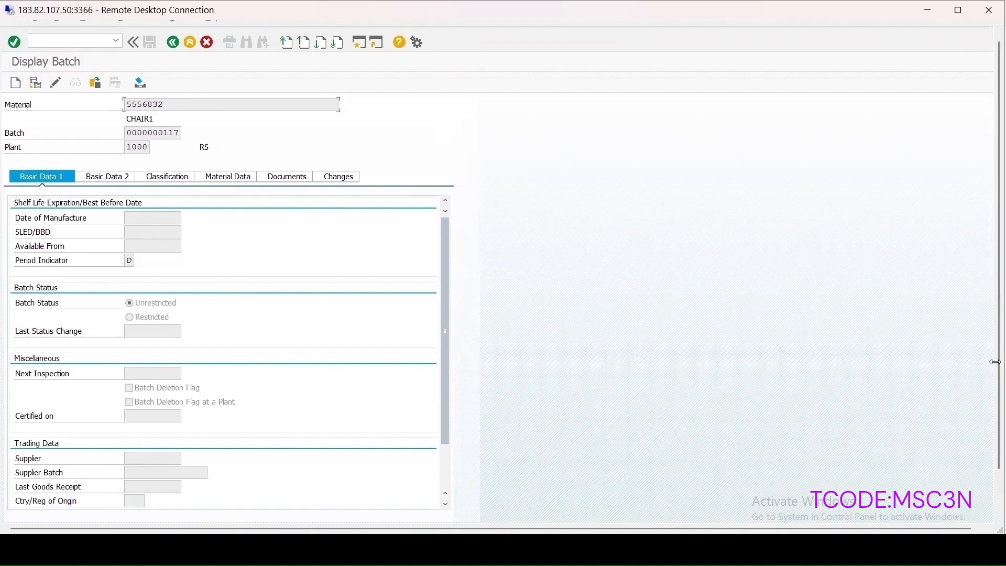
left_click_drag(994, 396, 993, 440)
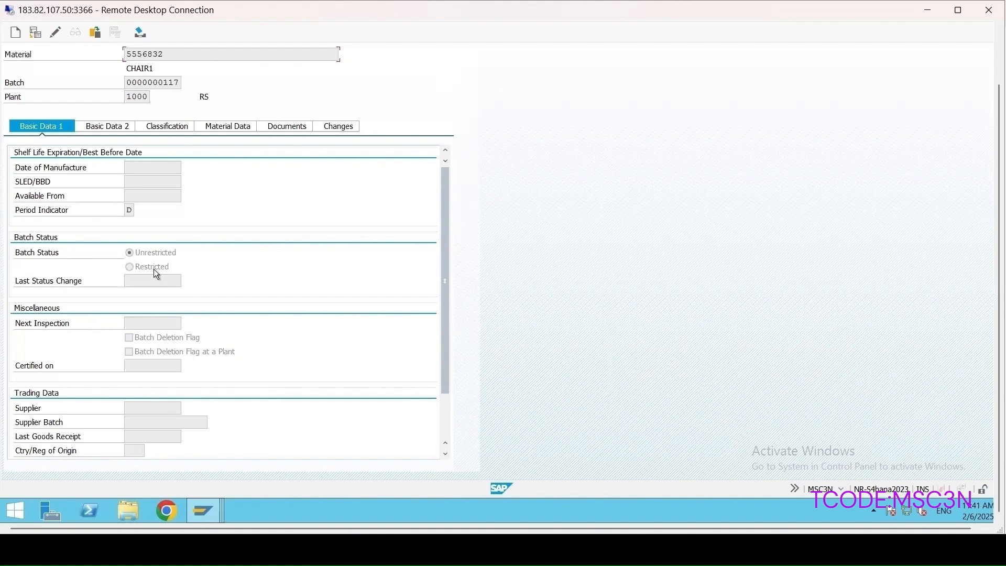
left_click(104, 129)
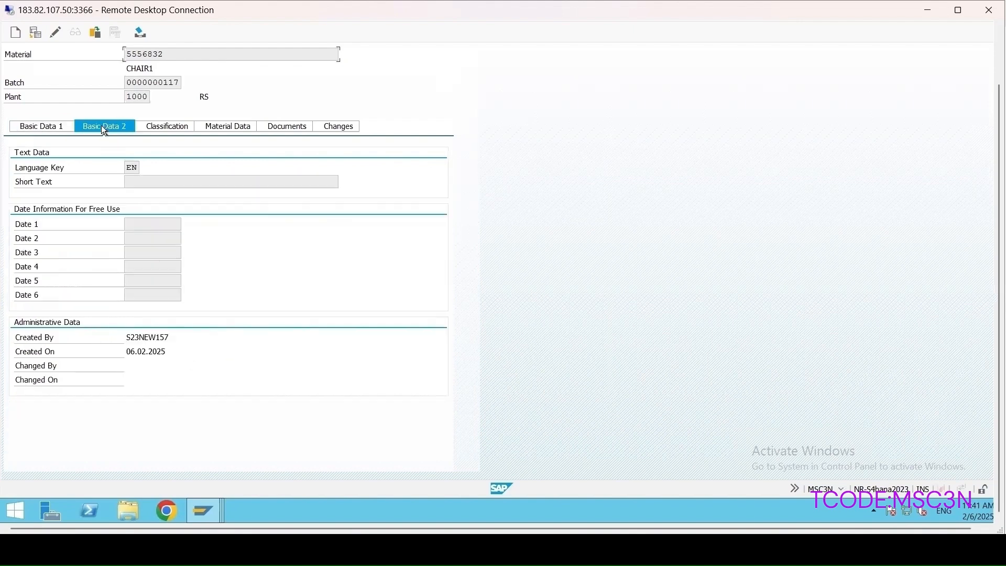
left_click(168, 128)
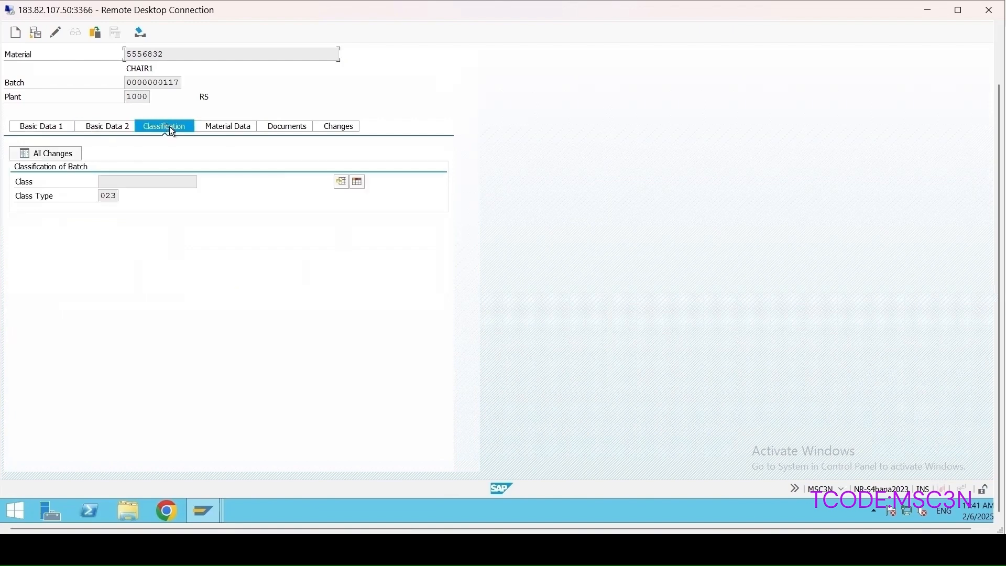
left_click(226, 134)
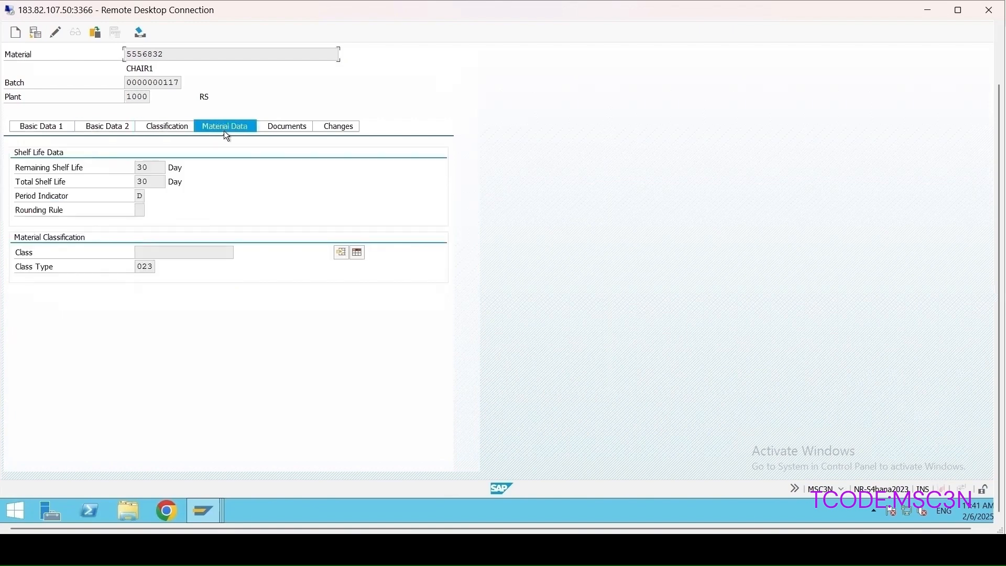
left_click(302, 130)
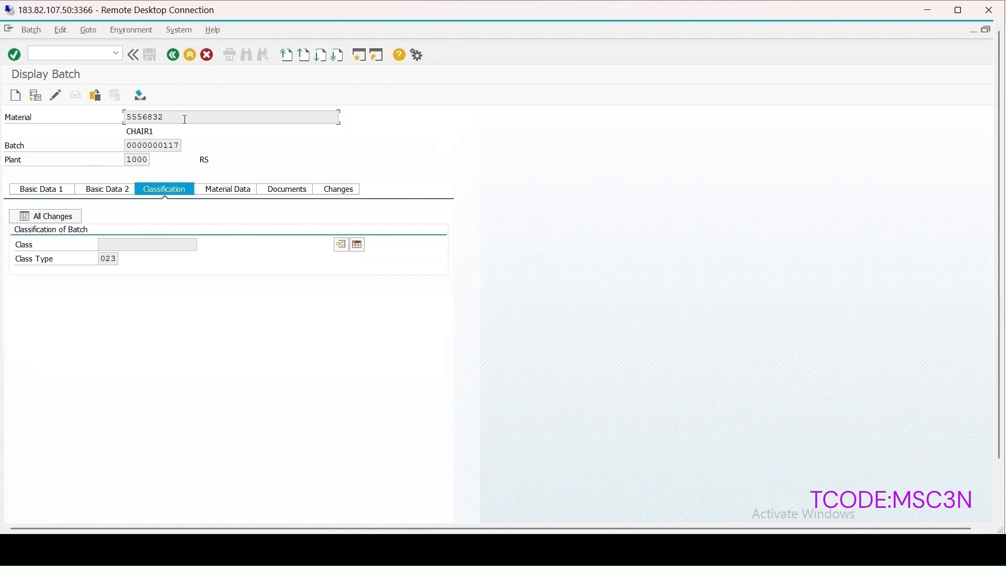
left_click_drag(185, 119, 62, 124)
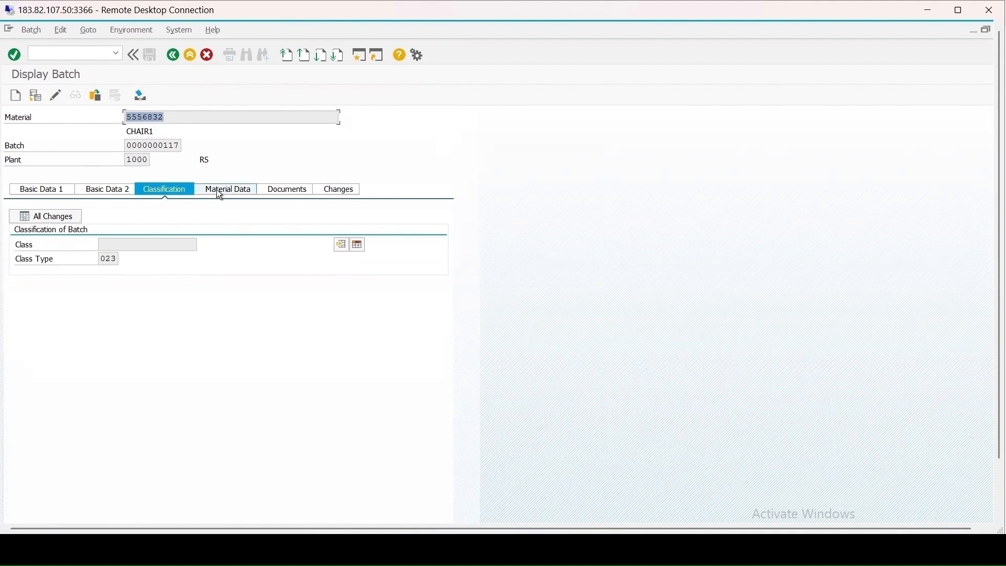
Leave the batch display and start transaction MM02 to change a material.
key("F3")
type("mm02")
key("Return")
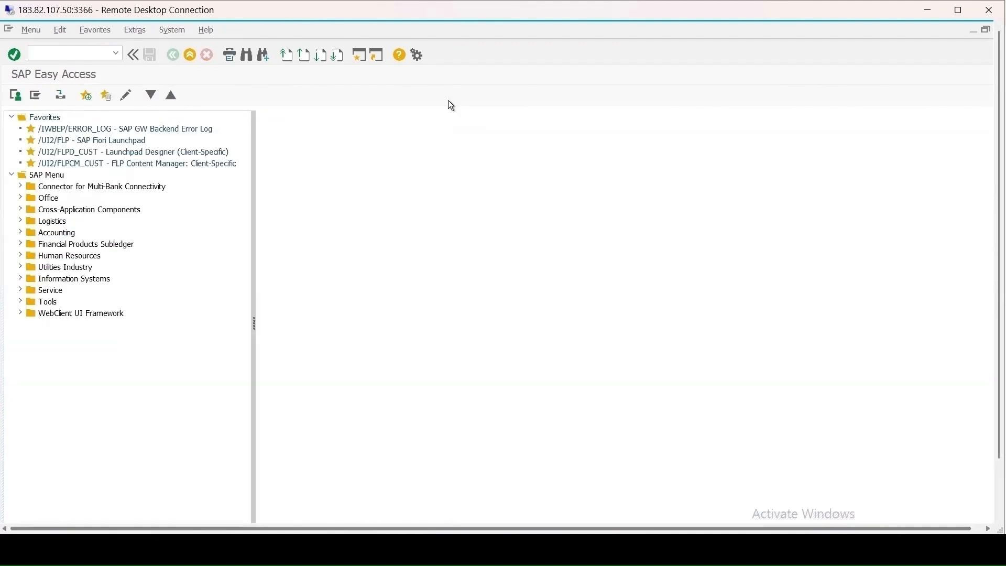
Open the Classification view of material 5556832 in change mode and check its class assignments for class type 023.
key("Return")
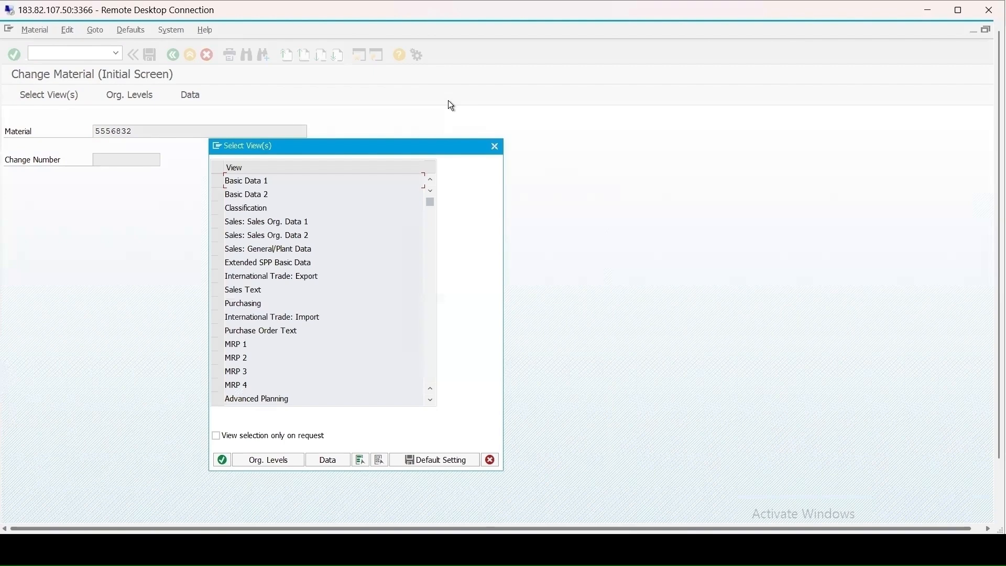
left_click(218, 208)
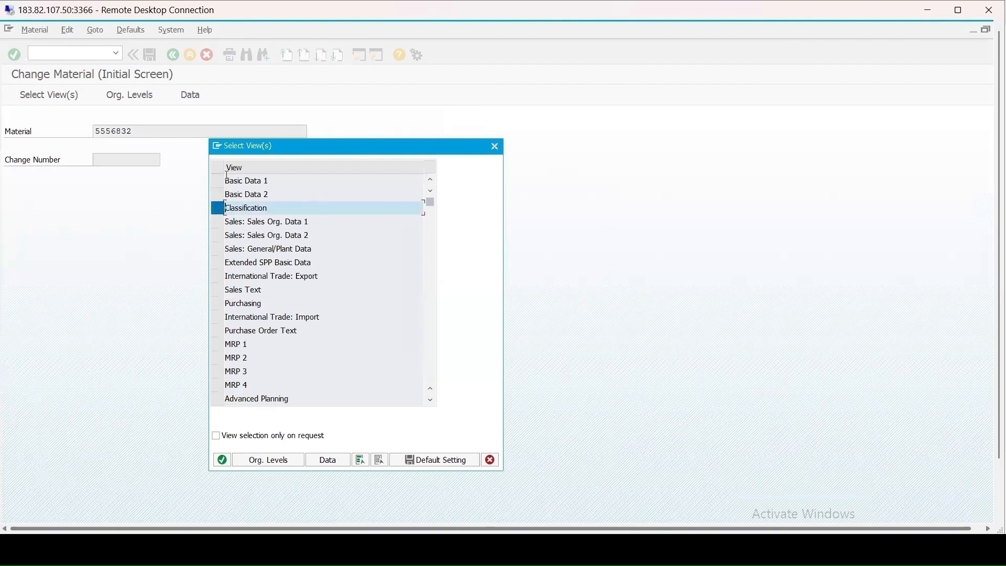
left_click(223, 460)
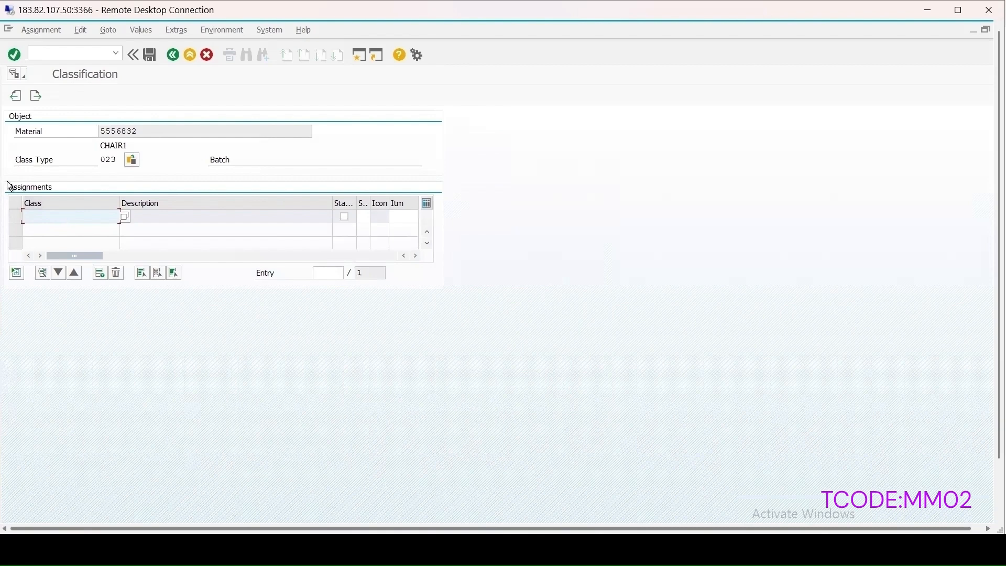
key("F3")
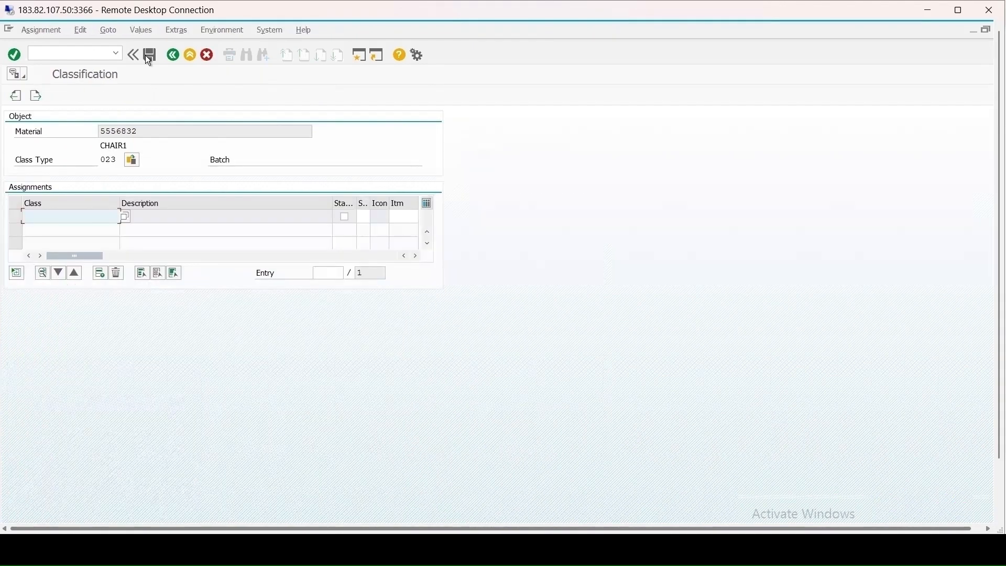
Start transaction QCC0 and open the plant-level quality management settings under Basic Settings.
left_click(110, 53)
type("/n")
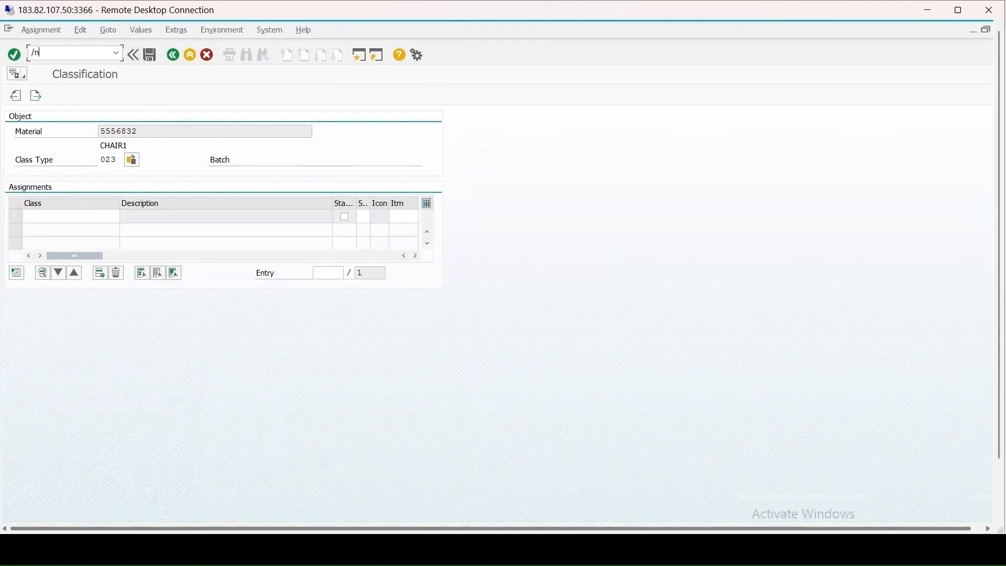
type("cl20")
key("Return")
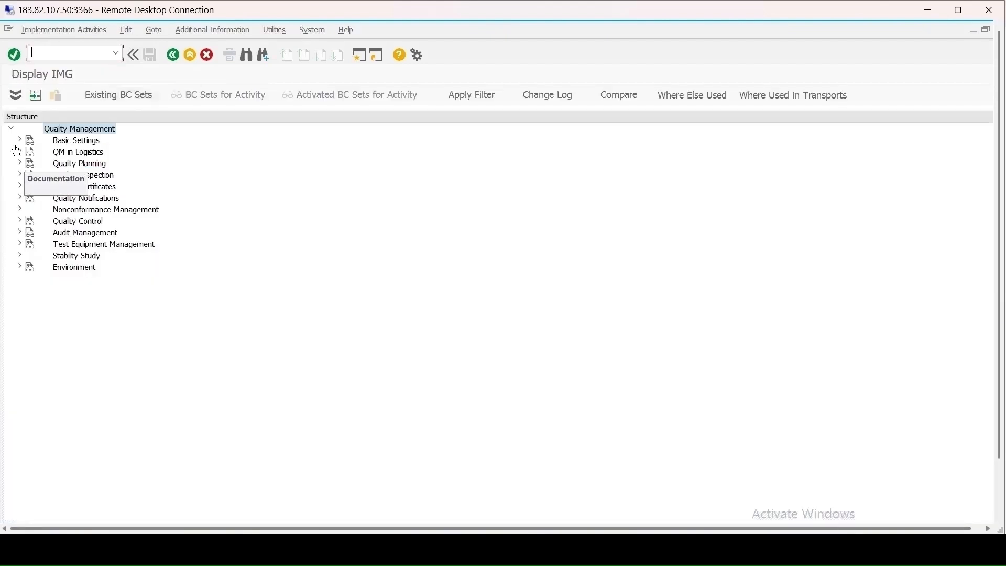
left_click(20, 141)
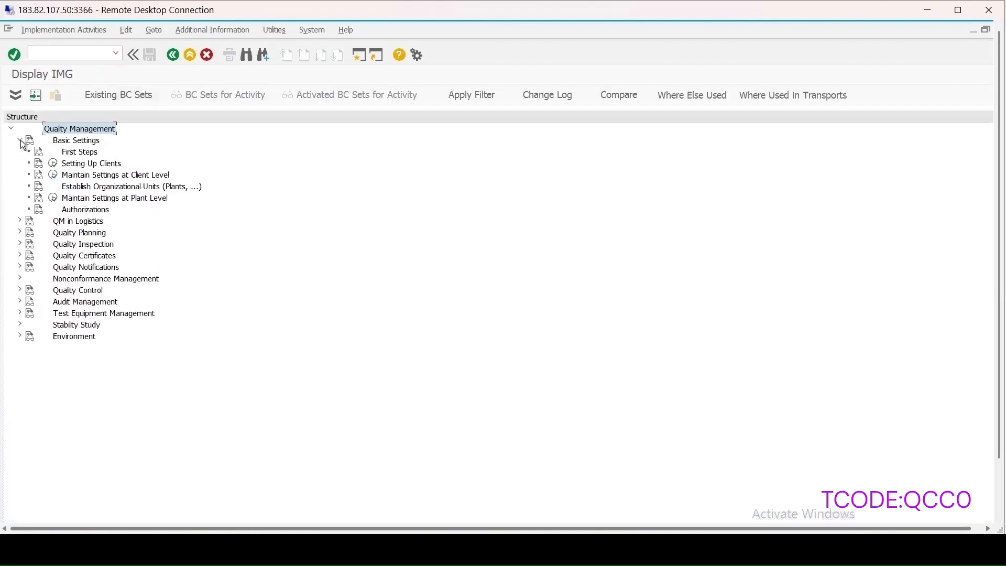
left_click(55, 199)
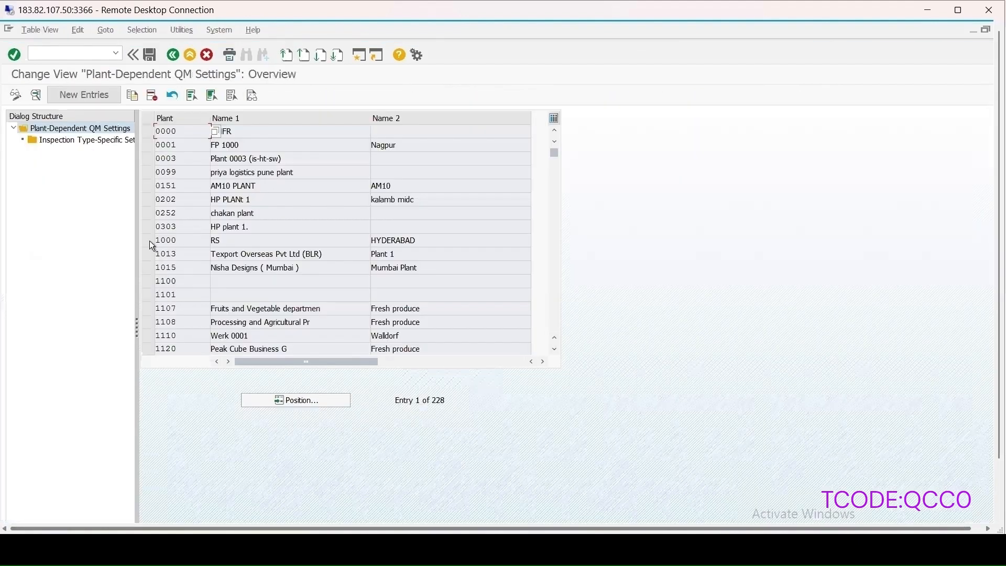
Enable batch valuation without material specification in plant 1000's inspection lot completion settings and save to customizing request A4HK903320.
left_click(149, 241)
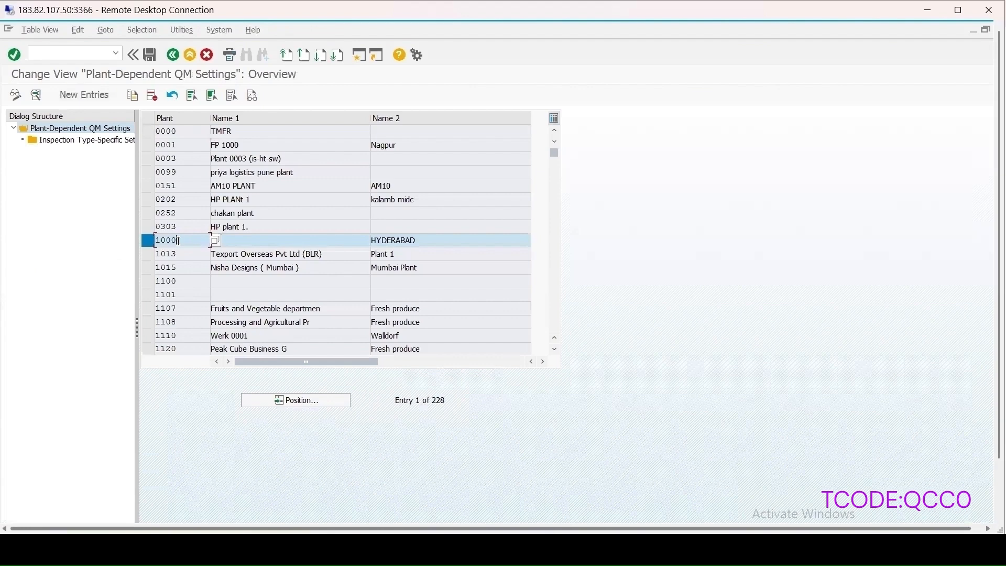
double_click(179, 241)
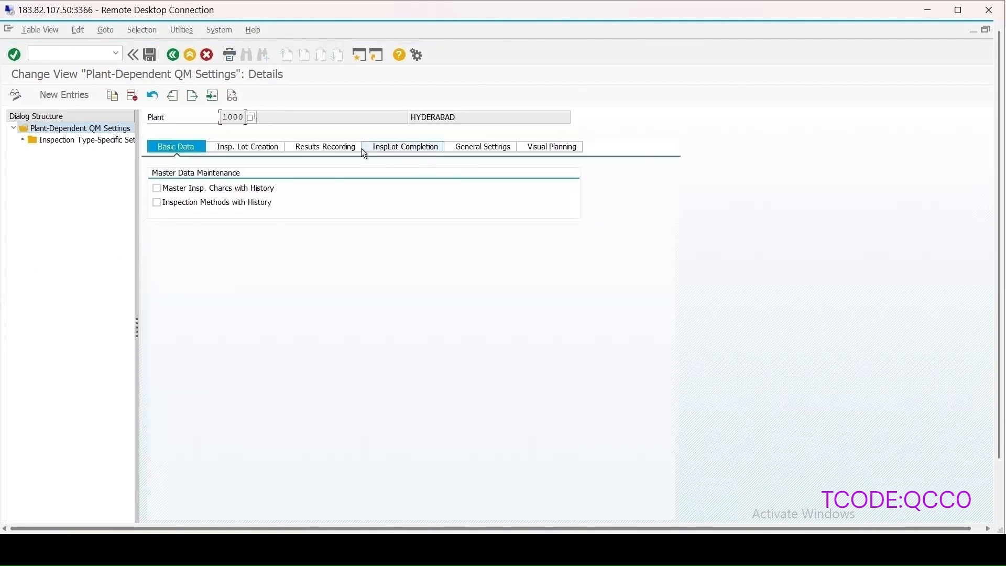
left_click(392, 150)
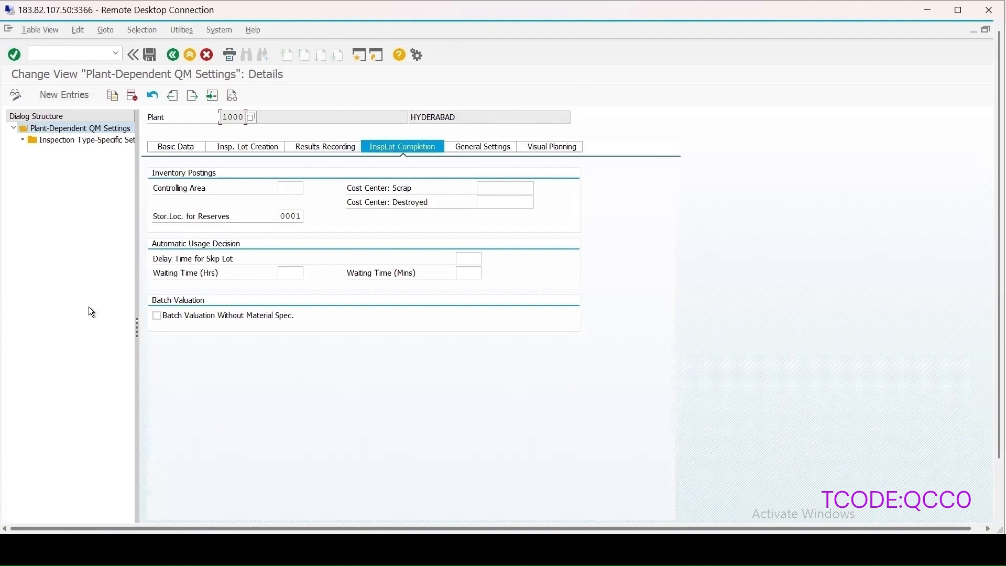
left_click(156, 316)
left_click(156, 316)
left_click(153, 54)
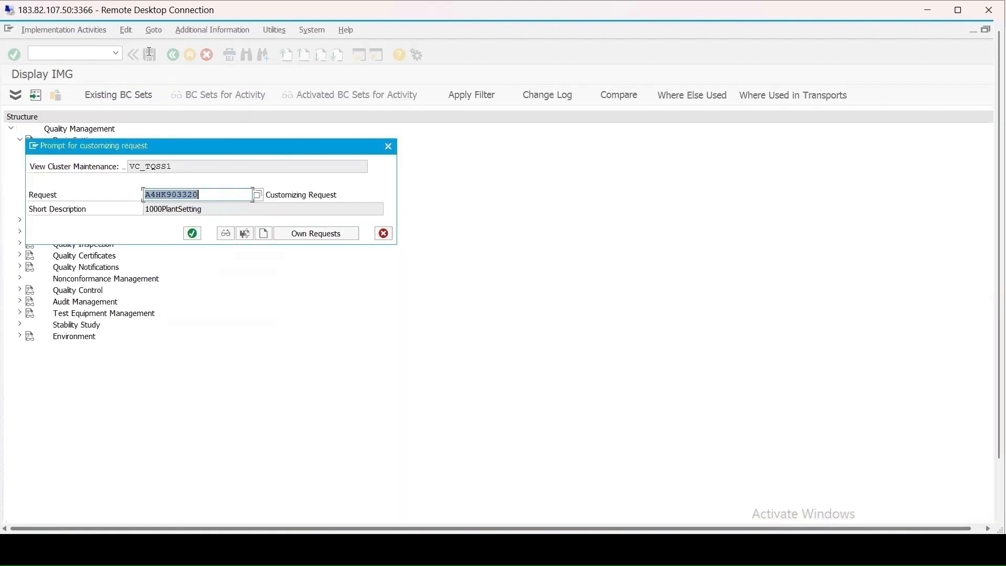
left_click(195, 237)
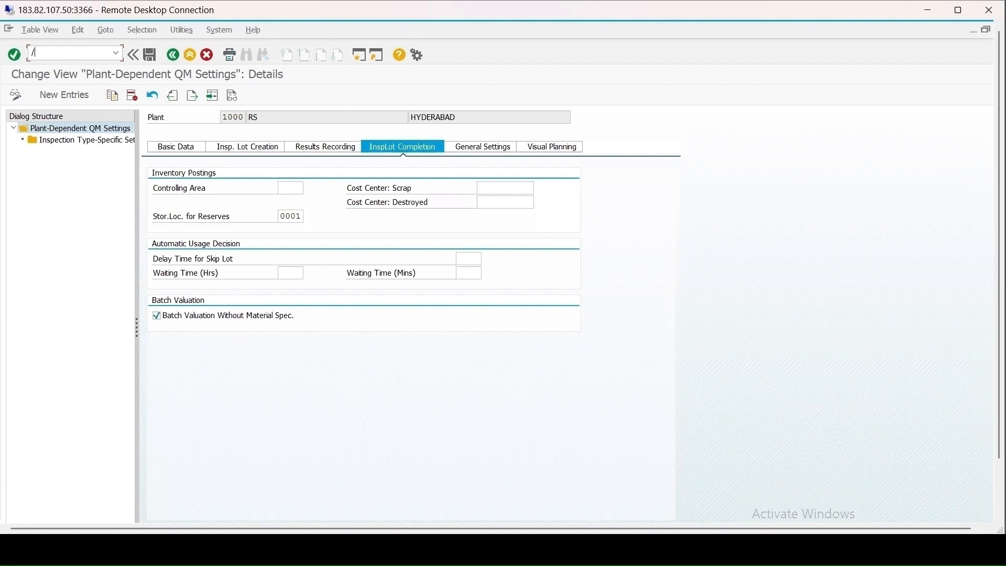
Start transaction QS23 and open master inspection characteristic TEST1 of plant 1000 for changing.
left_click(58, 56)
type("/nqs23")
key("Return")
left_click(147, 161)
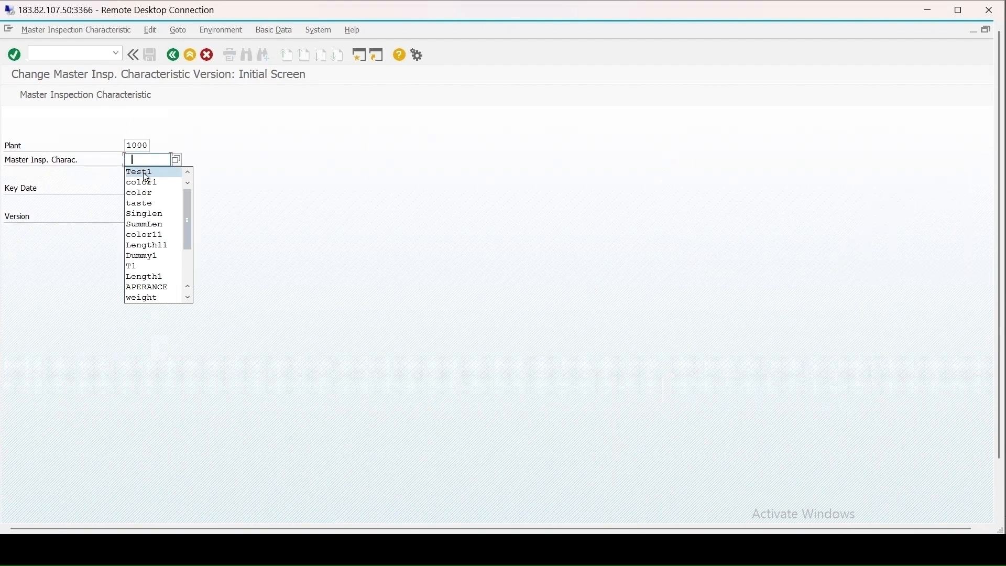
left_click(142, 173)
key("Return")
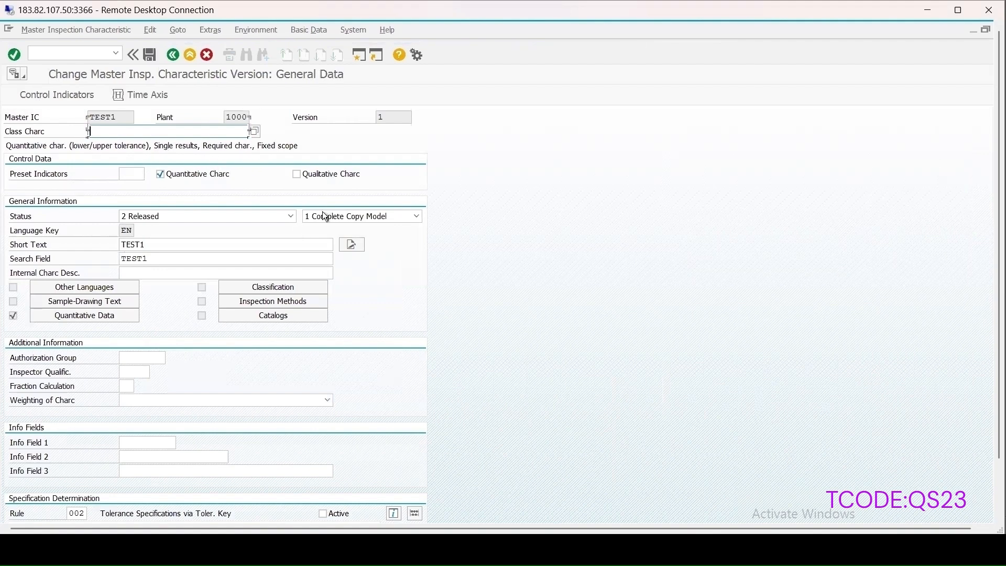
Review the quantitative data and both sets of control indicators of characteristic TEST1.
left_click(73, 316)
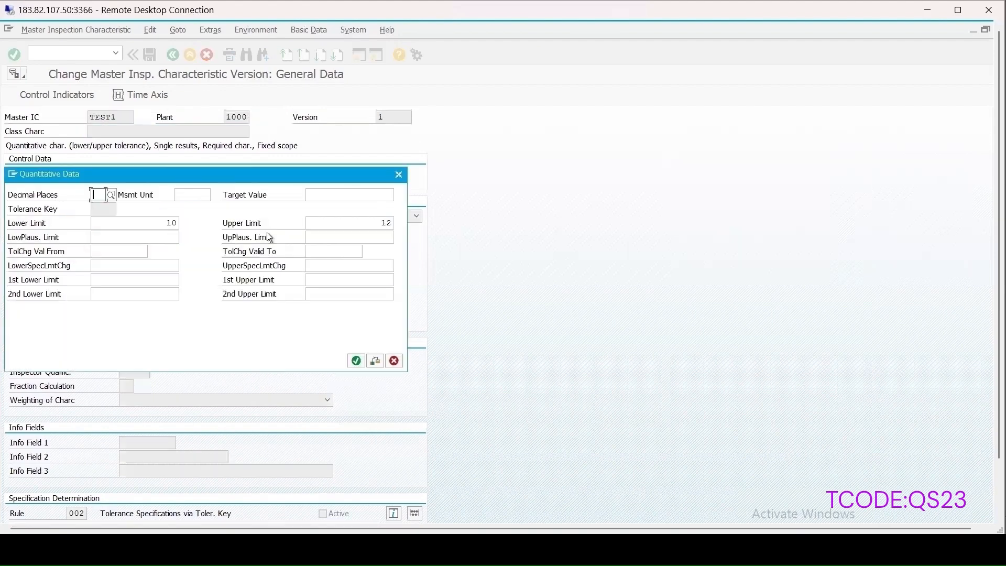
left_click(398, 176)
left_click(27, 96)
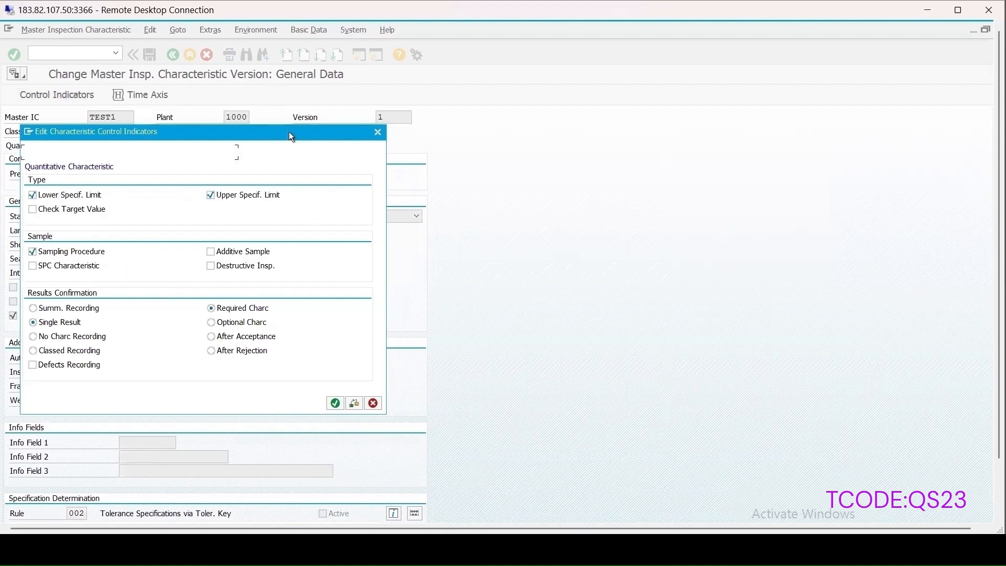
left_click_drag(288, 131, 584, 114)
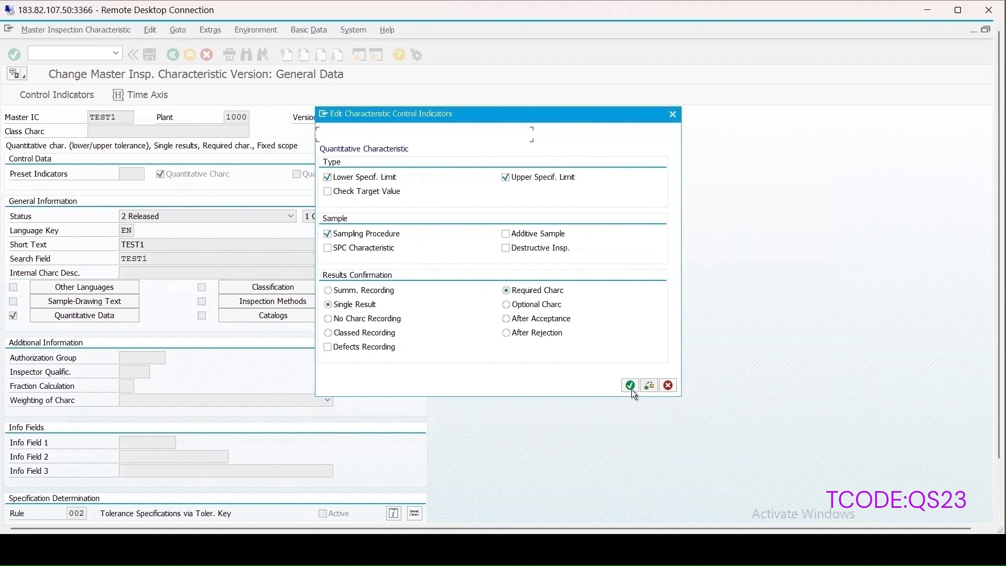
left_click(630, 386)
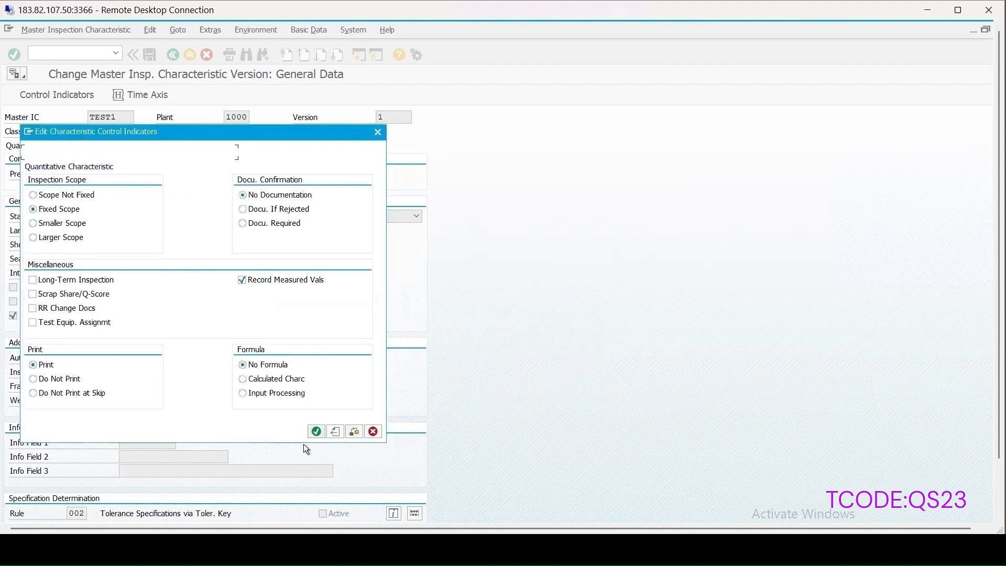
left_click(314, 430)
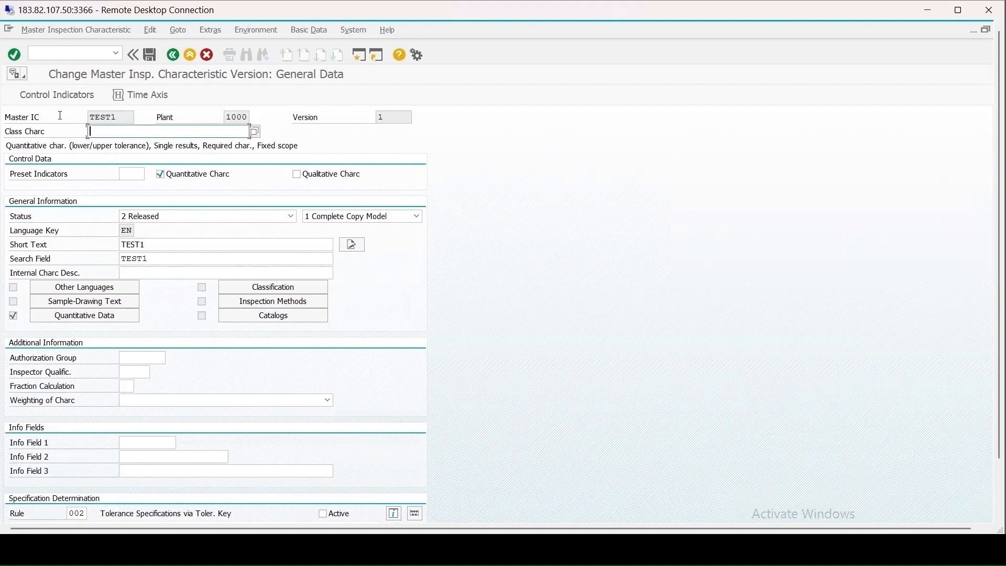
Clear the specification determination rule of master inspection characteristic TEST1 and save the characteristic.
double_click(133, 119)
left_click(121, 118)
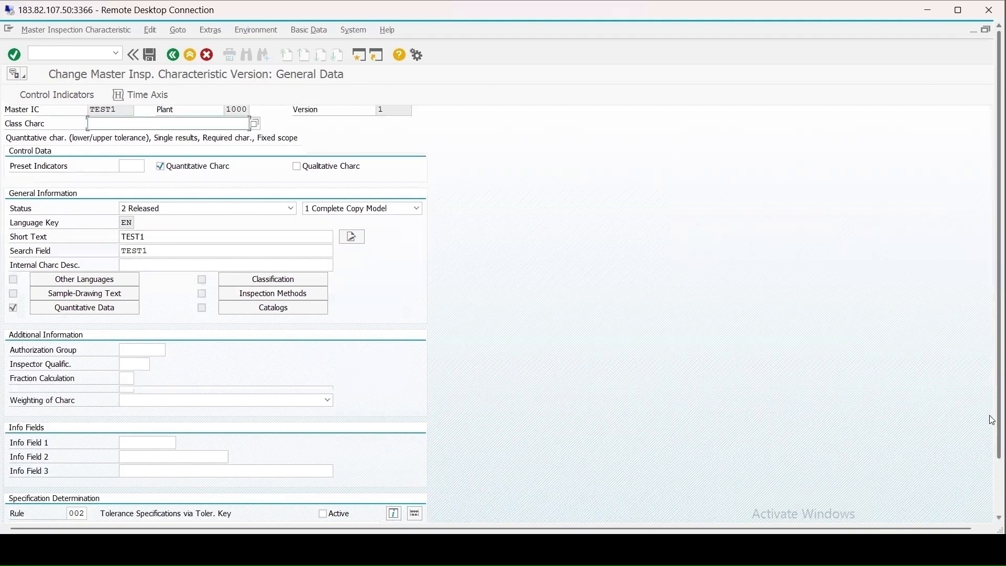
scroll(271, 375, "down", 2)
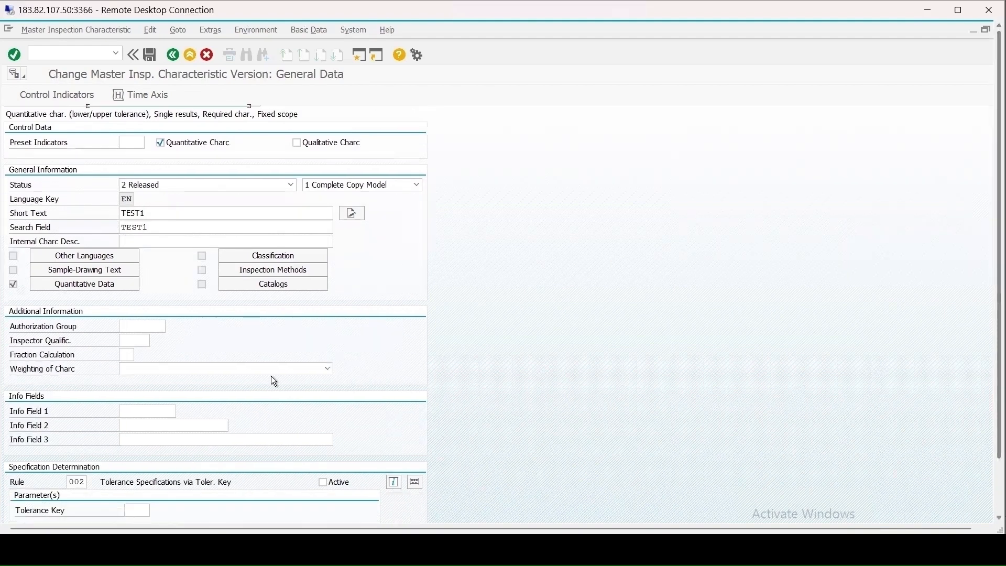
left_click(102, 457)
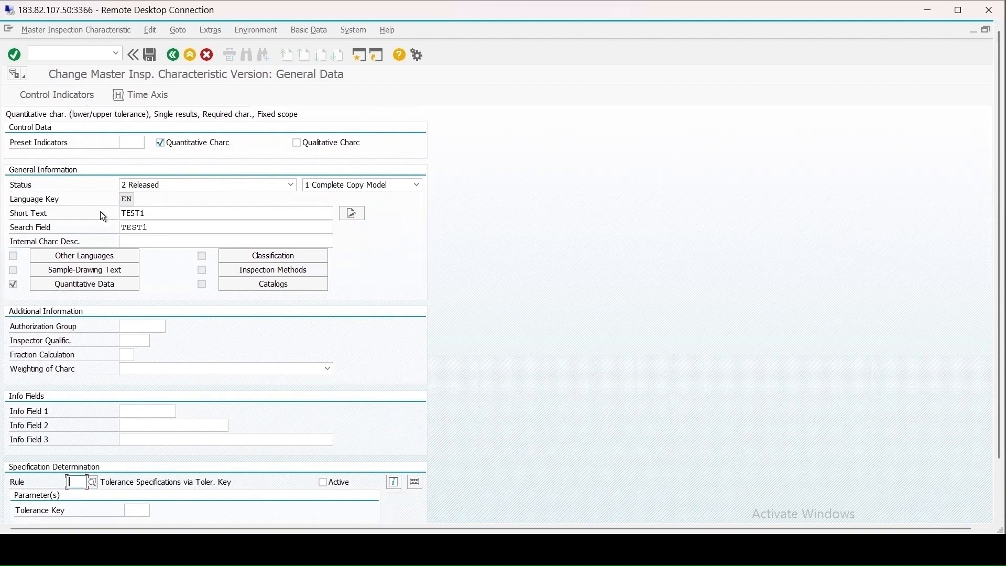
left_click(149, 54)
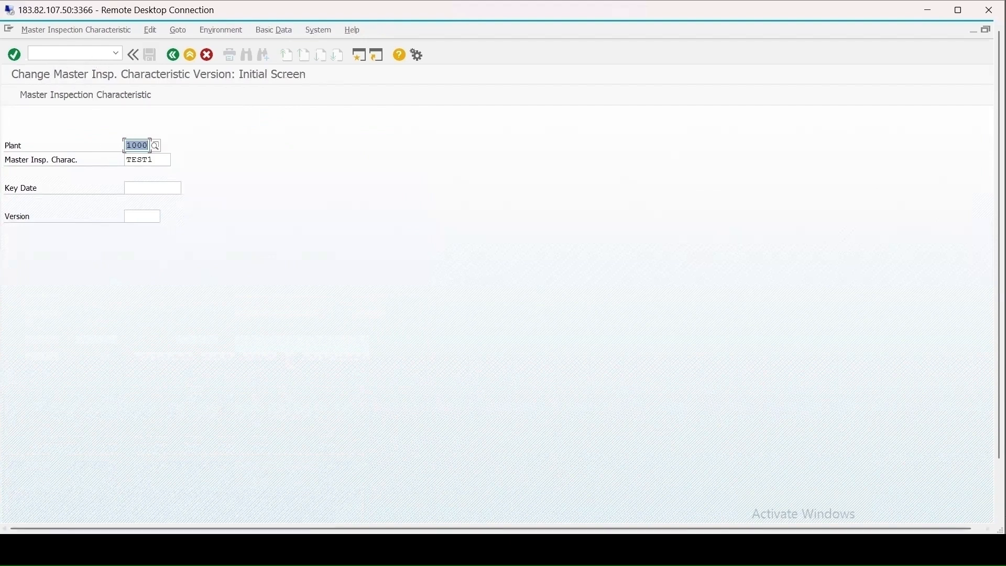
Start transaction CL01 to create a class and look through the available class types, including 023 Batch.
left_click(54, 55)
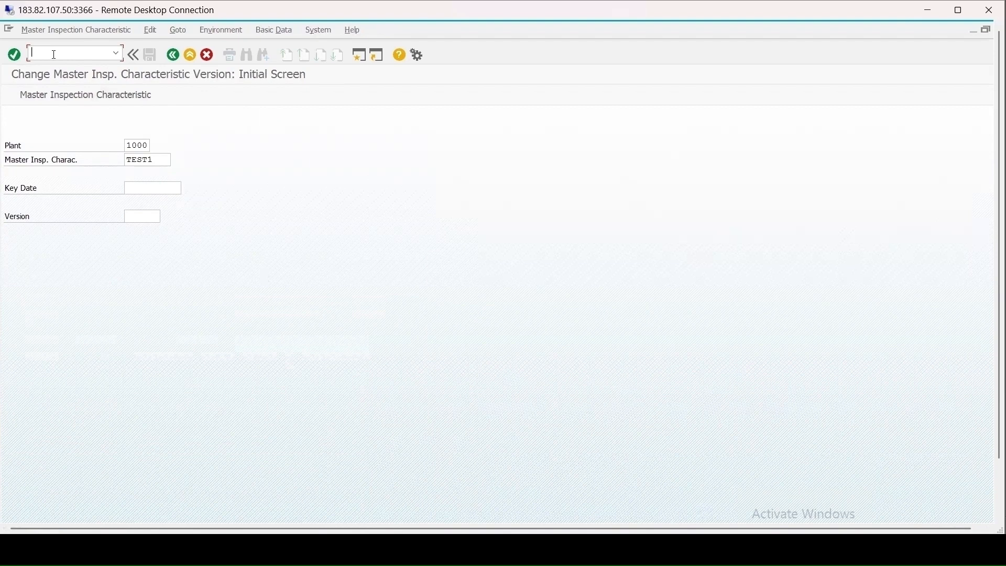
type("/ncl01")
key("Return")
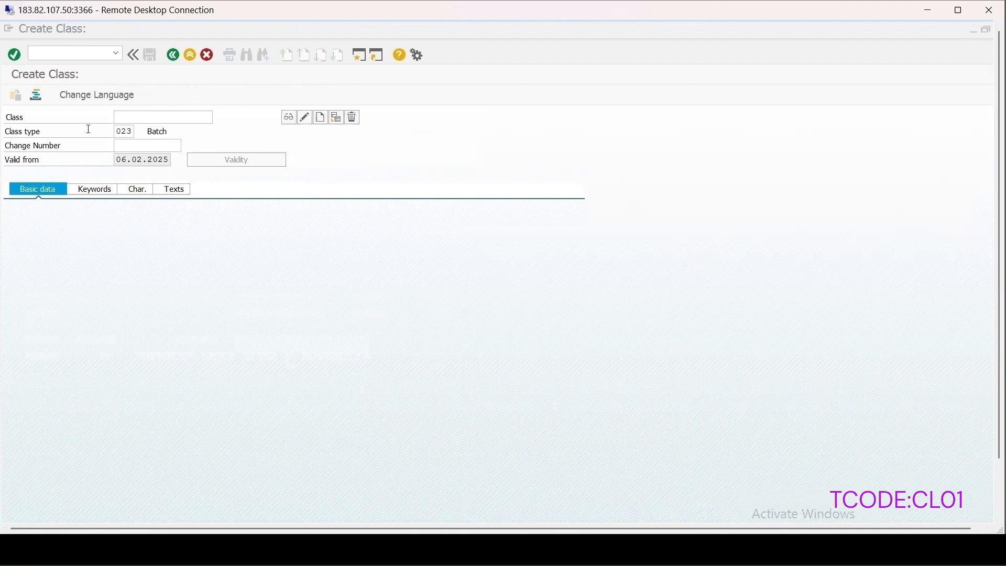
left_click(131, 133)
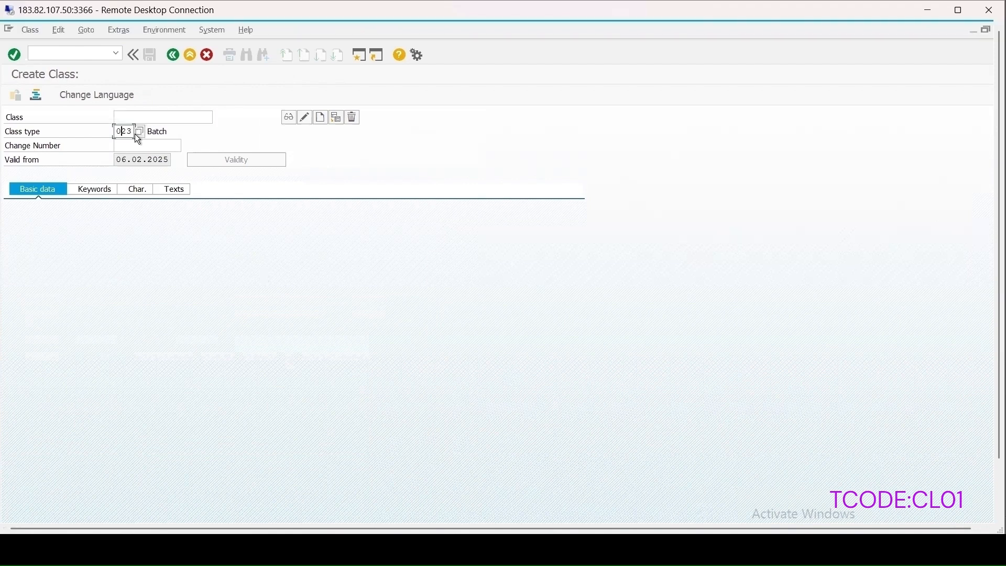
left_click(134, 134)
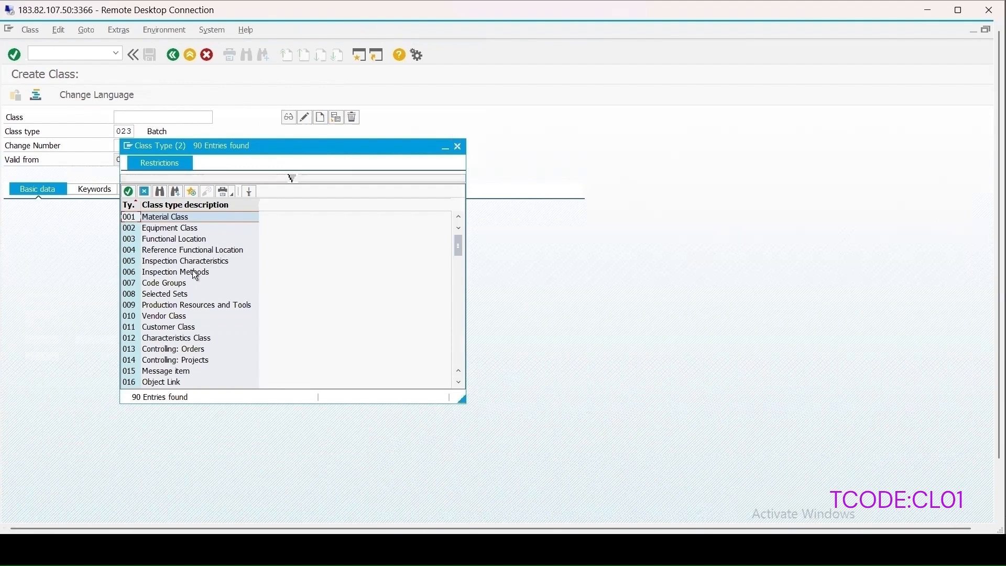
scroll(186, 331, "down", 3)
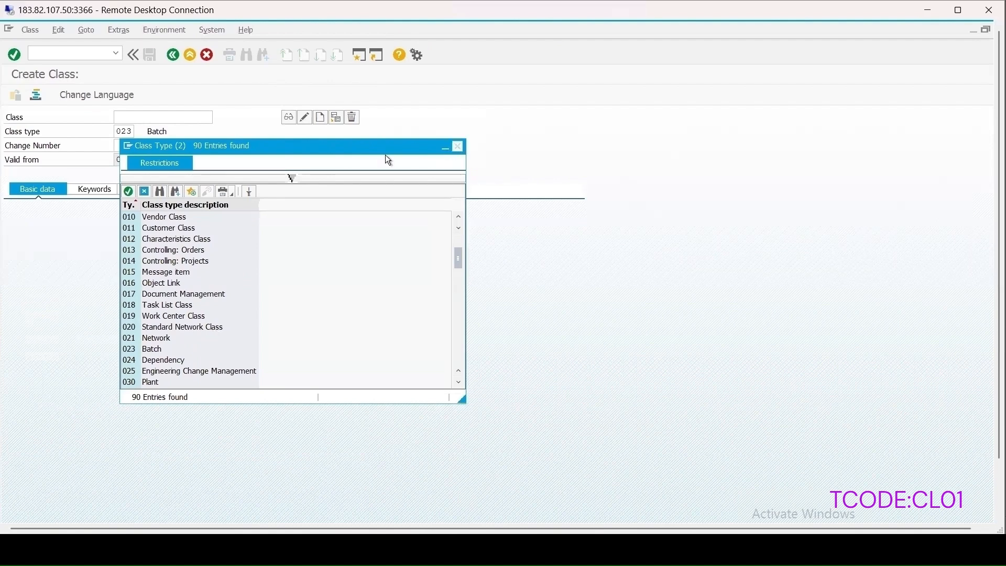
key("Escape")
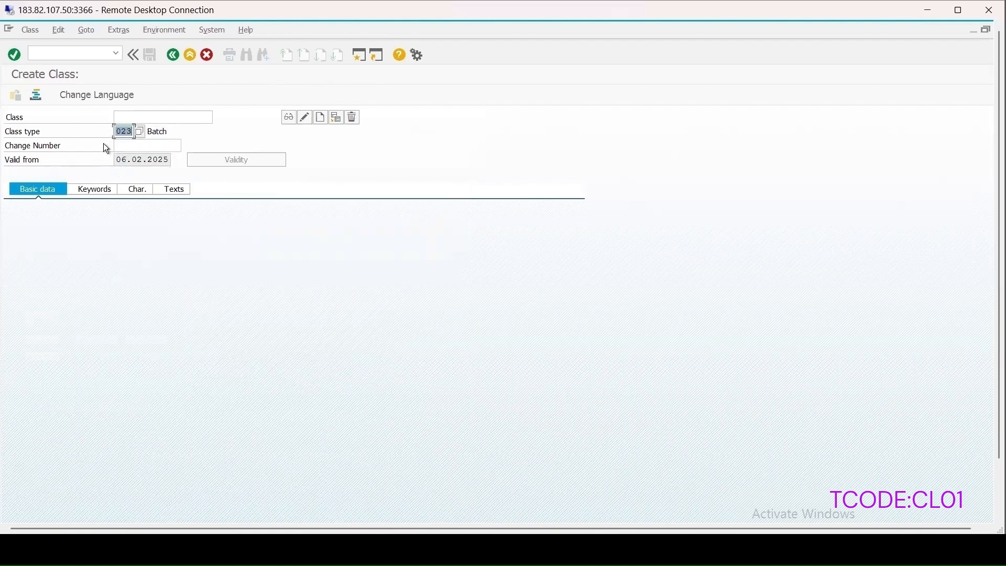
Start a new class named CTEST1 with class type 023.
left_click(132, 117)
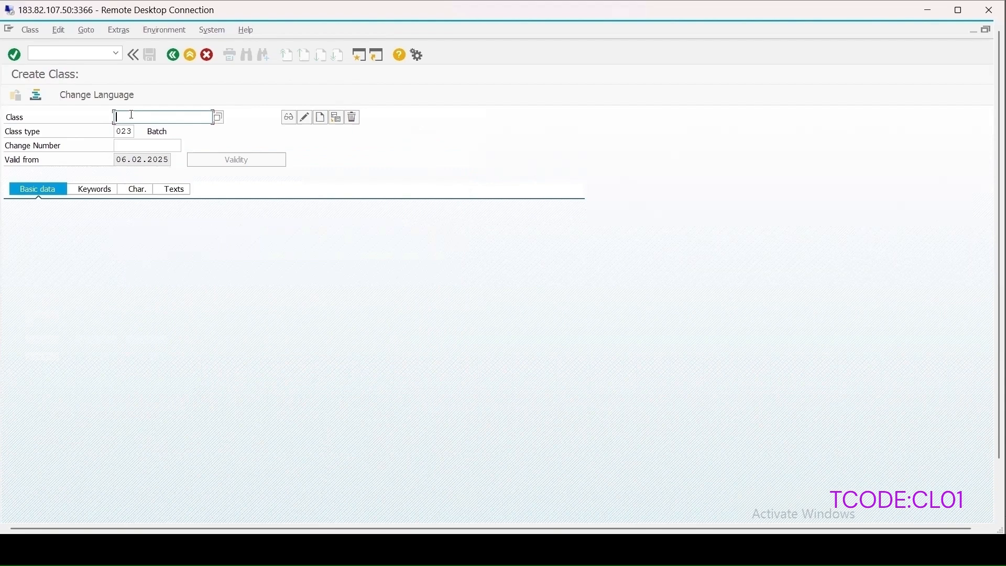
left_click(118, 118)
type("CTEST1")
left_click(320, 117)
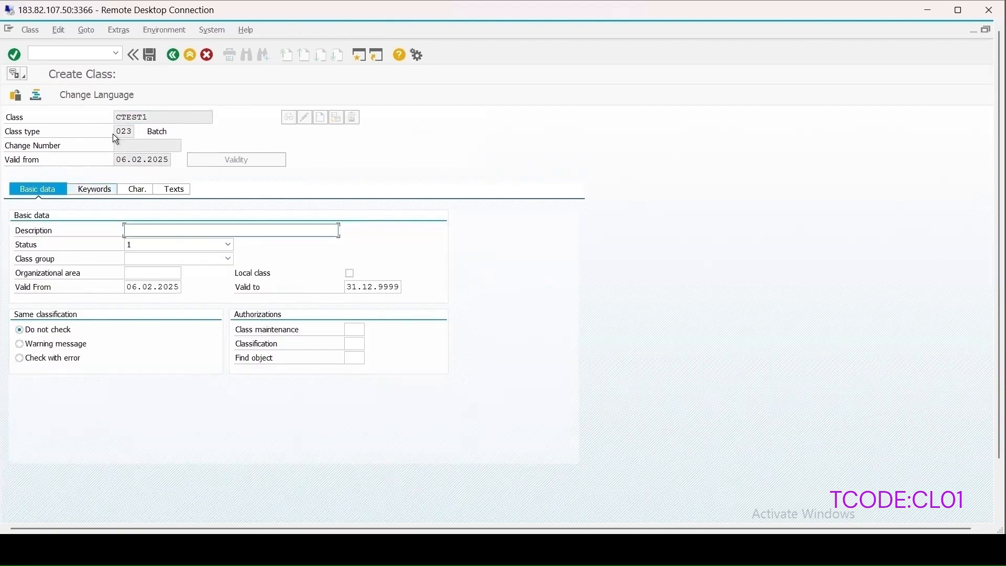
Copy the class name CTEST1 into the class description and check the class keywords.
left_click_drag(147, 117, 180, 188)
key("ctrl+c")
left_click(167, 231)
key("ctrl+v")
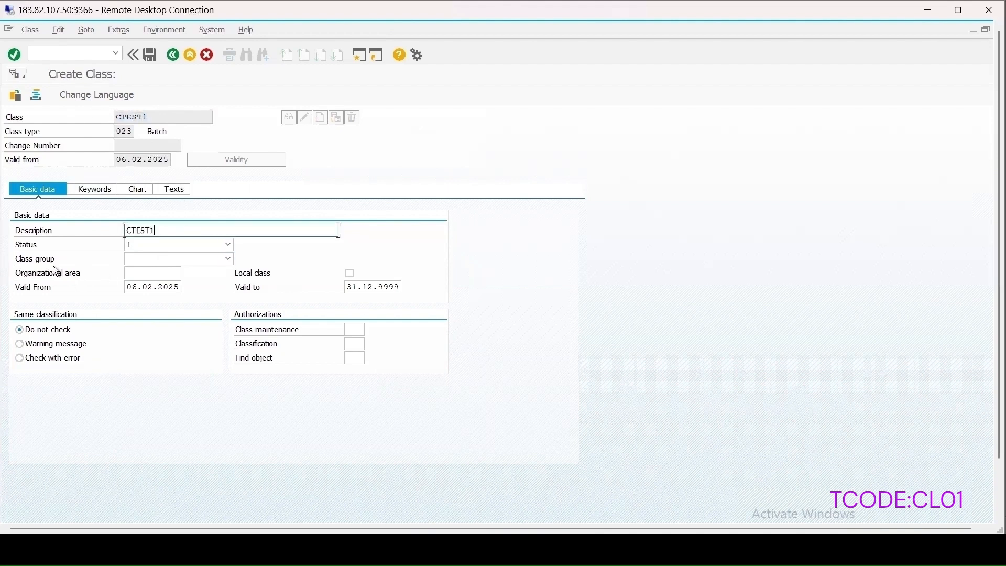
left_click(93, 190)
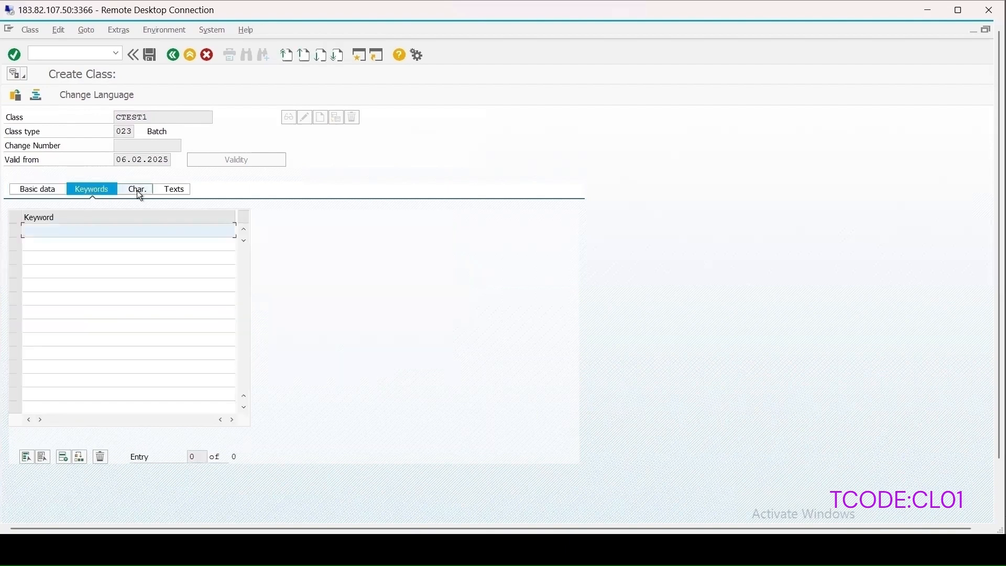
left_click(34, 190)
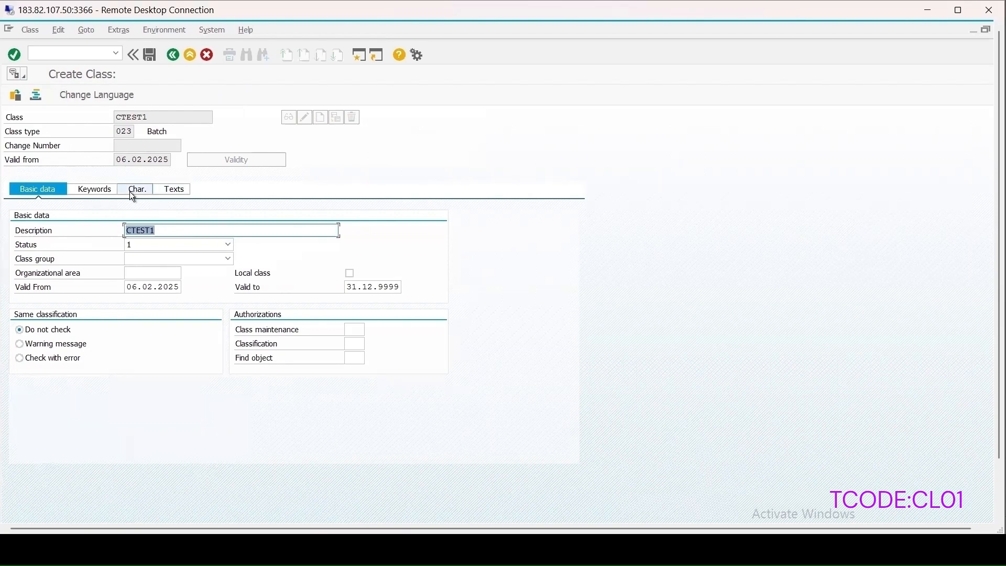
Save class CTEST1 and start transaction CT04 for characteristic maintenance.
left_click(149, 54)
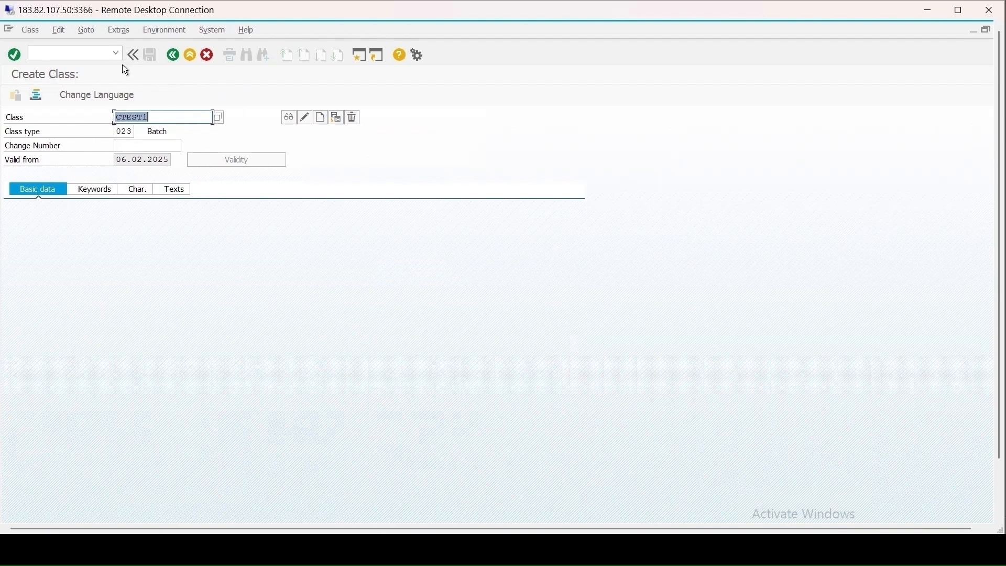
left_click(74, 53)
type("/nct04")
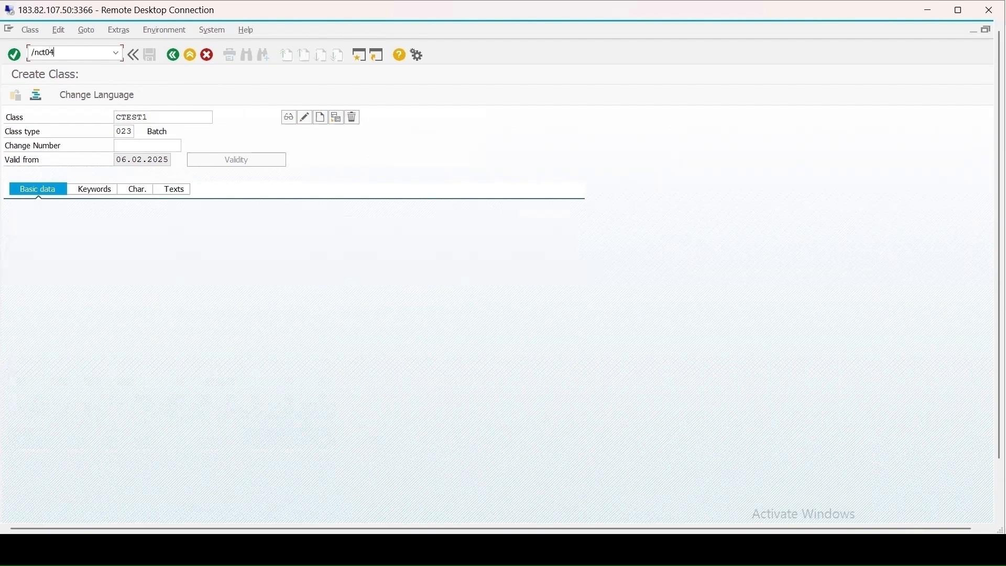
key("Return")
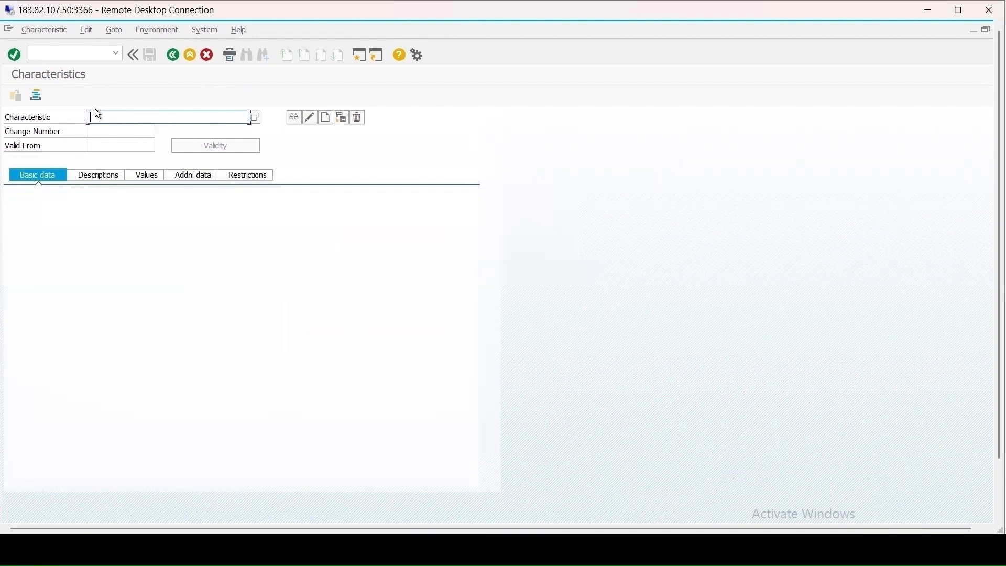
Start creating a new characteristic named CCHRTEST1.
type("CTEST1")
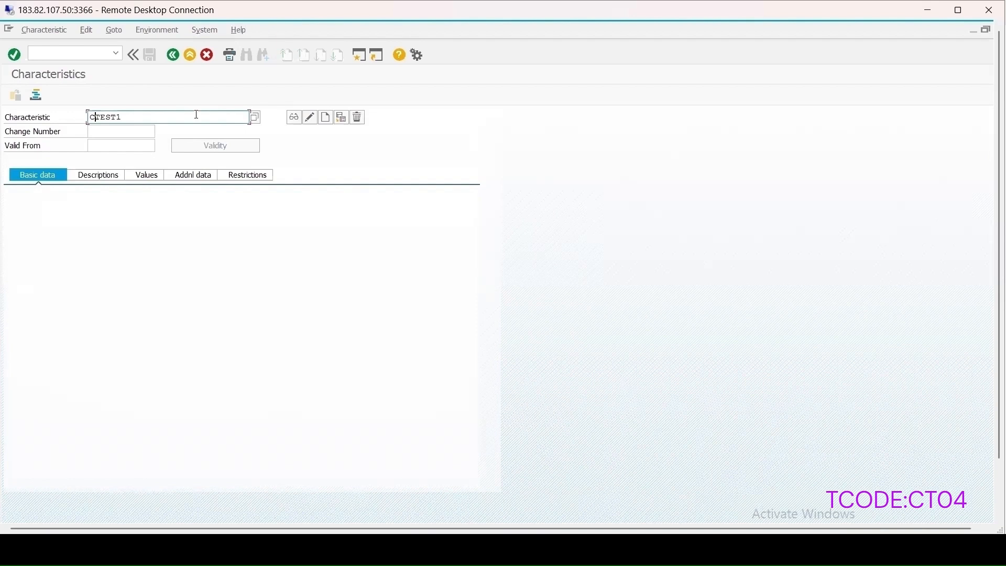
type("hr")
key("Return")
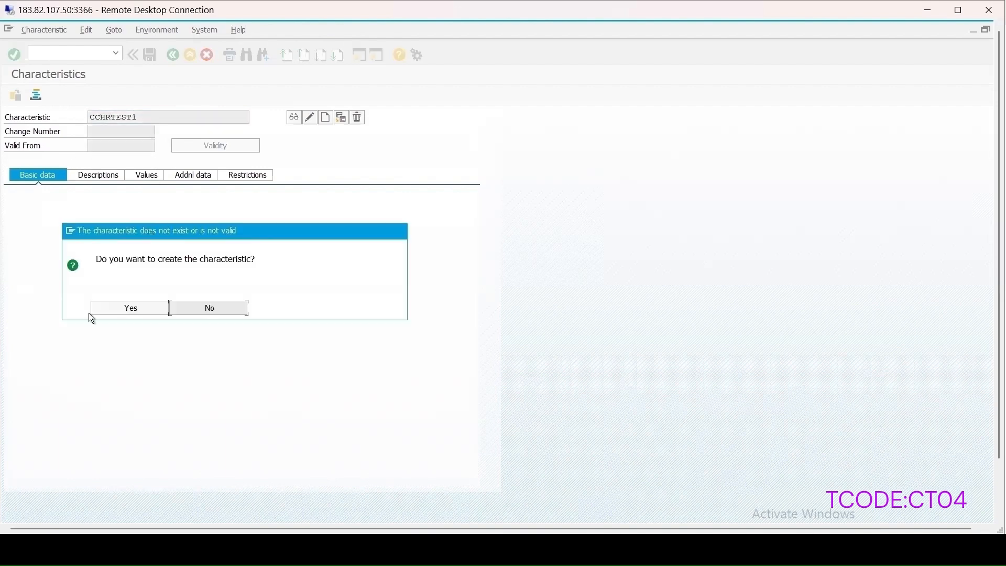
left_click(127, 312)
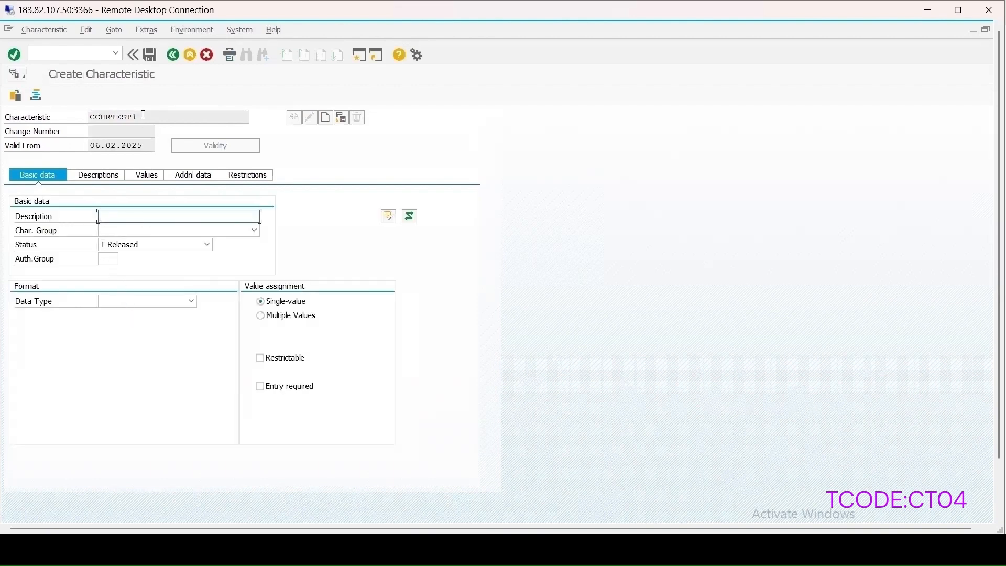
Copy the characteristic name CCHRTEST1 into its description.
left_click_drag(143, 114, 10, 118)
key("ctrl+c")
left_click(117, 161)
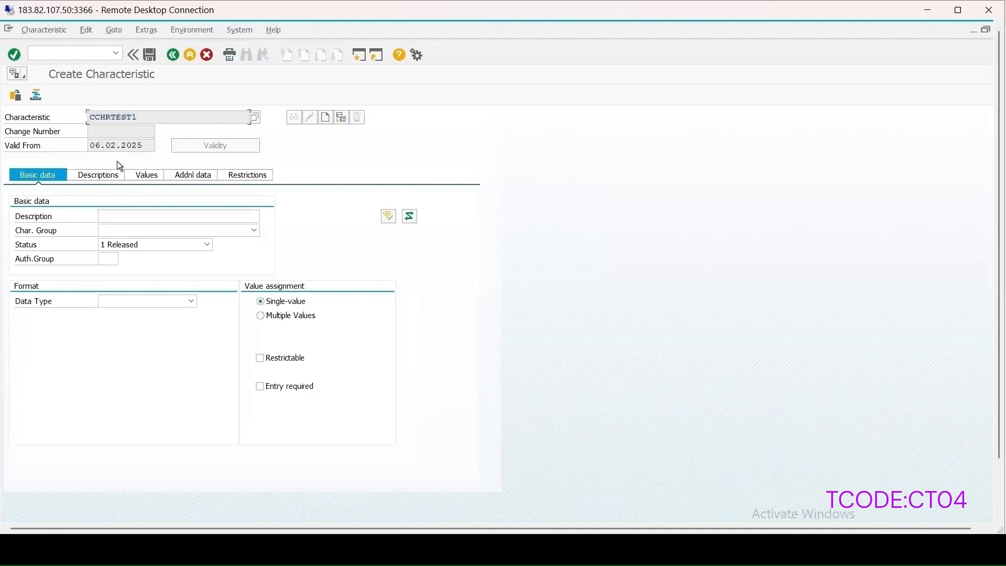
left_click(119, 219)
key("ctrl+v")
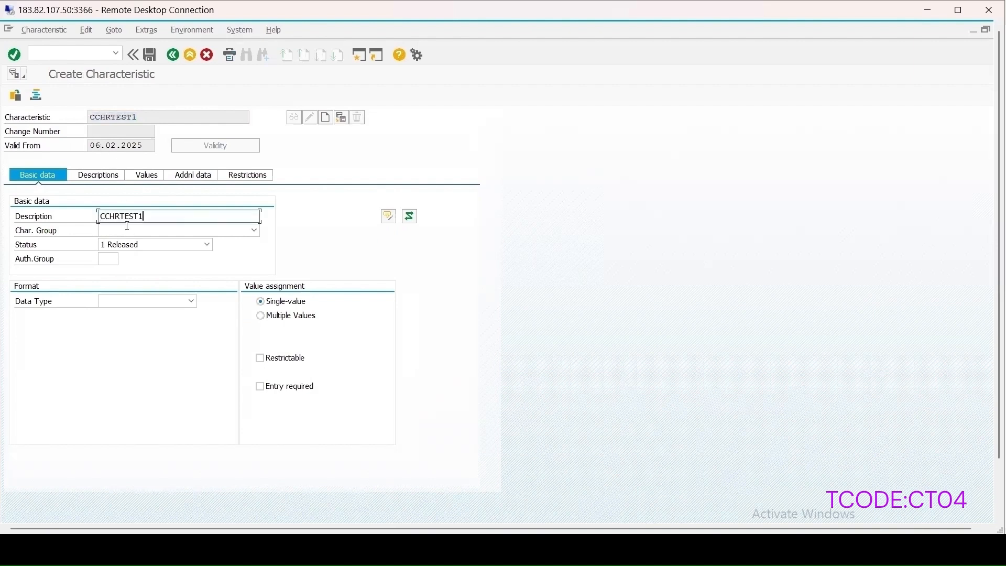
key("shift+Home")
key("Tab")
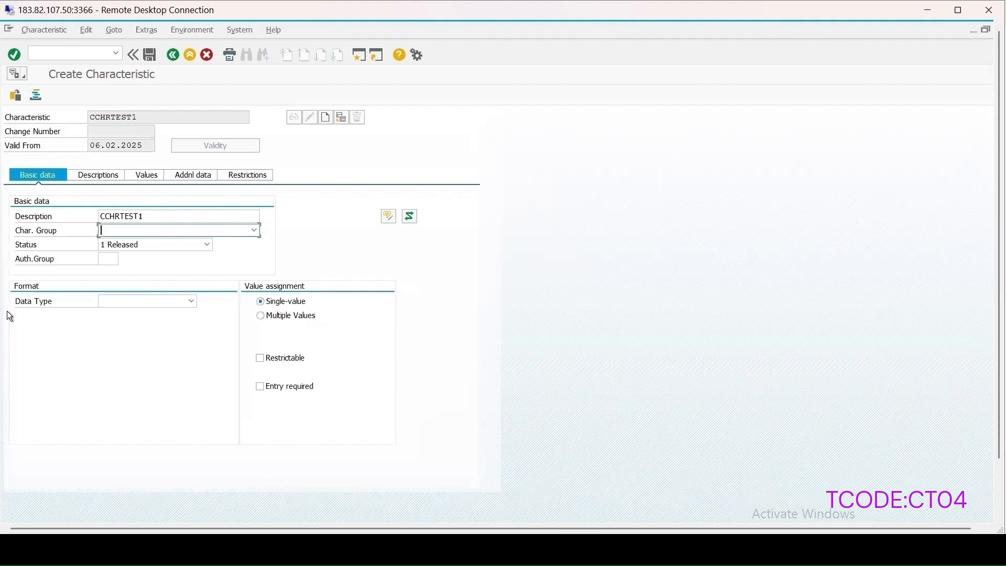
Set the data type to NUM Numeric Format with 2 characters and open the characteristic's allowed values.
left_click(158, 303)
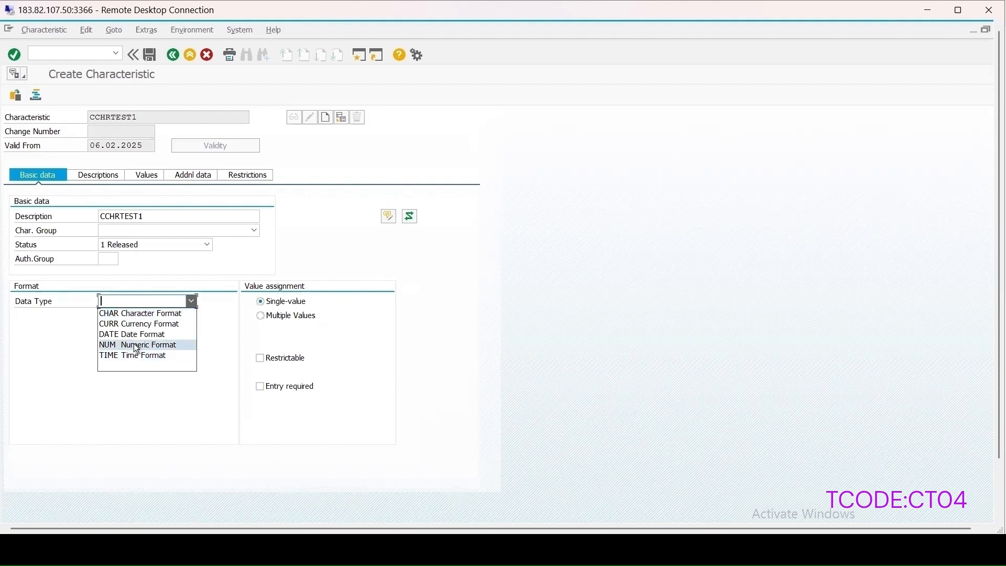
left_click(156, 347)
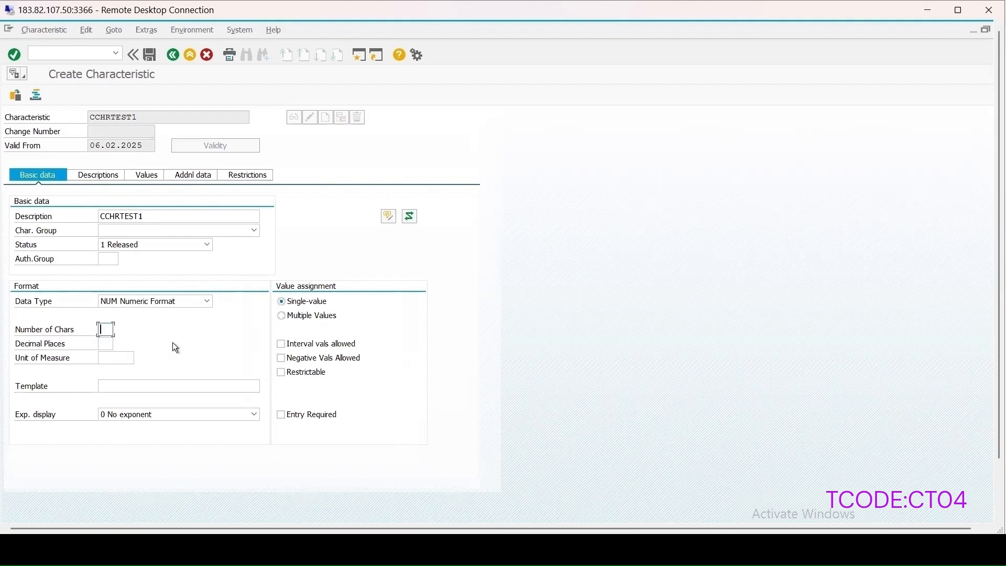
type("2")
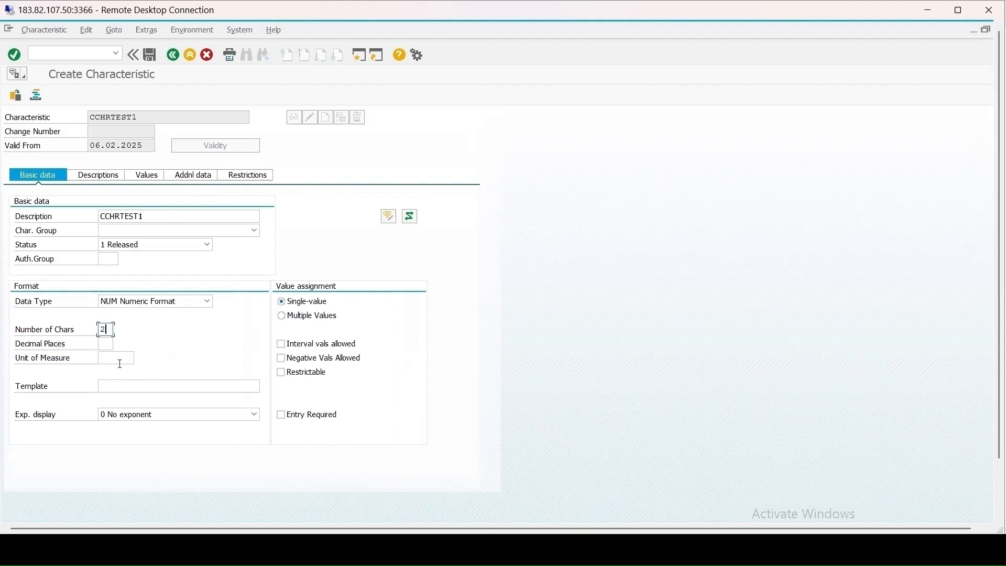
key("Return")
left_click(101, 177)
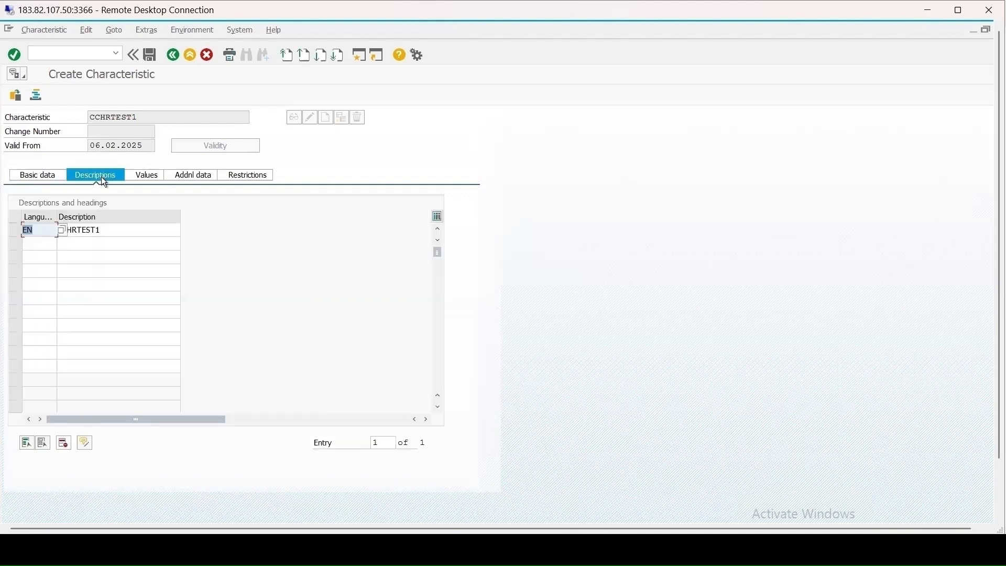
left_click(146, 177)
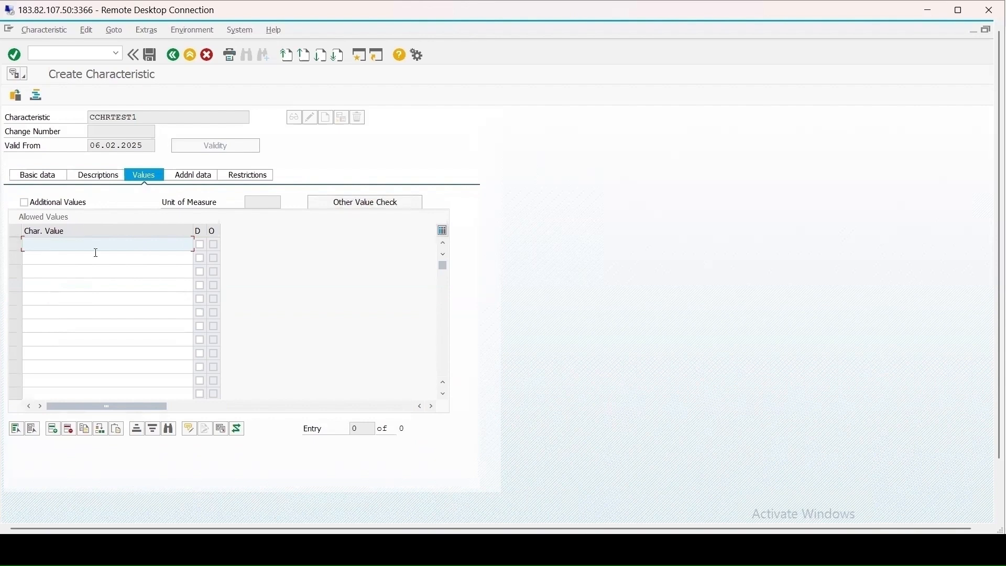
Open master inspection characteristic TEST1 of plant 1000 with QS23 in a new session and check its quantitative limits.
left_click(359, 56)
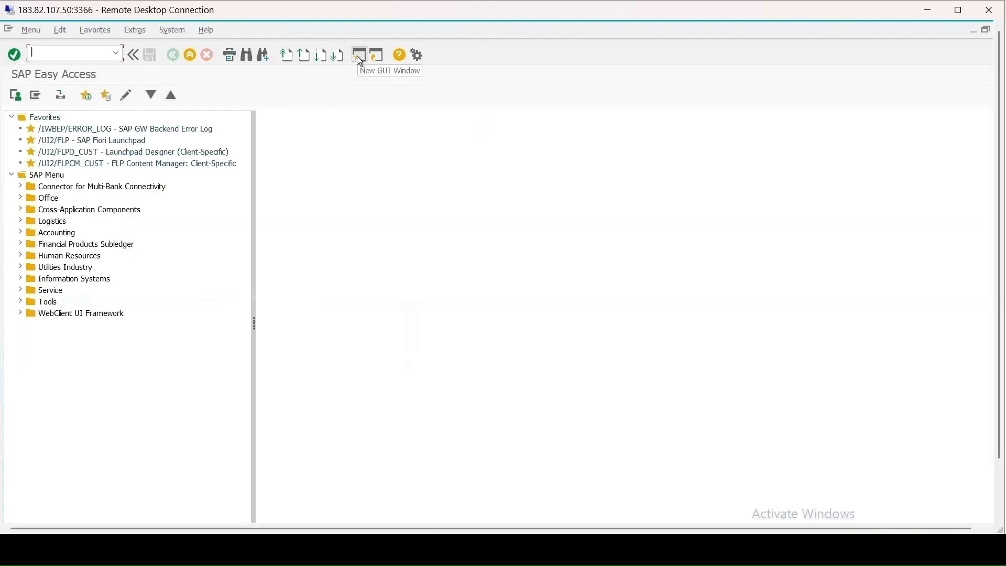
type("qs23")
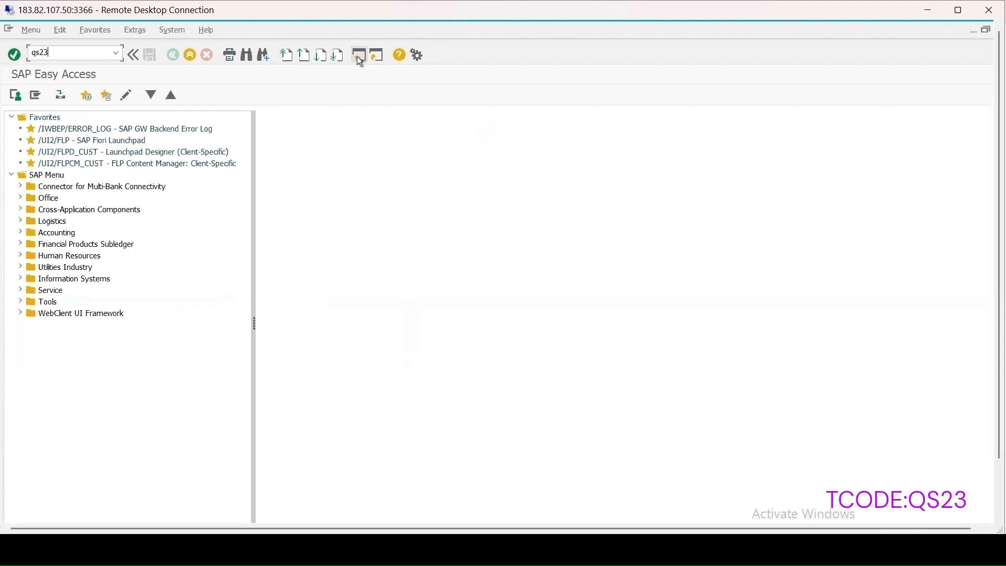
key("Return")
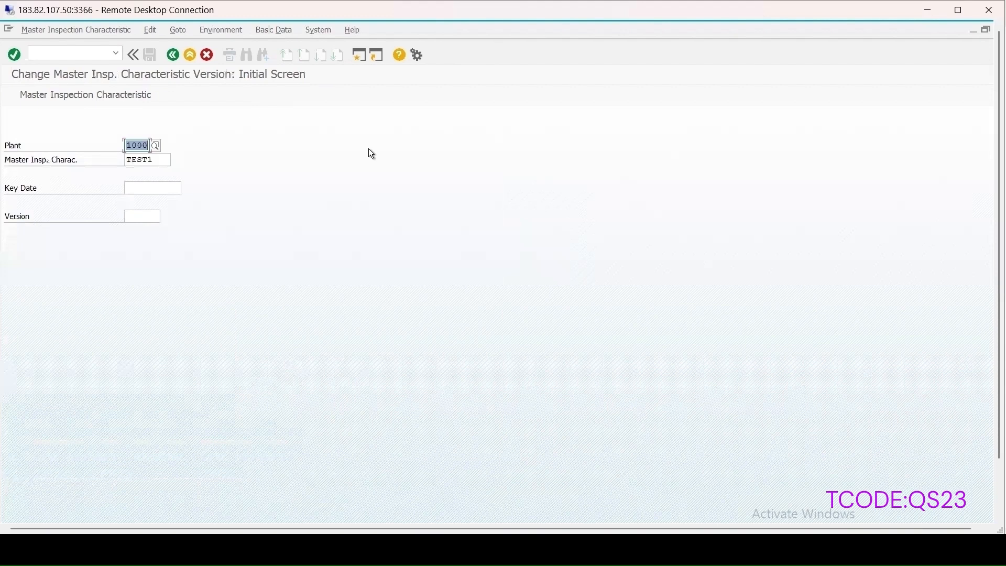
key("Return")
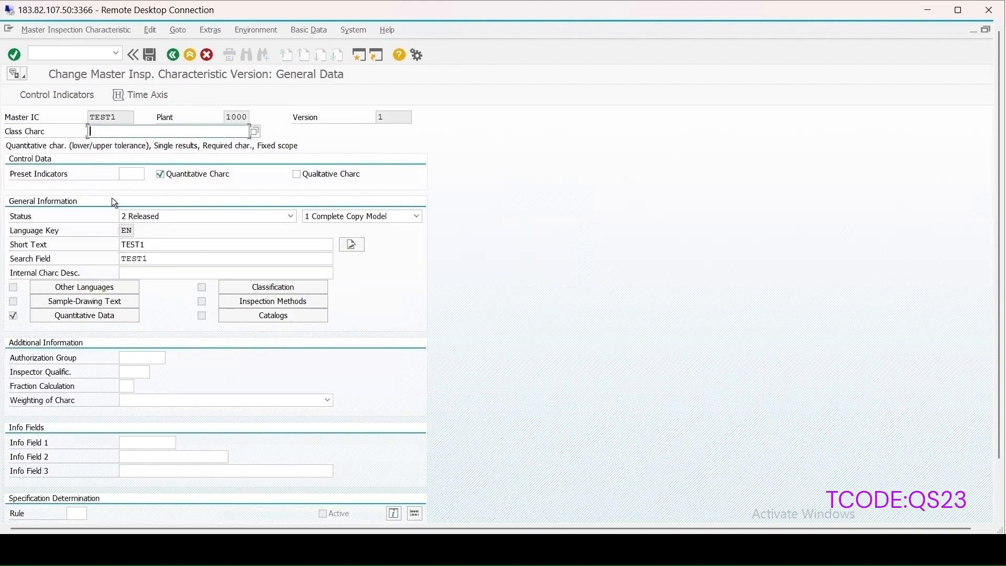
left_click(65, 318)
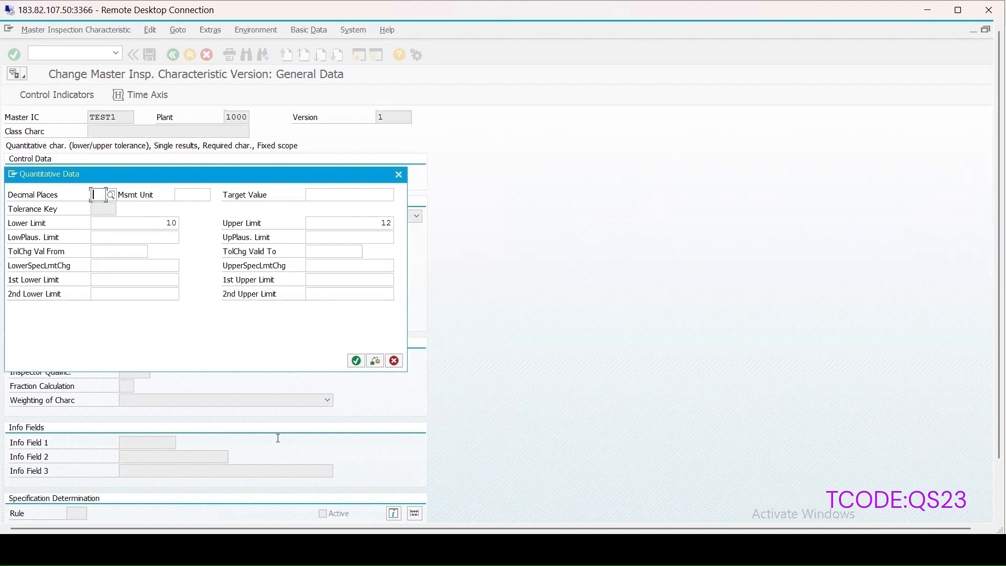
scroll(992, 465, "down", 2)
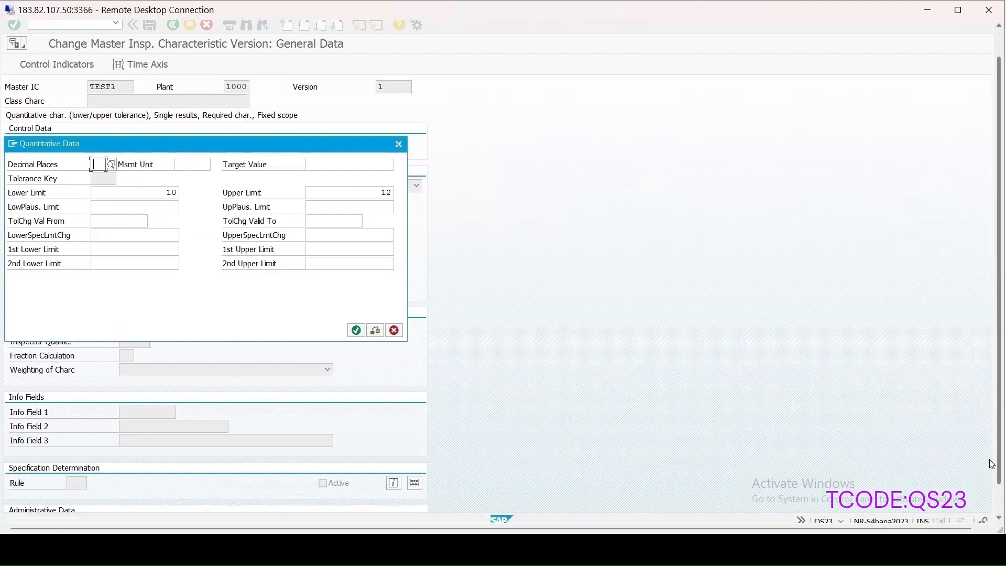
scroll(992, 464, "down", 2)
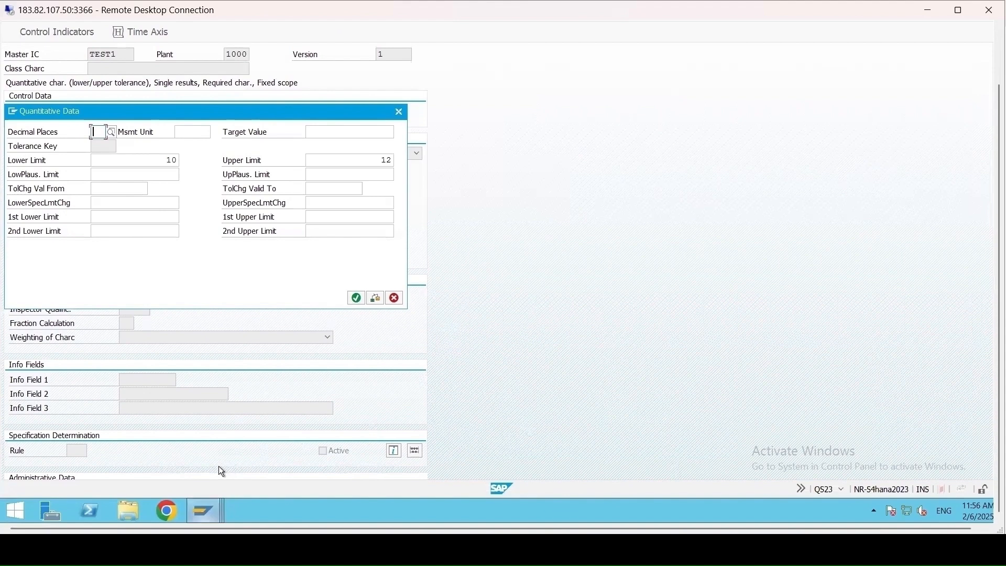
Return to the Create Characteristic session and enter 10 - 12 as the allowed value of CCHRTEST1.
left_click(206, 511)
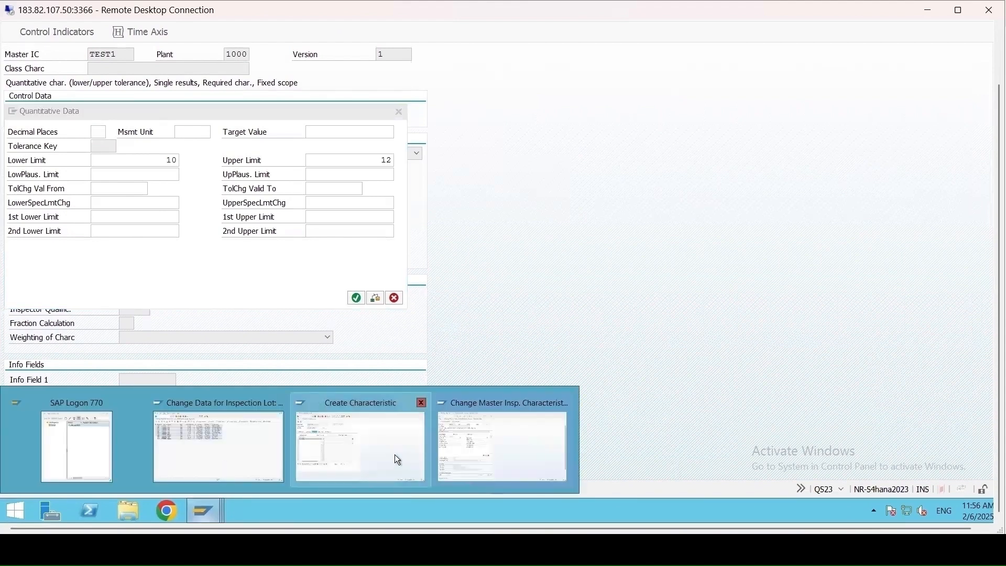
left_click(396, 459)
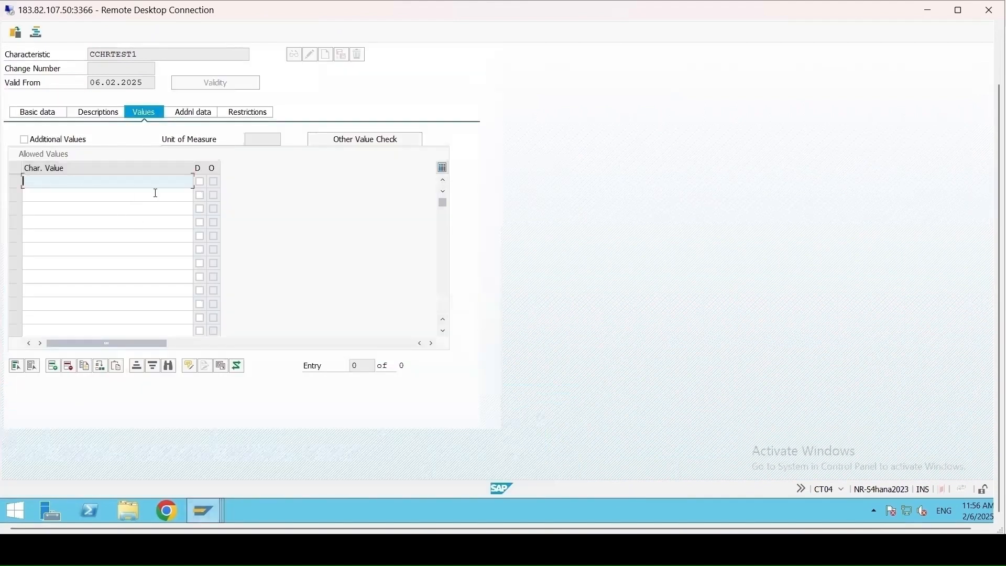
type("10")
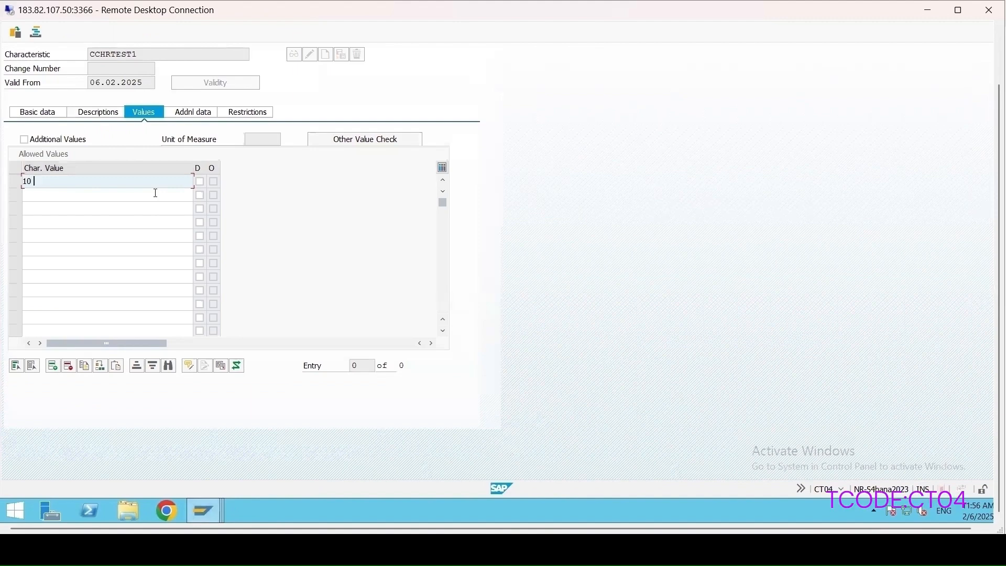
type(" - 12")
key("Return")
Restrict characteristic CCHRTEST1 to class type 023 Batch and save the characteristic.
left_click(195, 111)
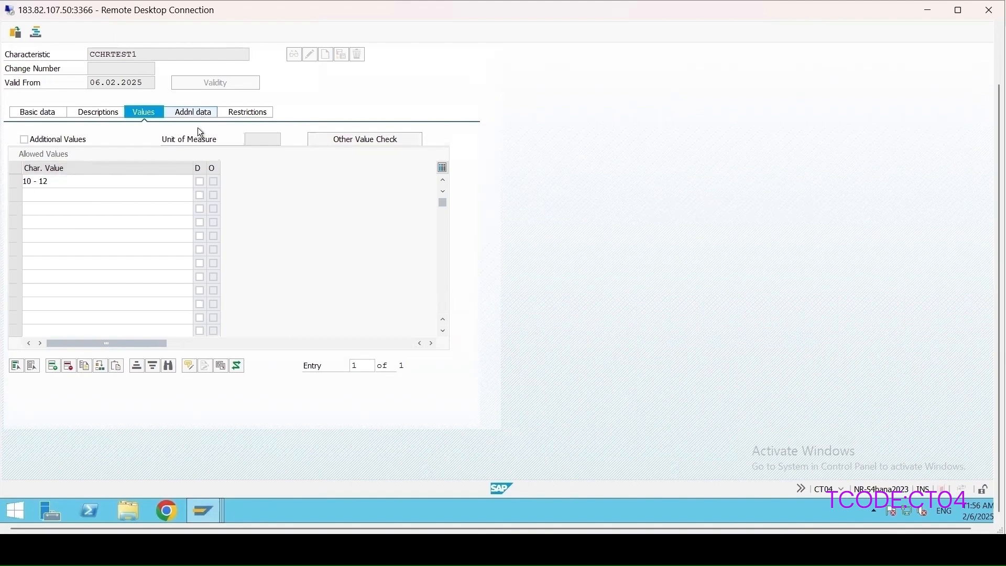
left_click(207, 116)
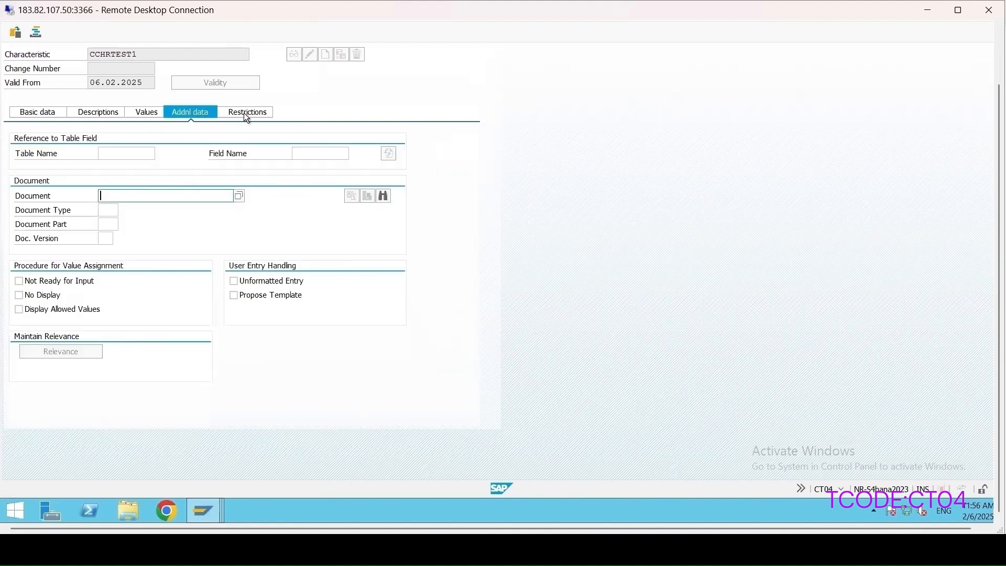
left_click(264, 158)
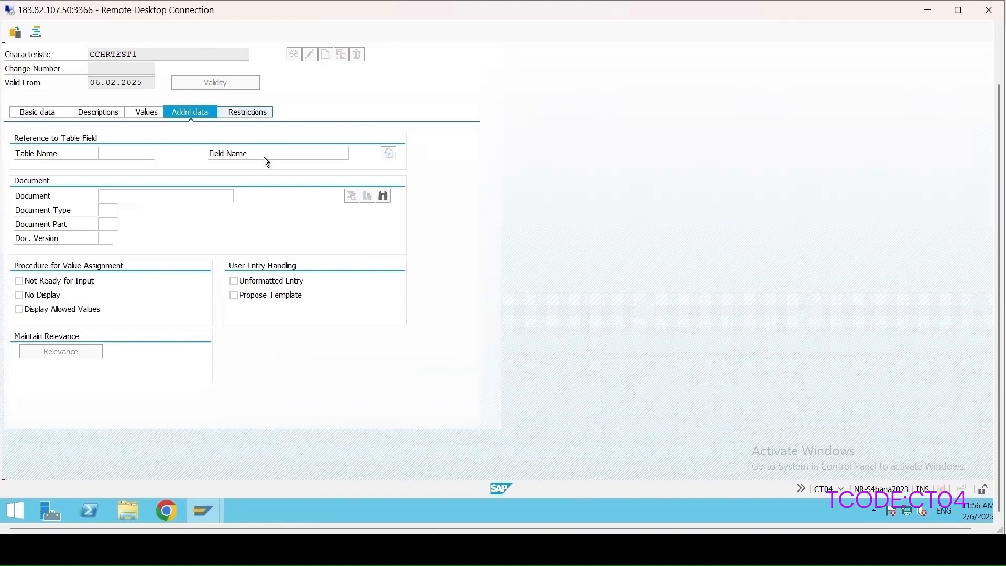
left_click(93, 167)
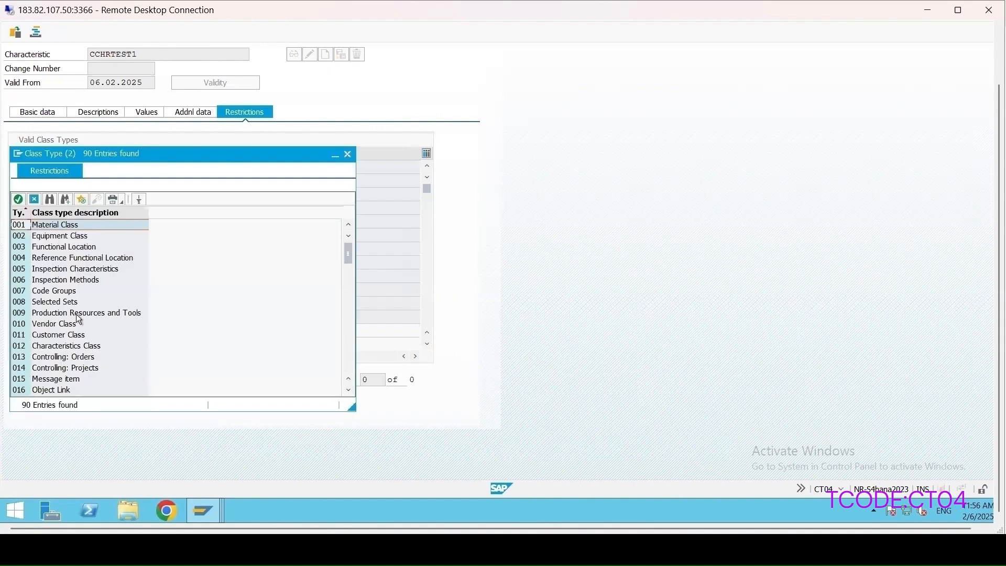
scroll(73, 334, "down", 6)
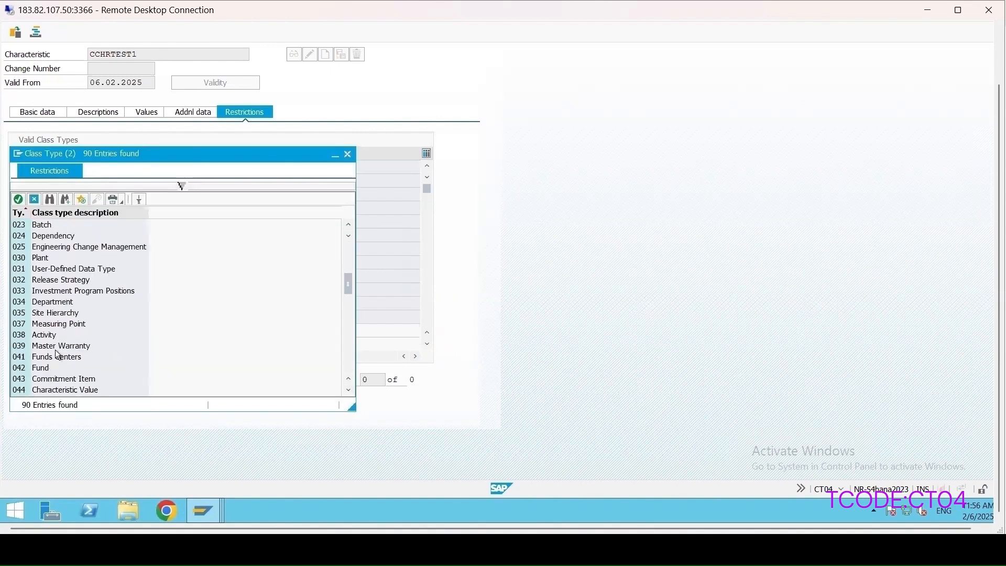
double_click(45, 225)
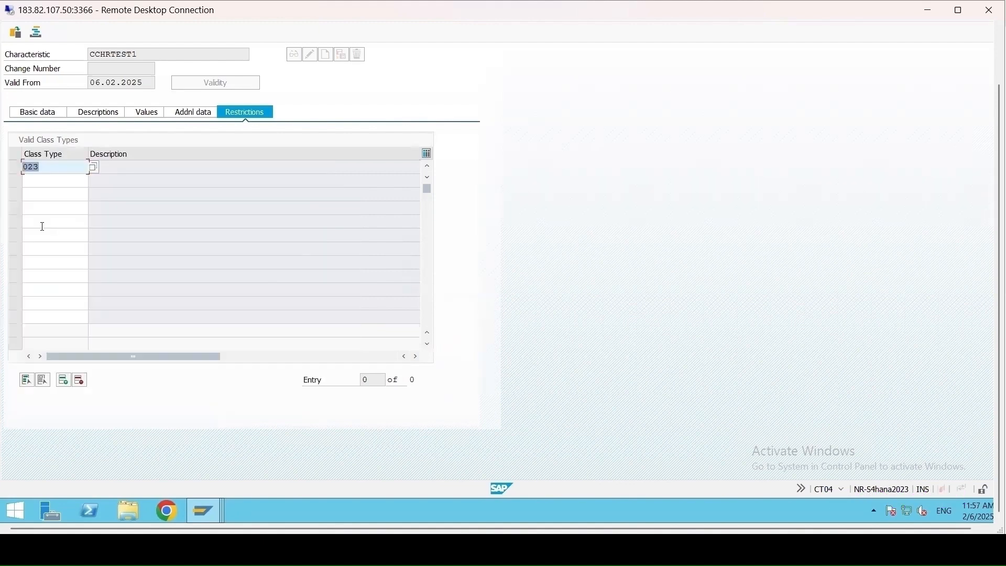
left_click(43, 227)
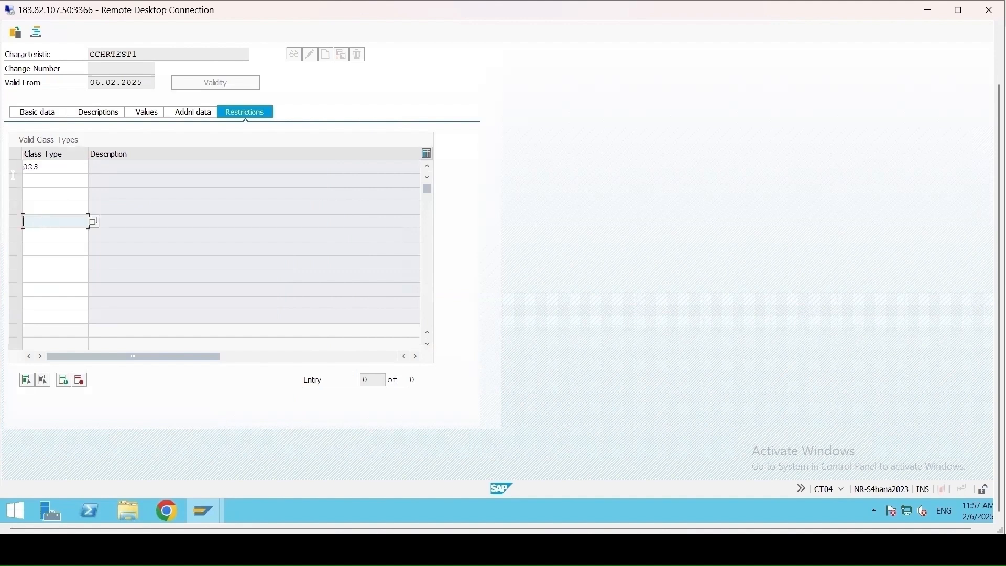
key("Return")
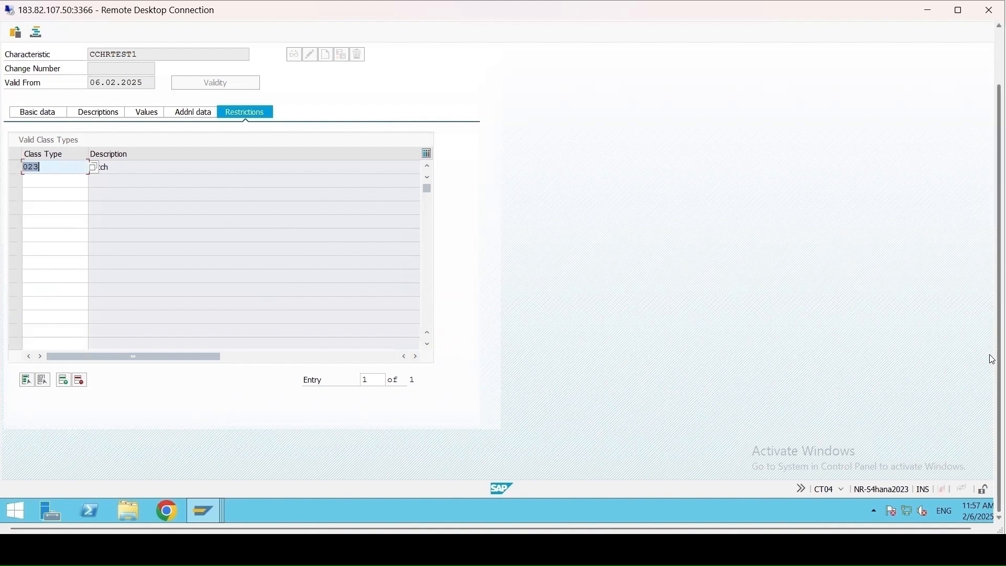
left_click_drag(995, 353, 993, 247)
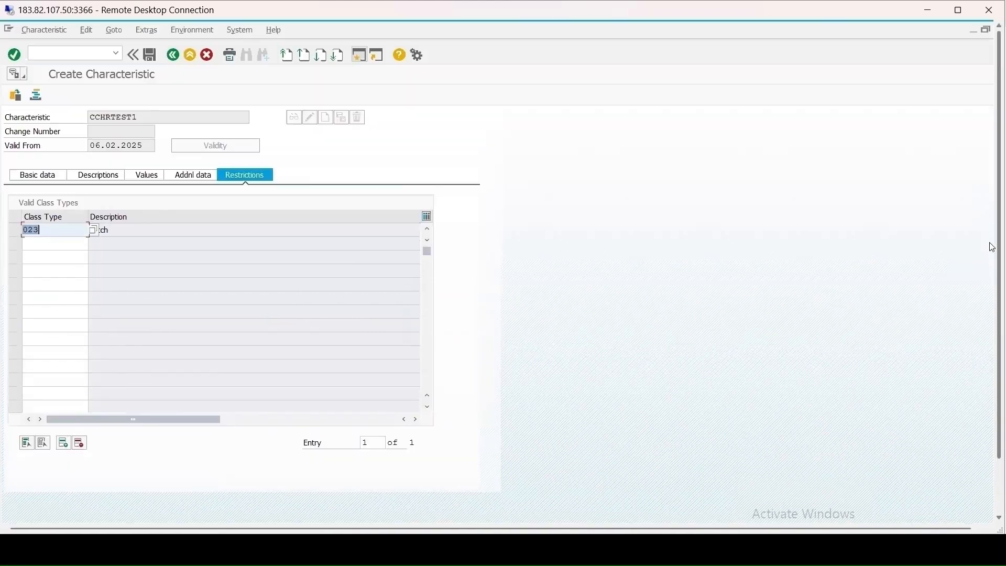
left_click(150, 54)
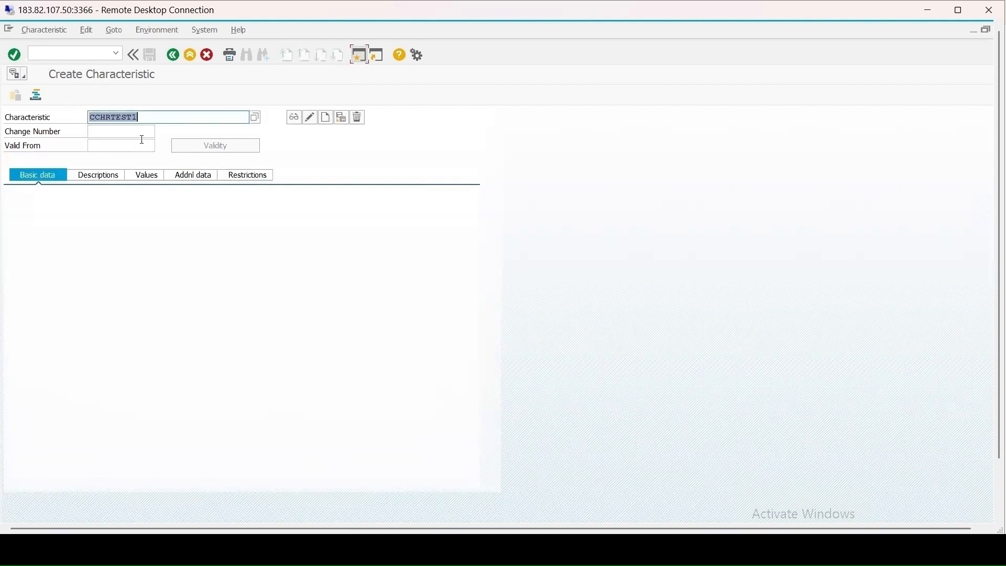
Start creating a new characteristic named CCHRTEST2.
left_click(176, 121)
key("BackSpace")
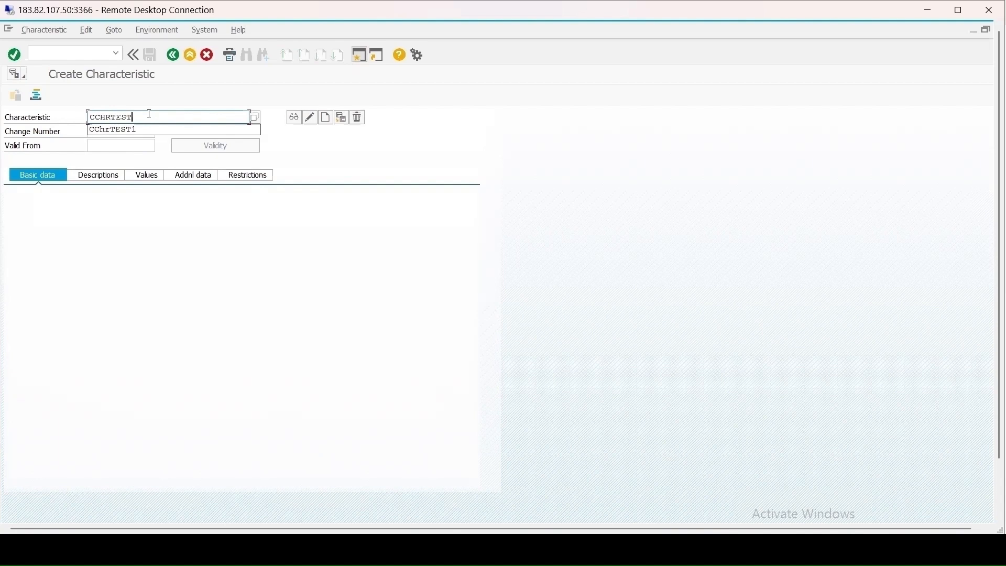
type("2")
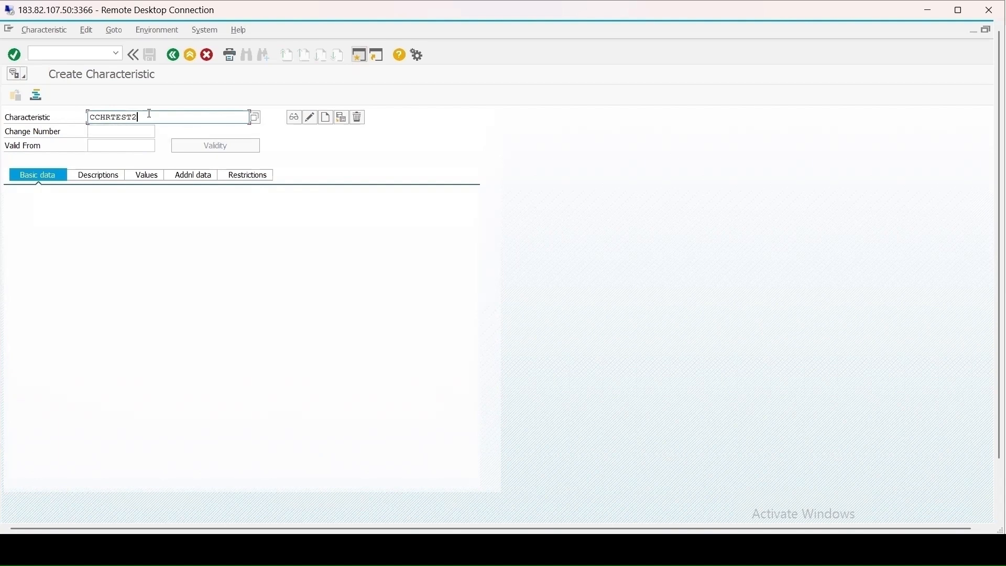
key("Return")
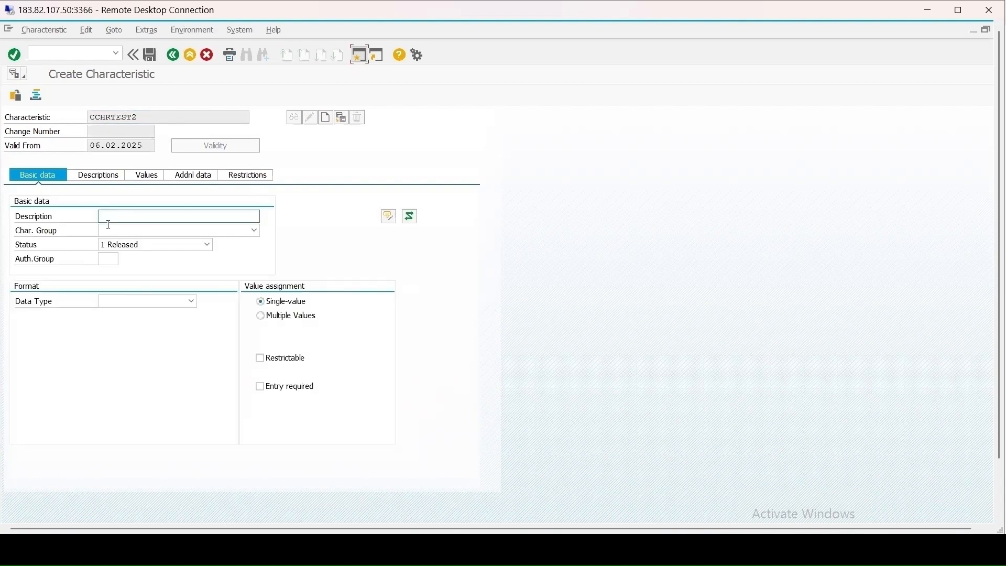
Copy the characteristic's name CCHRTEST2 into its description.
left_click_drag(139, 117, 45, 118)
key("ctrl+c")
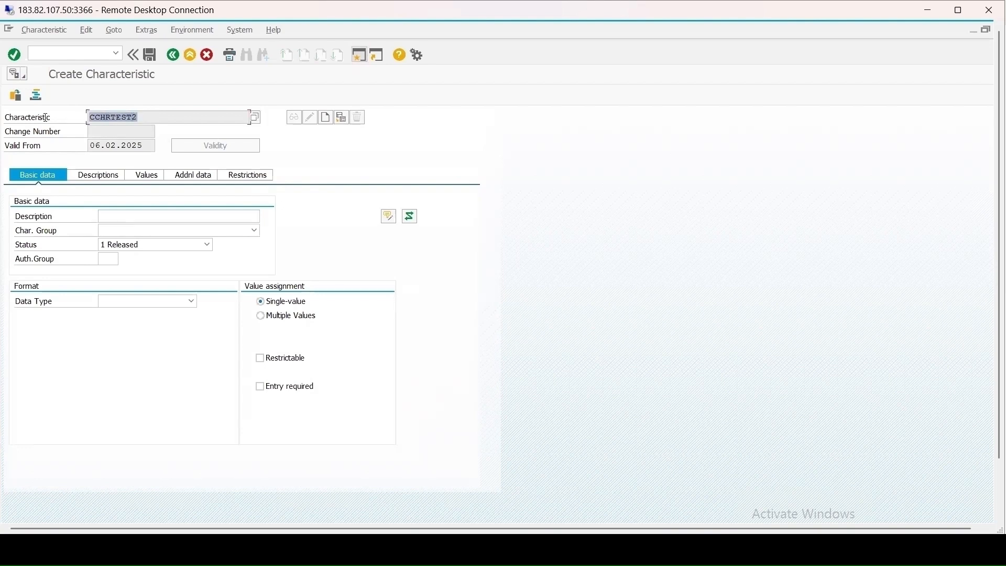
left_click(119, 217)
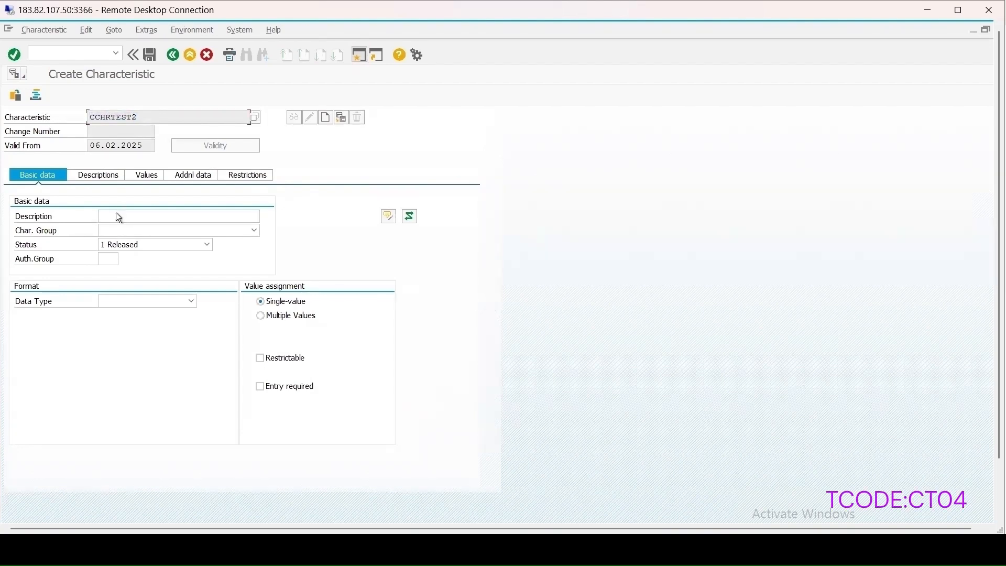
left_click(122, 218)
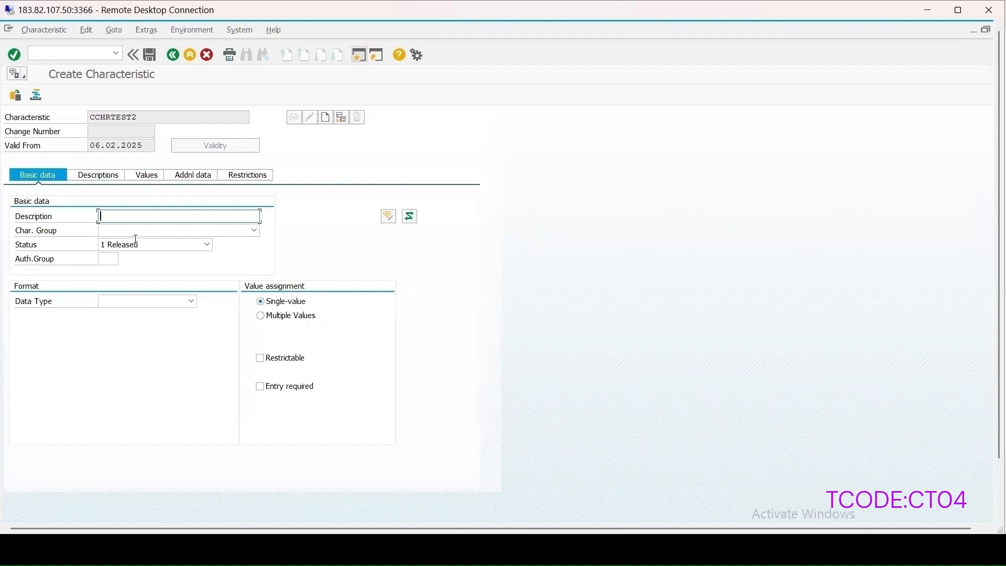
key("ctrl+v")
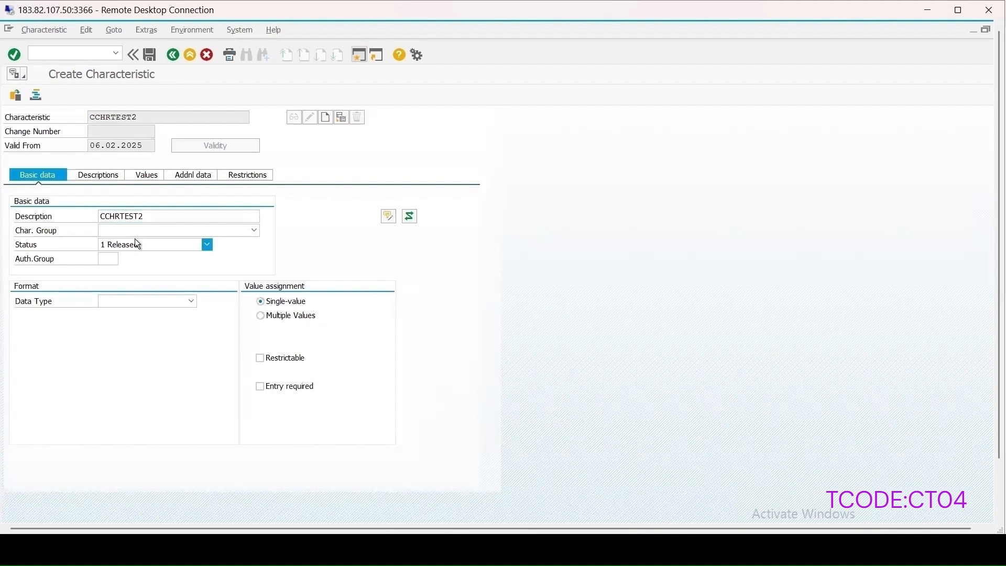
key("shift+Home")
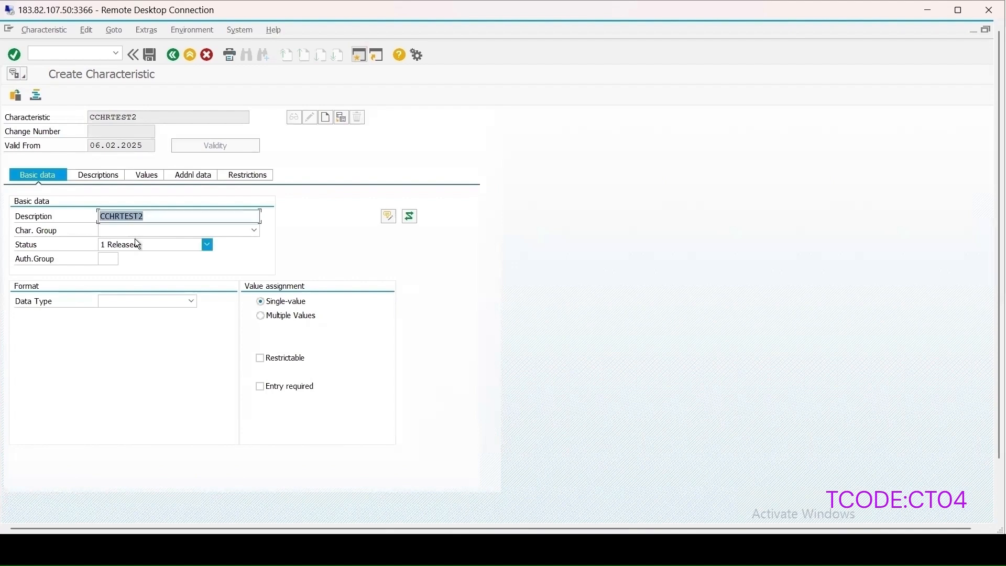
Set the data type of CCHRTEST2 to CHAR Character Format with 50 characters and open its allowed values.
left_click(191, 302)
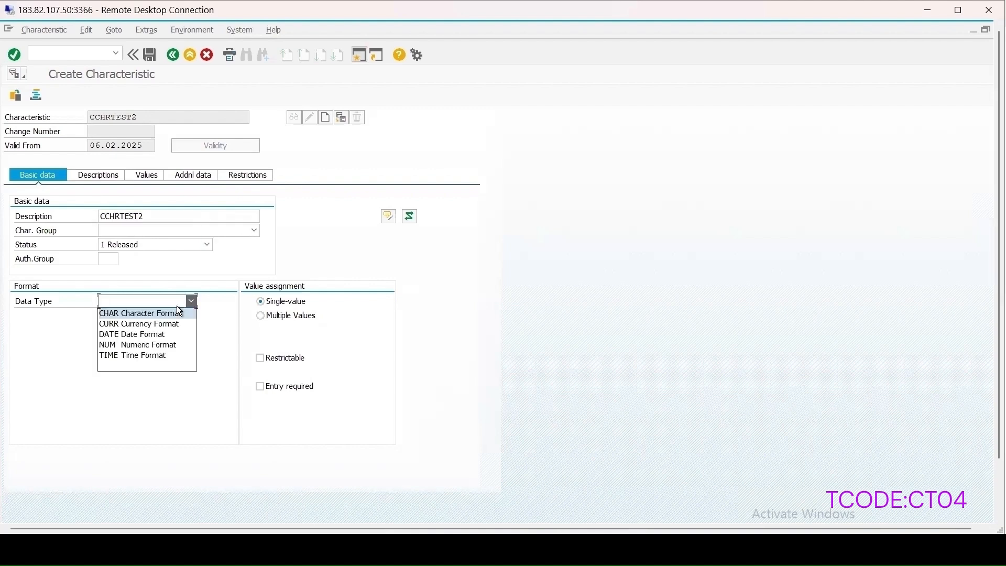
left_click(114, 317)
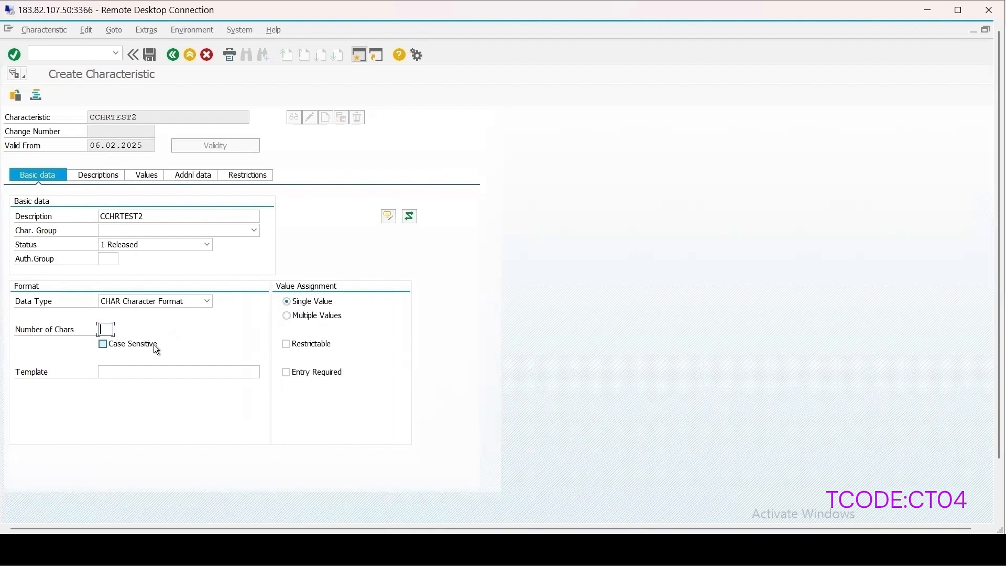
left_click(147, 177)
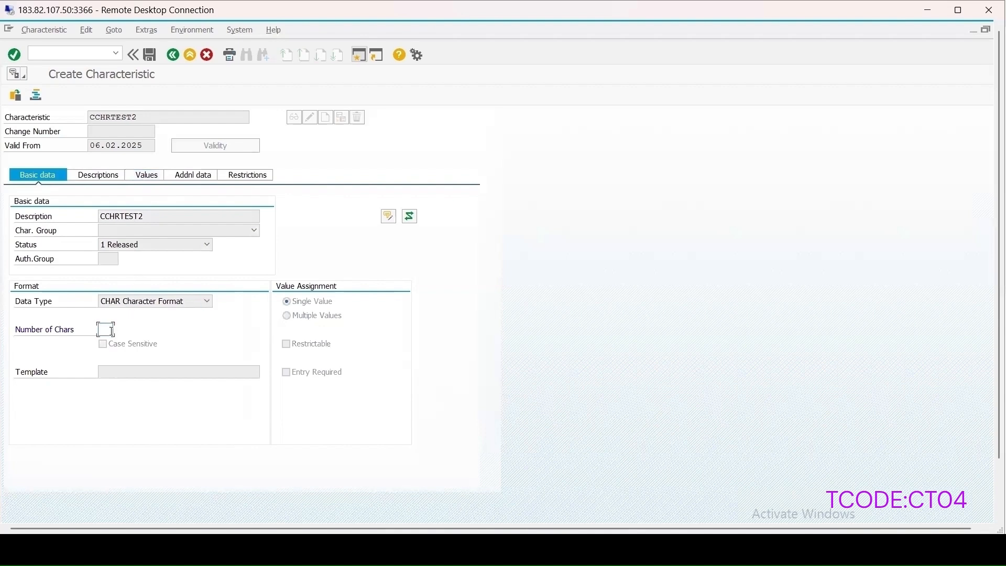
type("50")
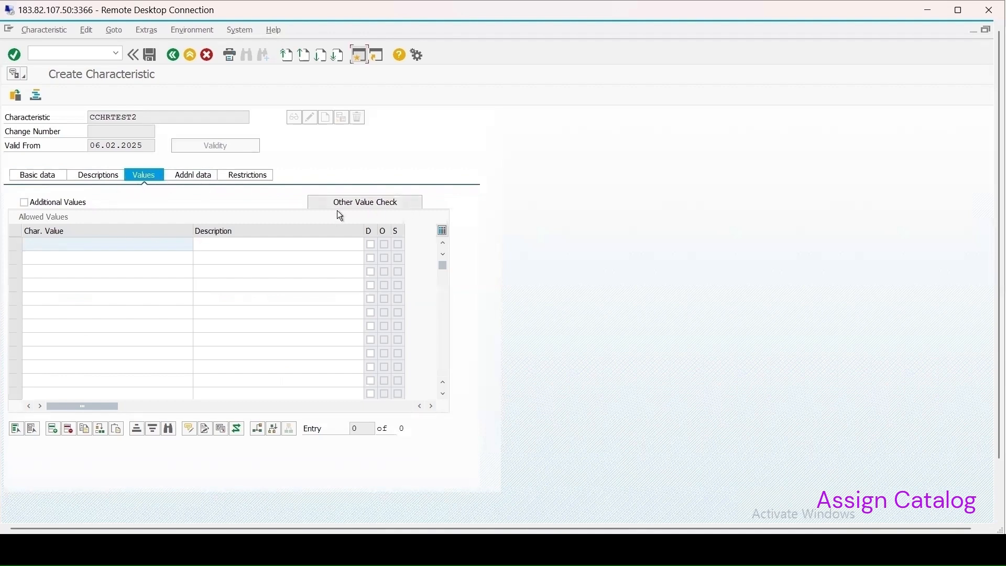
Change the value check strategy of CCHRTEST2 to Catalog char. and accept the format change.
left_click(349, 202)
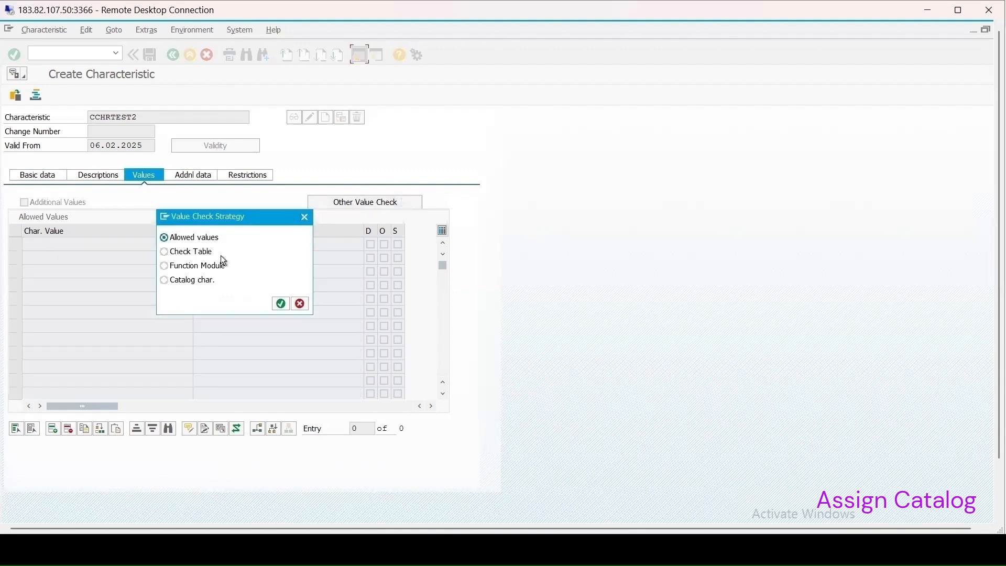
left_click(182, 282)
left_click(281, 304)
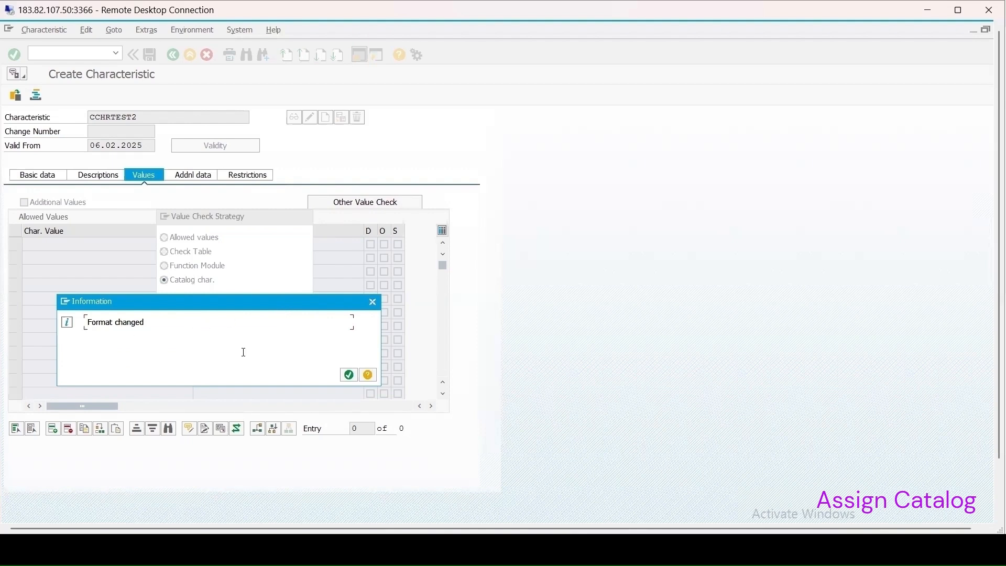
left_click(348, 376)
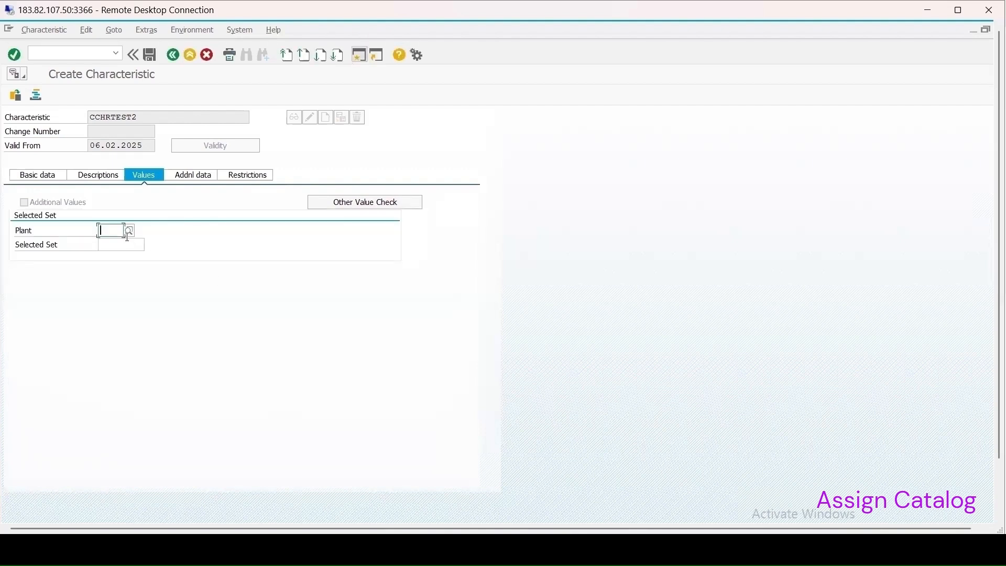
Assign selected set COLOUR2 of plant 1000 to CCHRTEST2 and save the characteristic.
type("1000")
left_click(139, 244)
key("F4")
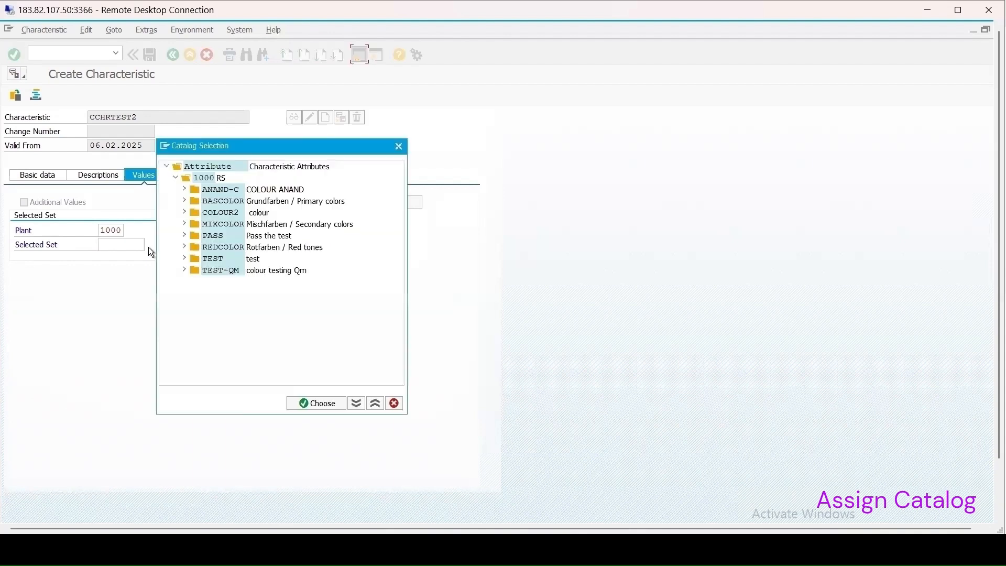
double_click(213, 213)
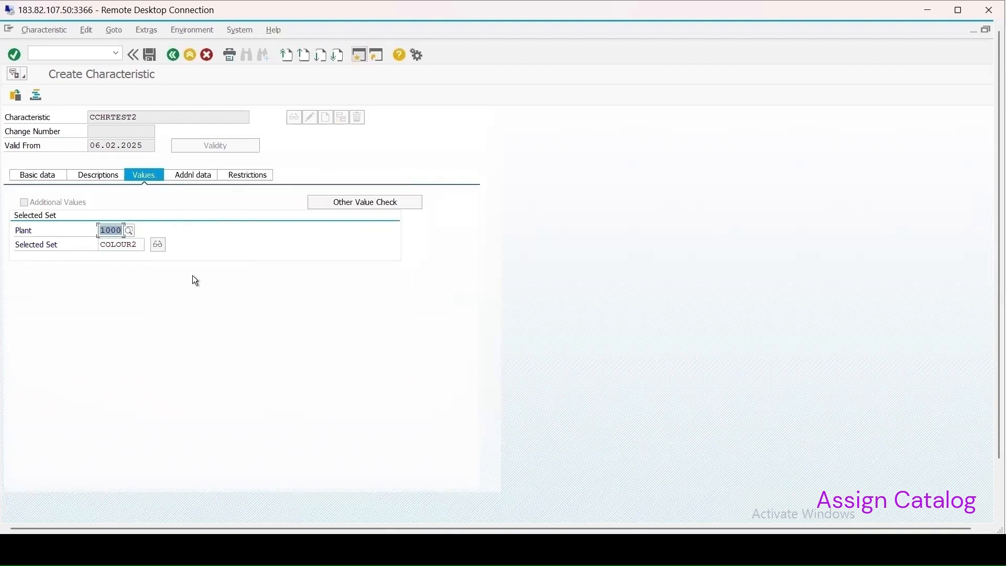
left_click(159, 248)
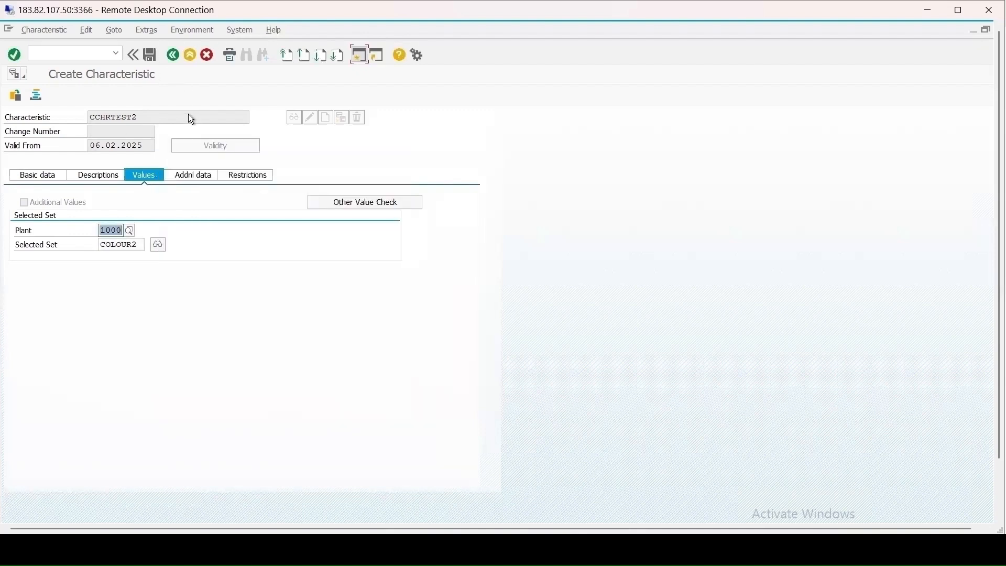
left_click(152, 54)
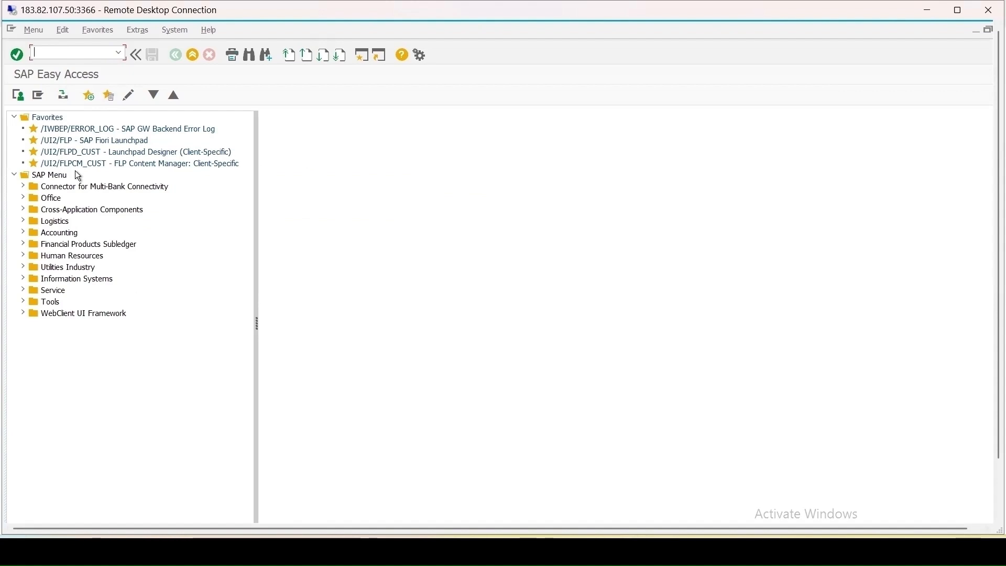
Open batch class CTEST1 for change with transaction CL02 in the SAP Easy Access session and show its characteristics.
left_click(122, 53)
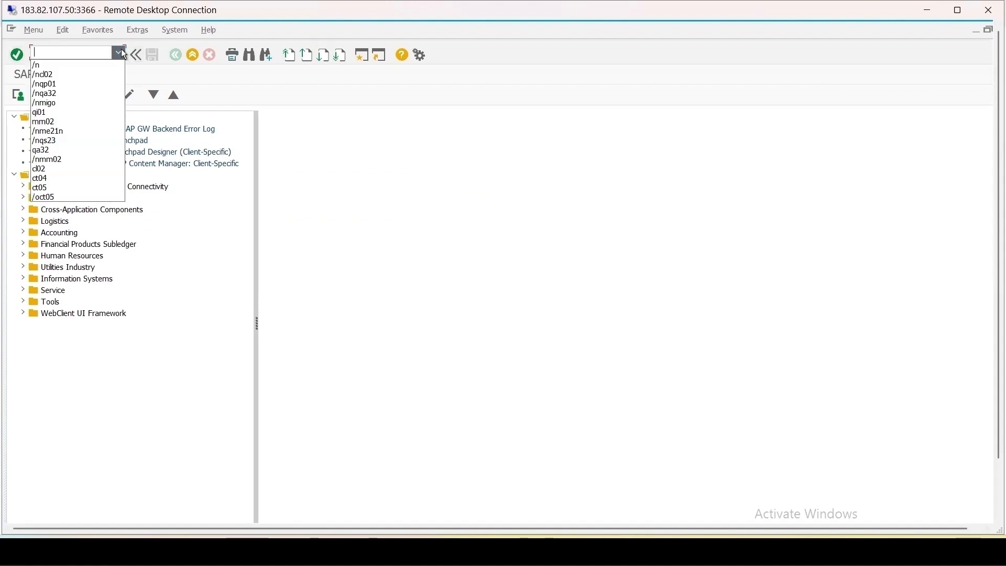
left_click(52, 76)
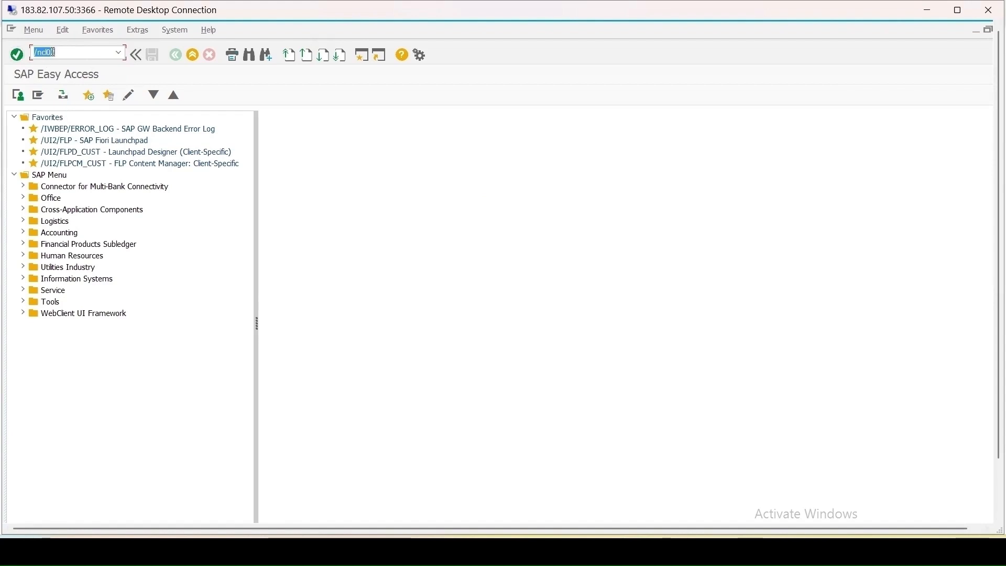
key("Return")
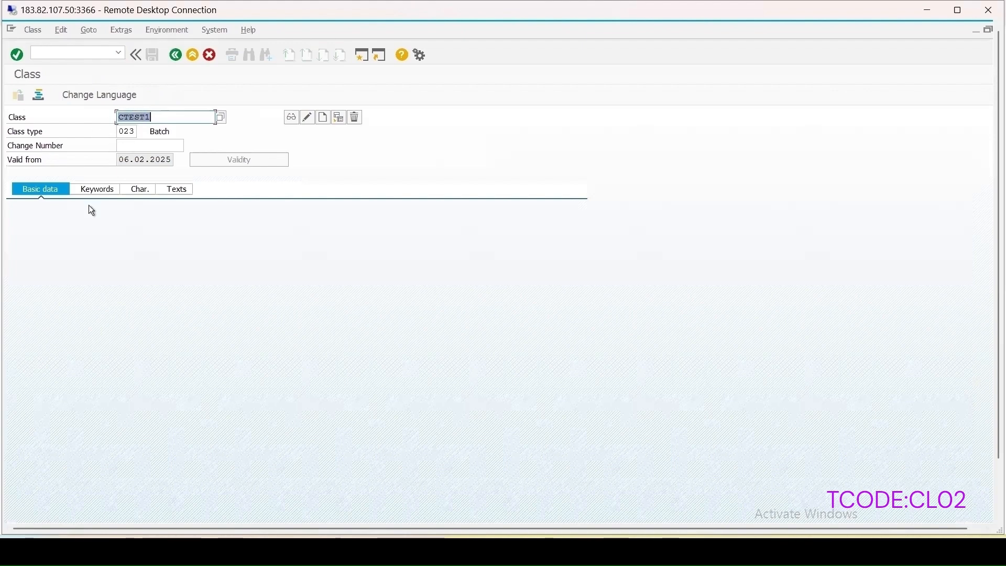
key("Return")
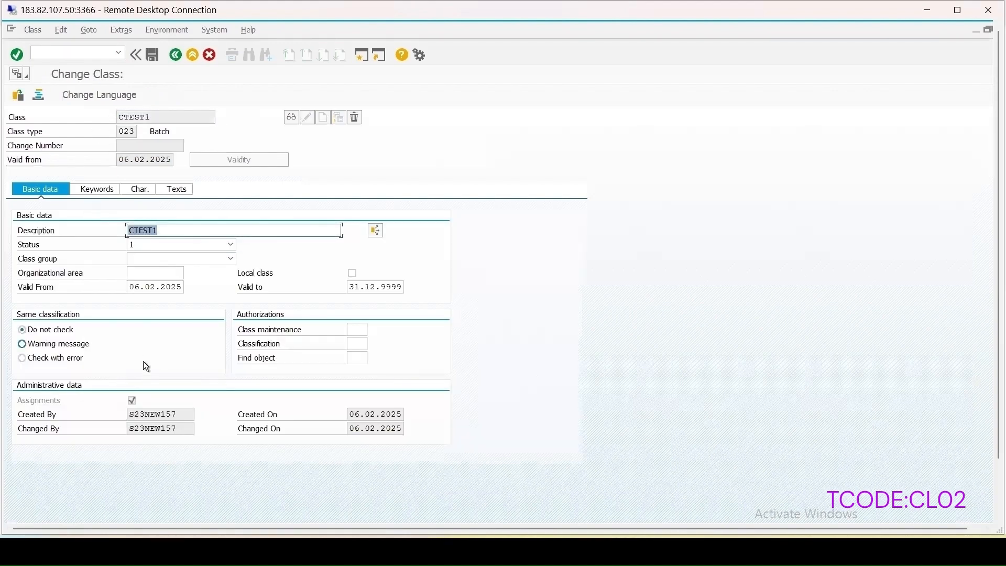
left_click(103, 189)
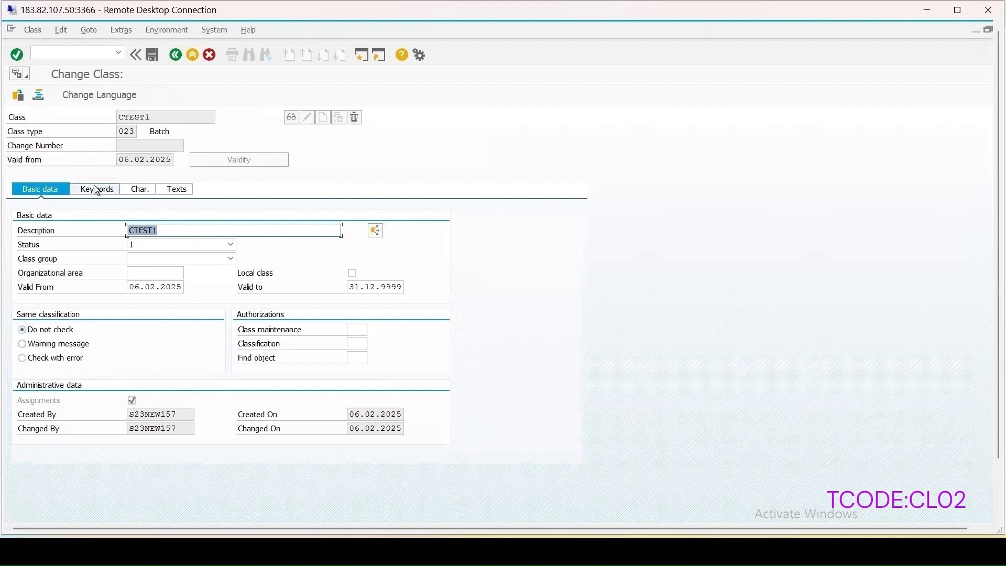
left_click(140, 191)
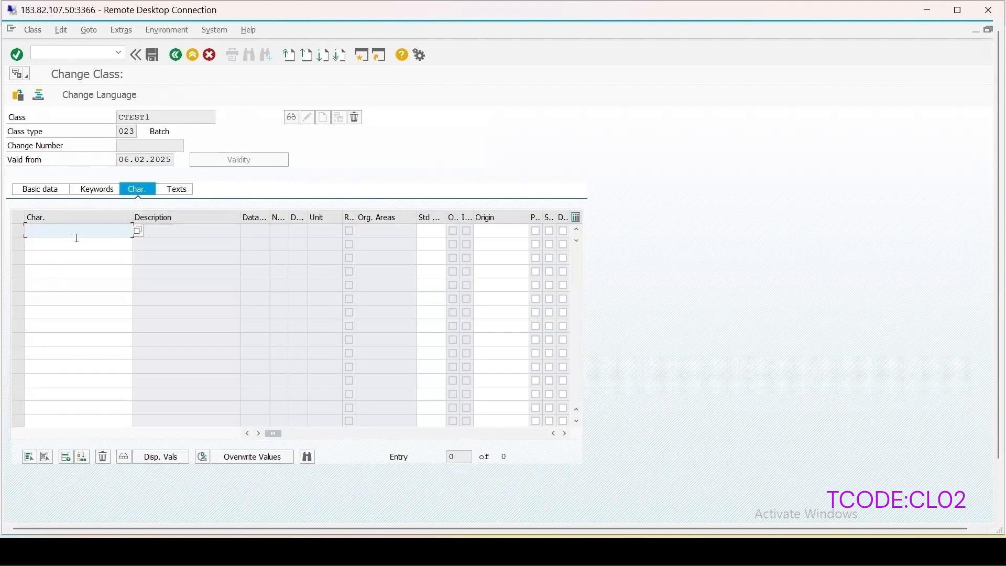
Search for characteristics named *test* and add CCHRTEST2 as the first characteristic of class CTEST1.
left_click(137, 231)
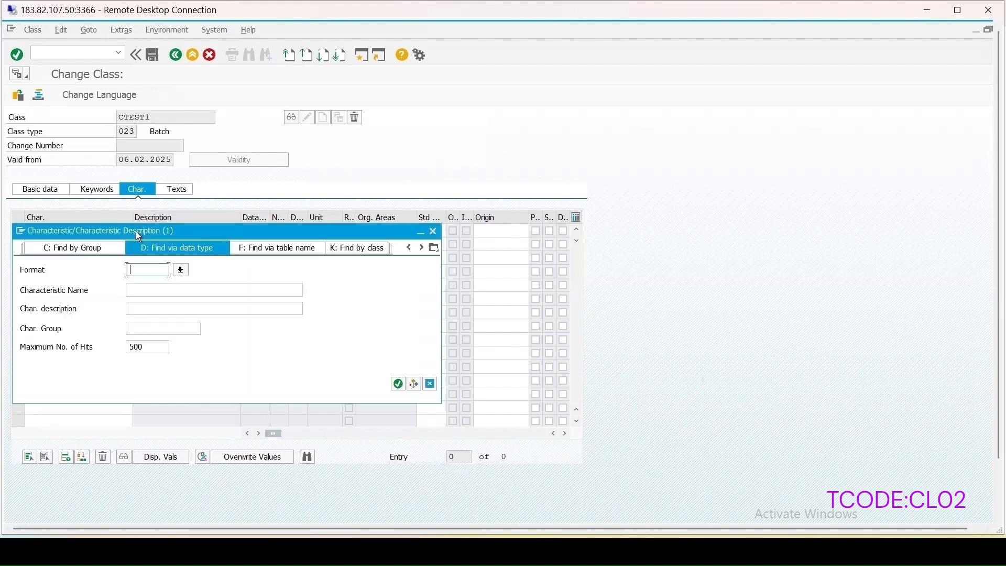
left_click(151, 290)
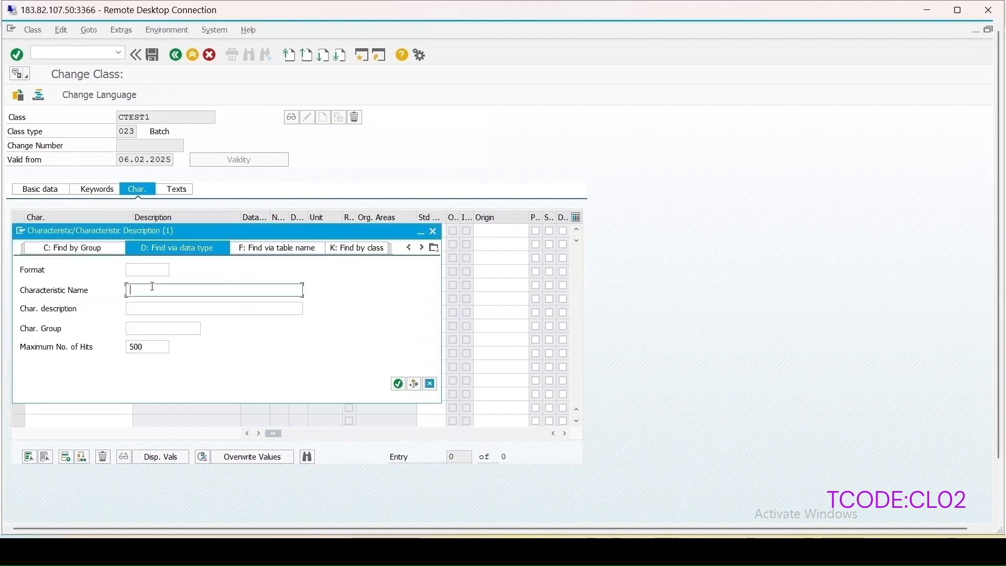
type("*")
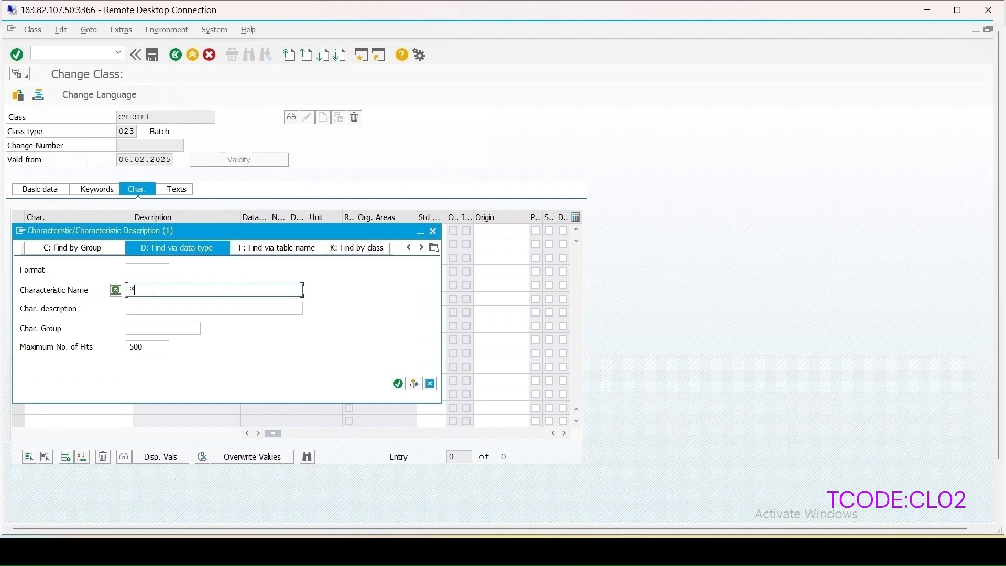
type("test*")
key("Return")
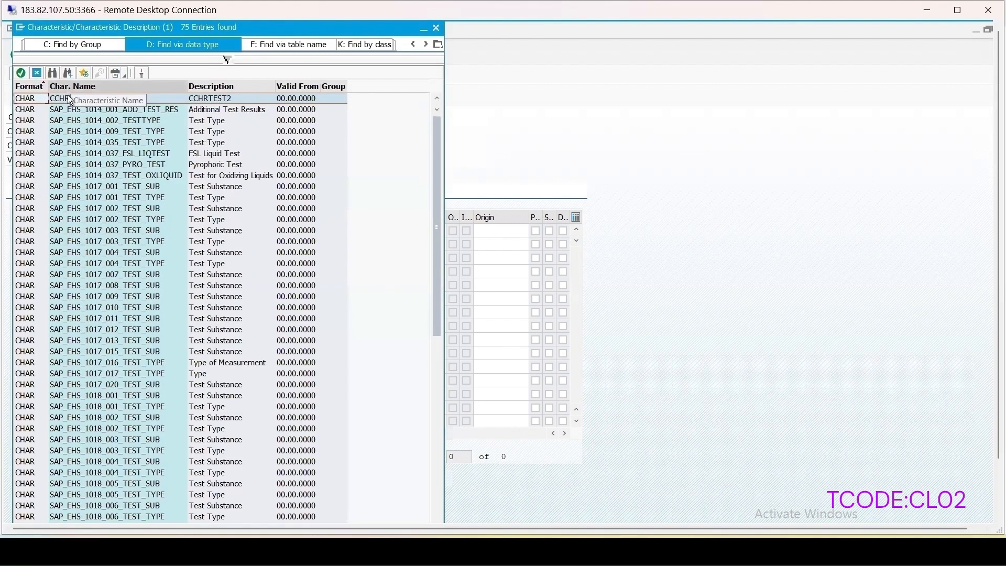
double_click(36, 99)
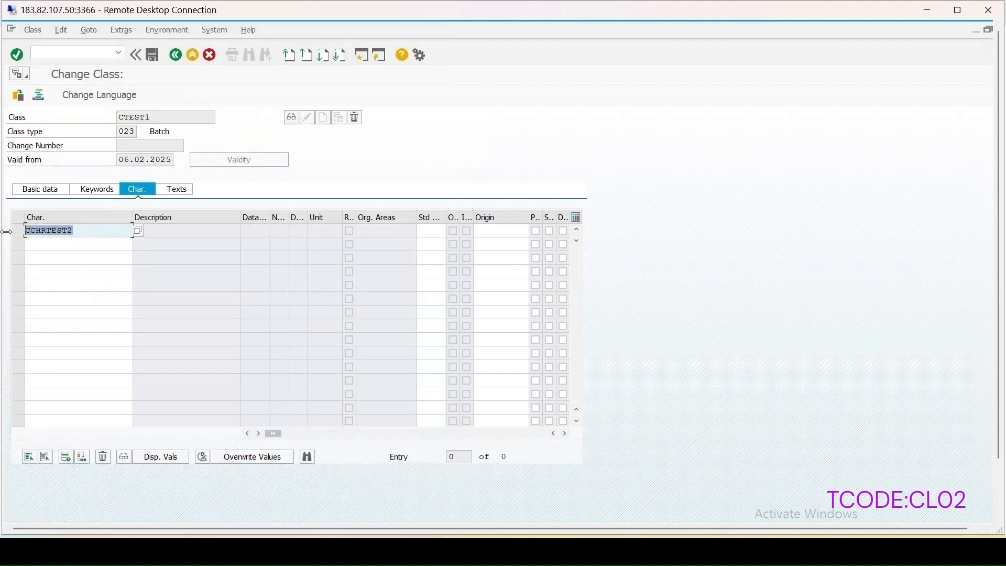
Add CCHRTEST1 as the second characteristic of class CTEST1 and save the class.
left_click(80, 247)
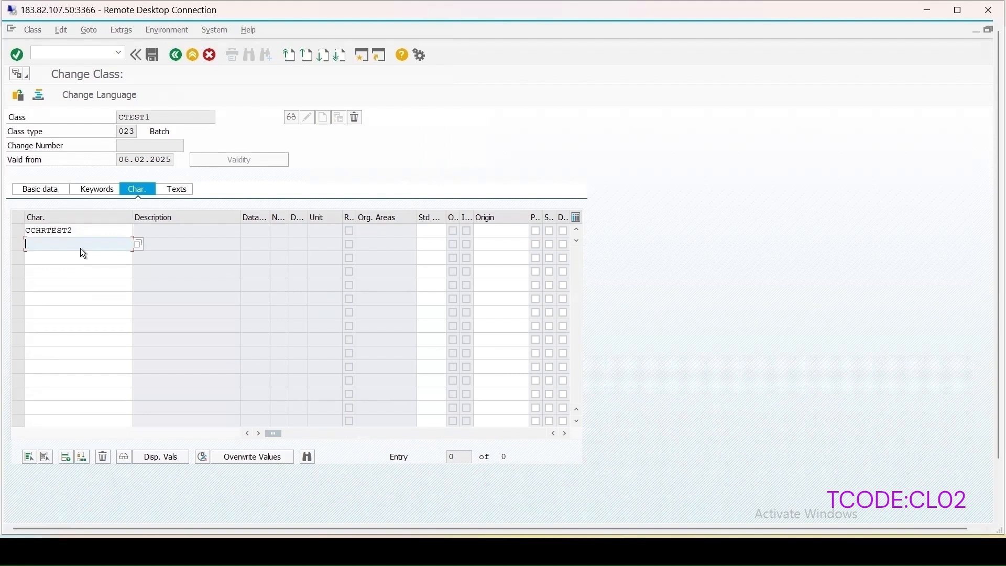
type("CCHRTEST2")
key("BackSpace")
type("1")
key("Return")
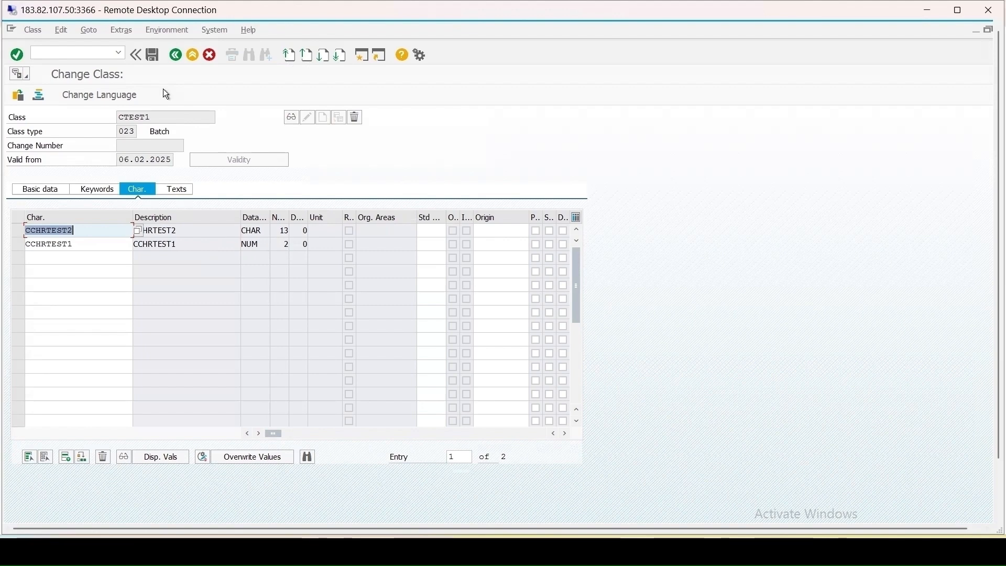
left_click(153, 55)
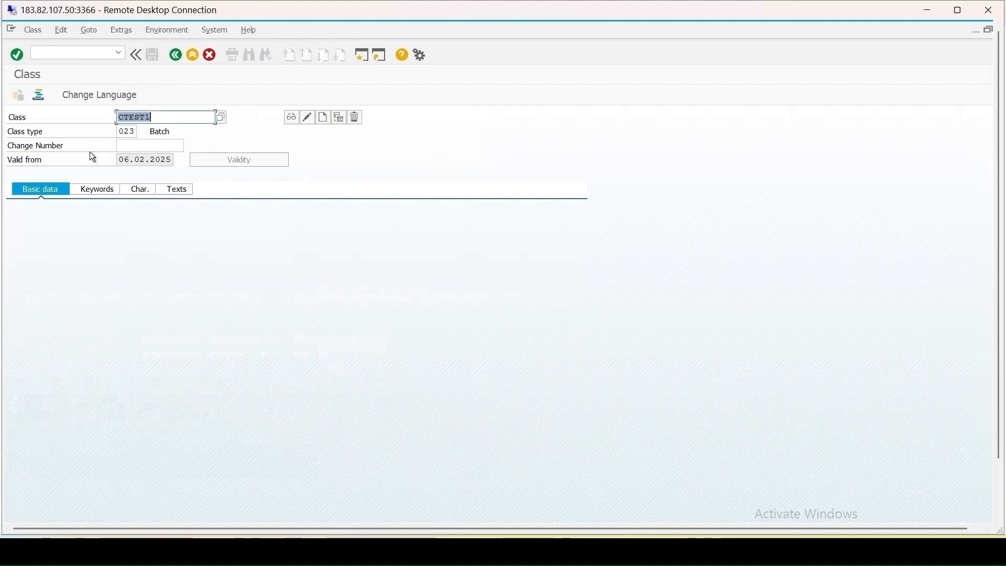
Open the Change Material initial screen with transaction /nmm02.
left_click(60, 55)
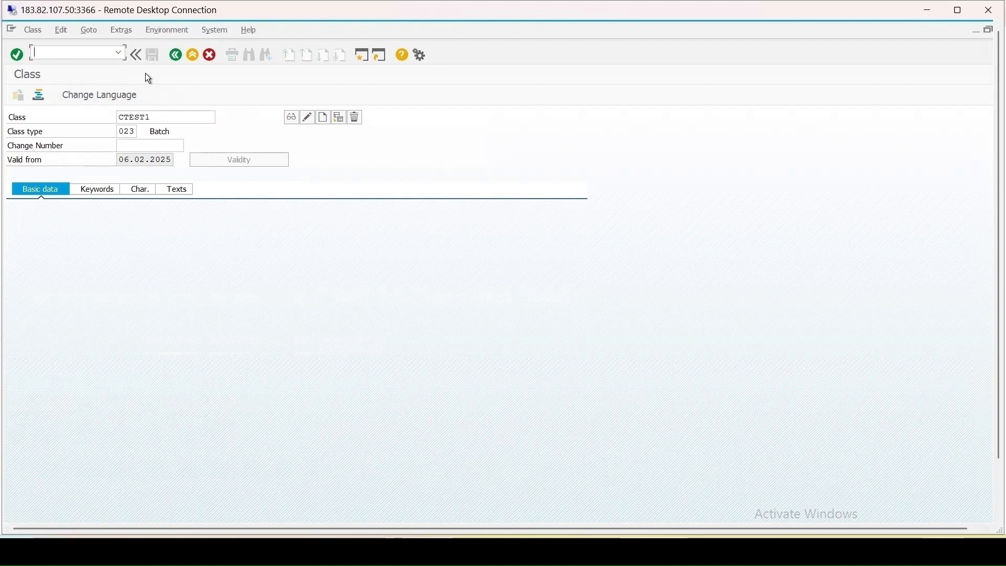
type("/nmm02")
key("Return")
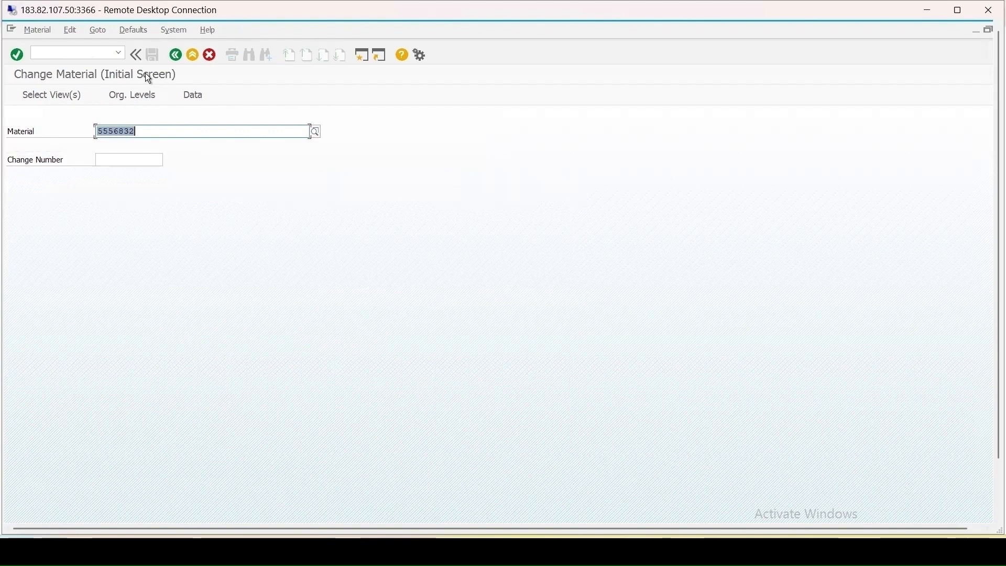
Open the Classification view of material 5556832 for change.
key("Return")
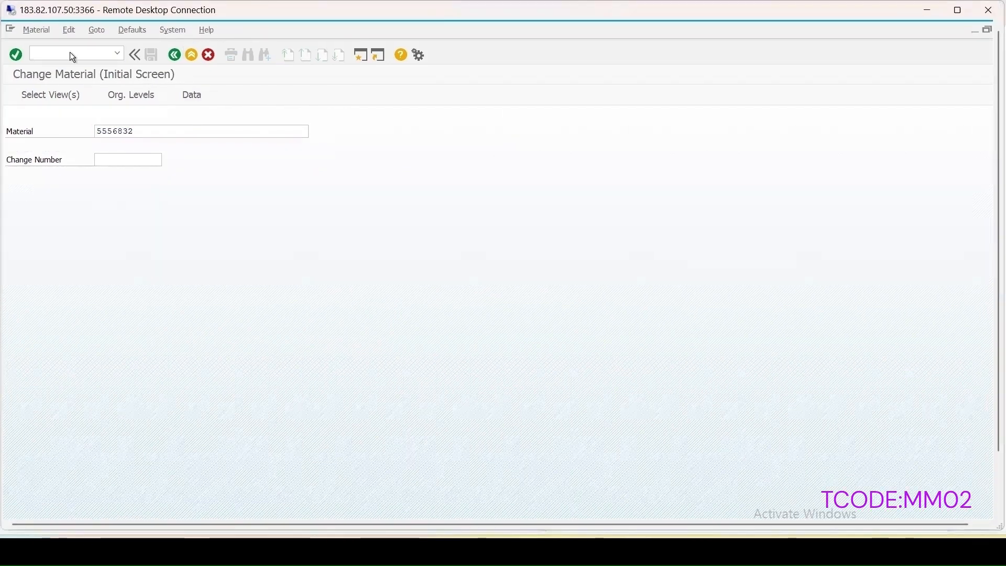
left_click(219, 208)
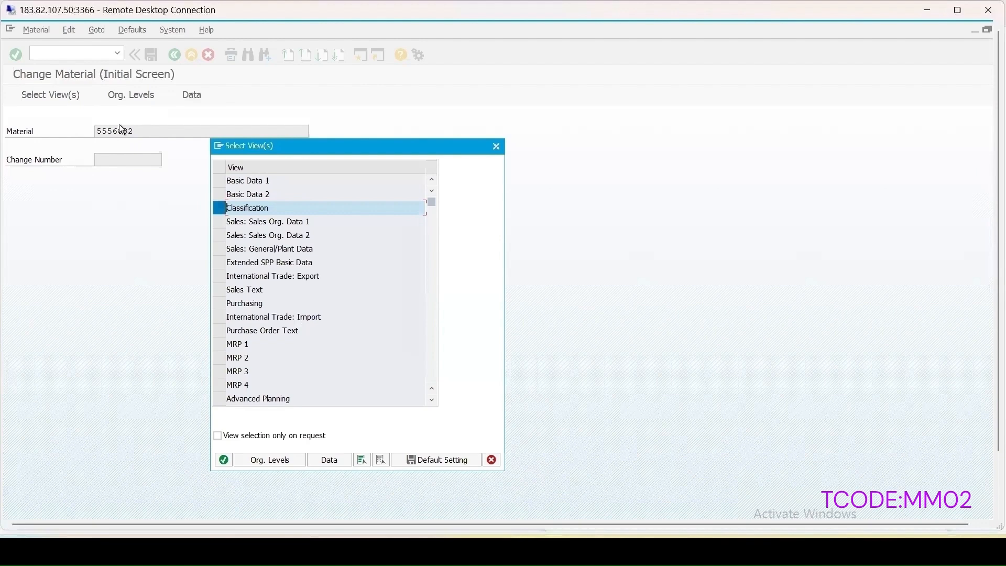
left_click(224, 461)
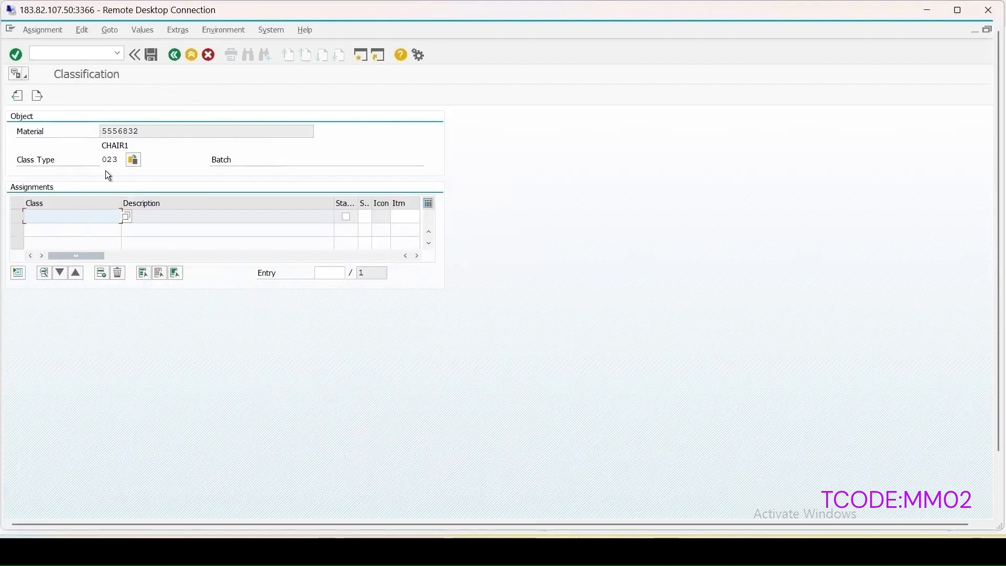
Look up the batch classes of class type 023 and assign class CTEST1 to the material.
left_click(125, 219)
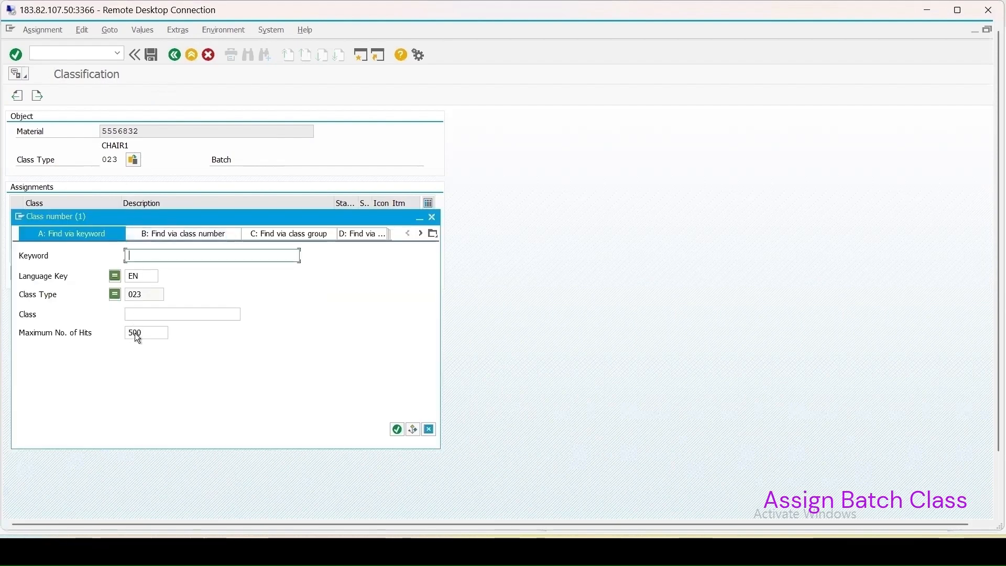
left_click(148, 314)
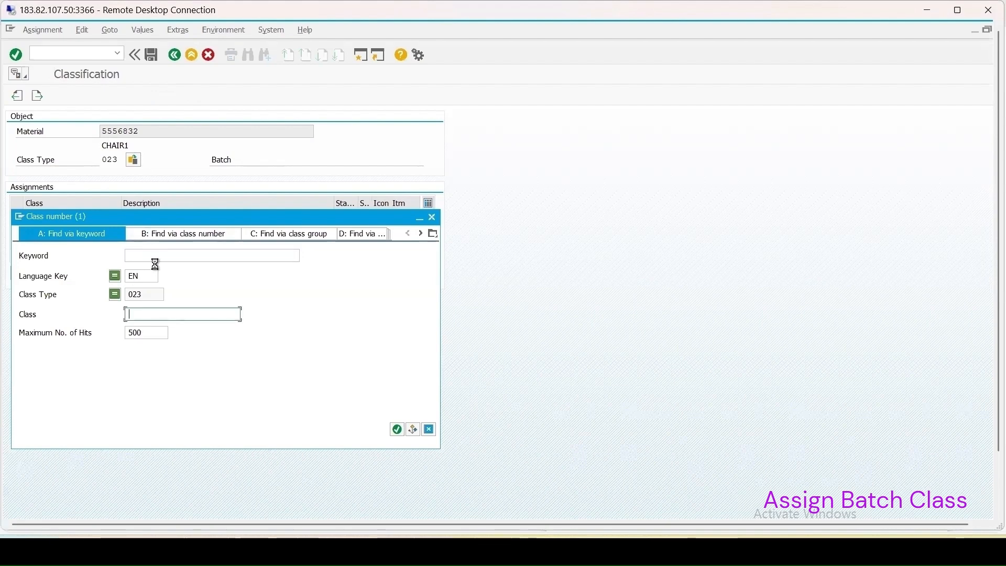
key("Return")
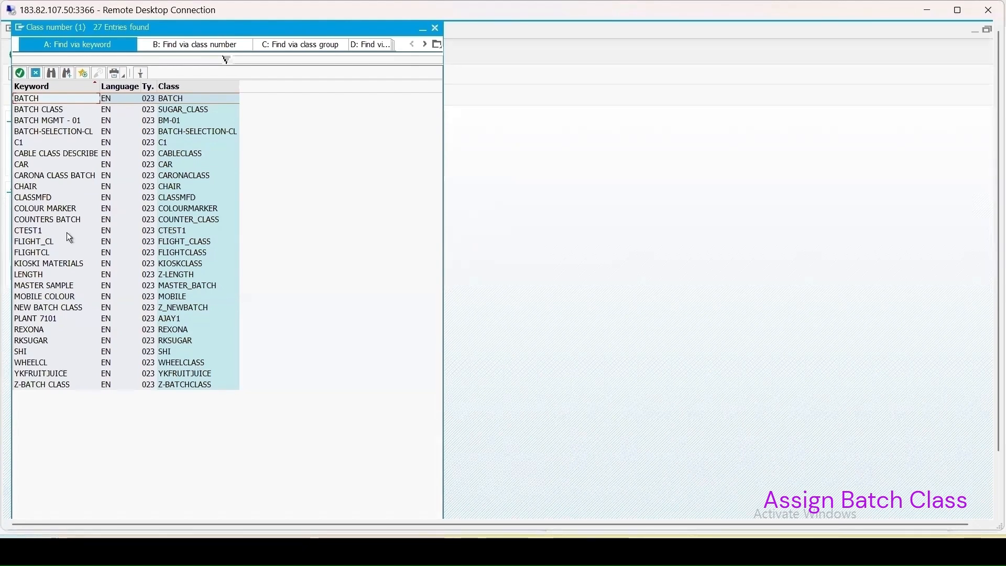
double_click(24, 228)
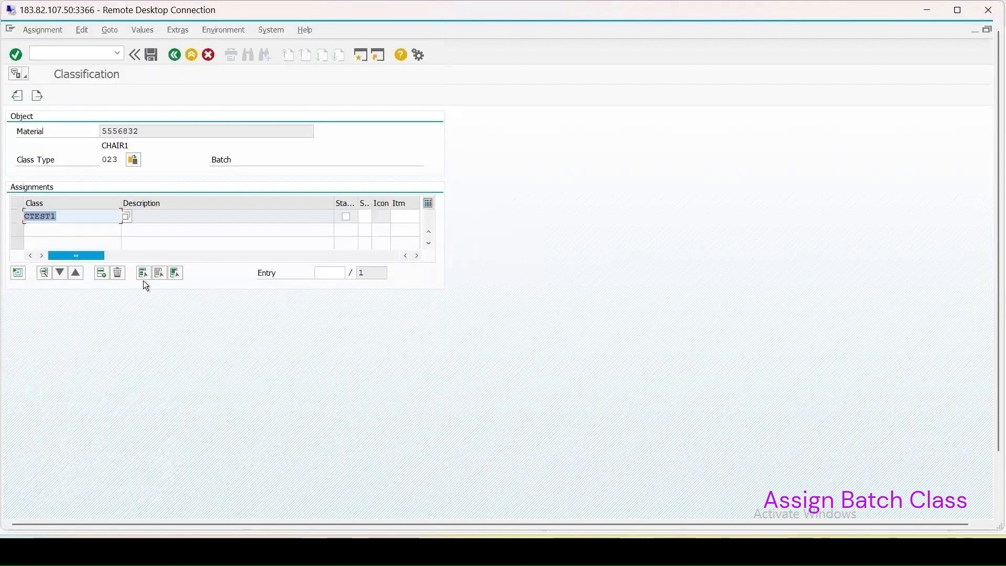
key("Return")
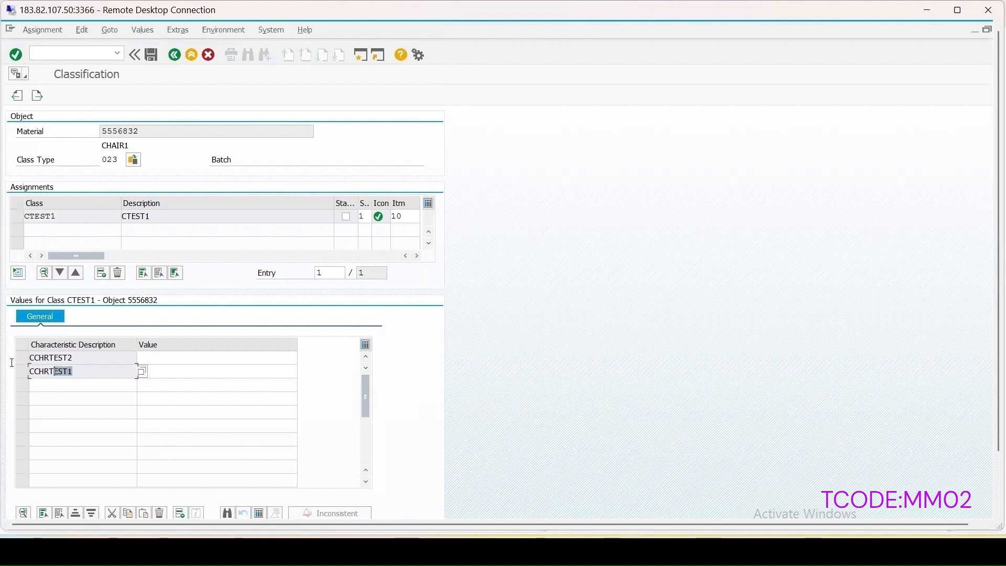
Copy the characteristic name CCHRTEST1 from the class values and save the material's classification.
double_click(84, 374)
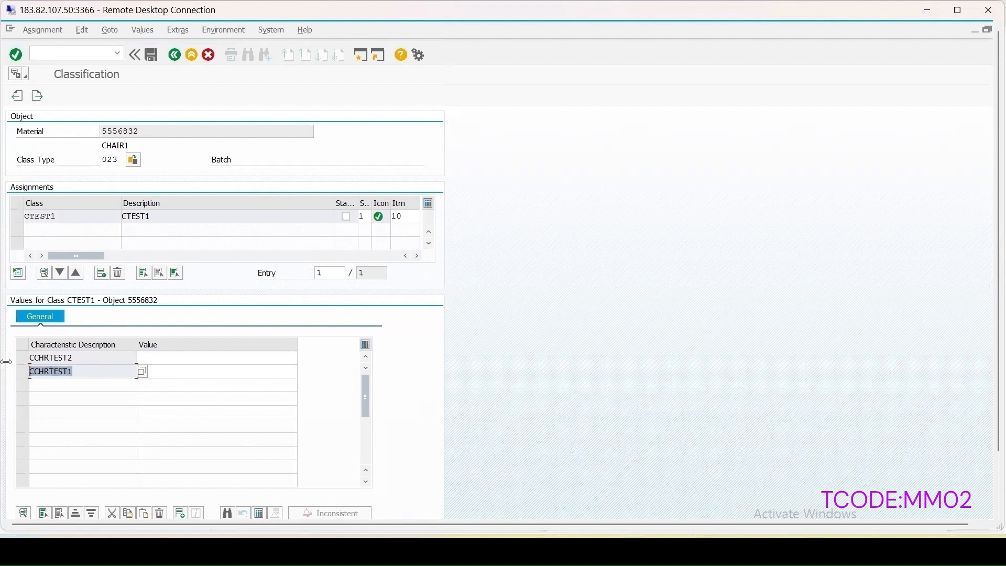
double_click(82, 361)
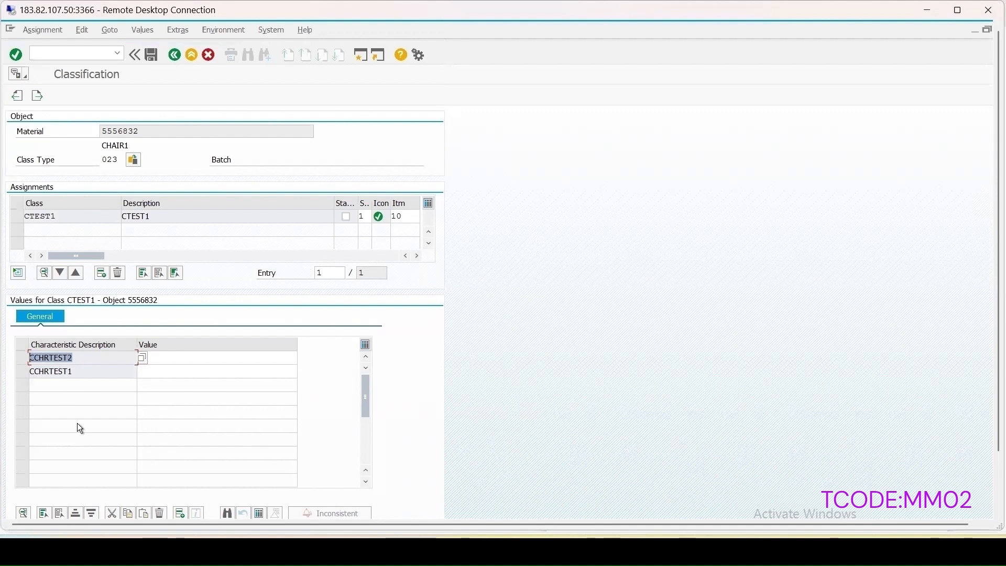
double_click(84, 371)
key("ctrl+c")
left_click(6, 373)
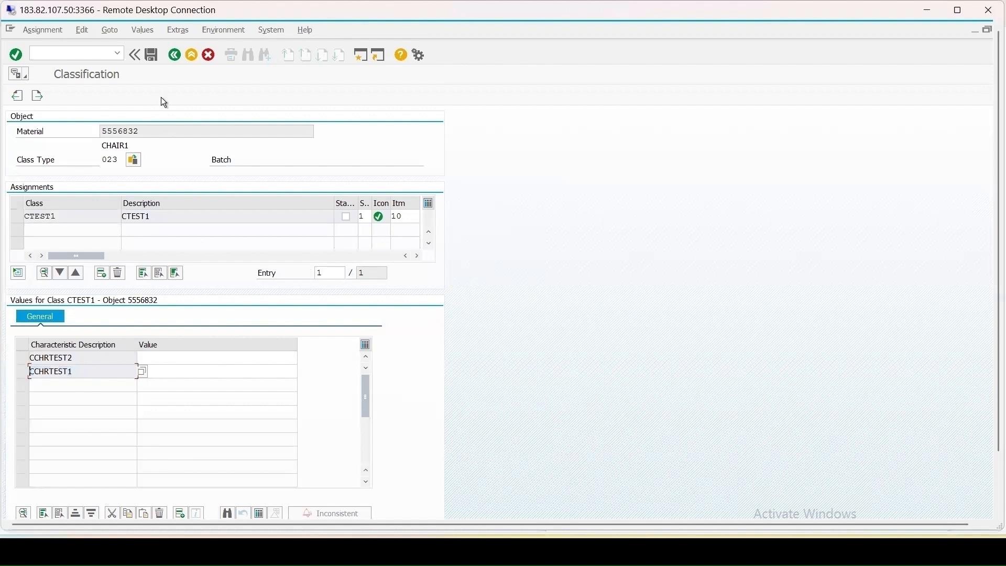
left_click(152, 55)
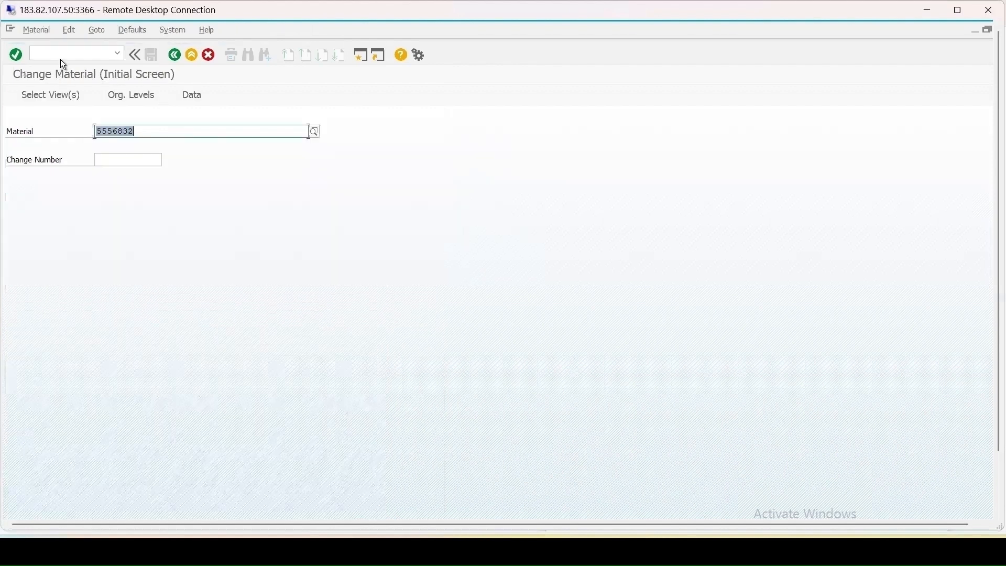
Open master inspection characteristic TEST2 of plant 1000 for change with transaction /nqs23.
left_click(61, 54)
type("/nqs23")
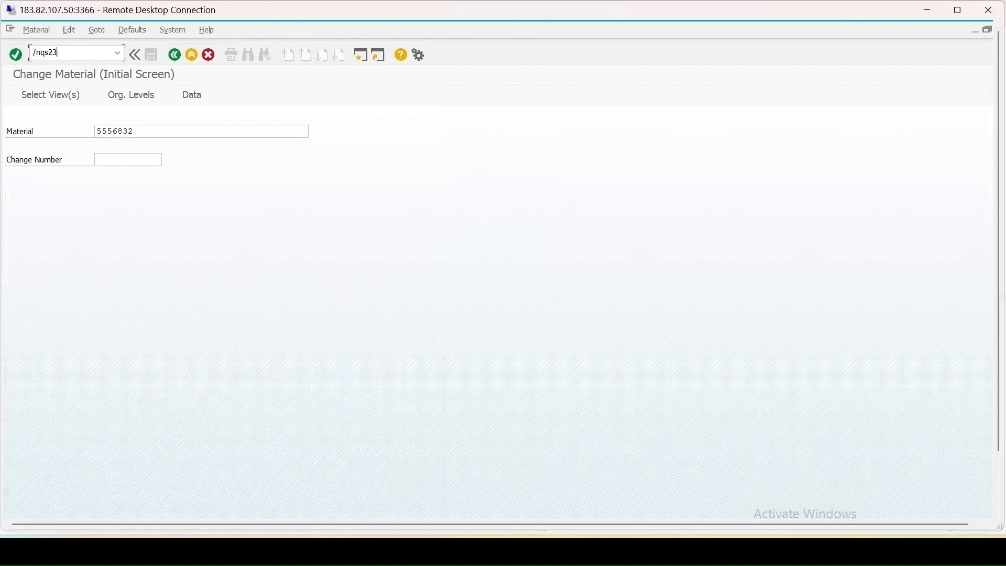
key("Return")
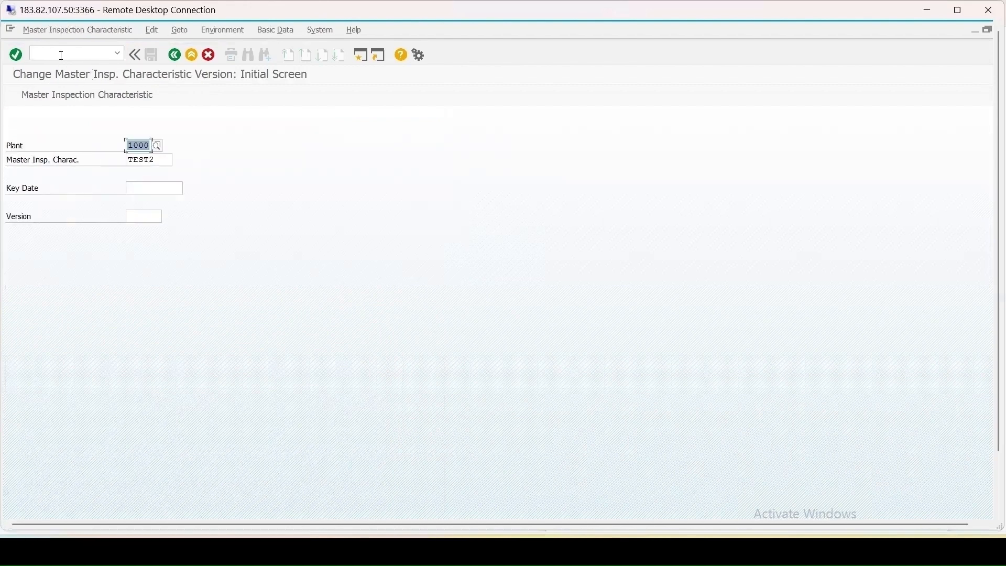
left_click(164, 162)
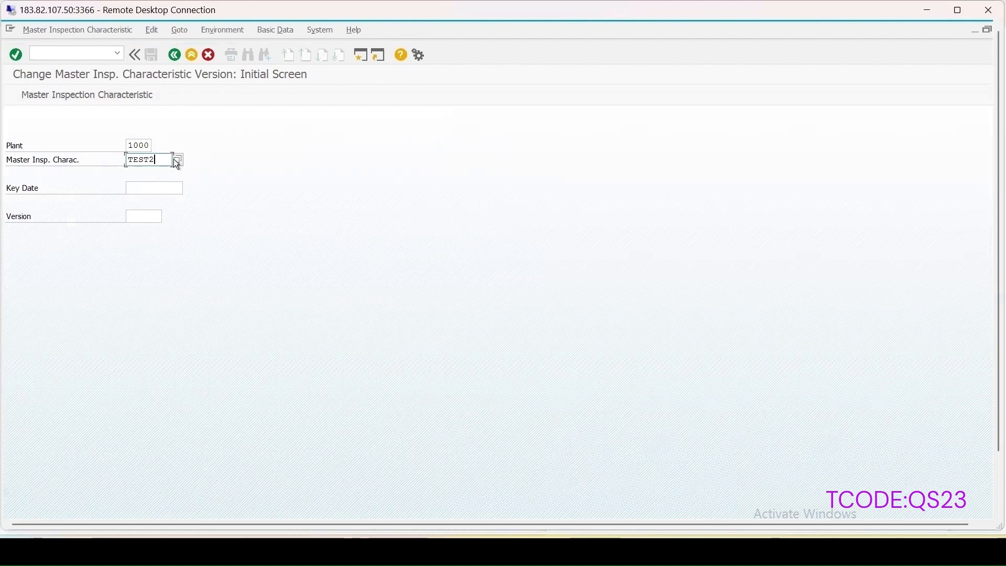
key("Return")
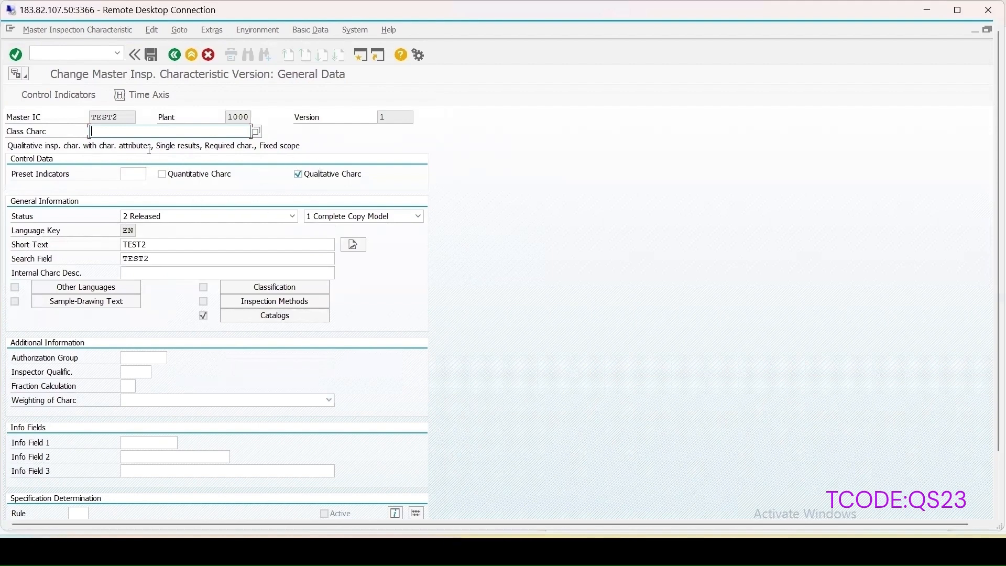
Assign class characteristic CCHRTEST2 to master inspection characteristic TEST2, checking it with a characteristic name search for *test*.
key("ctrl+v")
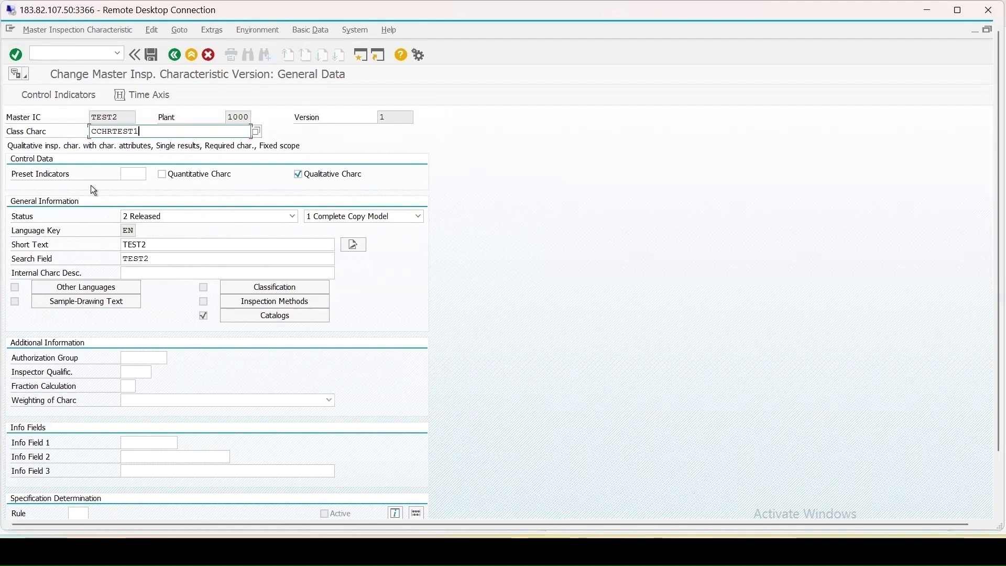
key("BackSpace")
type("2")
left_click(257, 132)
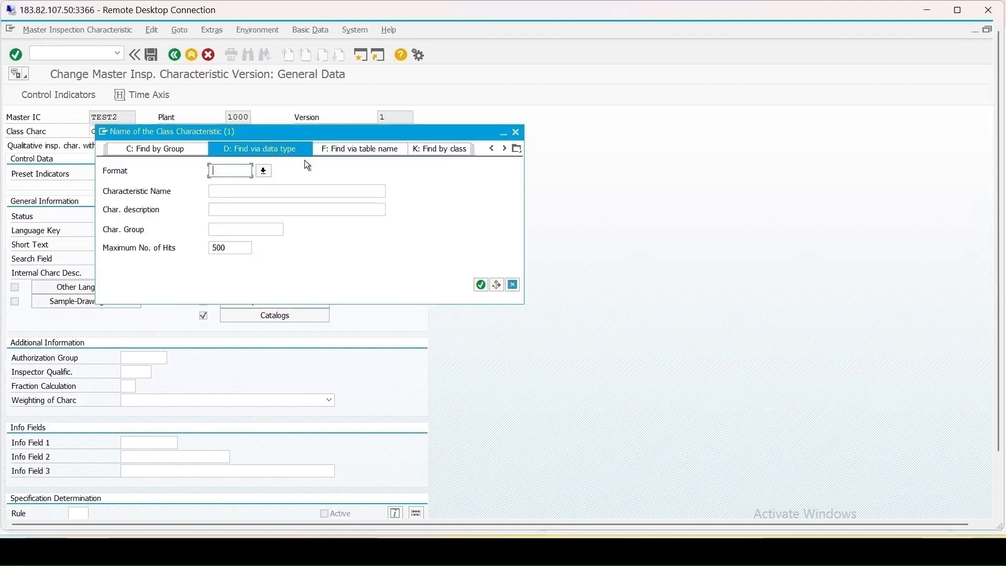
left_click(250, 193)
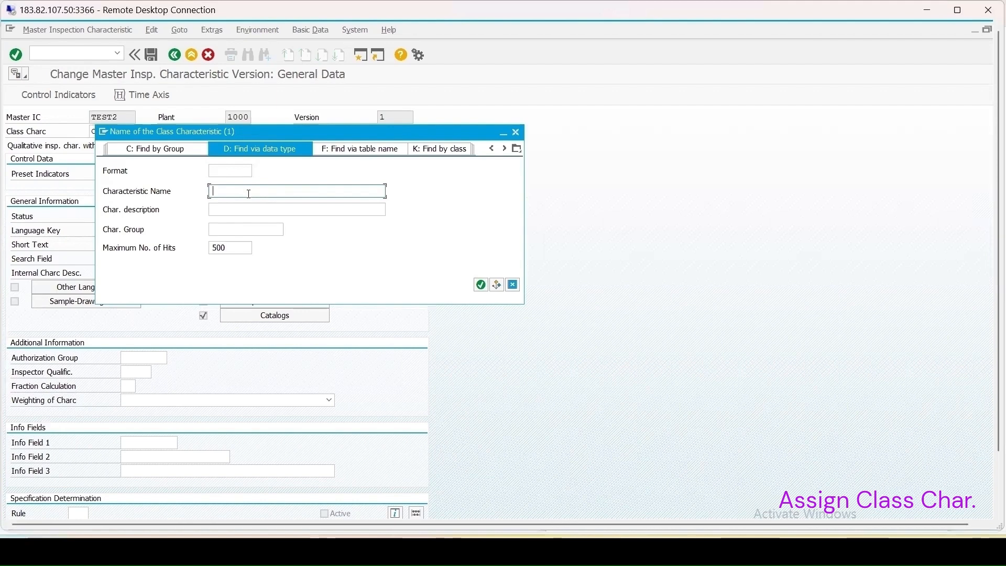
type("*test*")
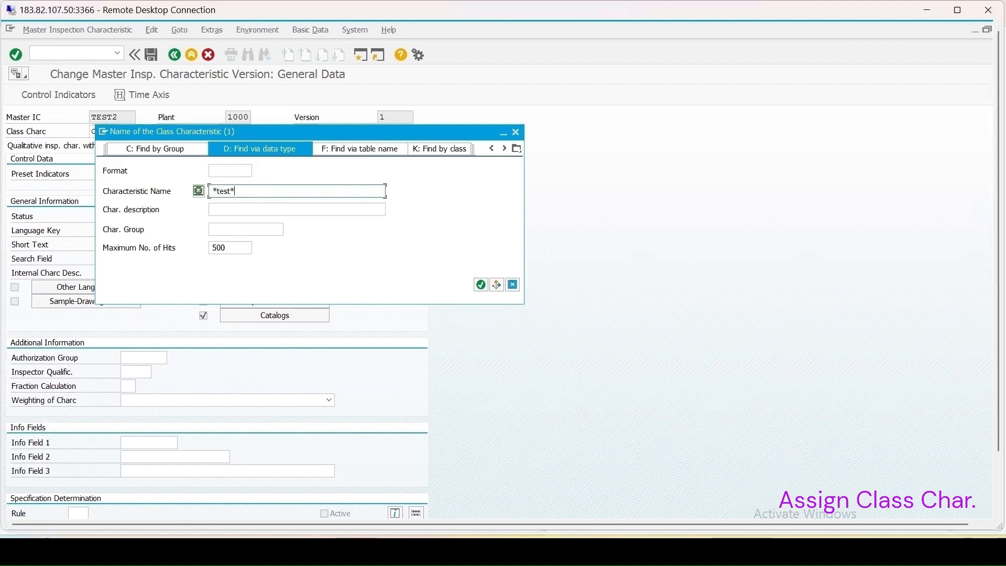
key("Return")
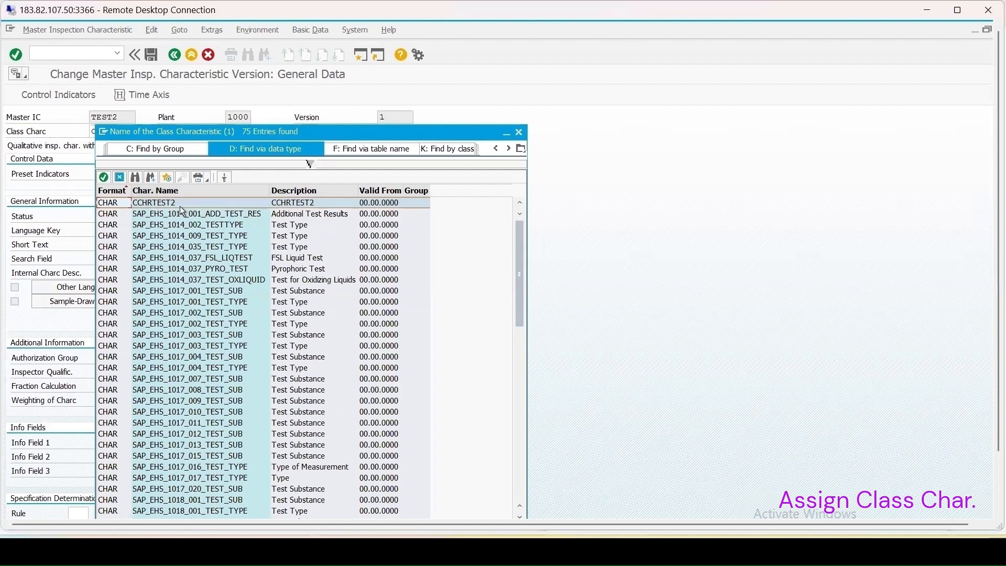
left_click(520, 133)
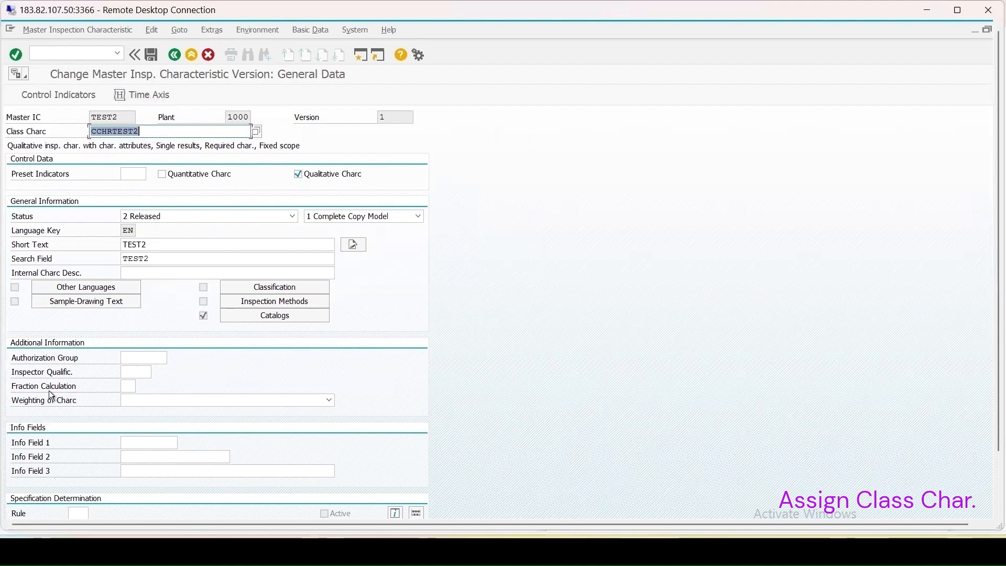
key("Return")
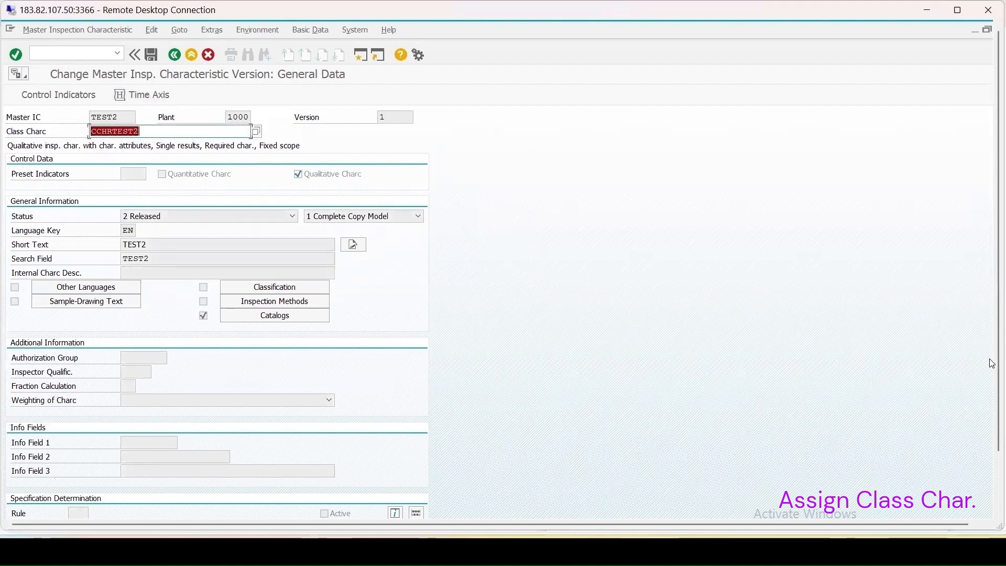
left_click_drag(992, 401, 993, 459)
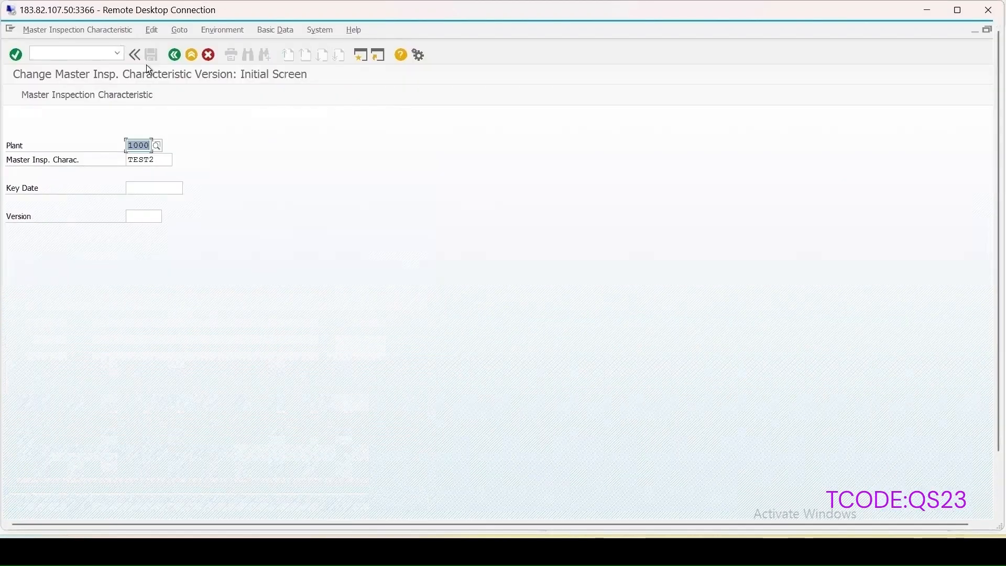
Open master inspection characteristic TEST1 of plant 1000 for change.
left_click(157, 160)
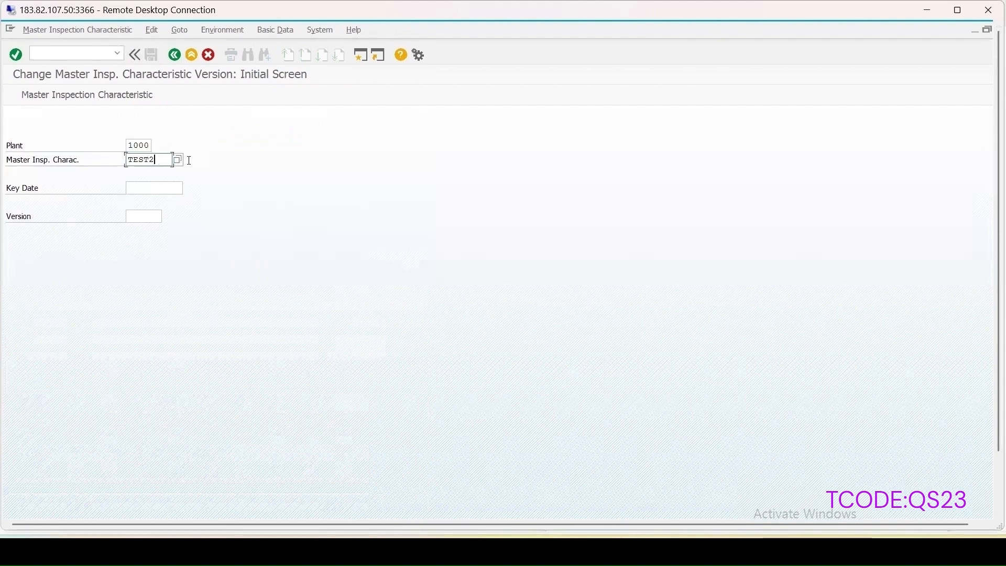
key("BackSpace")
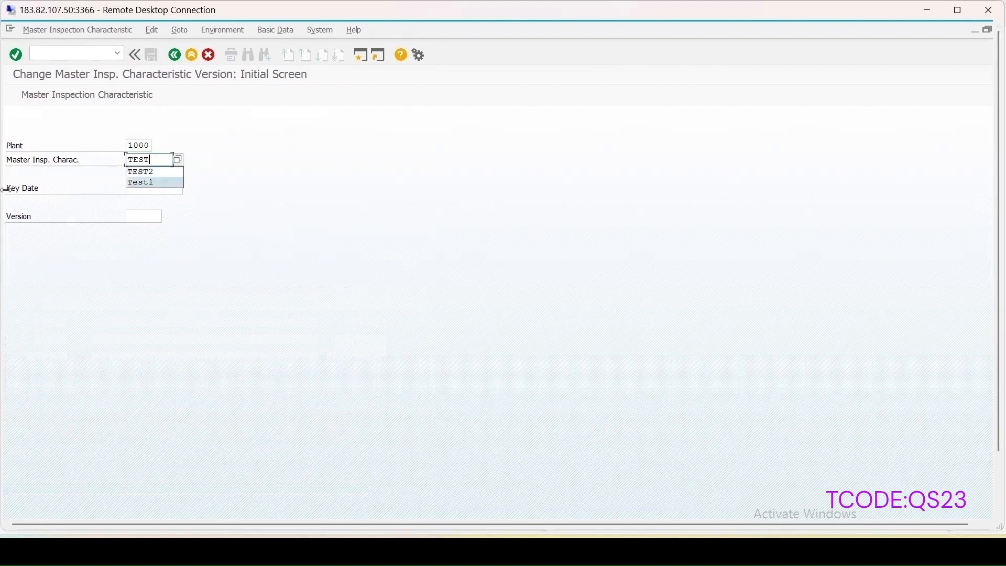
type("1")
key("Return")
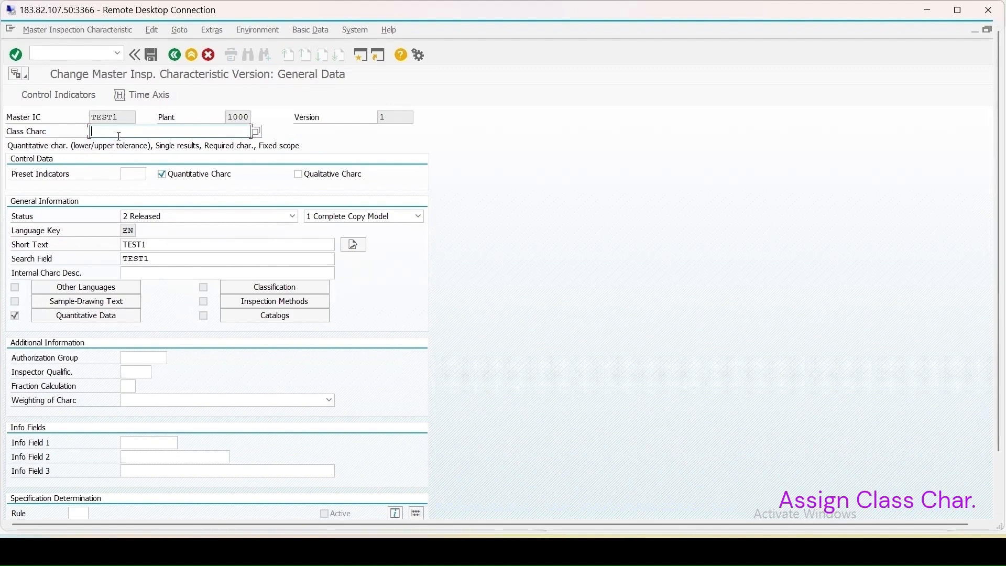
Search class characteristics named *test* and assign CCHRTEST1 to master inspection characteristic TEST1, accepting the preassigned data.
left_click(257, 131)
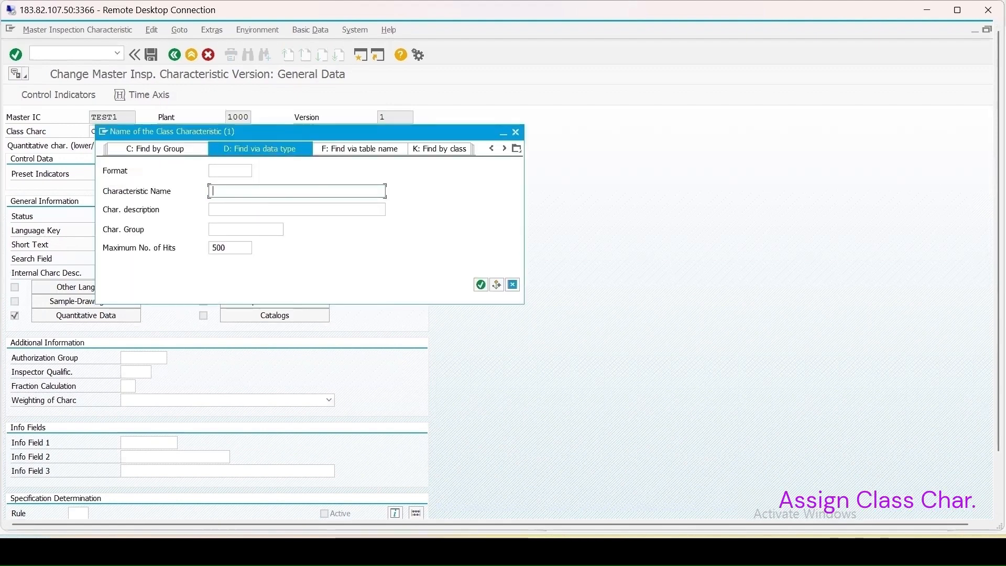
type("*test*")
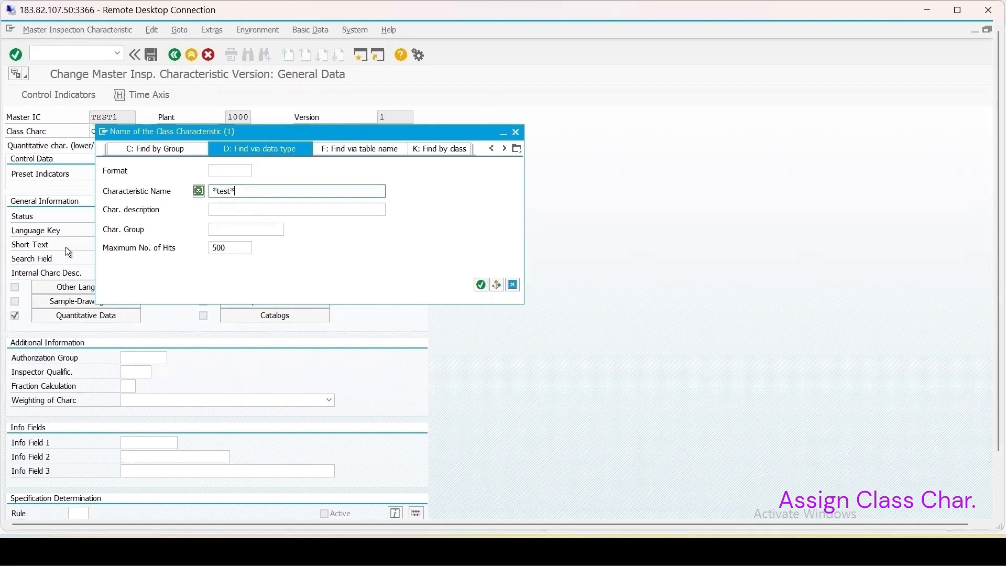
key("Return")
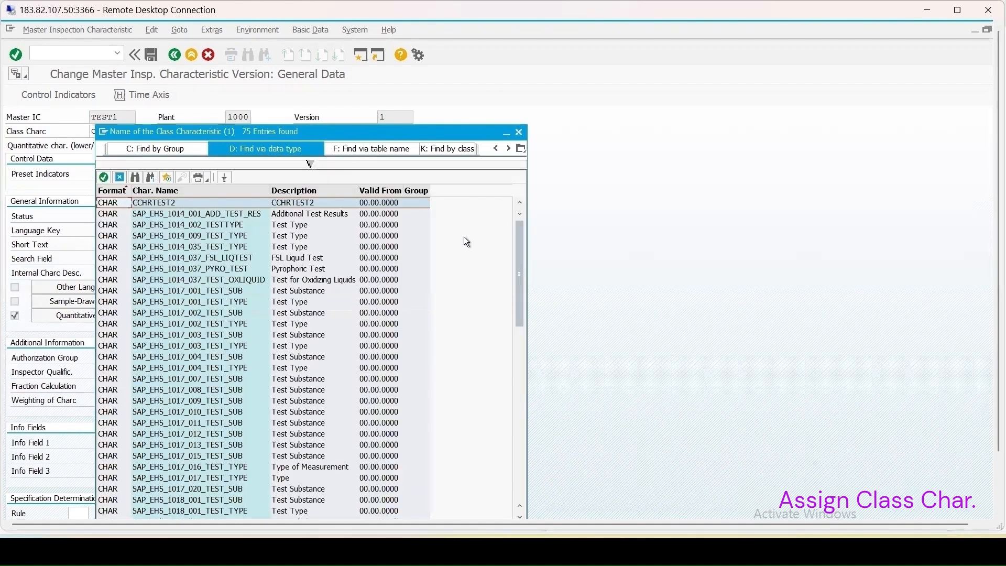
scroll(446, 316, "down", 10)
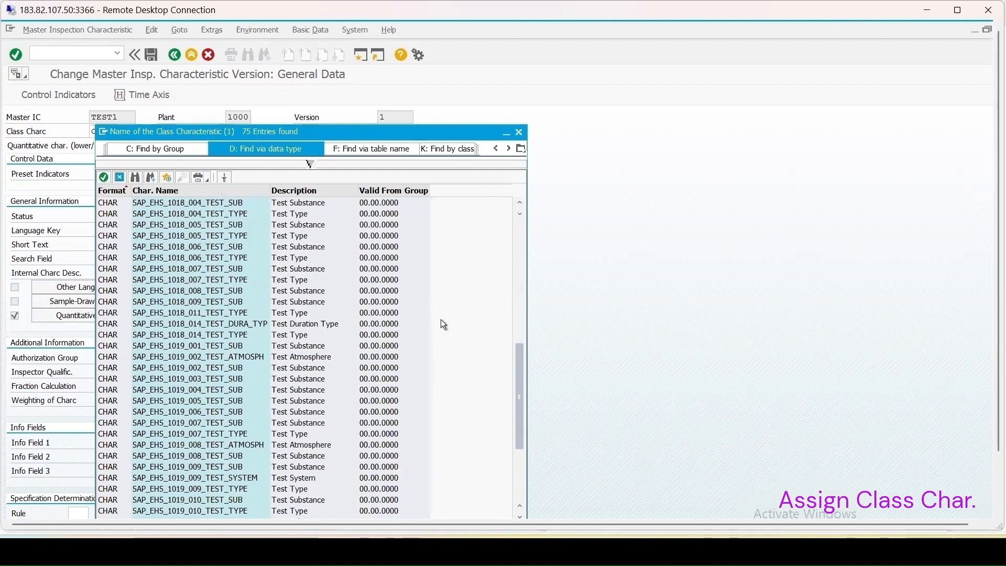
scroll(444, 325, "down", 4)
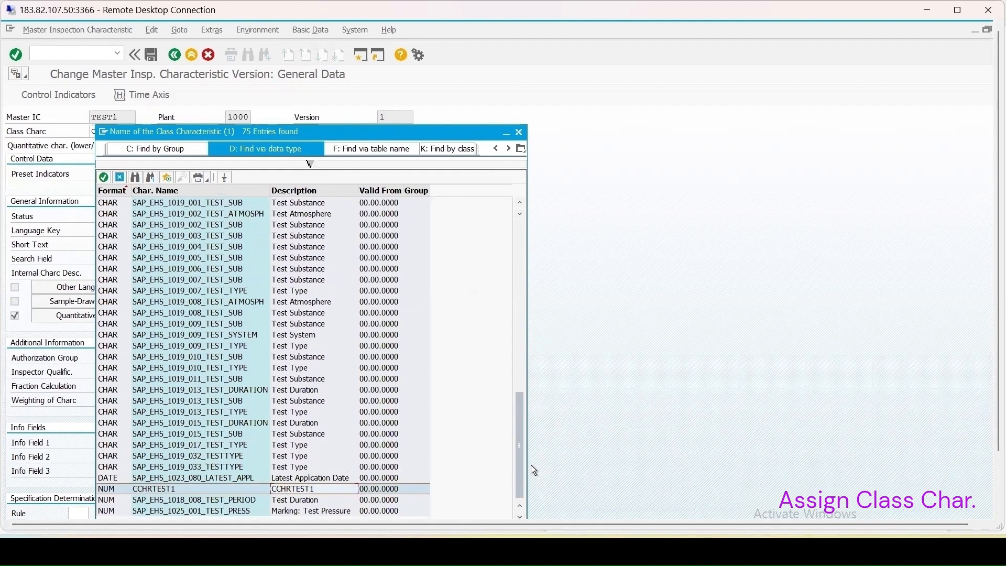
left_click(519, 132)
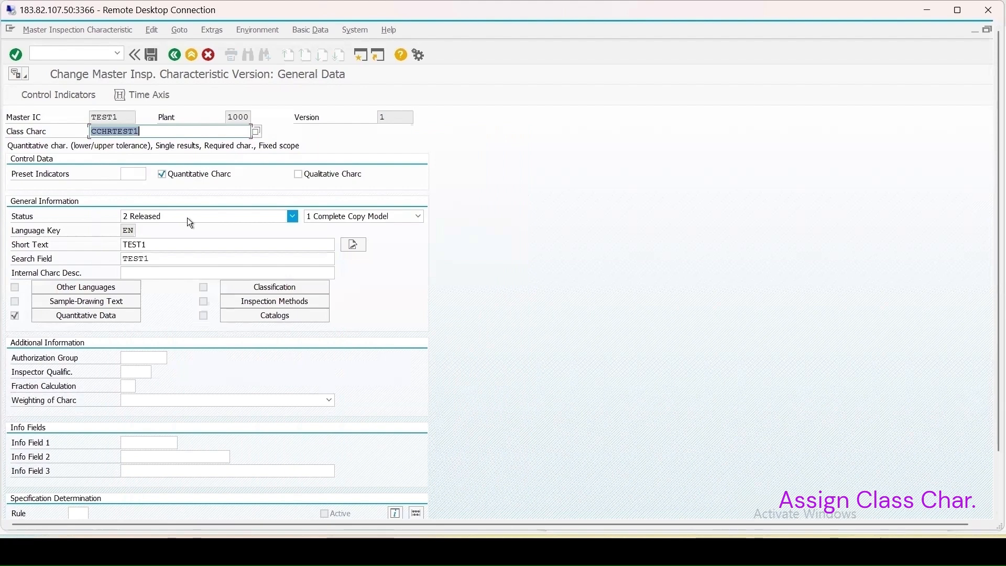
key("Return")
left_click_drag(993, 446, 992, 527)
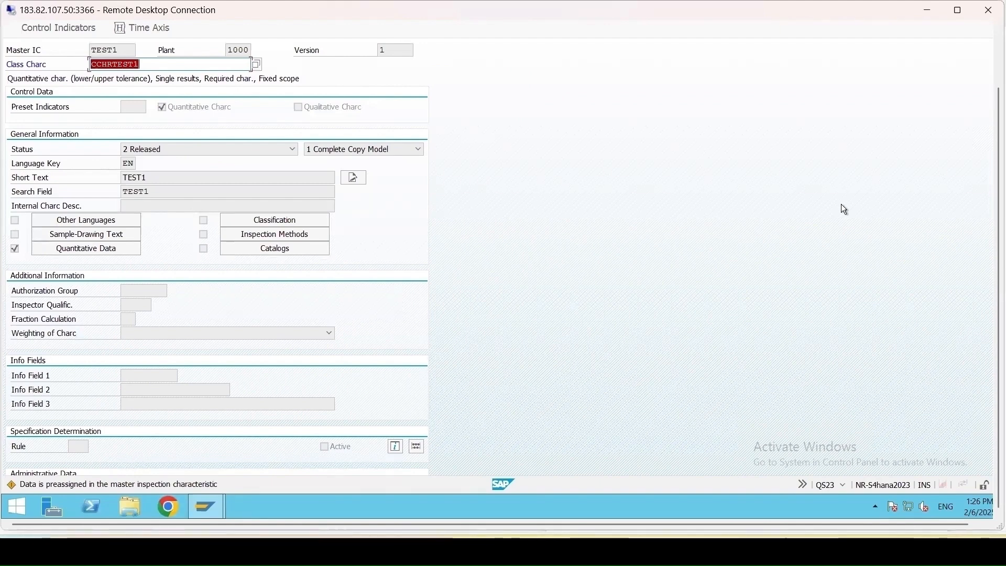
key("Return")
left_click_drag(997, 258, 998, 169)
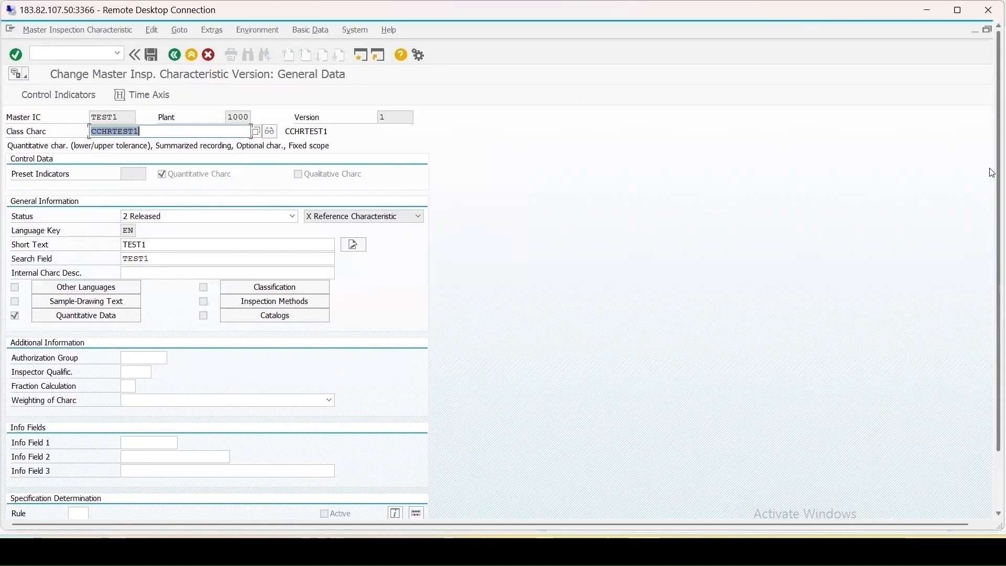
Save master inspection characteristic TEST1 and start creating a purchase order with transaction /nme21n.
left_click(151, 55)
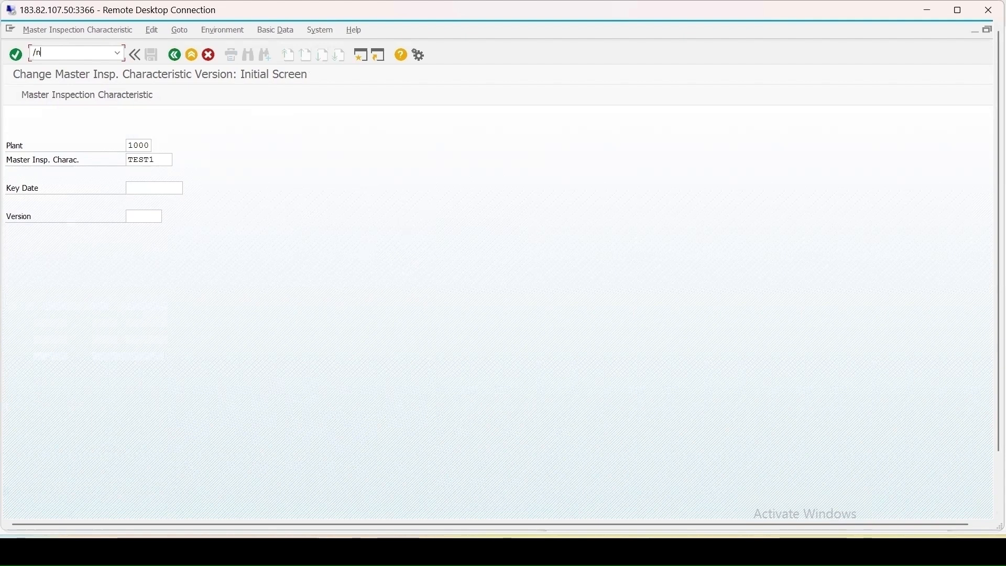
type("me21n")
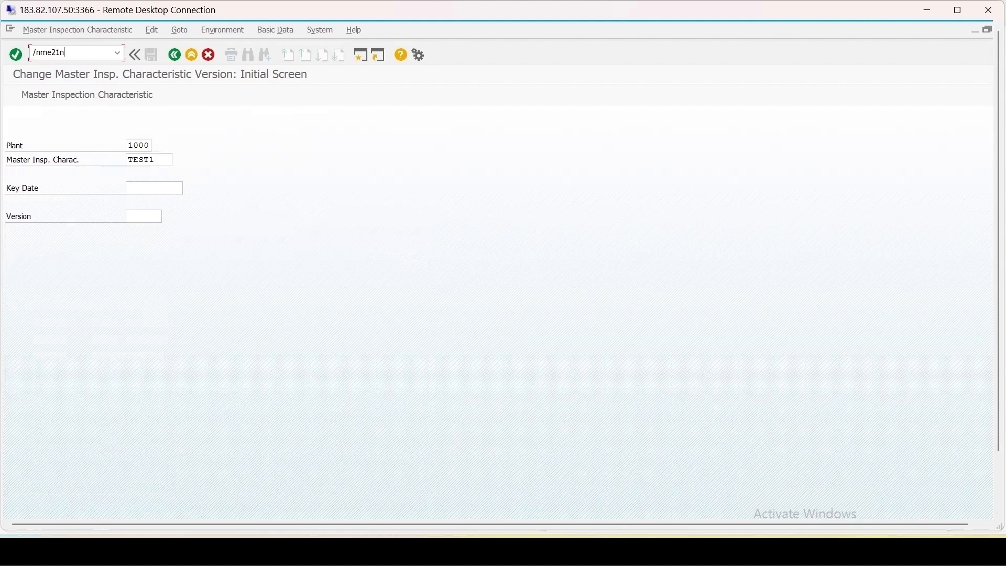
key("Return")
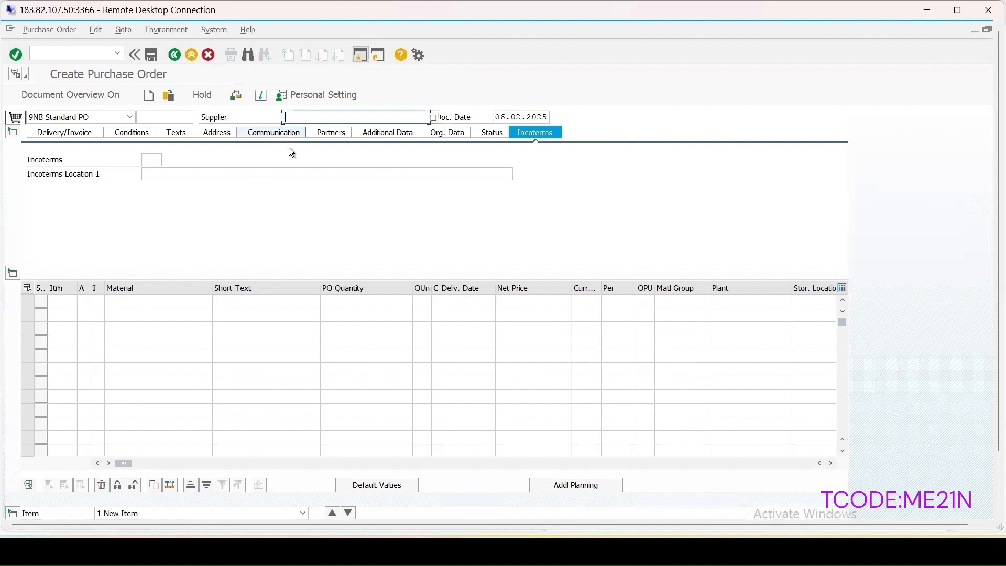
Enter the supplier number and set purchasing organization 1000, purchasing group 001 and company code 1000 for the standard PO.
type("11059")
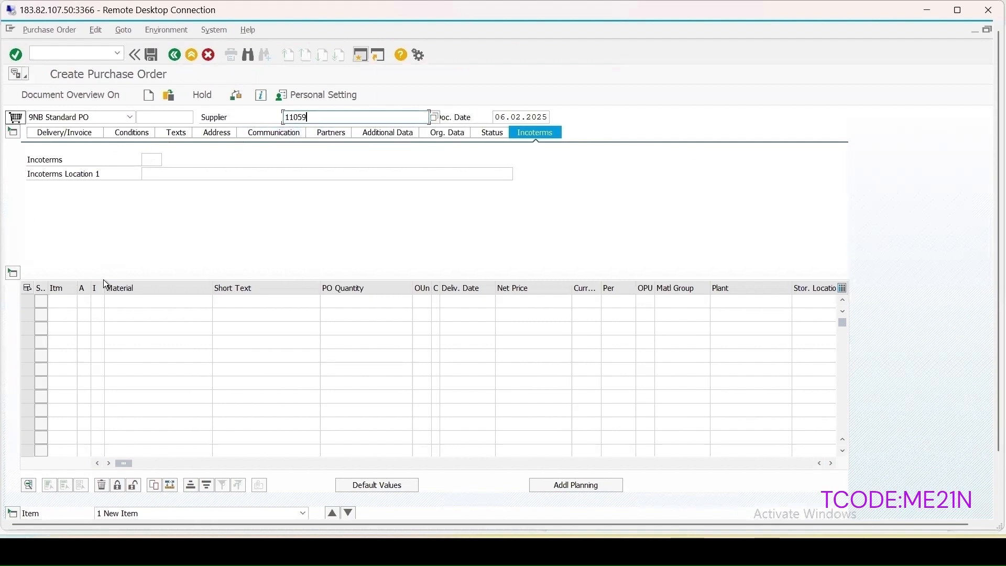
key("Return")
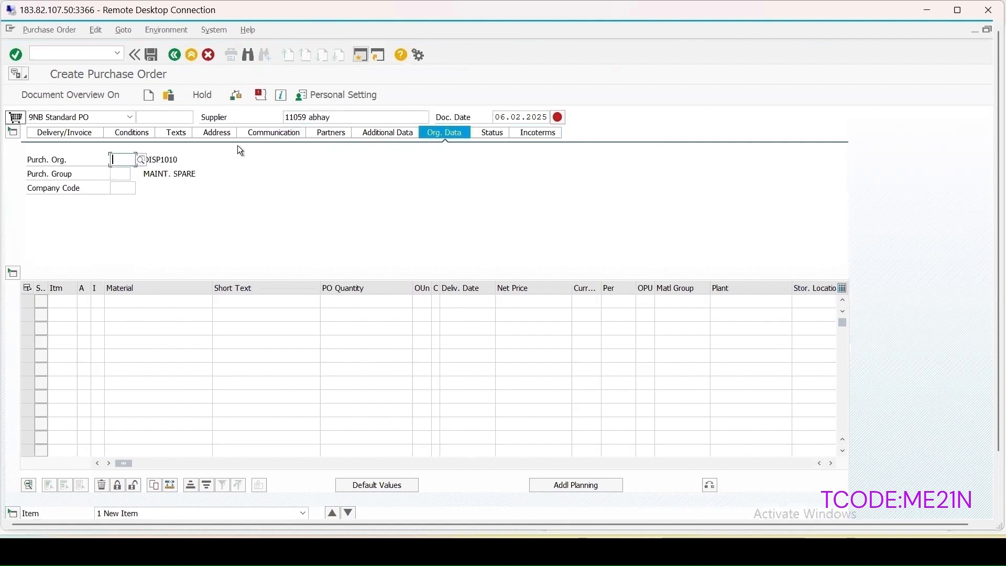
left_click(121, 160)
left_click(121, 172)
left_click(120, 175)
left_click(123, 186)
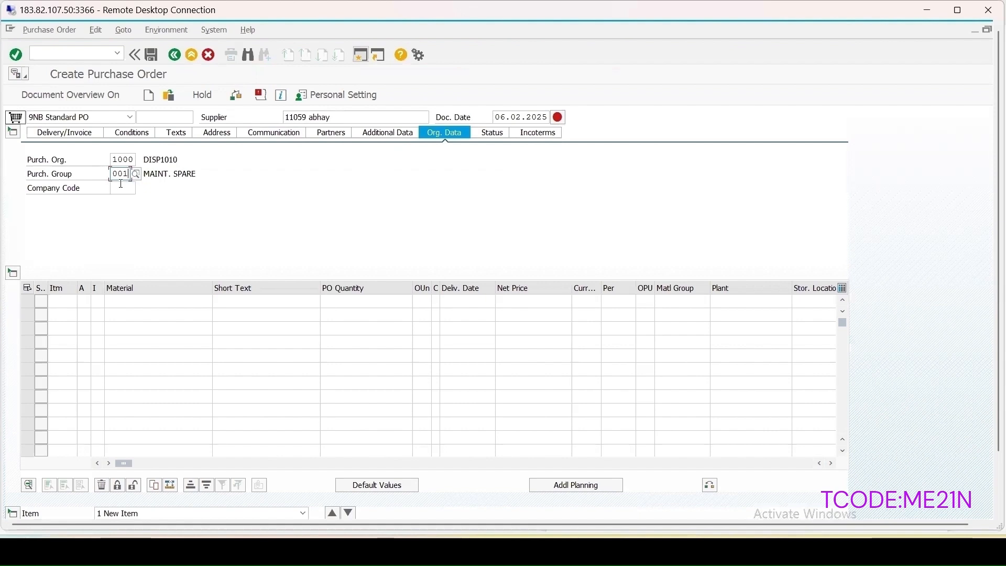
left_click(124, 193)
left_click(124, 201)
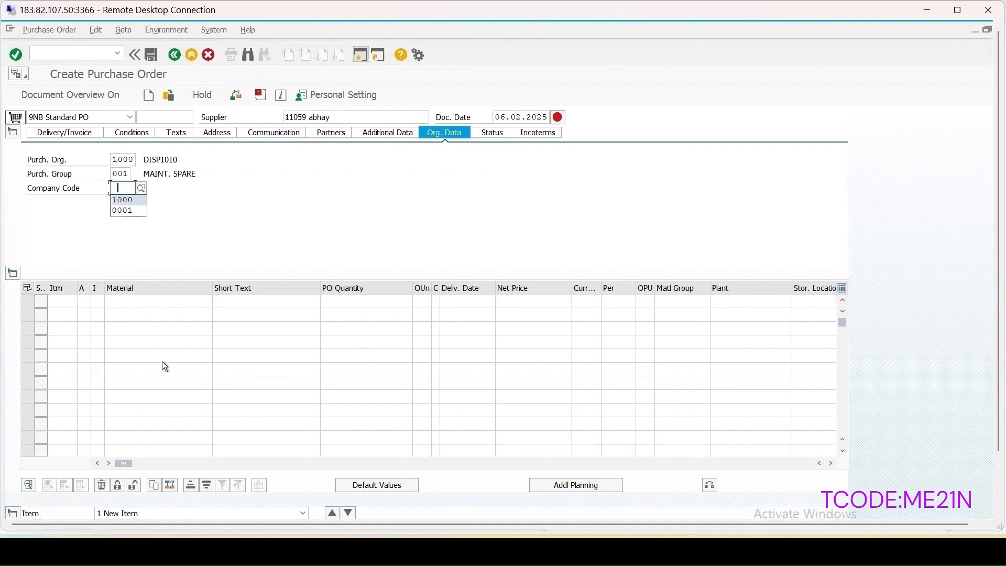
Add an order item for material 5556832 with quantity 25, plant 1000 and storage location 0001.
left_click(146, 300)
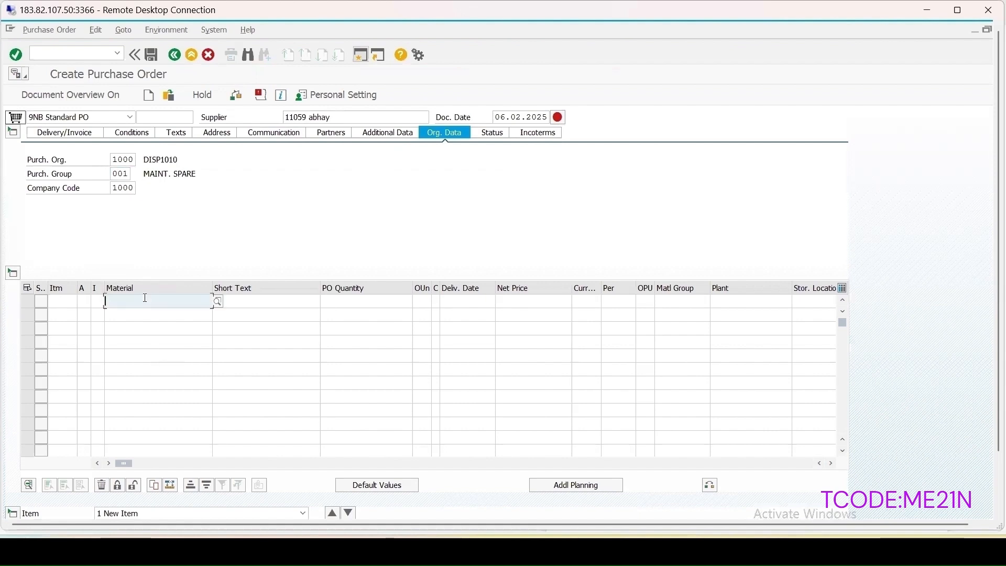
type("5556832")
left_click(348, 302)
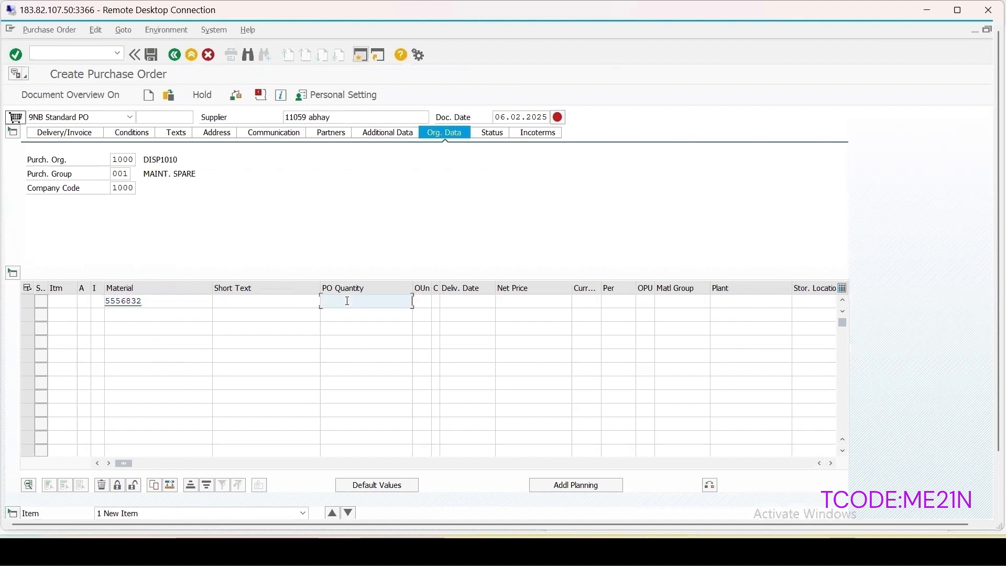
type("25")
left_click(723, 296)
type("1000")
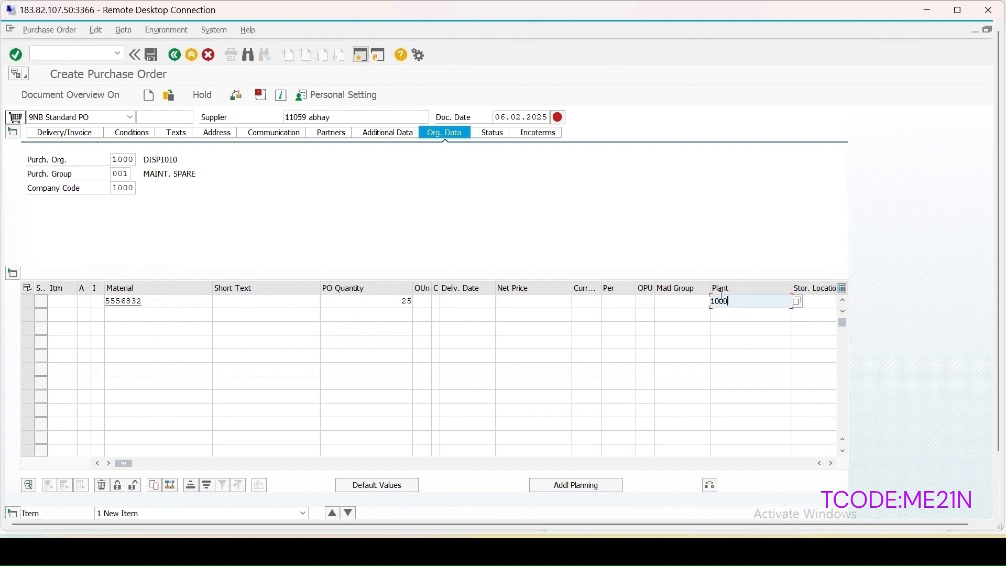
left_click(818, 303)
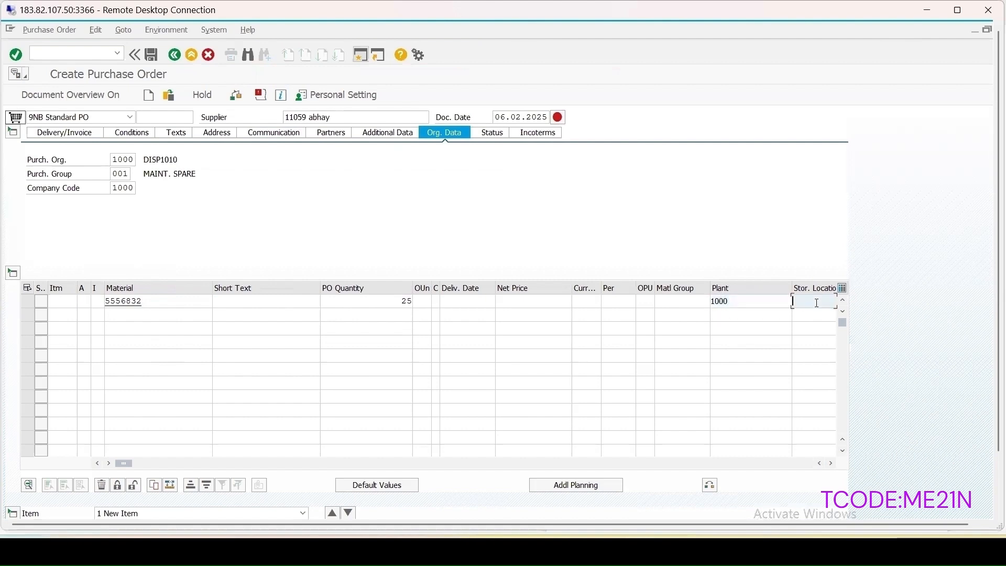
type("0")
left_click(811, 314)
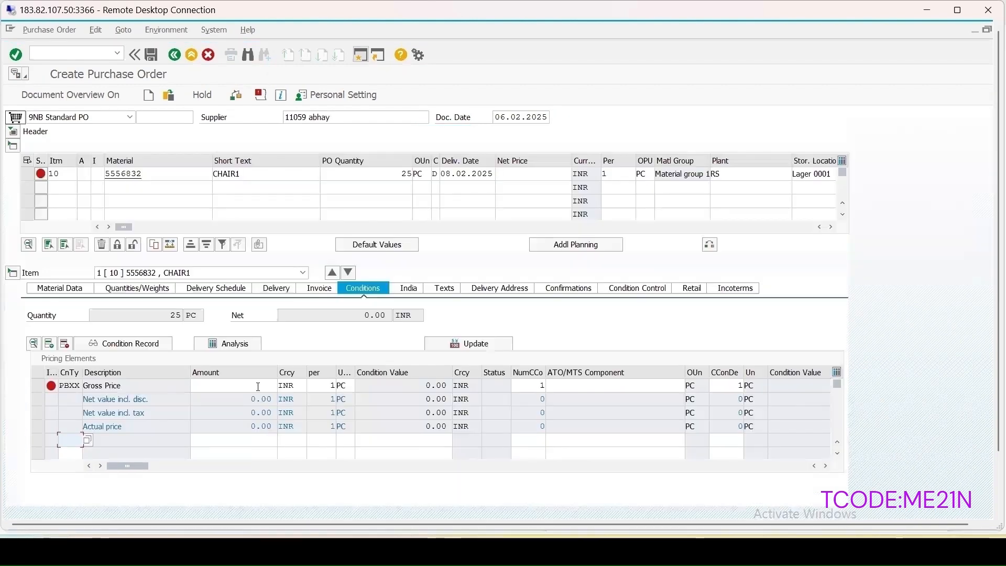
Examine the pricing analysis of item 10, going through the condition types down to the border crossing entry.
left_click(233, 345)
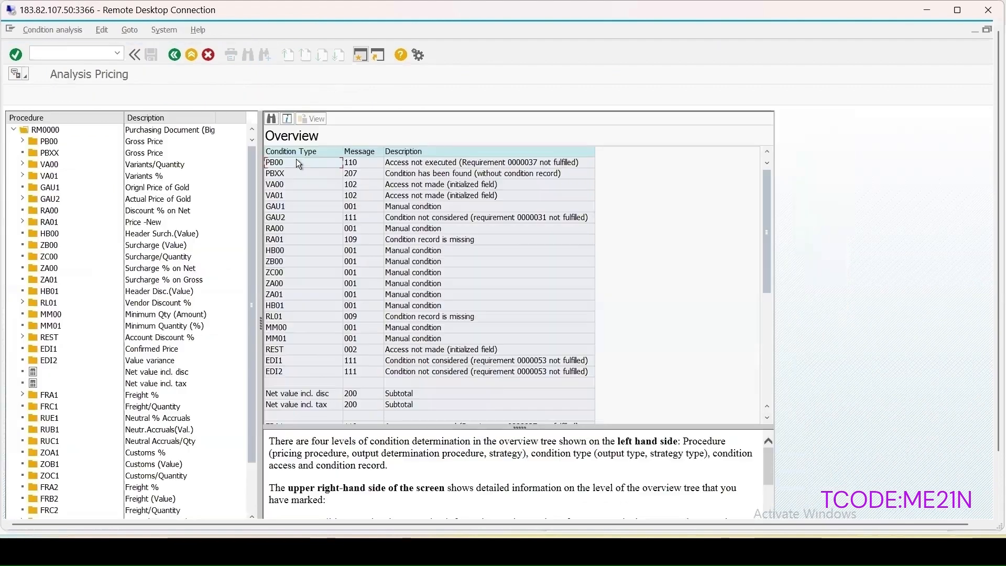
left_click_drag(297, 161, 296, 295)
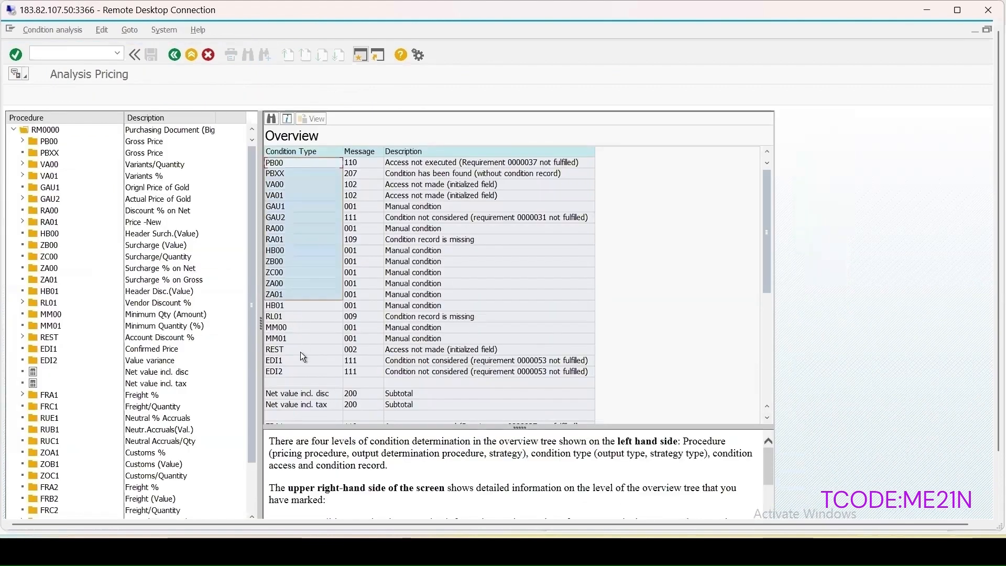
left_click_drag(297, 388, 312, 459)
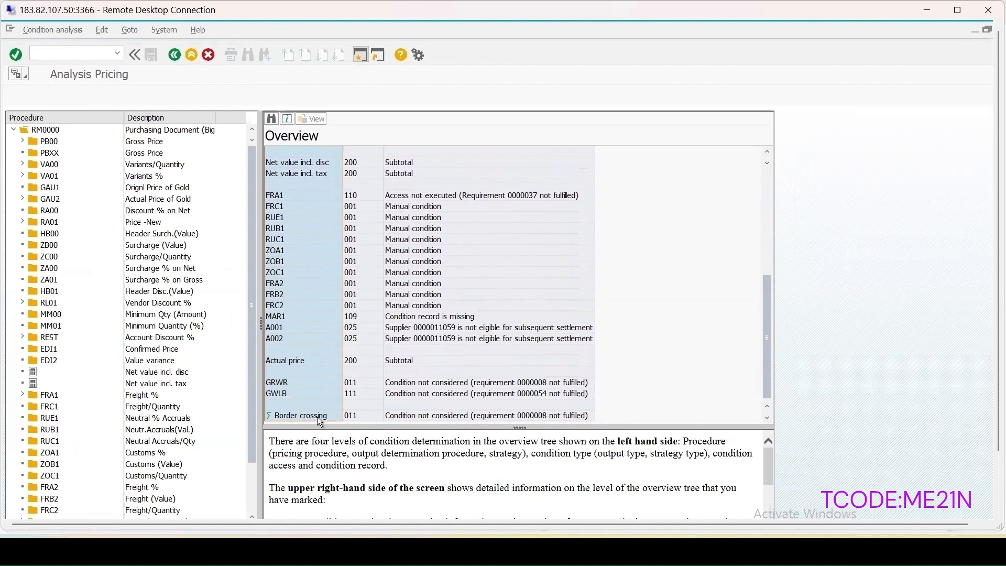
left_click(173, 55)
Set the gross price to 100 INR in both PBXX conditions and the PB00 condition, and check the purchase order for errors.
type("100")
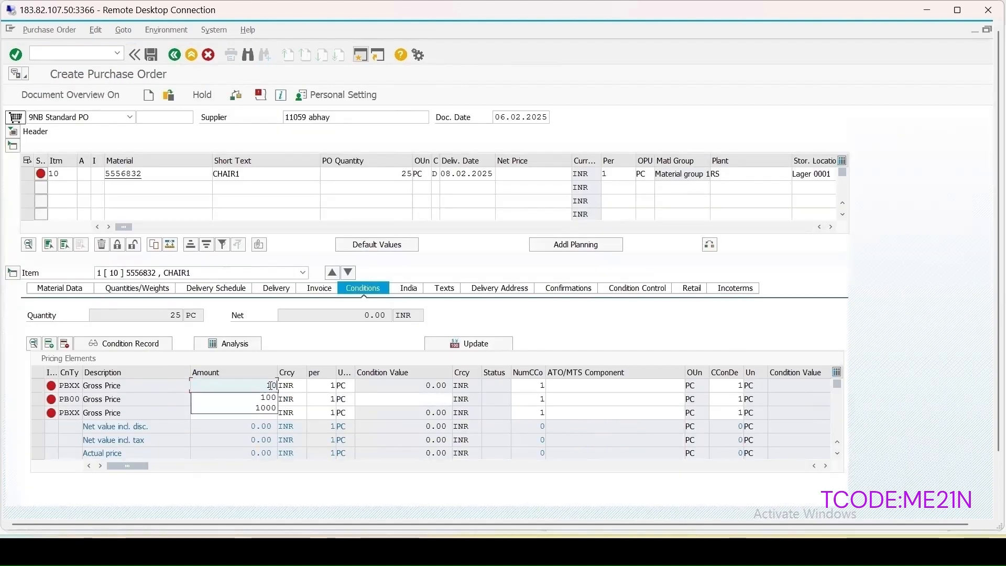
key("Return")
left_click(263, 399)
type("100")
key("Return")
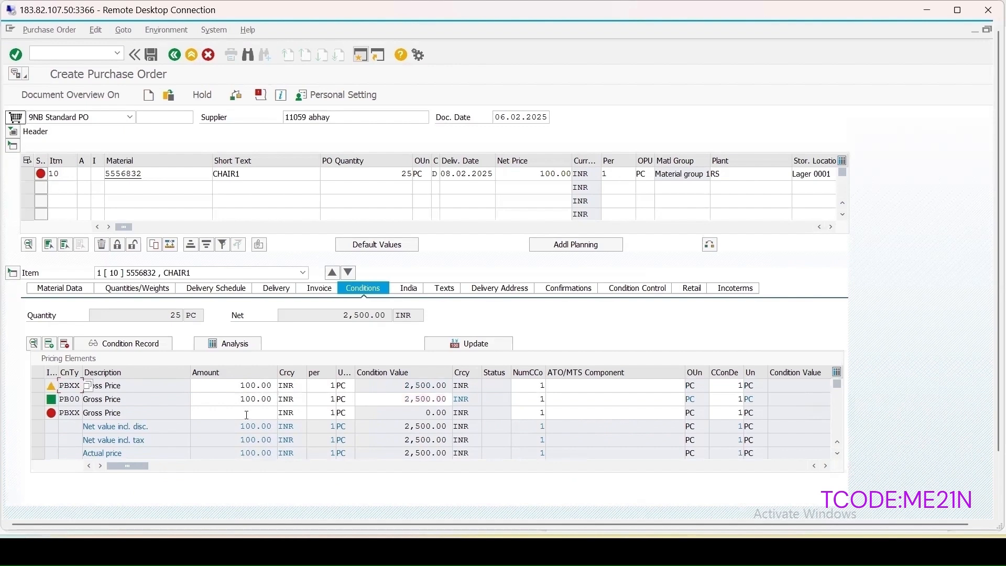
left_click(247, 415)
type("100")
key("Return")
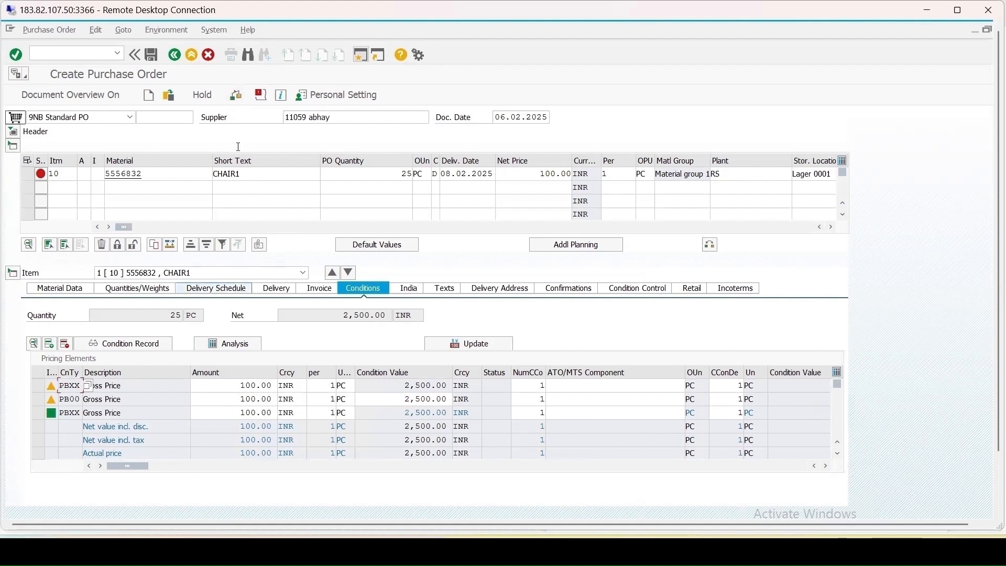
left_click(237, 96)
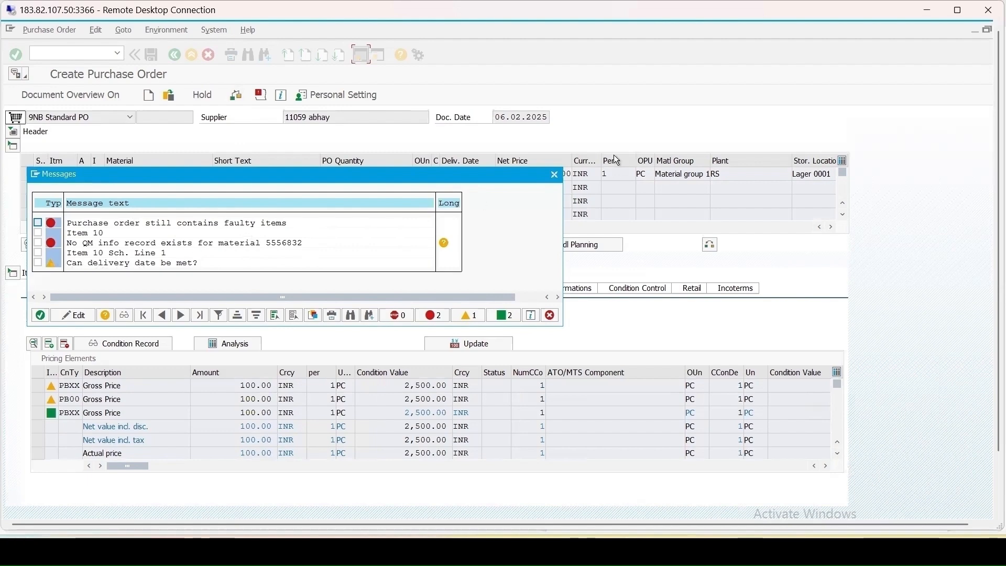
left_click(554, 175)
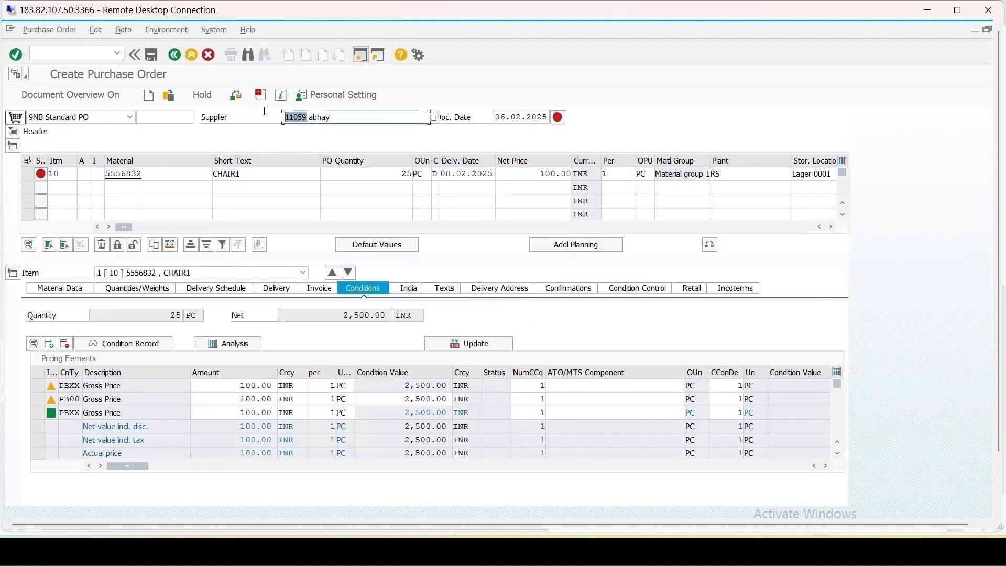
In a new session, create a Q-info record with transaction qi01 for material 5556832, released until 28.02.2025, and save it.
left_click(361, 55)
type("q")
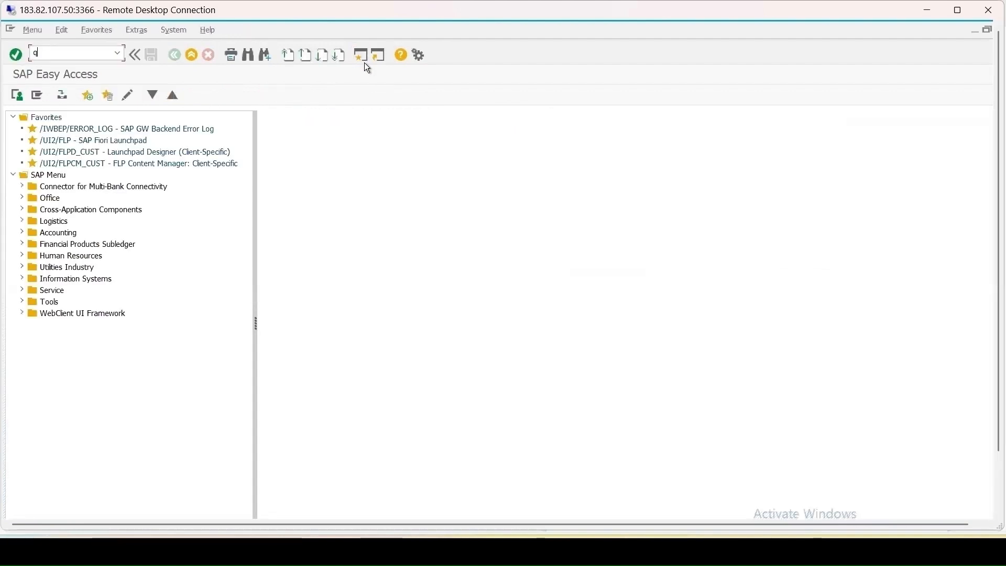
type("i01")
key("Return")
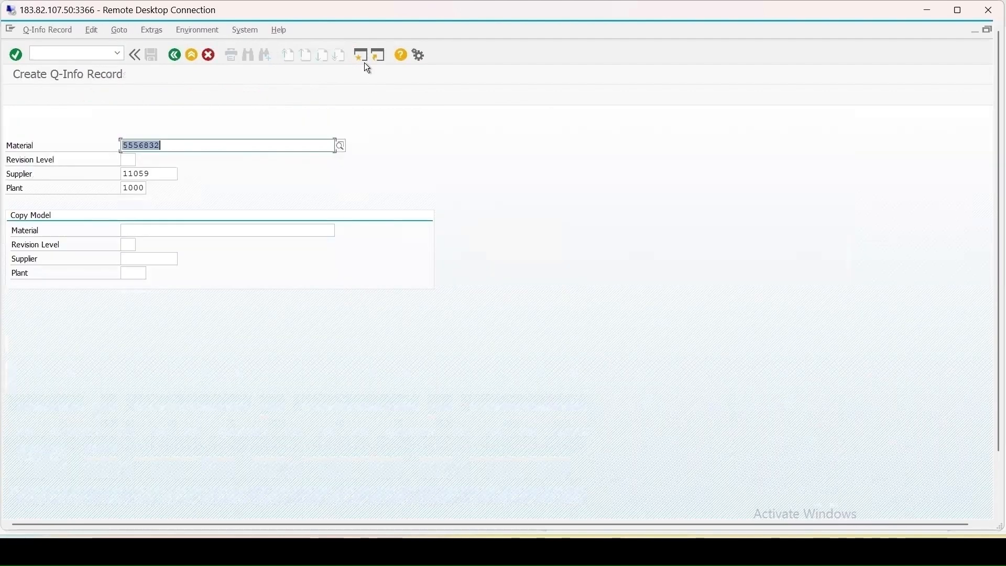
key("Return")
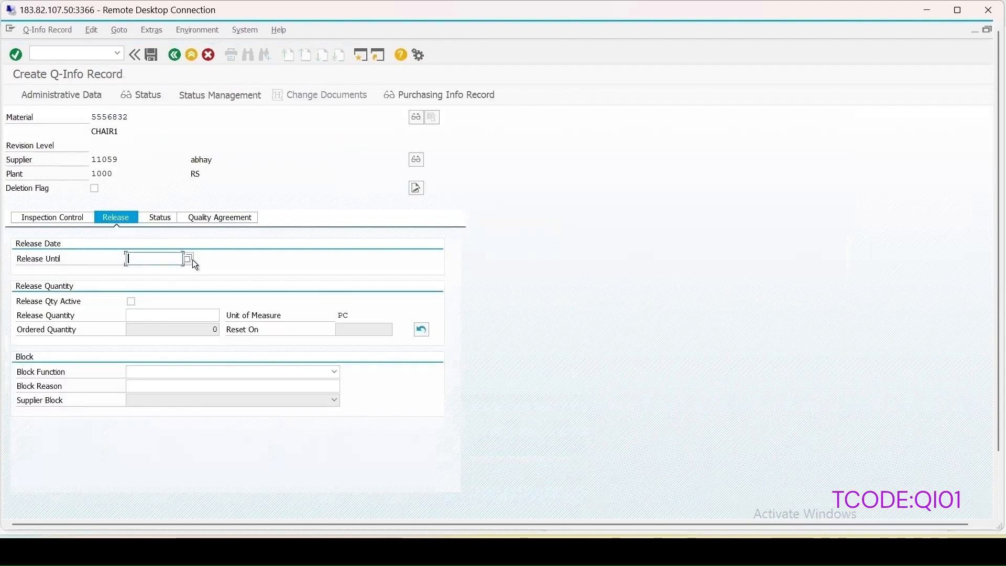
left_click(191, 260)
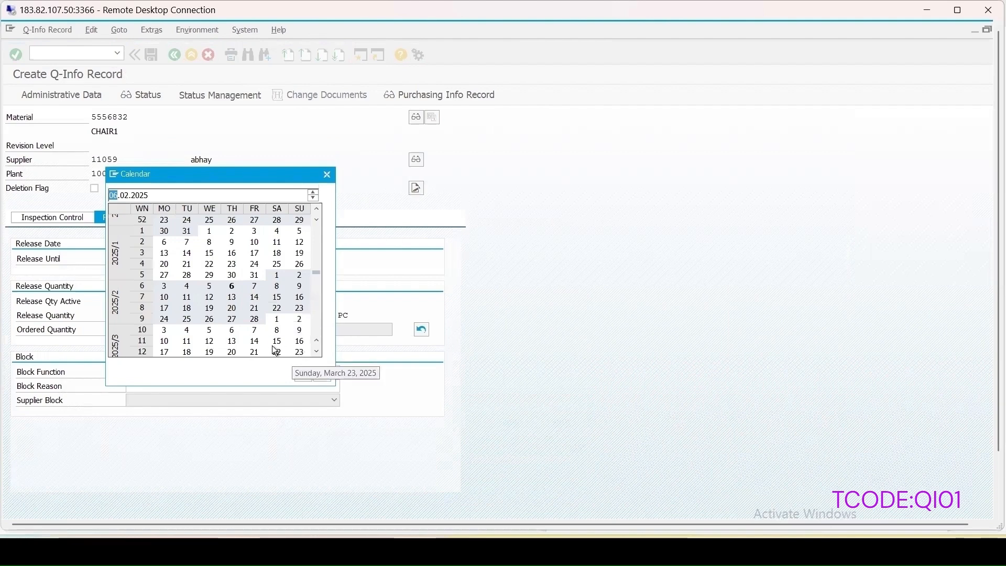
double_click(254, 319)
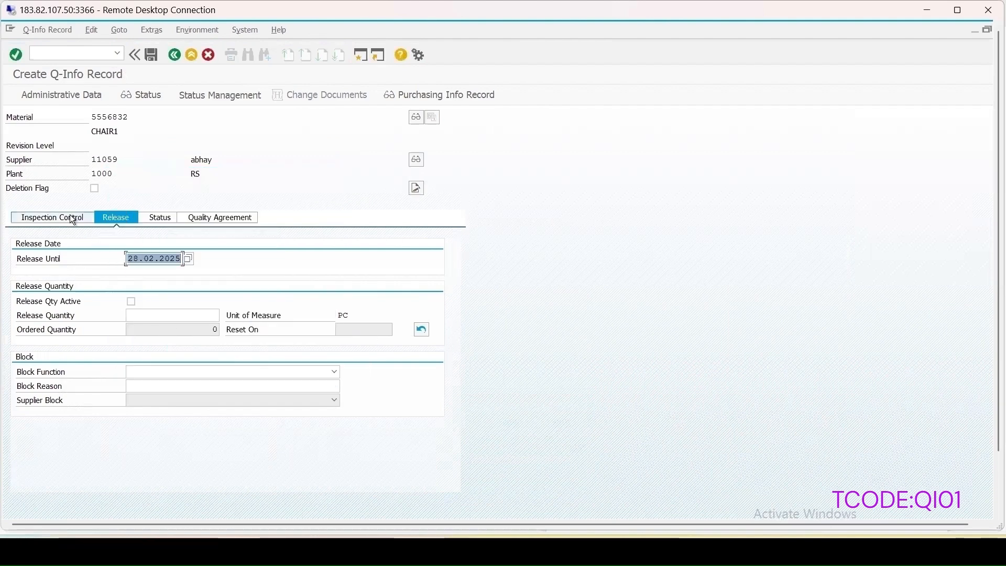
left_click(153, 55)
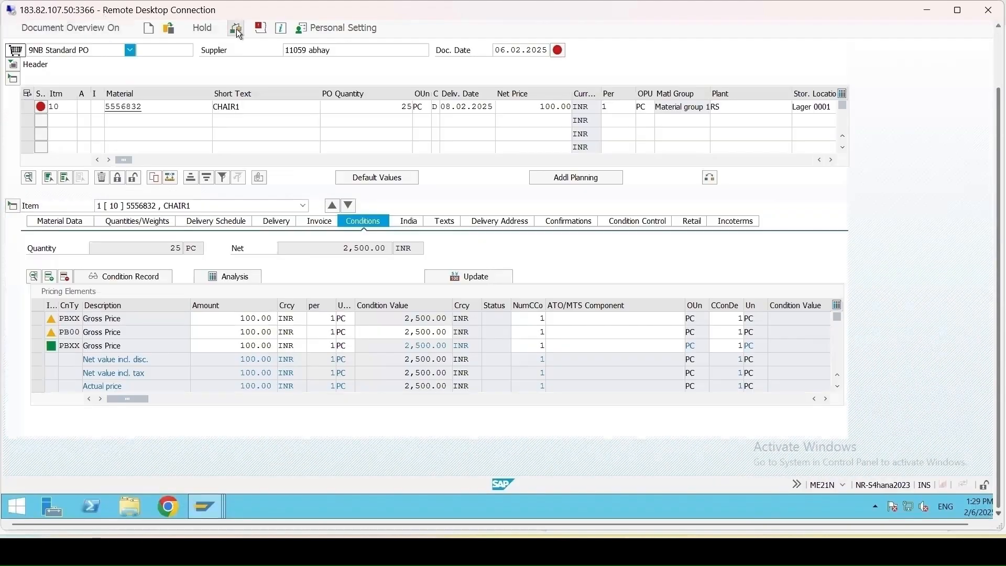
Recheck the purchase order for material 5556832 and save it despite the system messages.
left_click(237, 29)
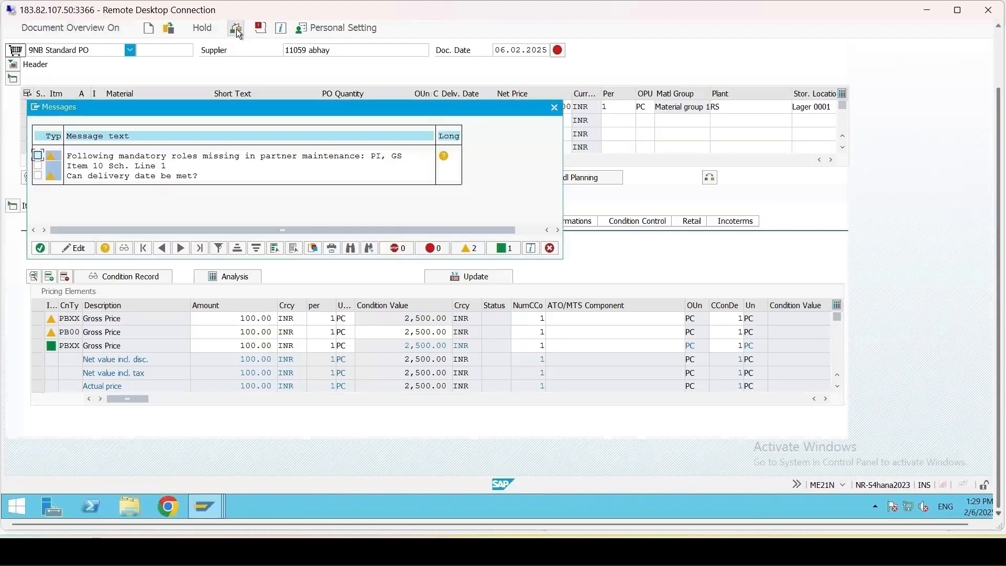
left_click(554, 108)
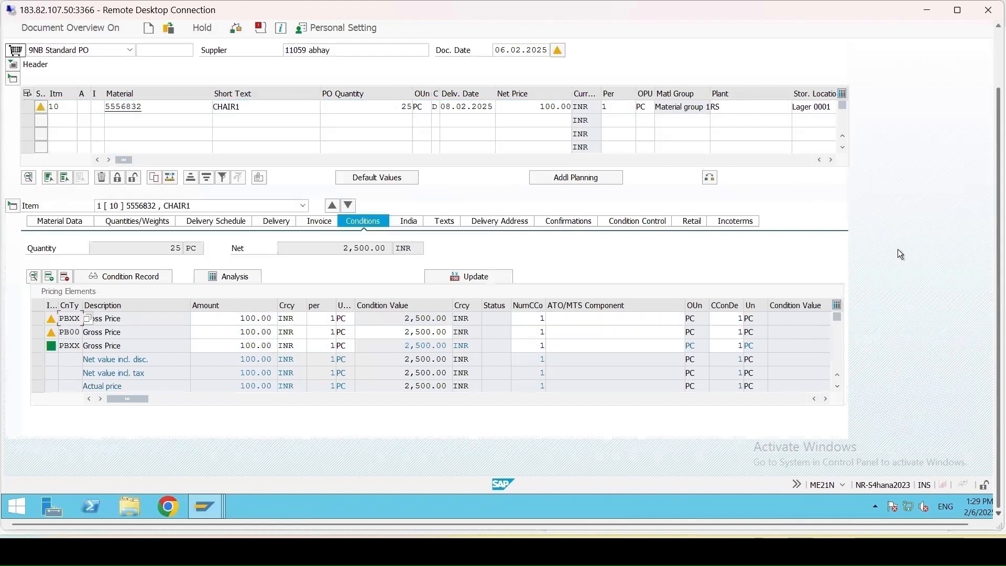
left_click_drag(998, 358, 997, 299)
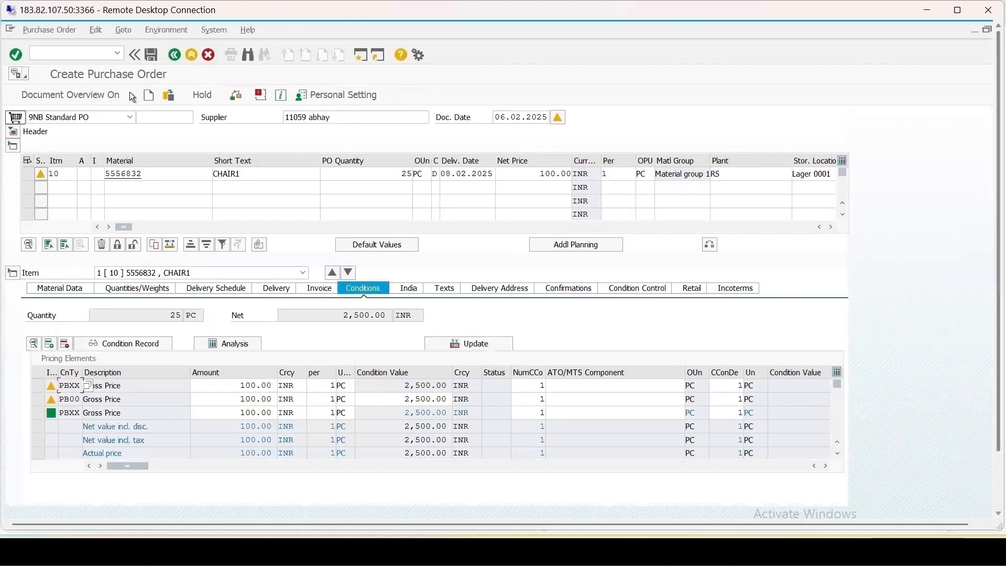
left_click(151, 55)
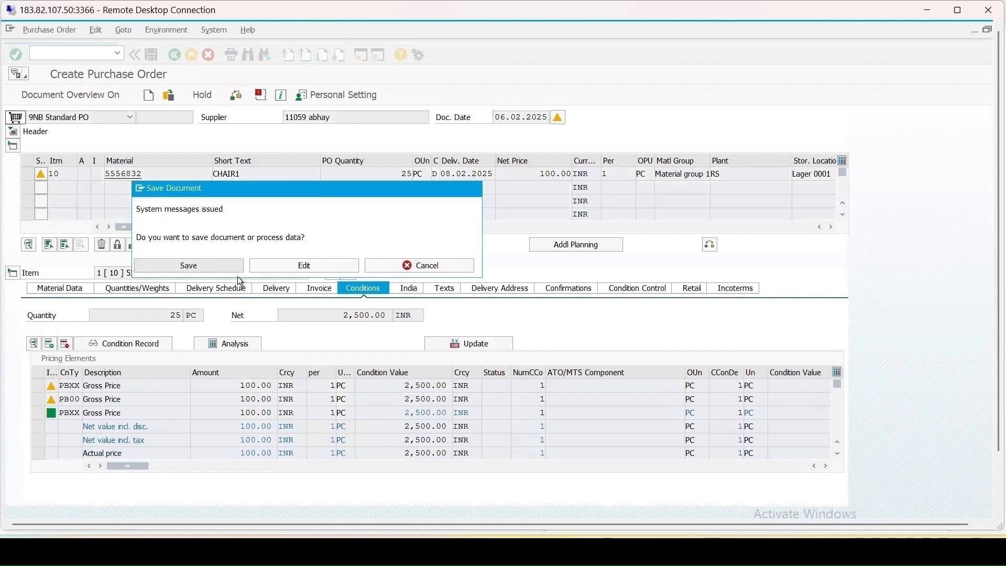
left_click(212, 265)
Copy the new purchase order number from the details of the creation message.
left_click(169, 483)
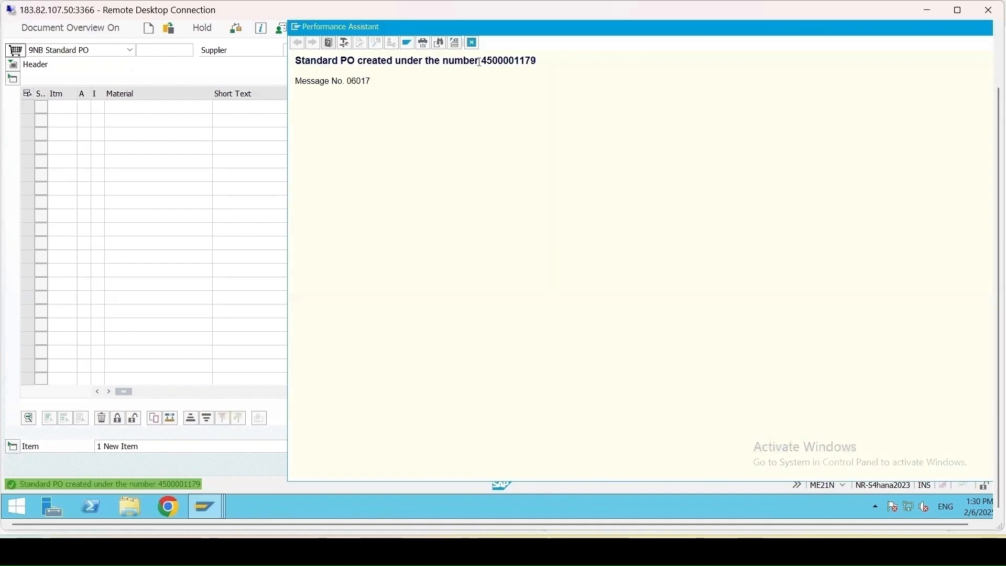
left_click_drag(480, 60, 536, 60)
key("ctrl+c")
left_click(471, 42)
Open transaction migo and set it to A01 Goods Receipt with reference to R01 Purchase Order.
left_click_drag(998, 102, 997, 26)
left_click(87, 54)
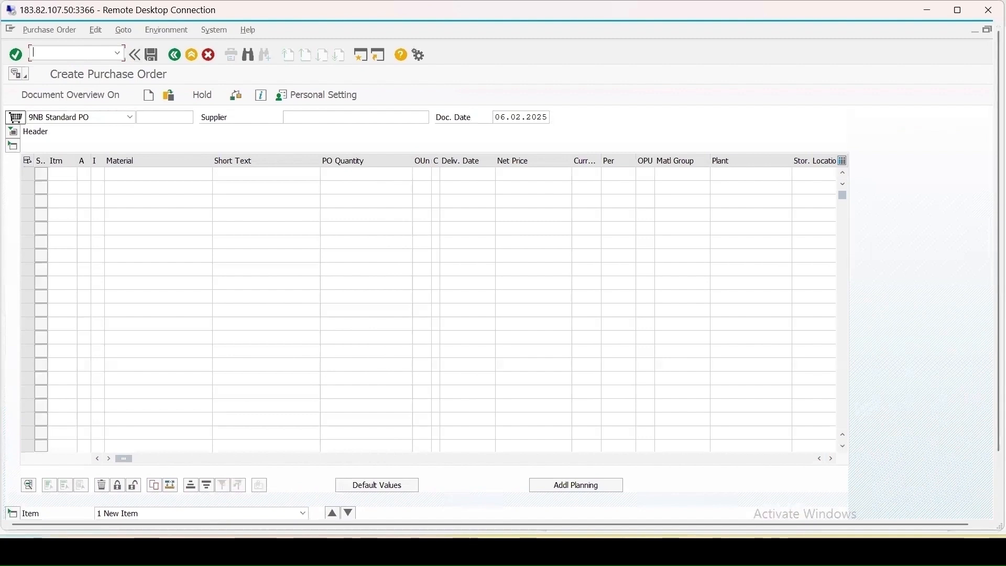
type("/nmigo")
key("Return")
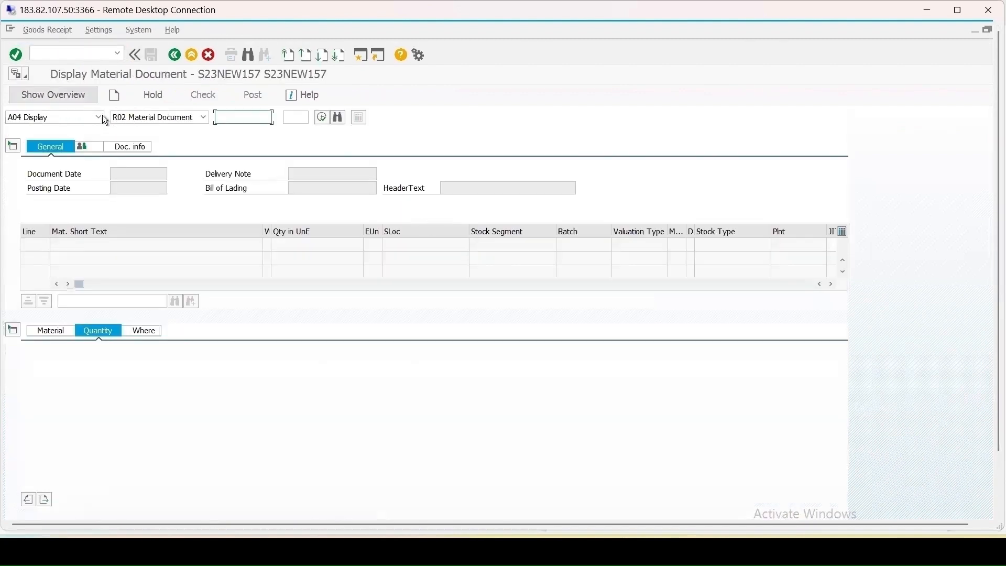
left_click(98, 116)
left_click(54, 141)
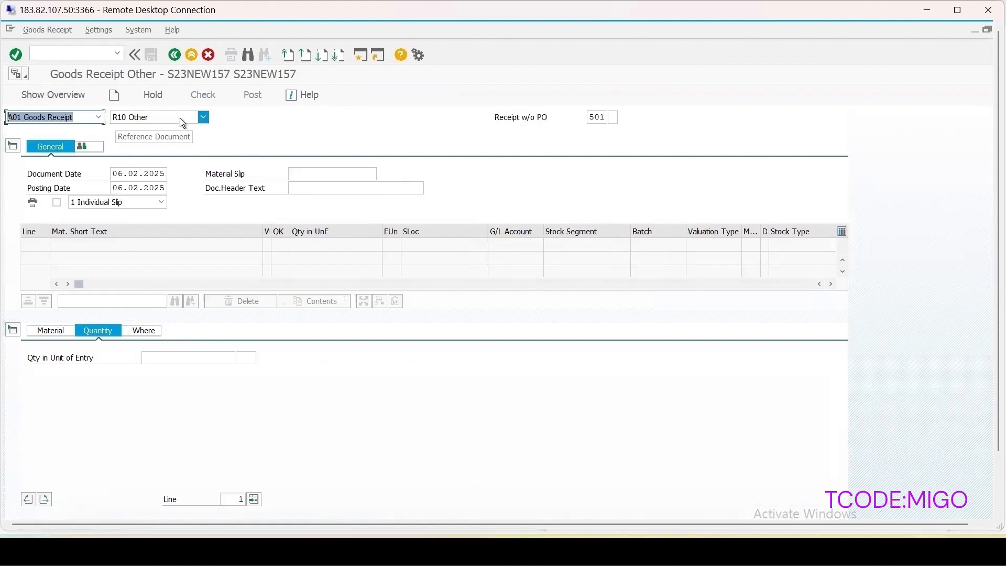
left_click(180, 118)
left_click(180, 118)
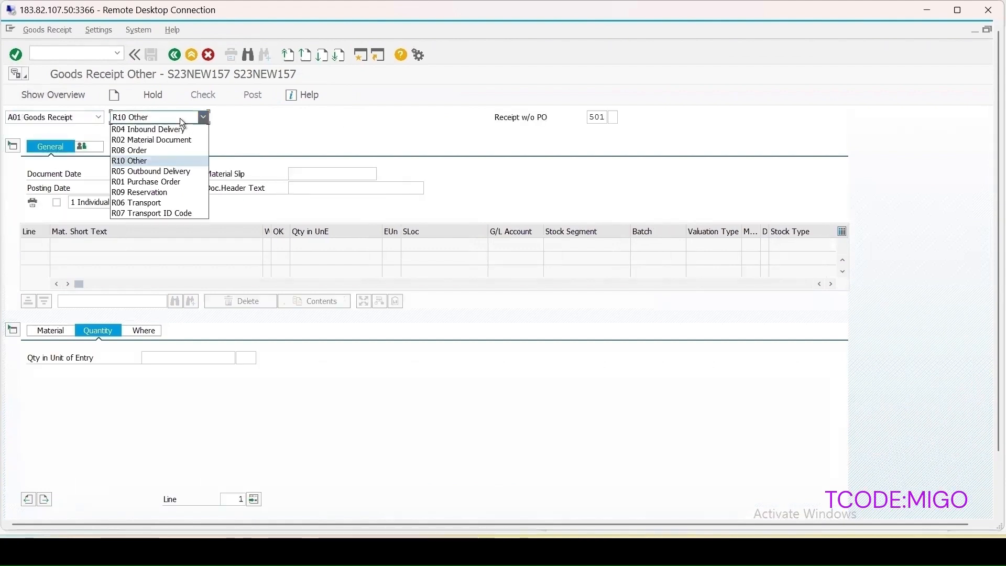
left_click(157, 182)
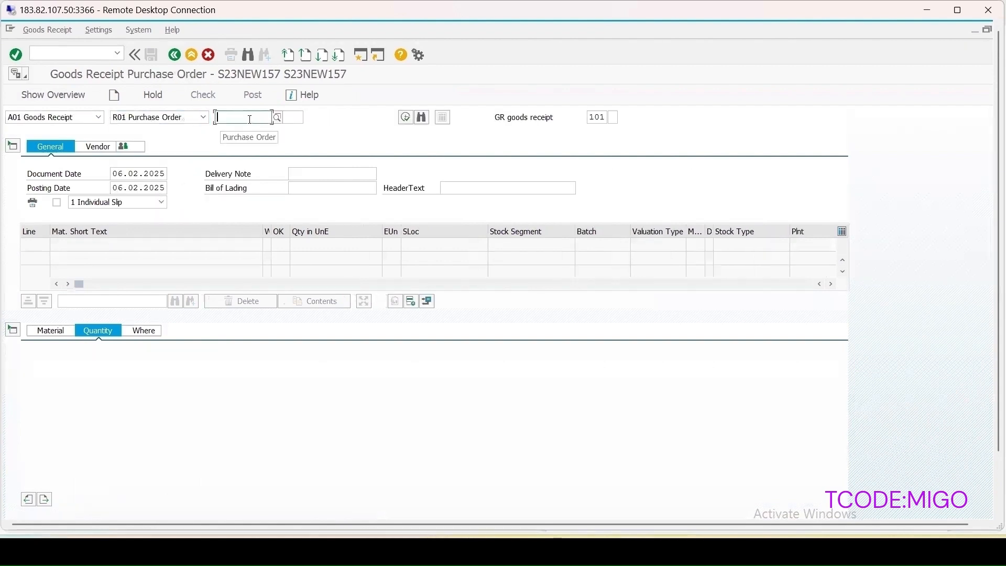
Load the copied purchase order number, mark the CHAIR1 item as OK, and check and post the goods receipt.
key("ctrl+v")
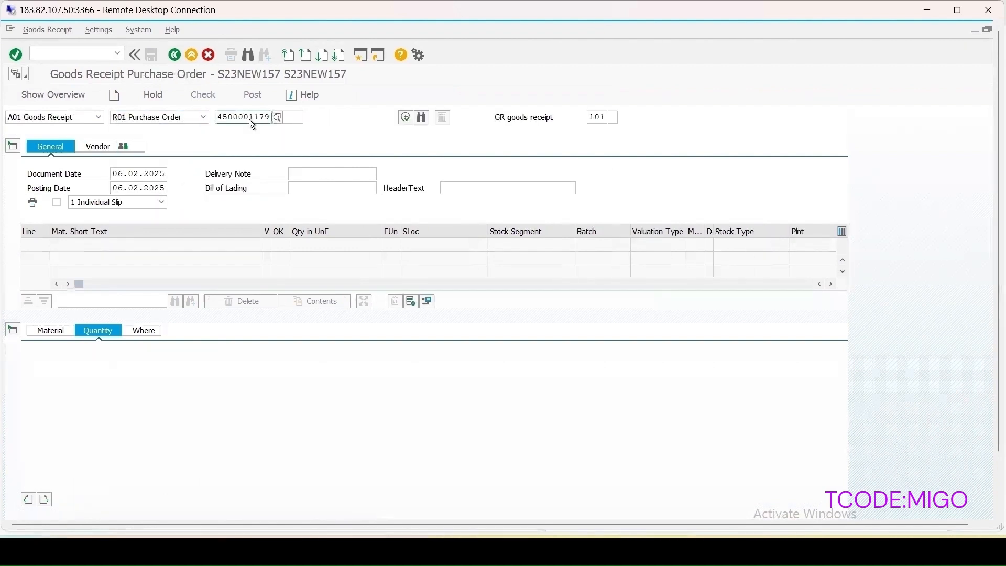
key("Return")
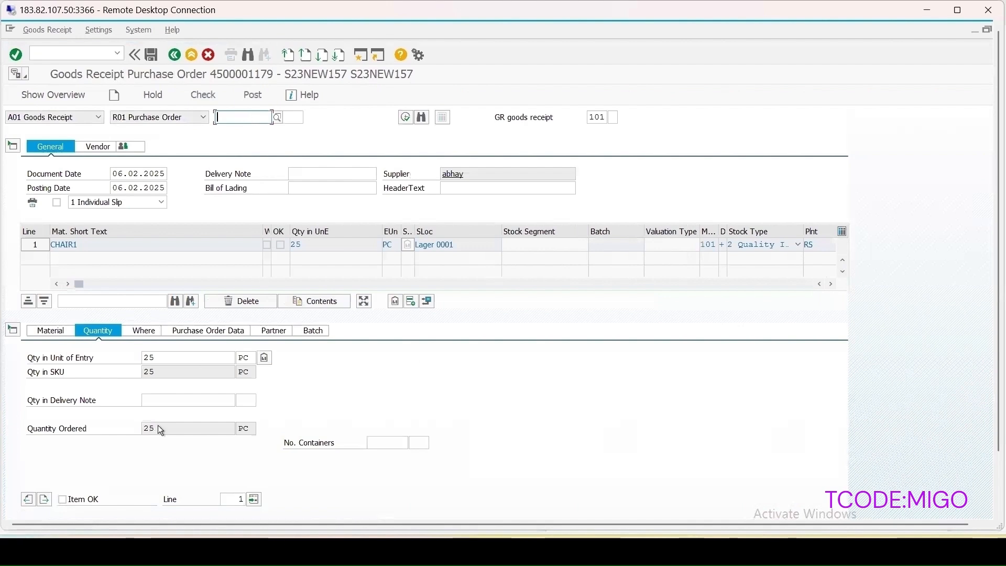
left_click(63, 499)
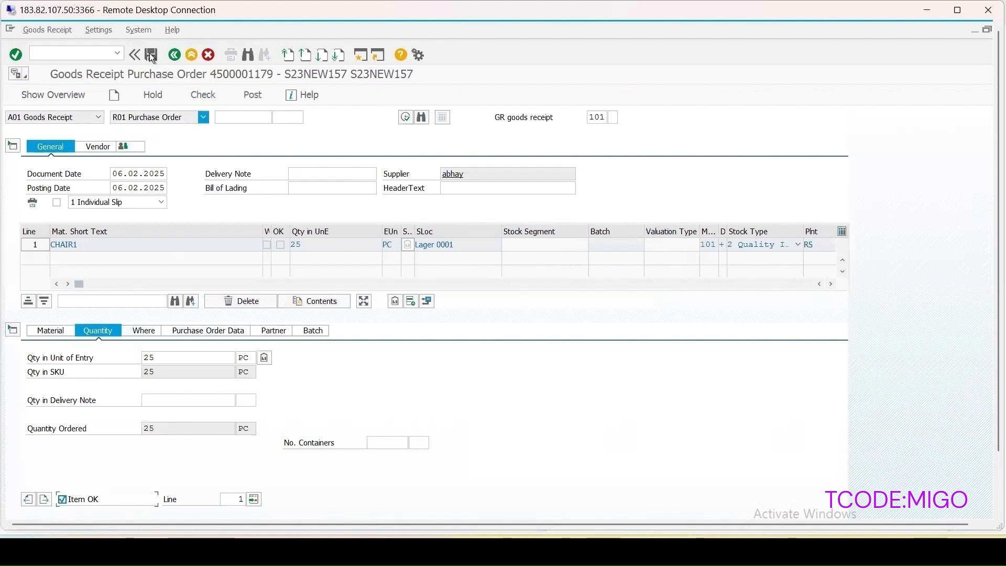
left_click(212, 95)
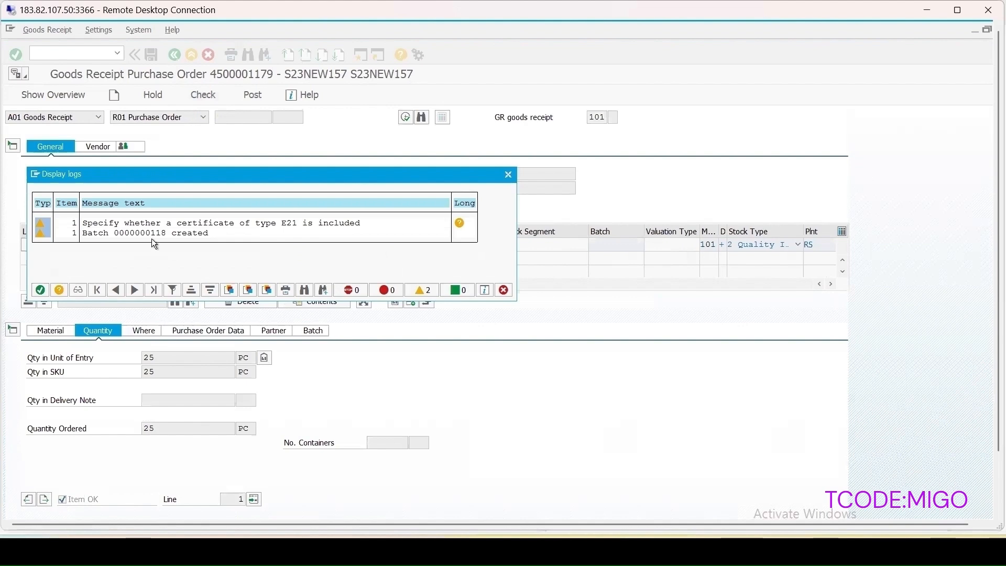
left_click(506, 175)
left_click(243, 99)
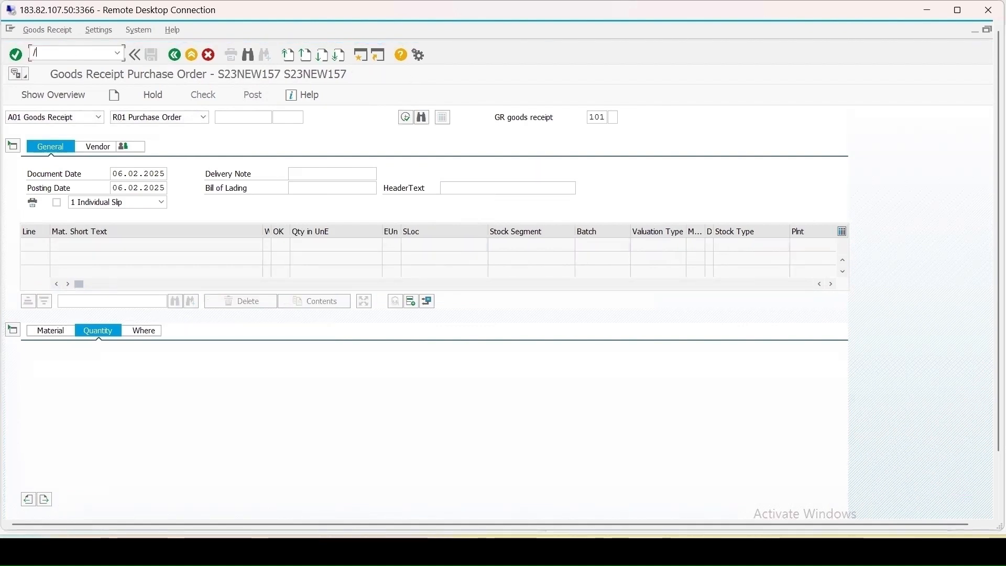
List plant 1000's inspection lots without a usage decision in transaction qa32 and select the CRTD CHCR SPRQ lot of material 5556832.
type("/nqa3")
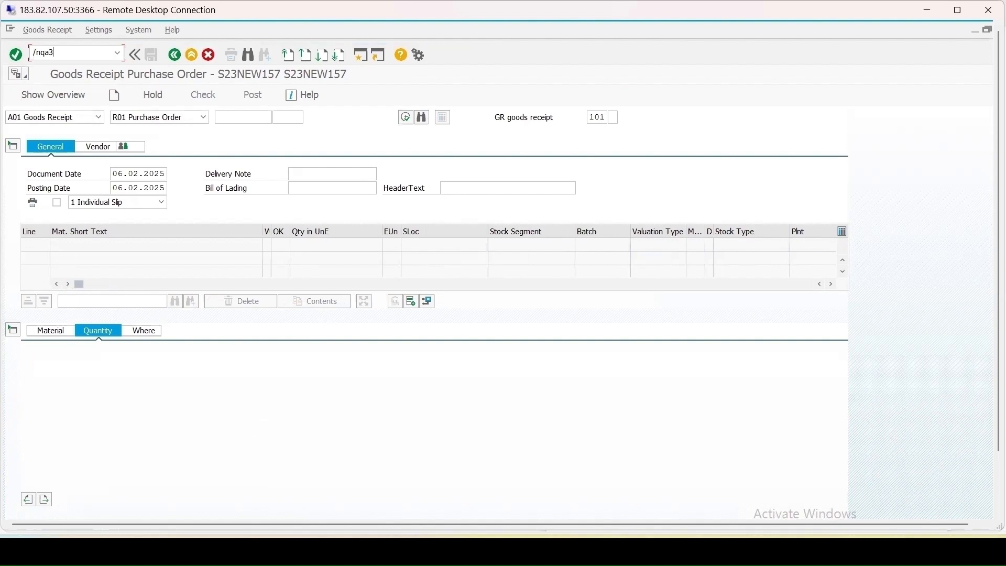
type("2")
key("Return")
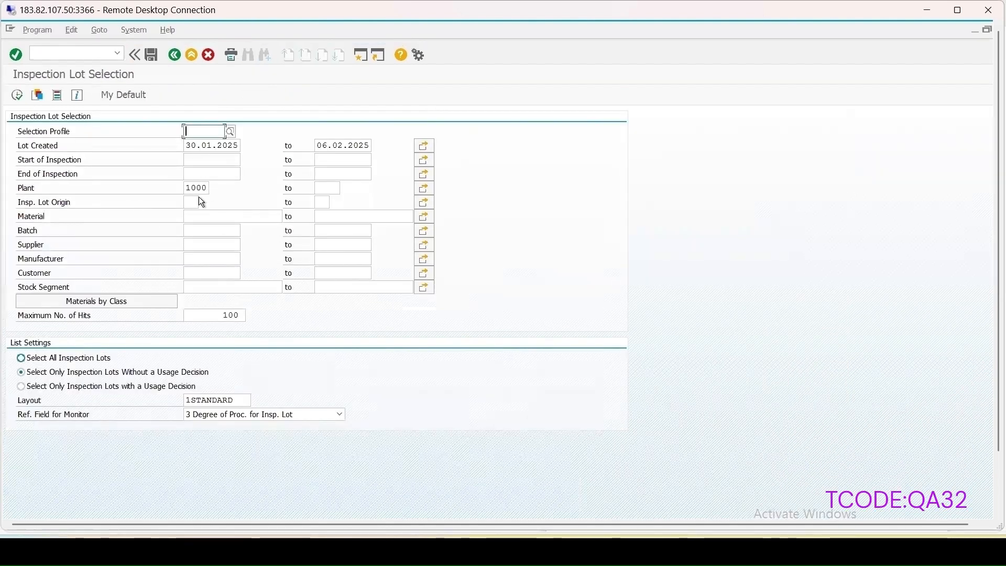
left_click(17, 95)
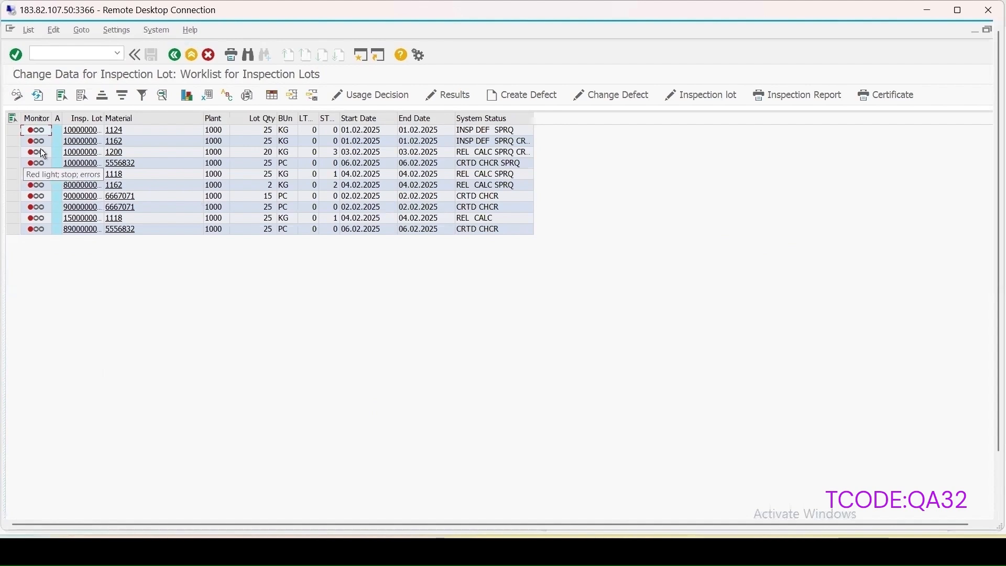
left_click(13, 163)
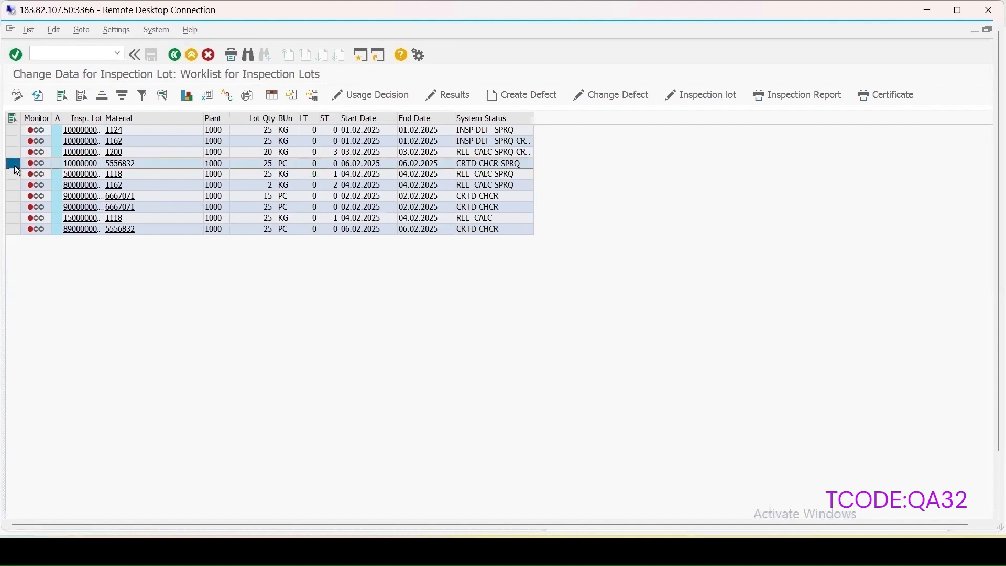
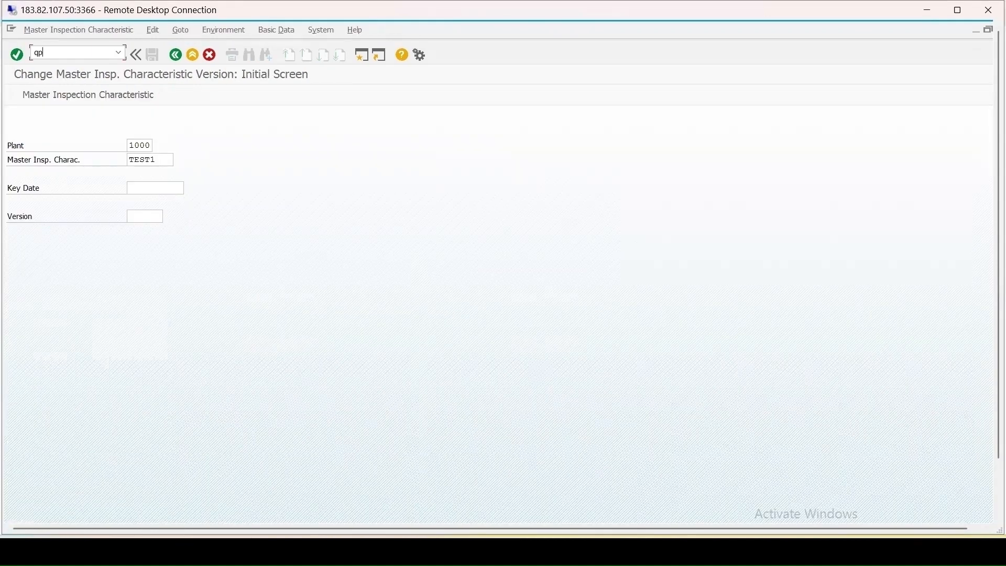
In the other session, start an inspection plan with transaction qp01 for material 5556832 in plant 1000.
key("BackSpace")
key("BackSpace")
type("/nqp01")
key("Return")
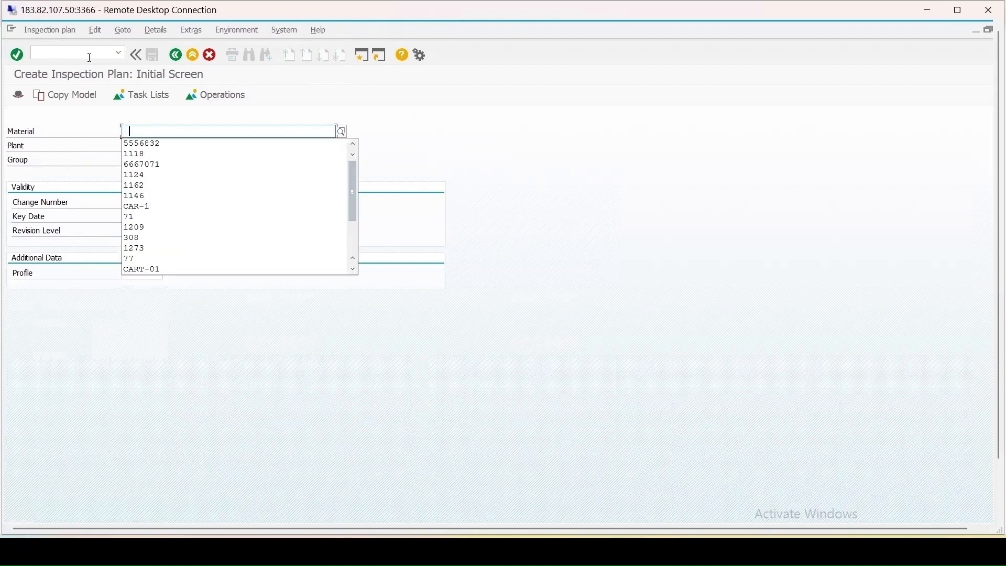
left_click(147, 146)
left_click(138, 147)
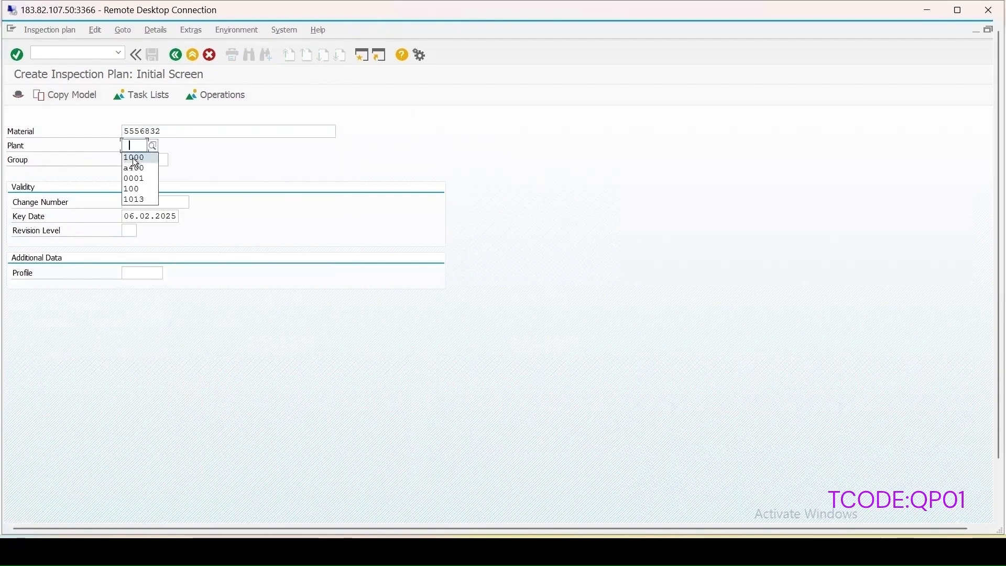
left_click(136, 159)
key("Return")
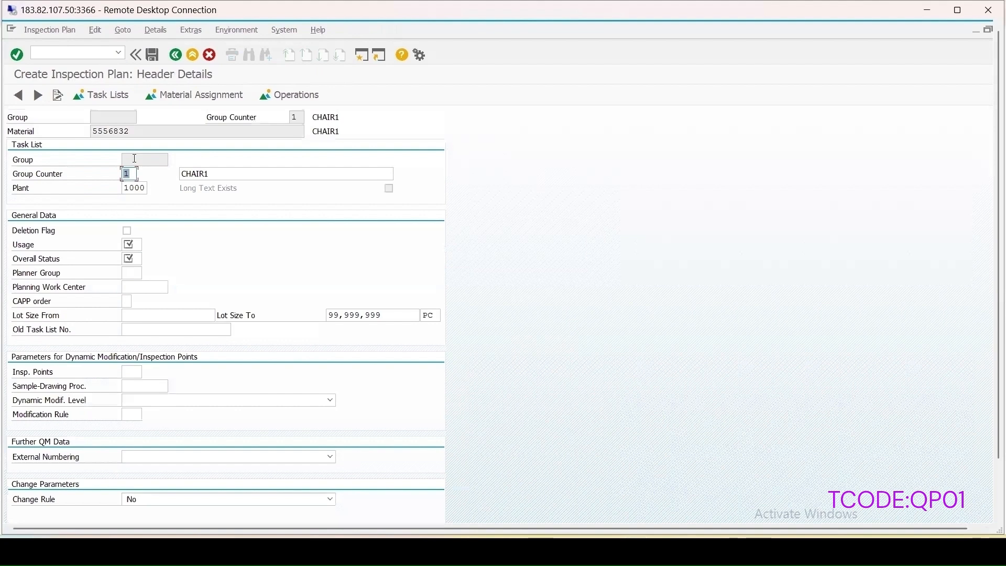
Set the inspection plan header's usage to 5 and its overall status to 4.
left_click(132, 245)
type("5")
left_click(136, 258)
left_click(137, 257)
type("4")
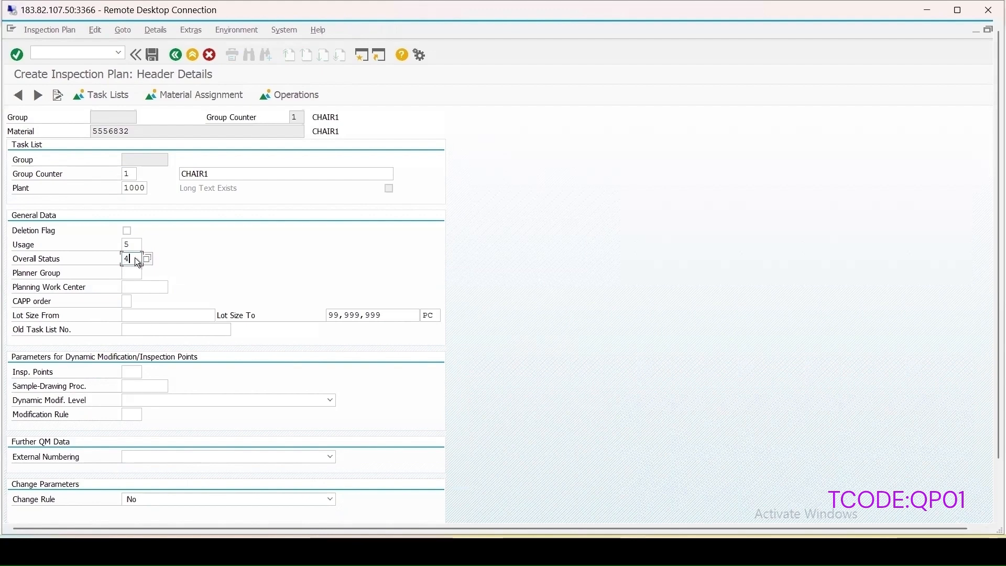
key("Return")
Define operation 0010 of the plan with control key QM01 and the description Inspection.
left_click(296, 95)
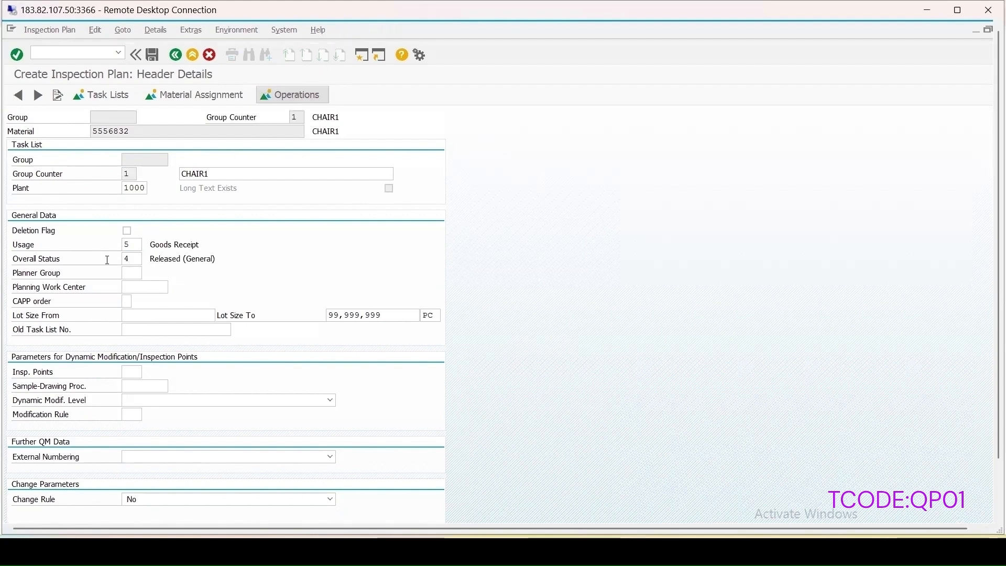
left_click(148, 187)
left_click(160, 187)
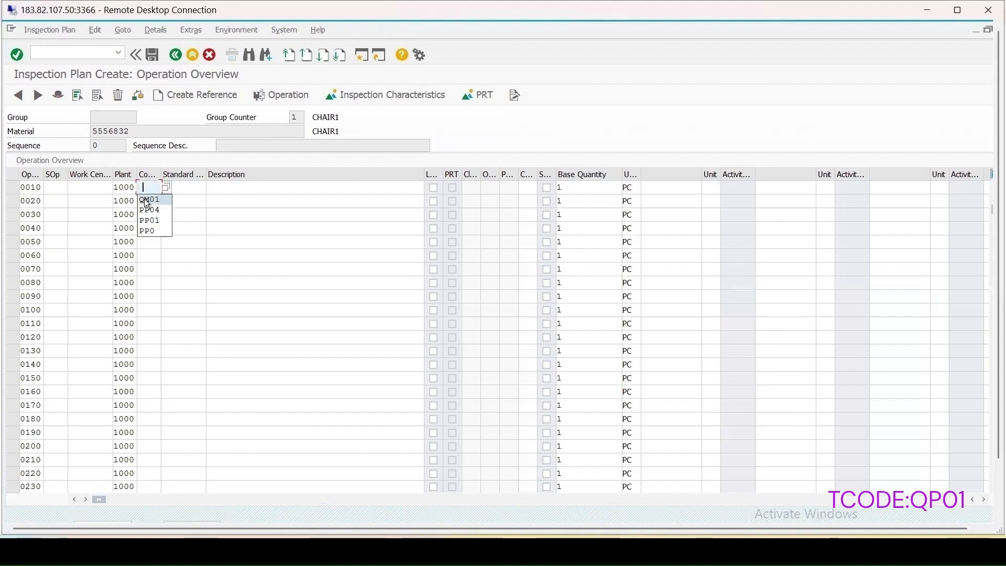
left_click(148, 200)
left_click(217, 192)
left_click(217, 200)
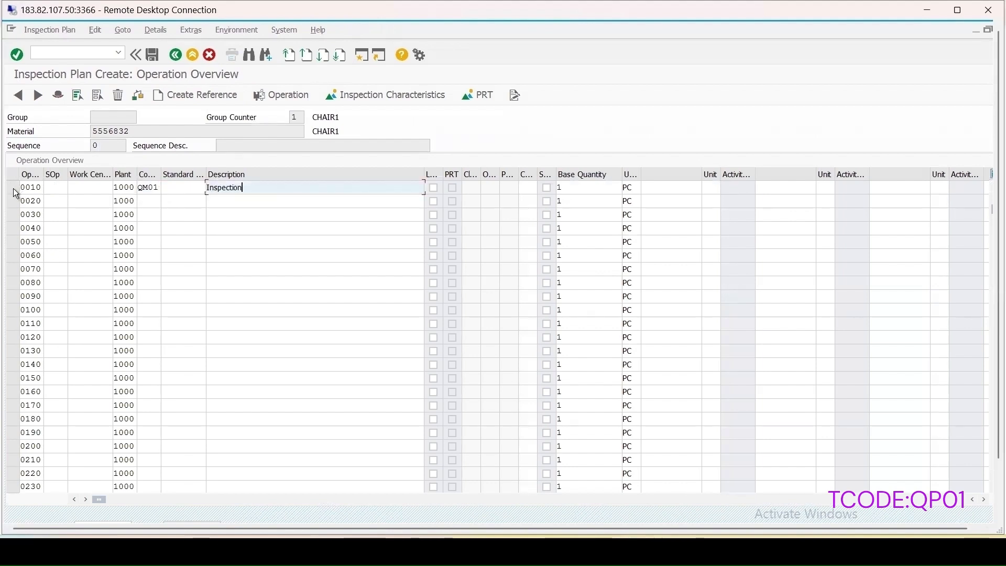
In operation 0010's inspection characteristics, search the master characteristics for *test* and assign TEST1 as characteristic 10.
left_click(11, 188)
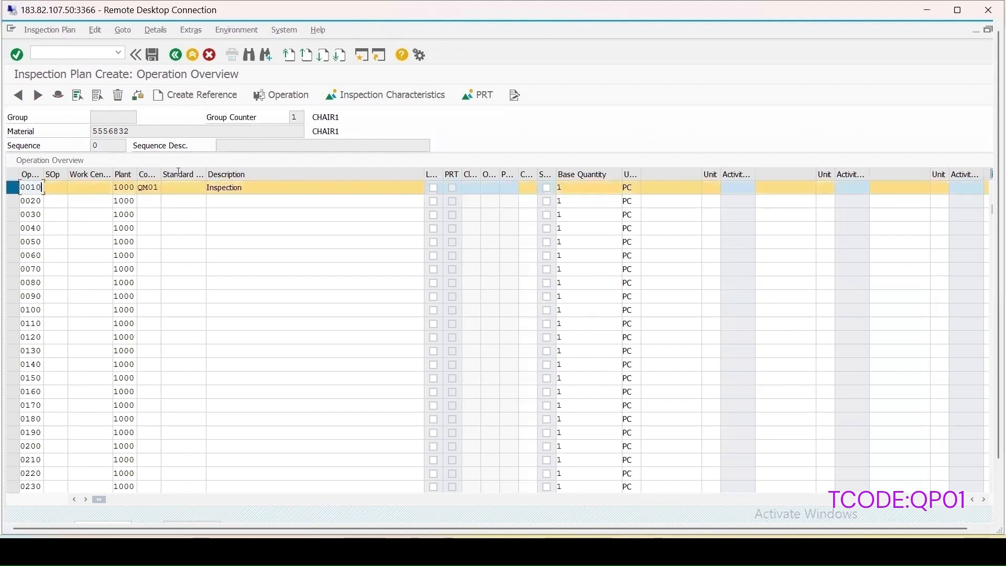
left_click(385, 95)
left_click(132, 199)
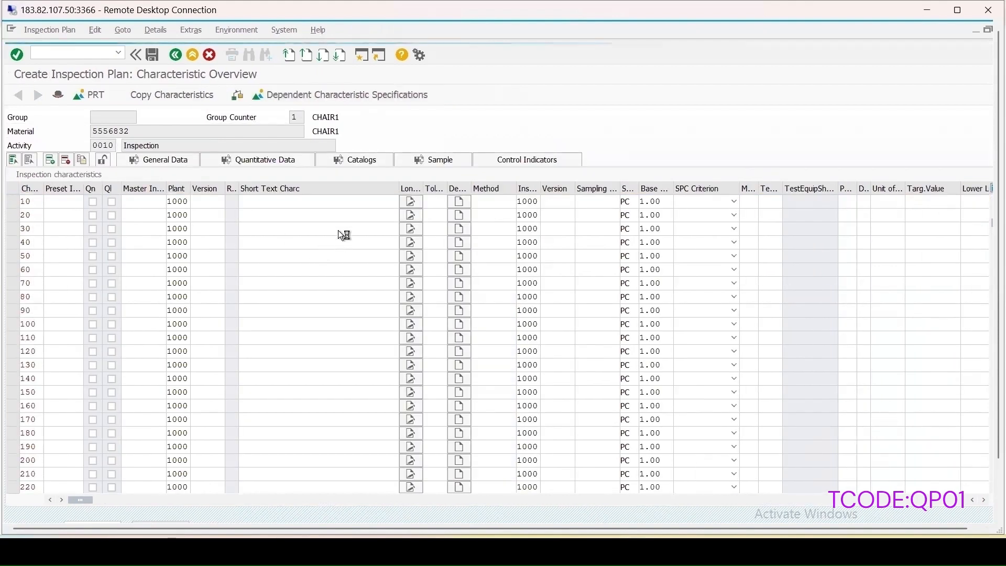
key("F4")
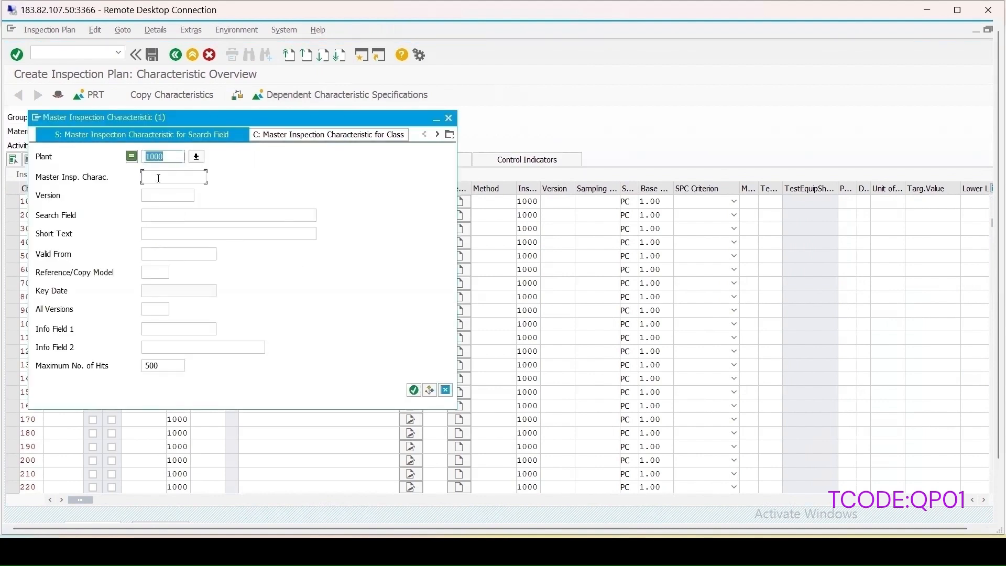
left_click(144, 181)
type("*tes")
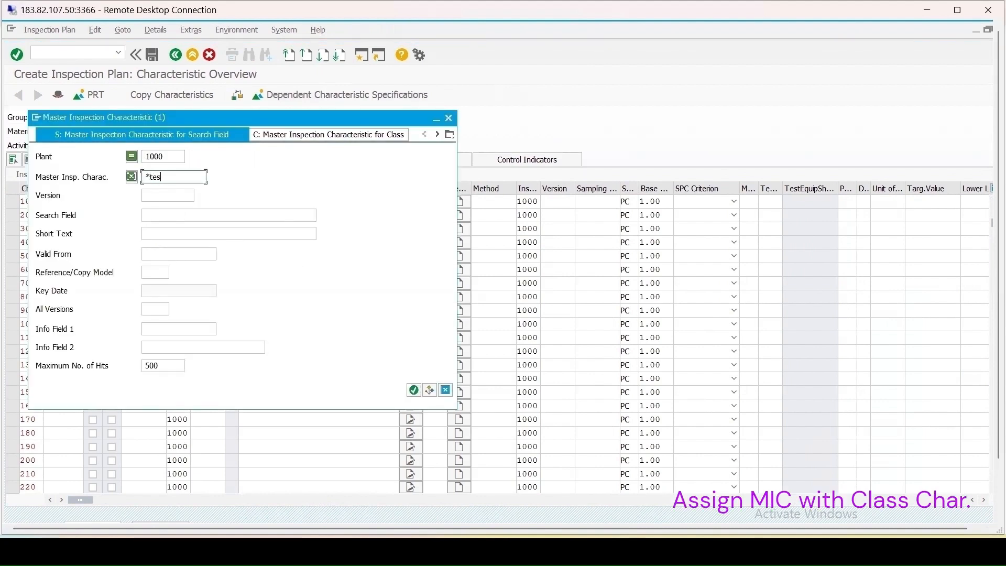
type("t*")
key("Return")
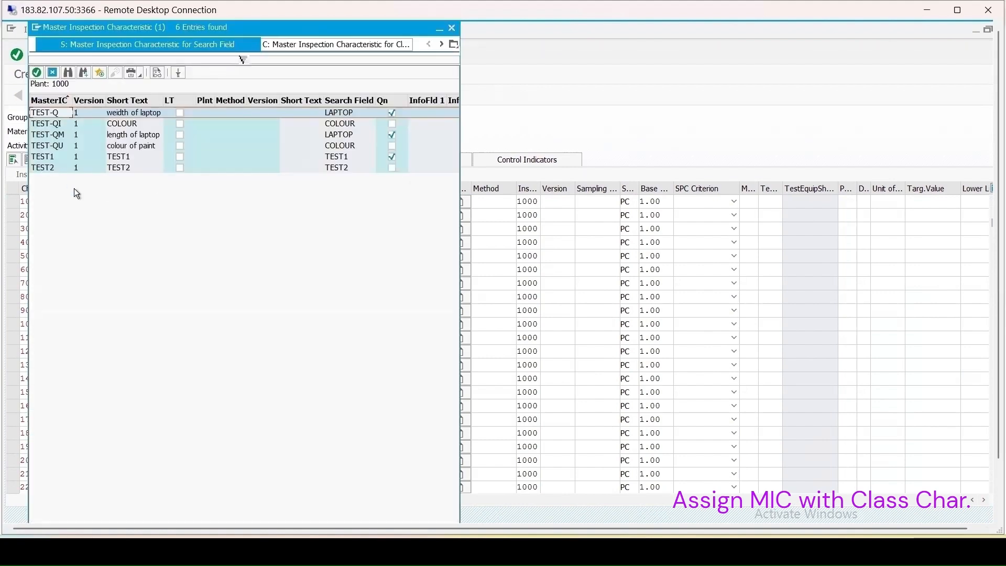
double_click(50, 157)
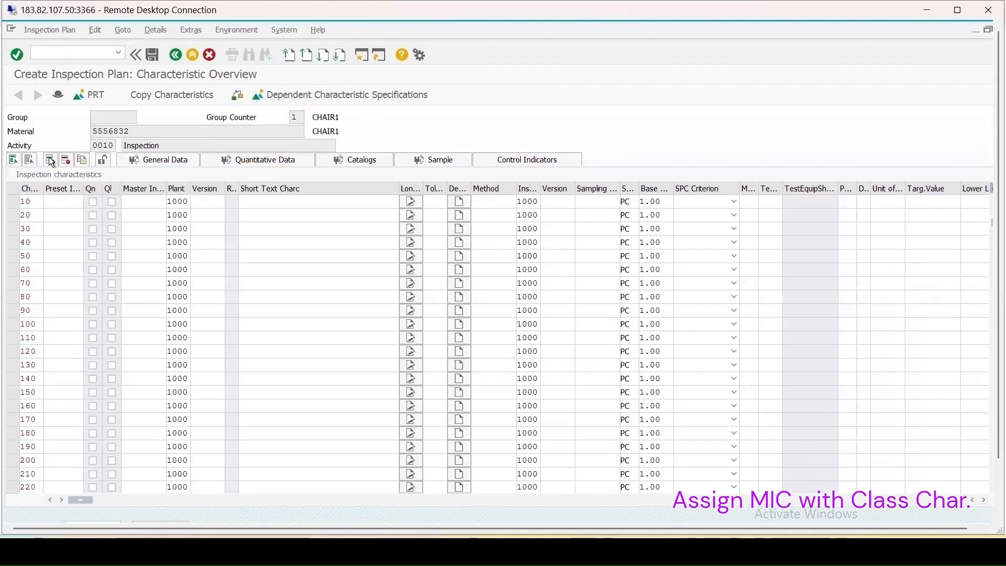
Enter master inspection characteristic TEST2 as characteristic 20 and confirm the entries.
left_click(136, 216)
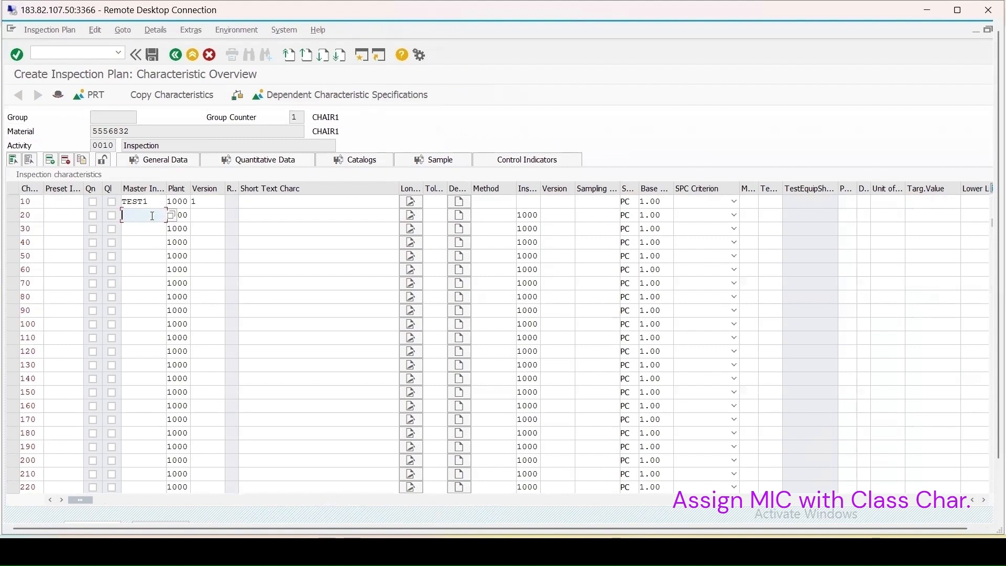
type("test")
type("1")
key("Return")
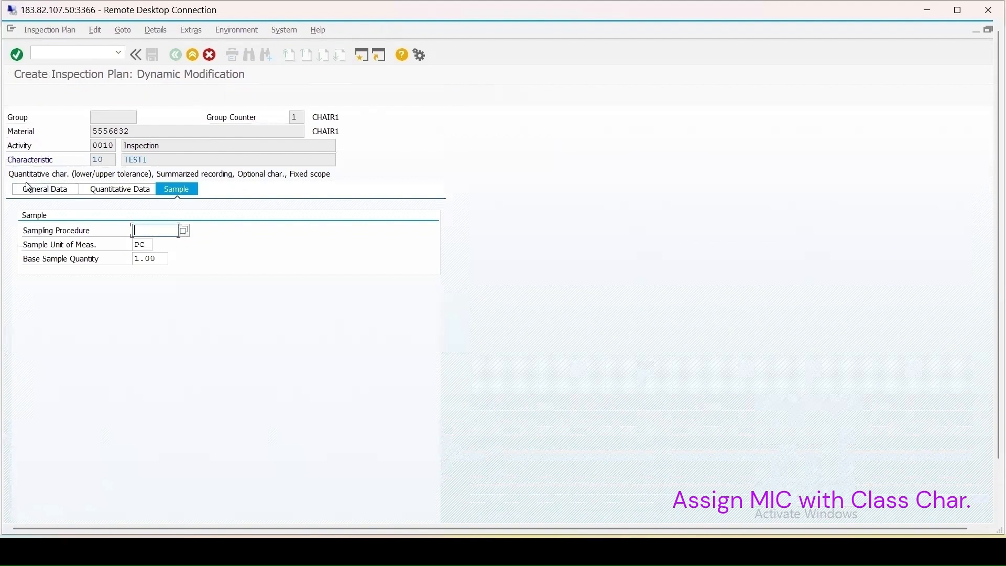
Assign sampling procedure FIX2 to both characteristics, TEST1 and TEST2.
left_click(184, 231)
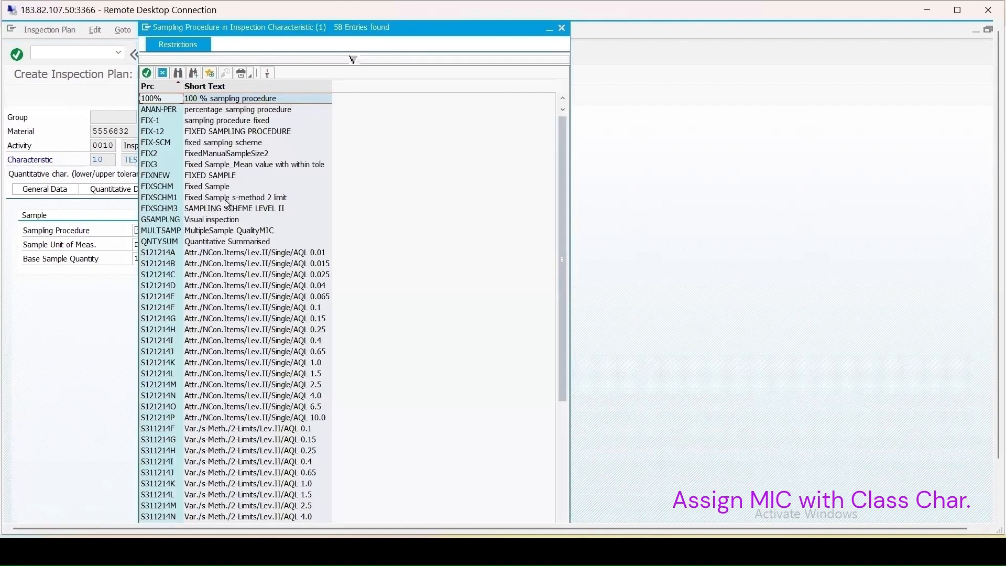
left_click(244, 154)
key("Escape")
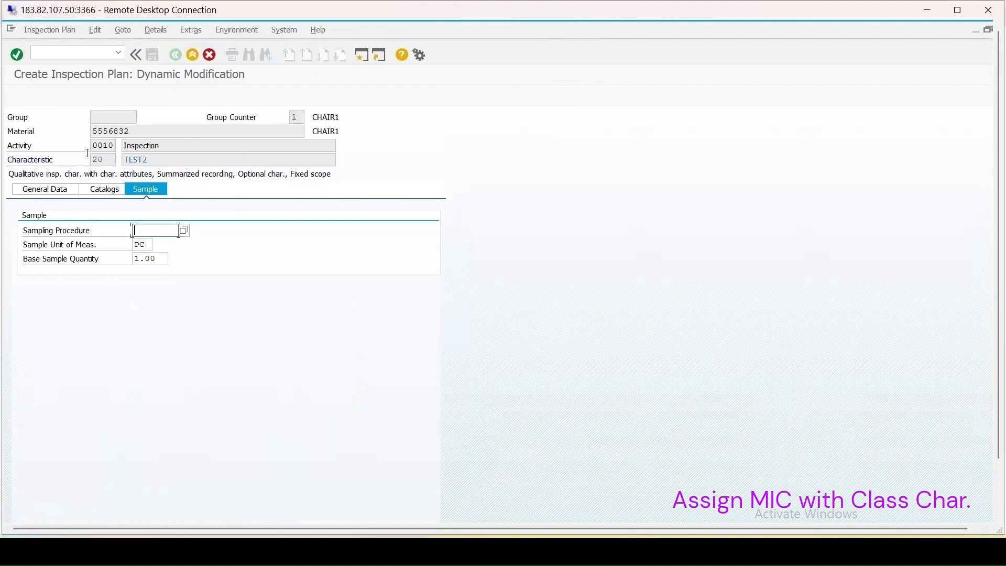
left_click(182, 235)
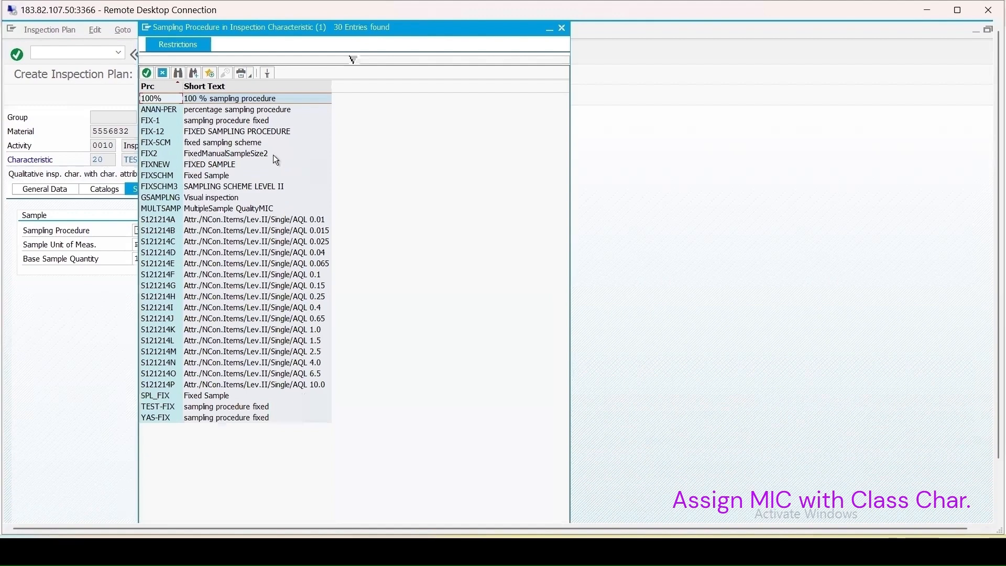
double_click(254, 153)
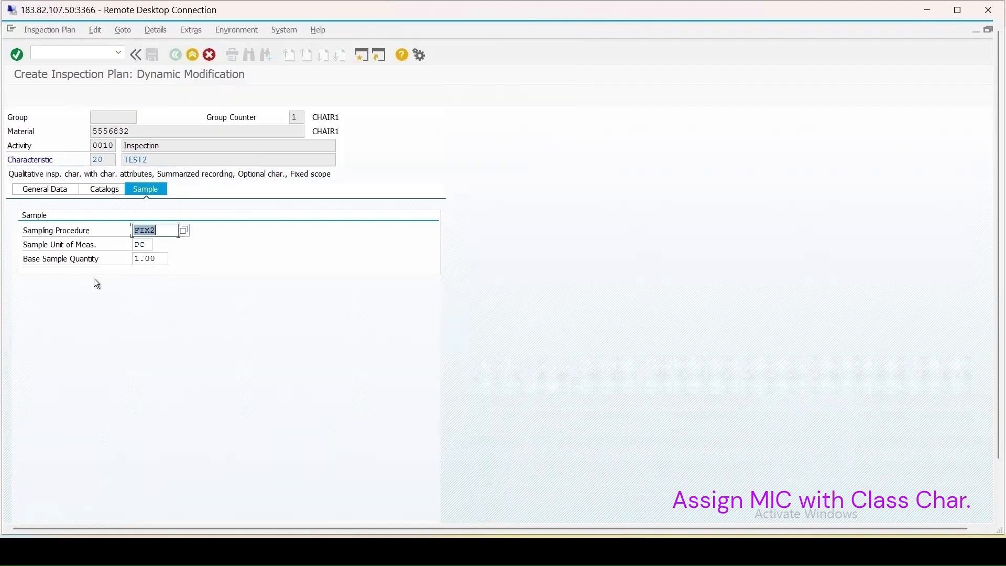
key("Return")
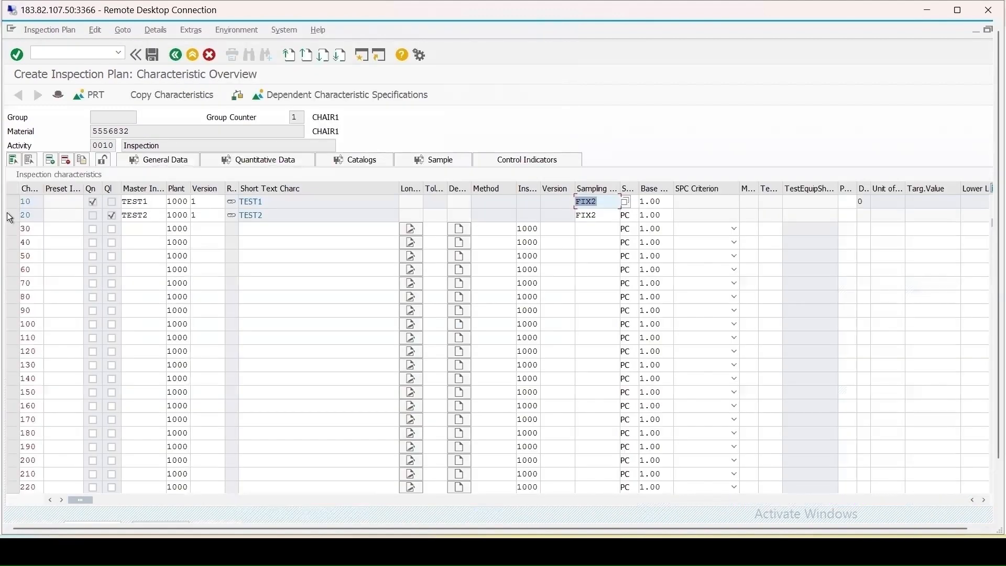
Review the control indicators of inspection characteristic 10, TEST1, in the plan's characteristic overview.
left_click(11, 201)
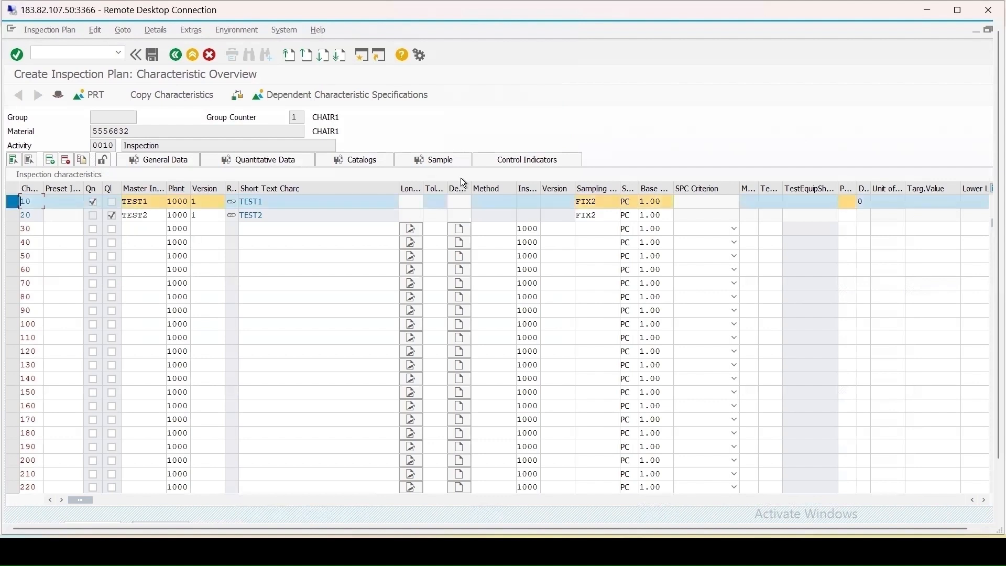
left_click(507, 166)
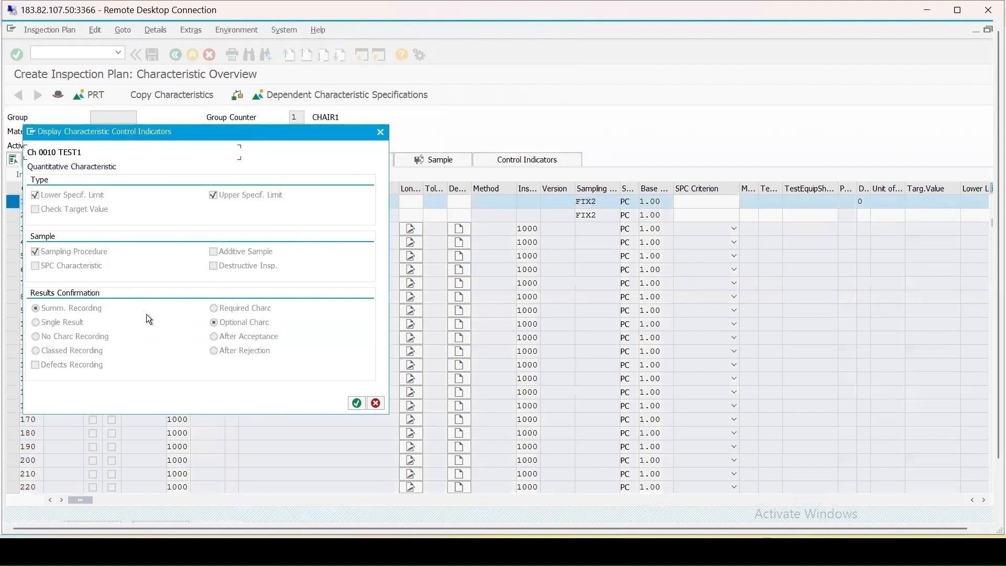
left_click(357, 403)
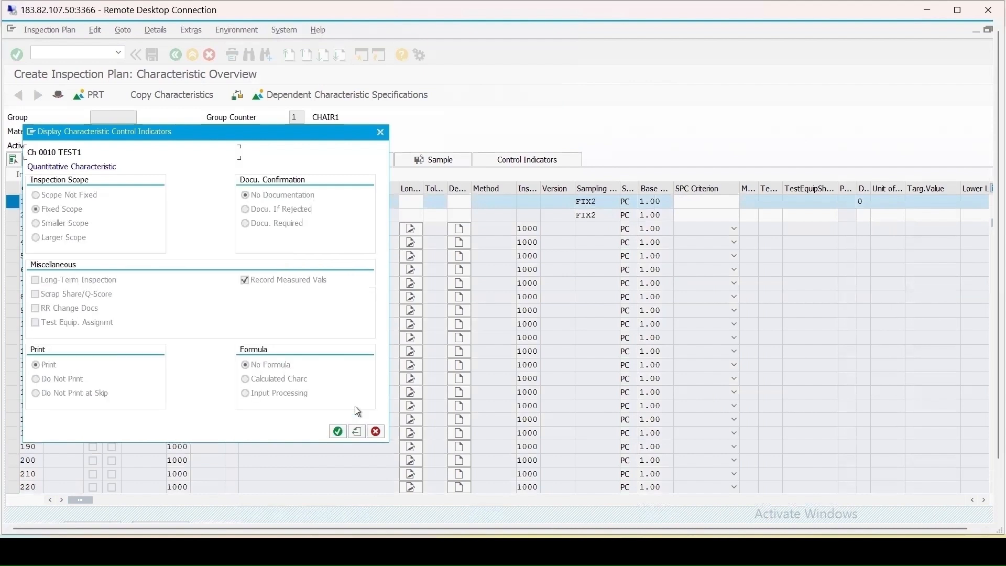
left_click(338, 431)
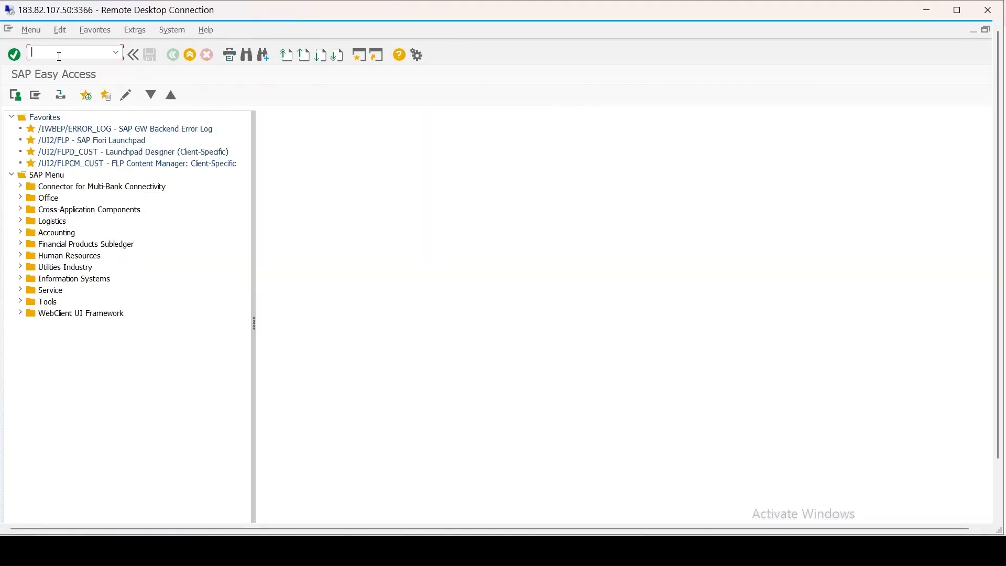
Start transaction QS23 and open master inspection characteristic TEST2 in plant 1000 for changing.
type("q")
type("s23")
key("Return")
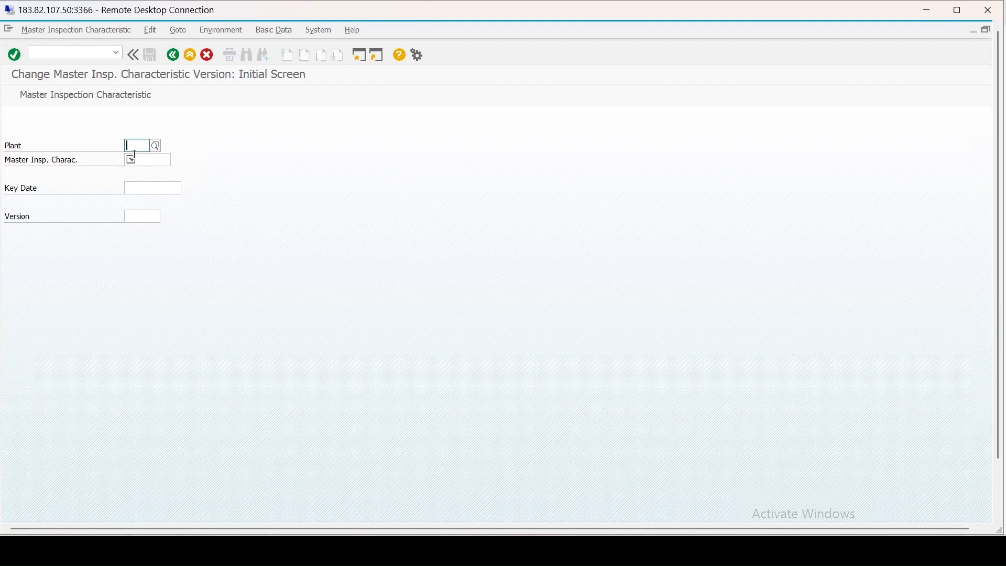
type("1000")
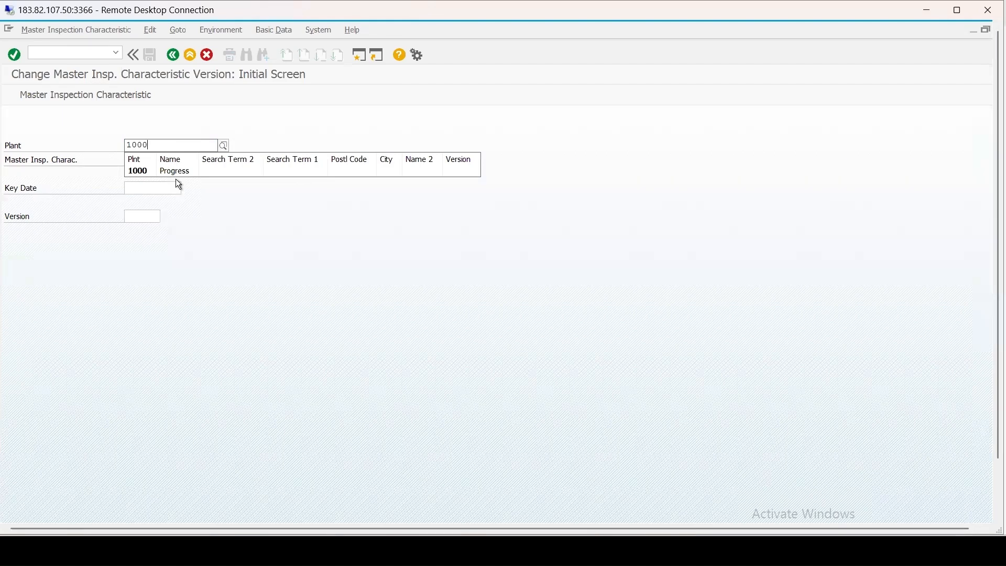
left_click(138, 173)
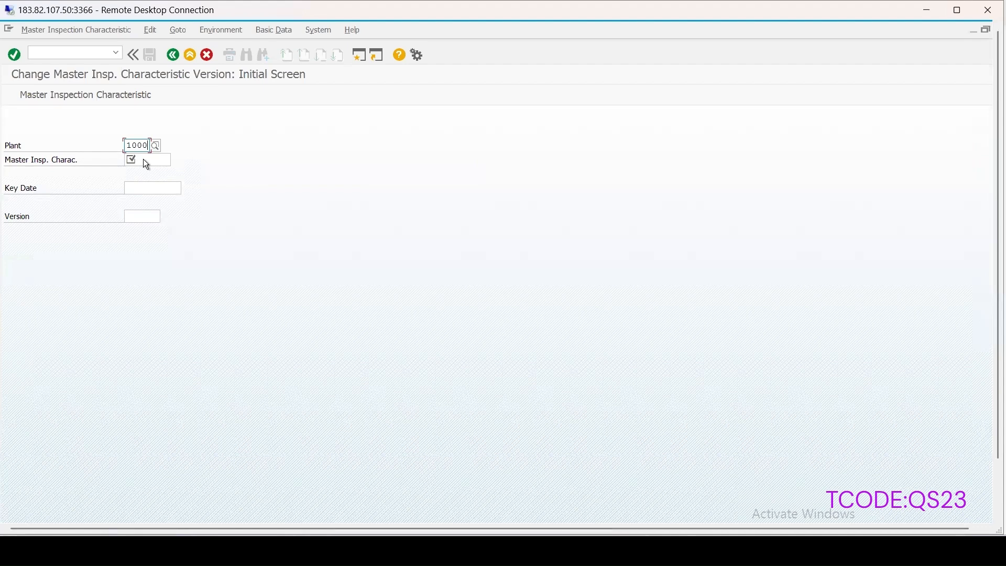
left_click(144, 159)
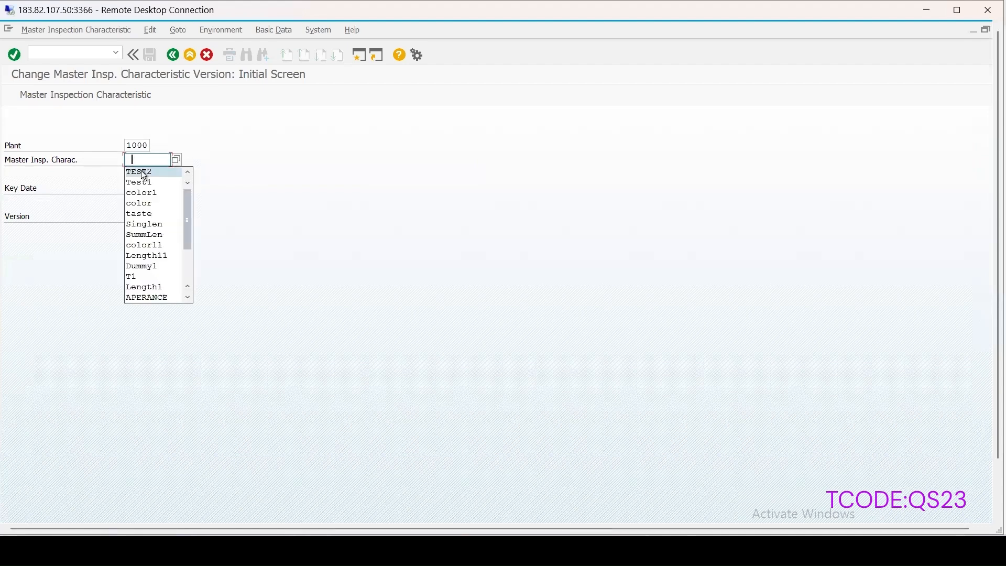
left_click(145, 173)
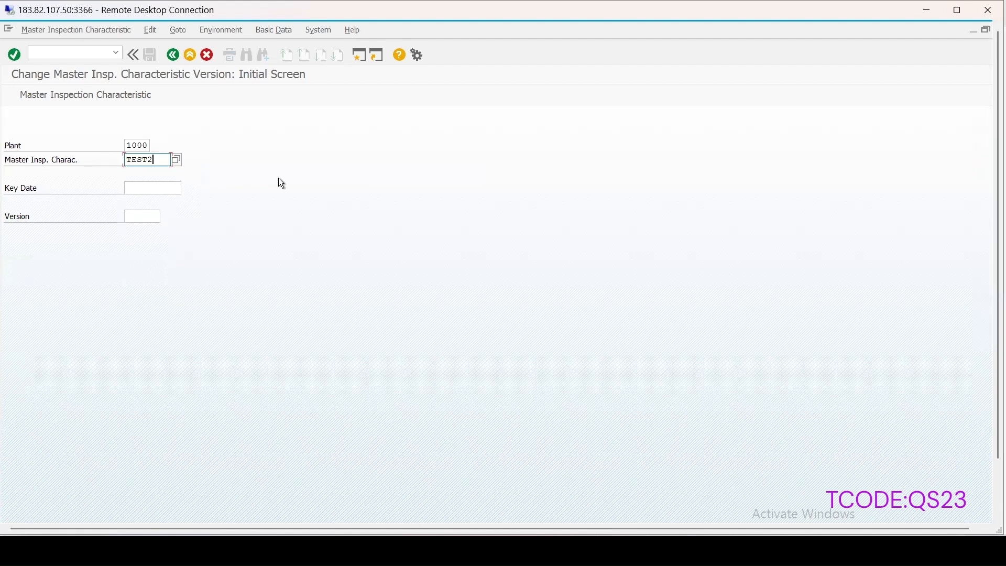
key("Return")
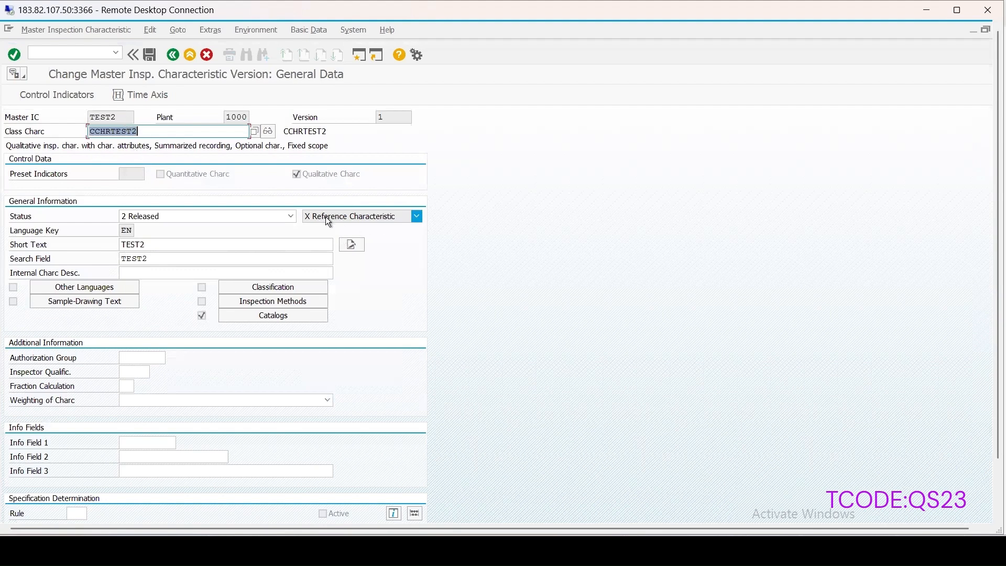
Keep TEST2 set to Reference Characteristic and review both pages of its control indicators.
left_click(396, 219)
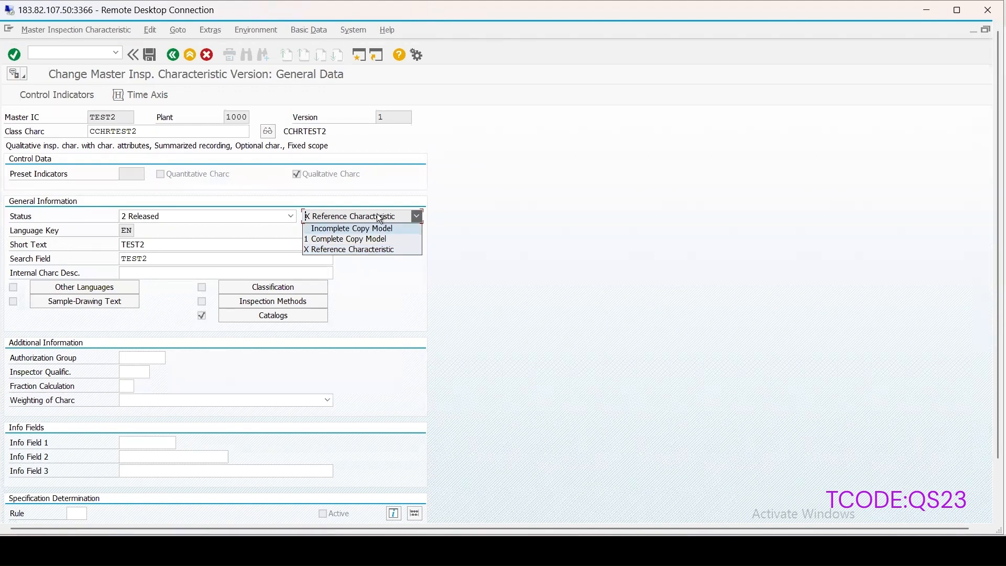
left_click(399, 250)
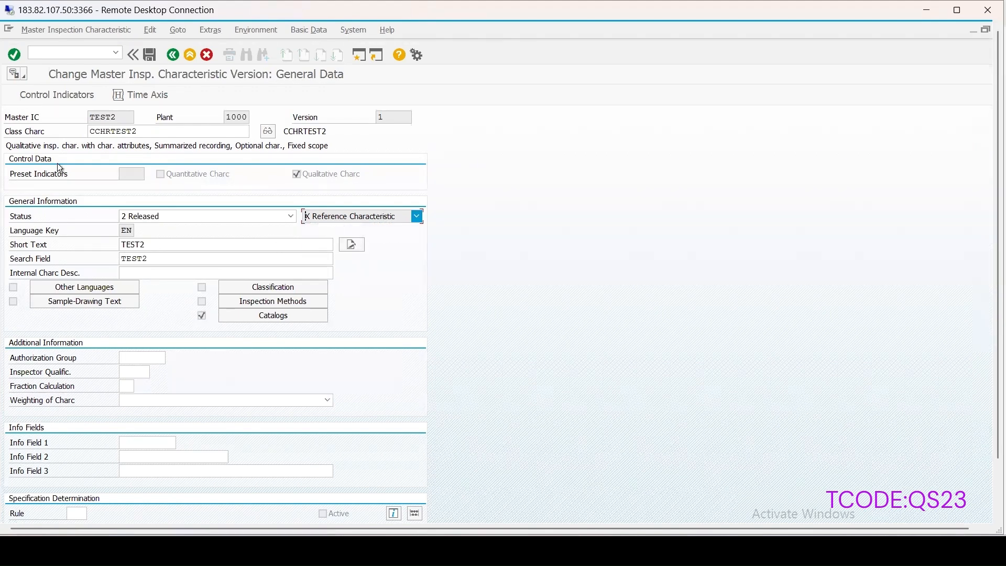
left_click(57, 95)
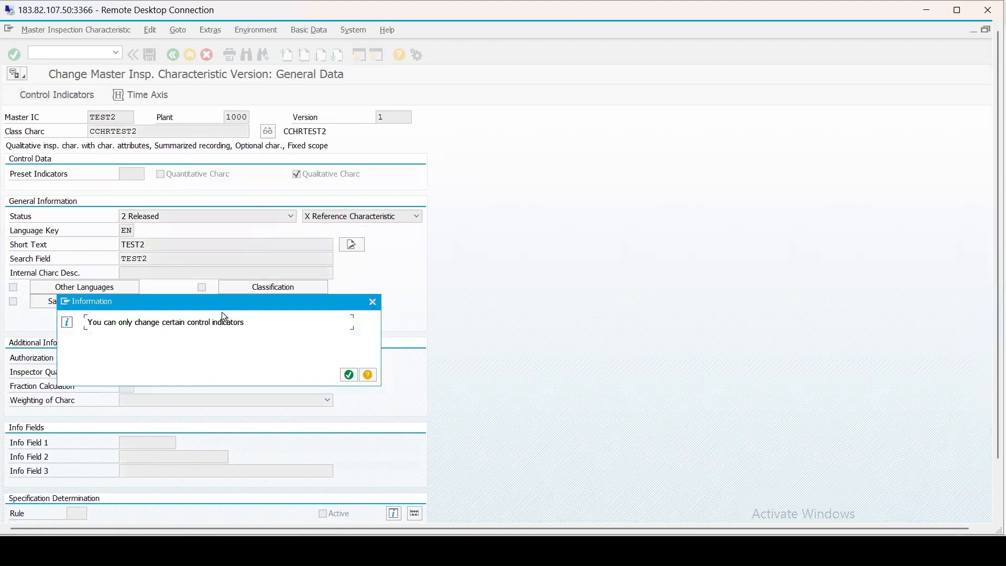
left_click_drag(260, 304, 344, 267)
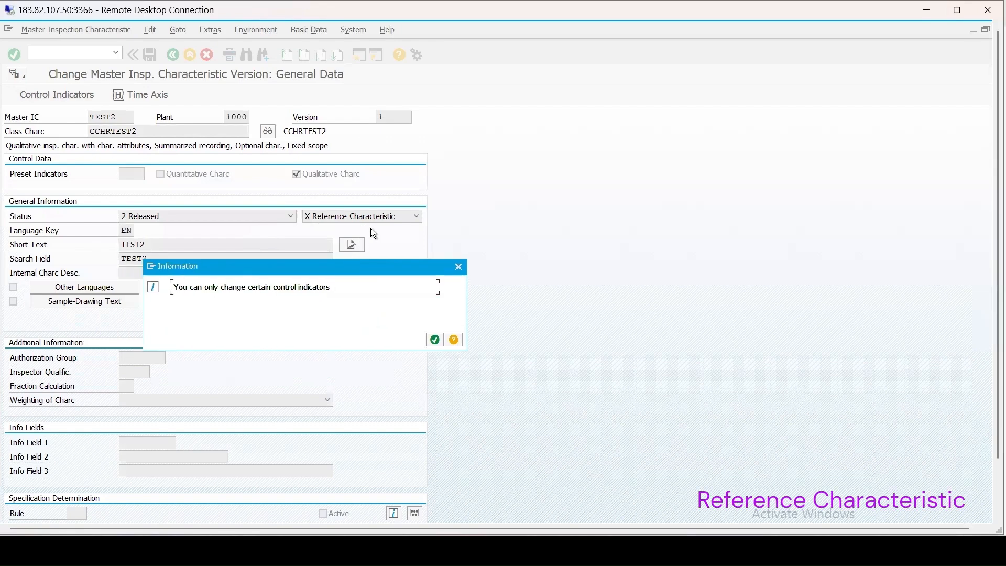
left_click(461, 266)
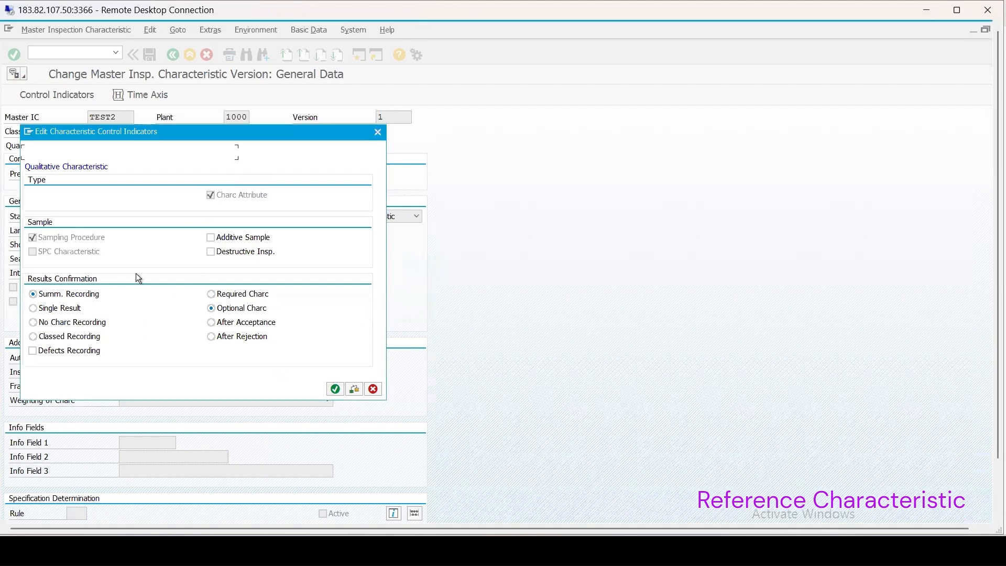
left_click(335, 389)
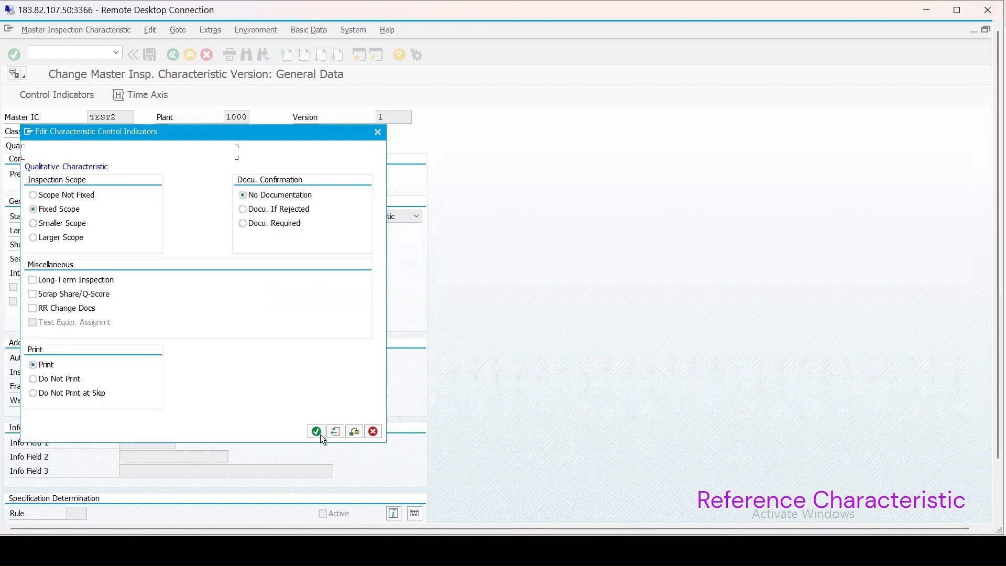
left_click(316, 431)
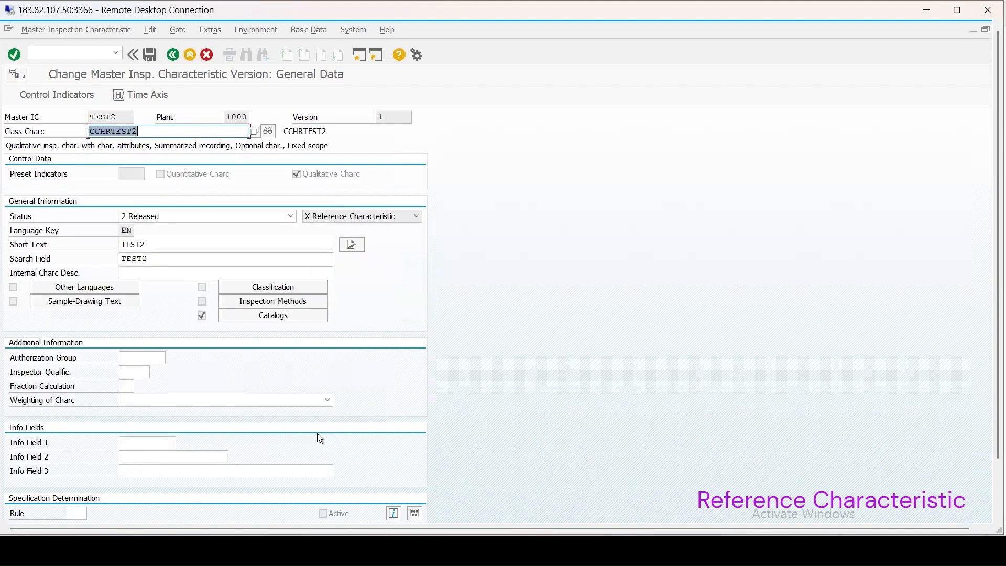
Check TEST2's assigned inspection catalog and the selectable attribute catalog entries, and save the master inspection characteristic.
left_click(262, 320)
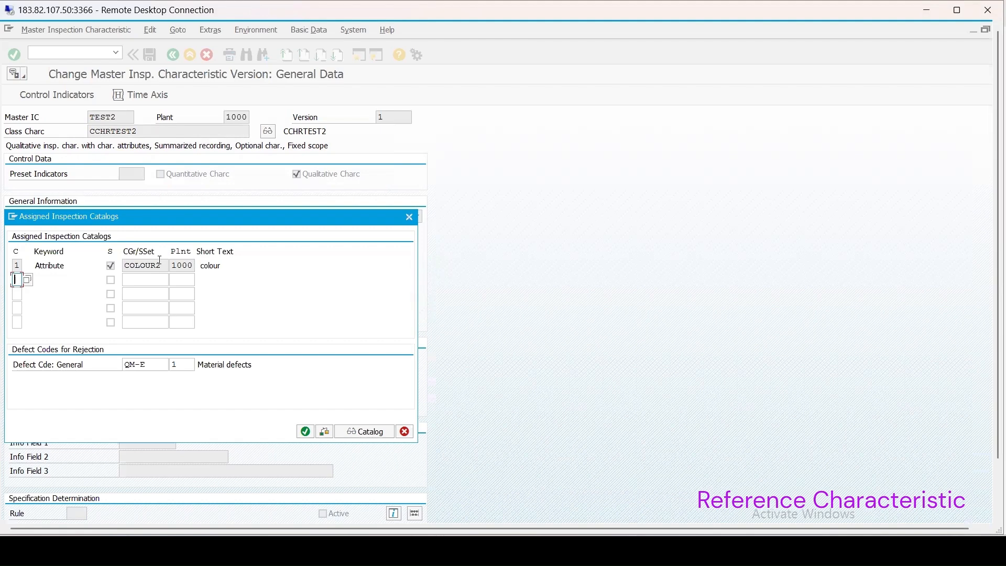
left_click(173, 269)
key("F4")
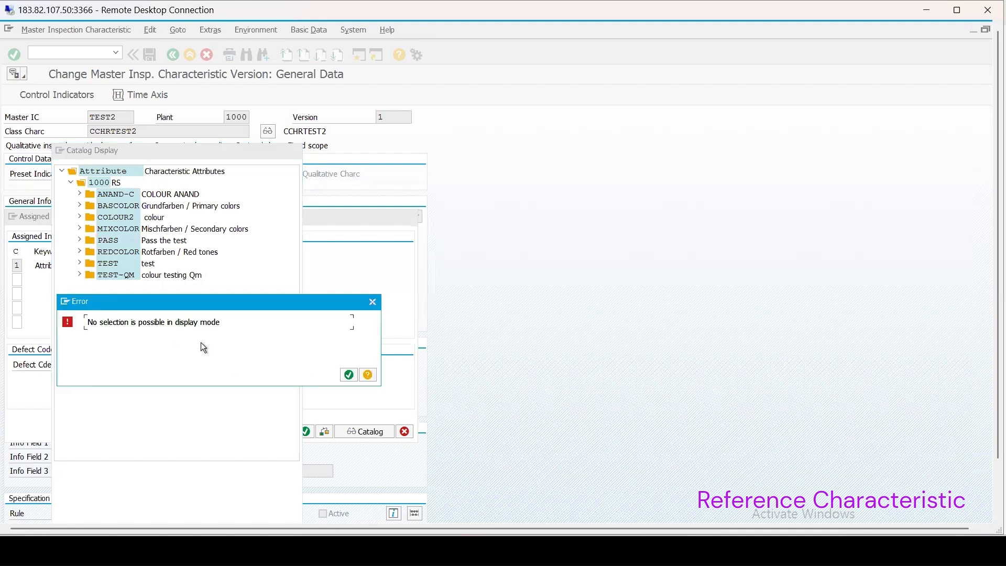
left_click(348, 375)
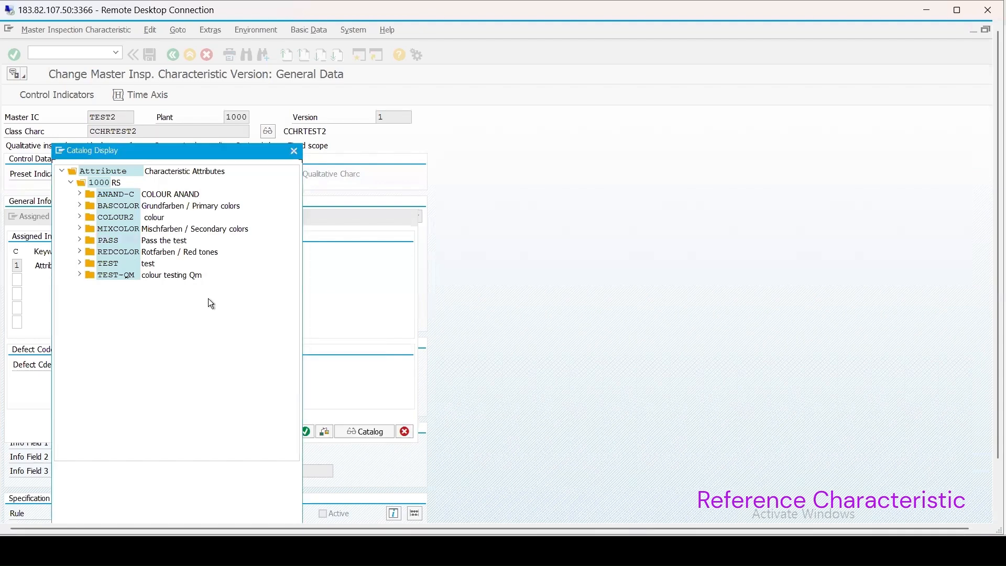
left_click(291, 155)
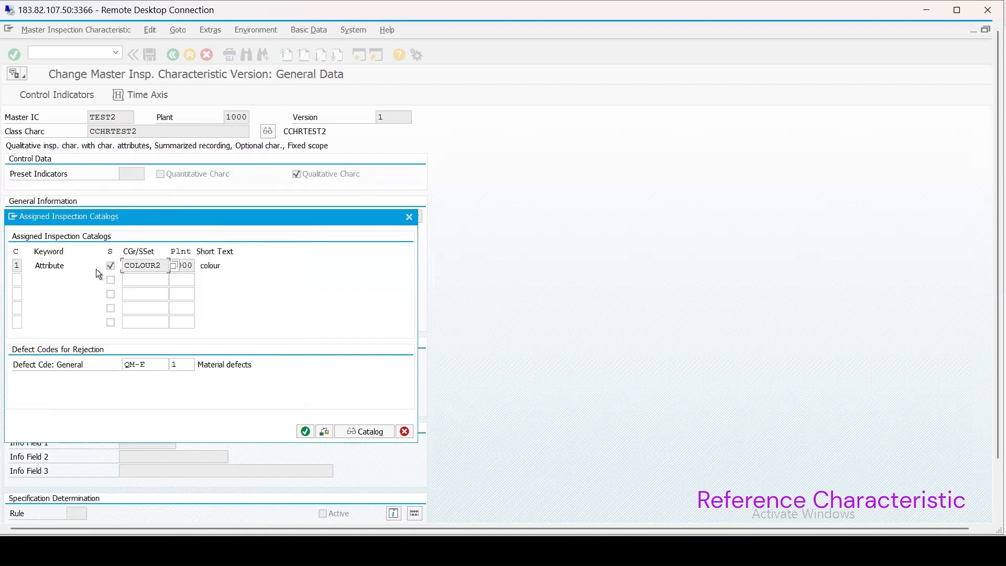
left_click(306, 432)
left_click(149, 55)
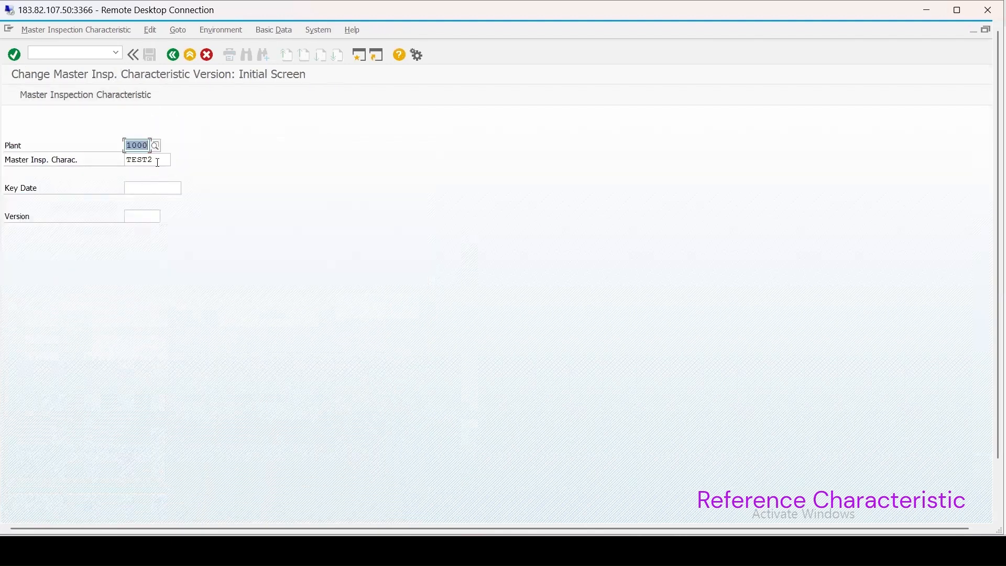
Open master inspection characteristic TEST1 in plant 1000 for changing.
left_click(159, 160)
key("BackSpace")
type("1")
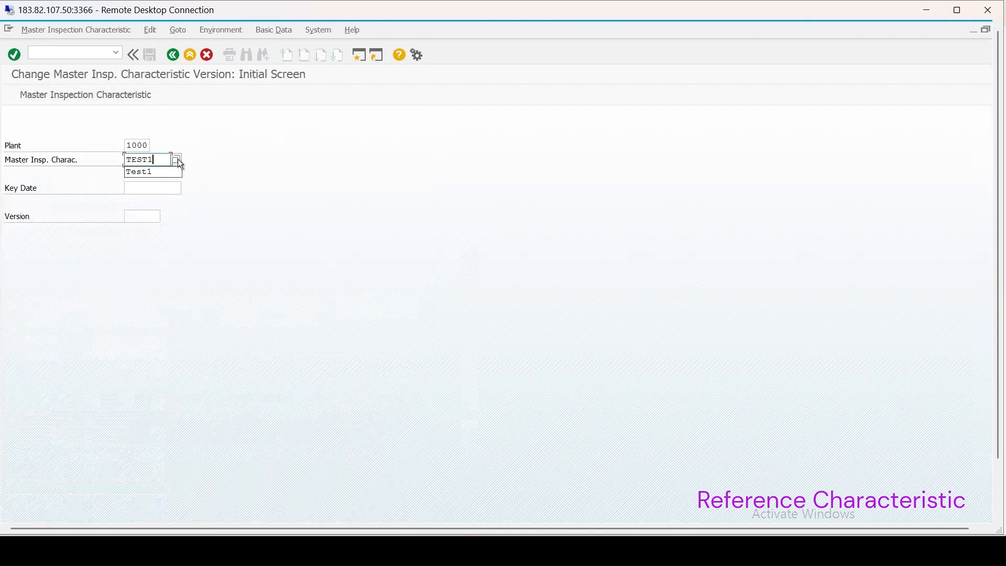
key("Return")
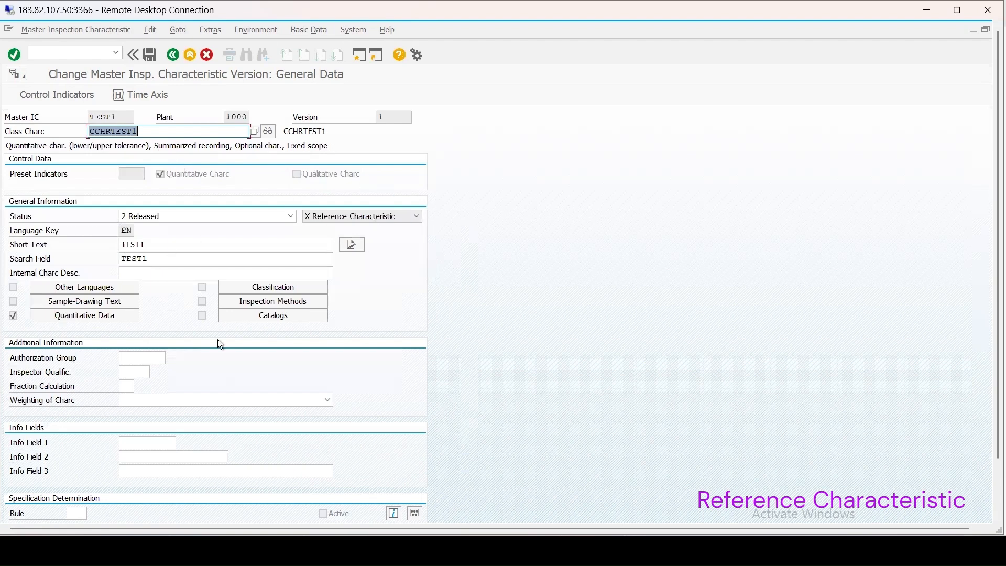
Review both pages of TEST1's control indicators and save the master inspection characteristic.
left_click(71, 97)
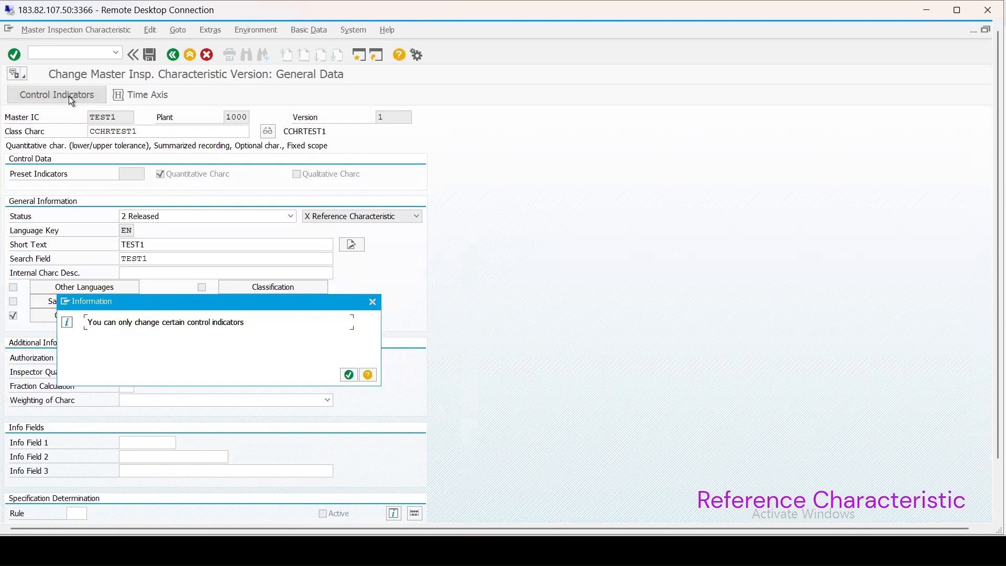
left_click(348, 375)
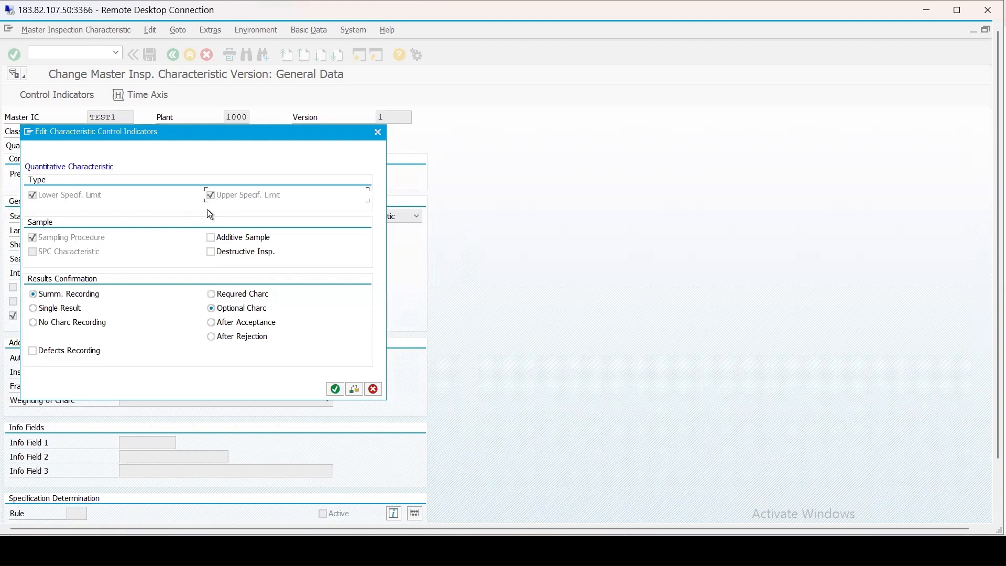
left_click(335, 389)
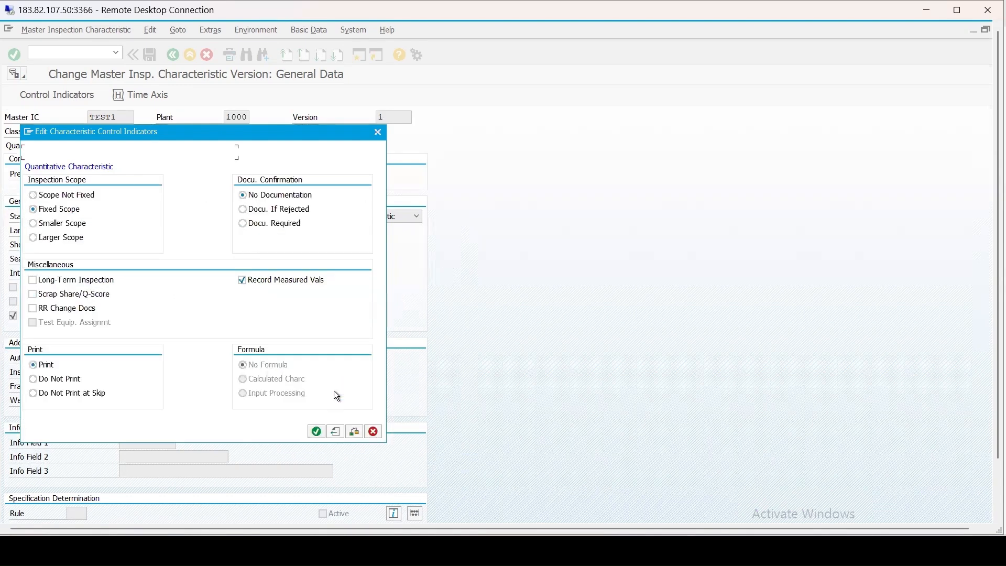
left_click(315, 433)
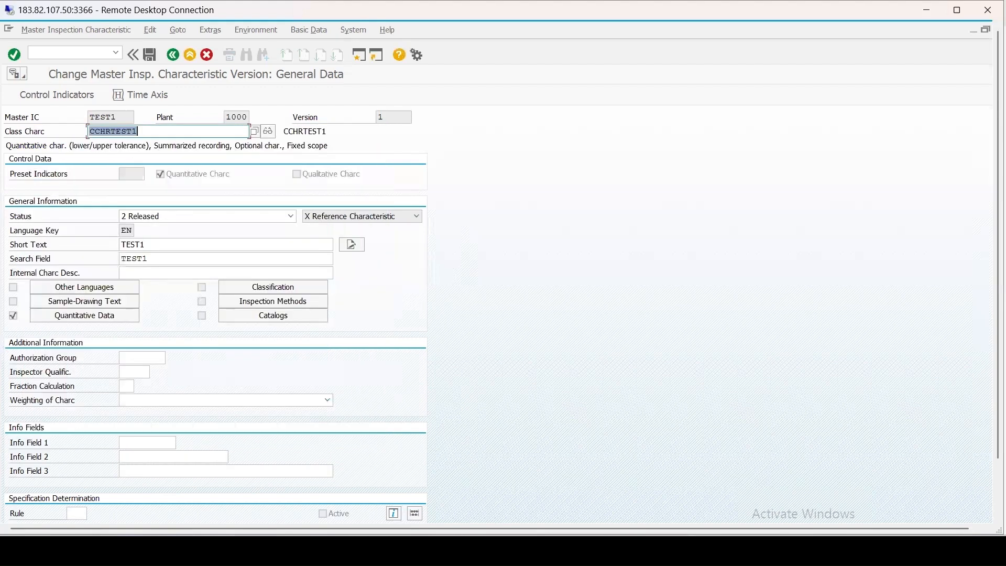
left_click(151, 54)
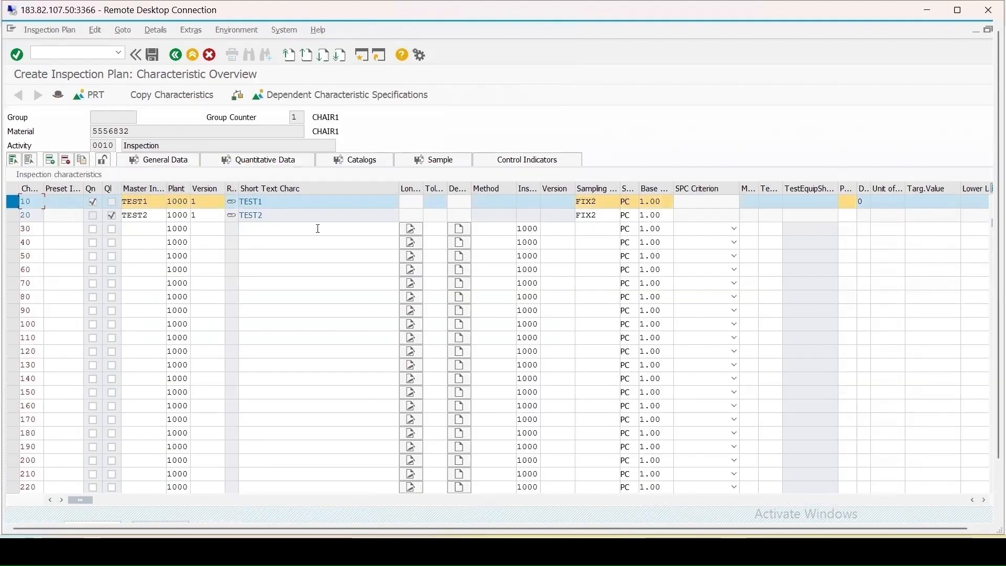
Examine sampling procedure FIX2 of characteristic 10 in the inspection plan, including its assignments, special conditions and sample size.
double_click(586, 203)
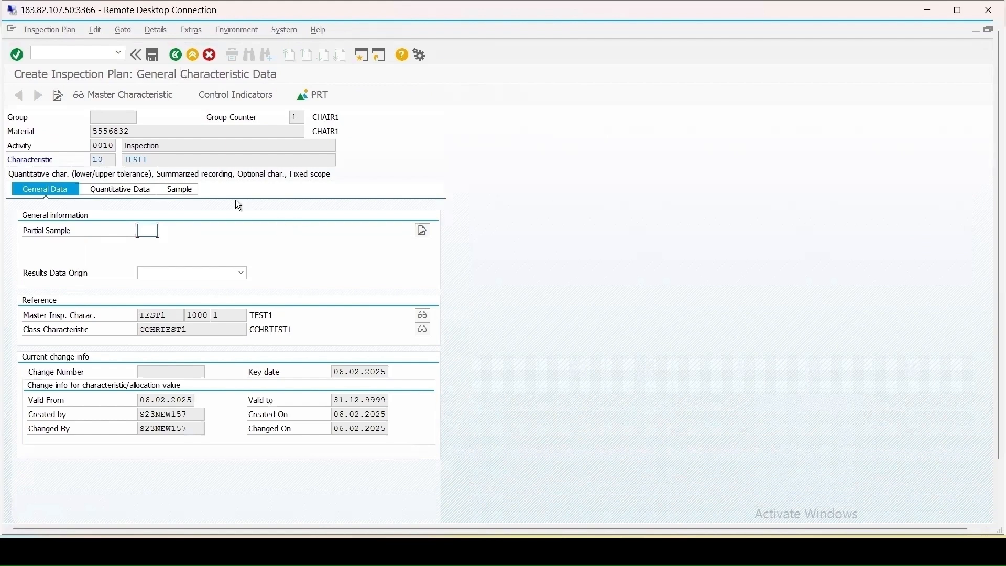
left_click(425, 233)
left_click(426, 235)
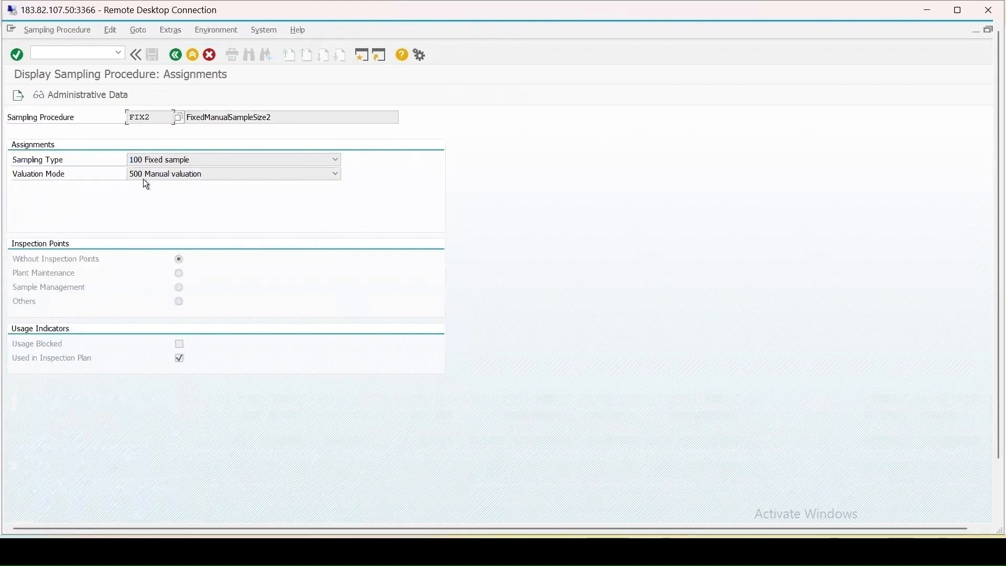
left_click(16, 96)
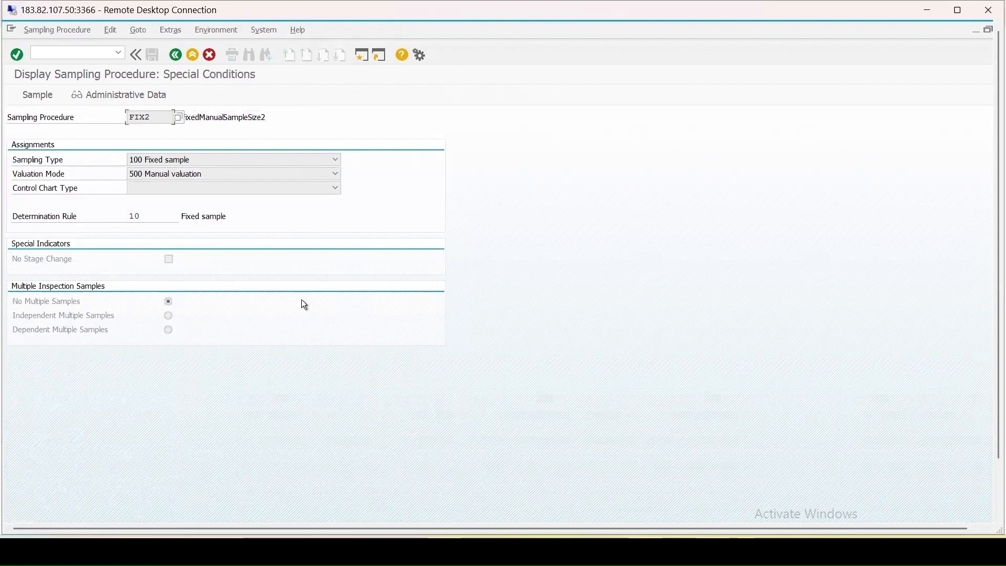
left_click(31, 94)
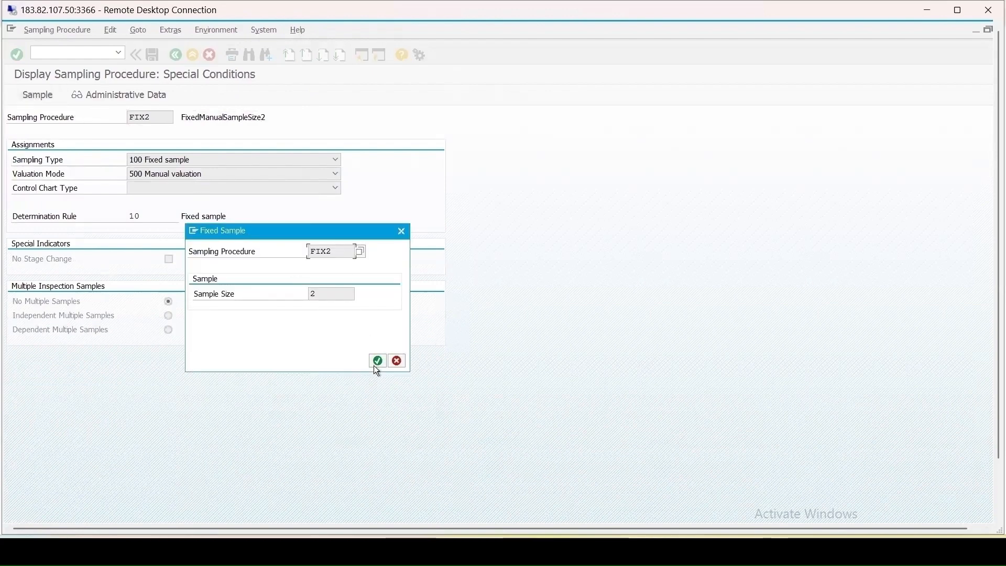
left_click(375, 361)
left_click(175, 55)
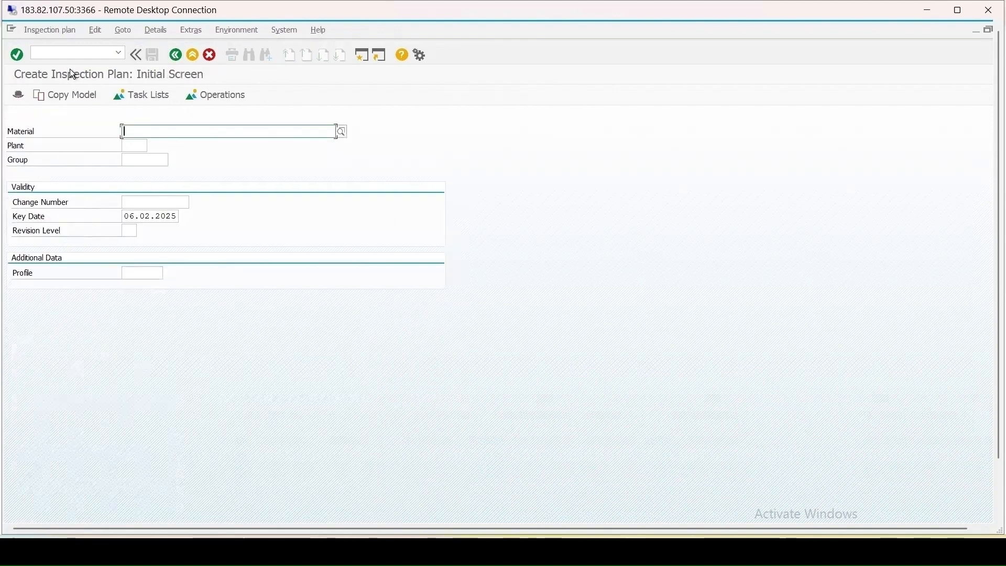
Open the worklist for changing inspection lot data.
left_click(62, 54)
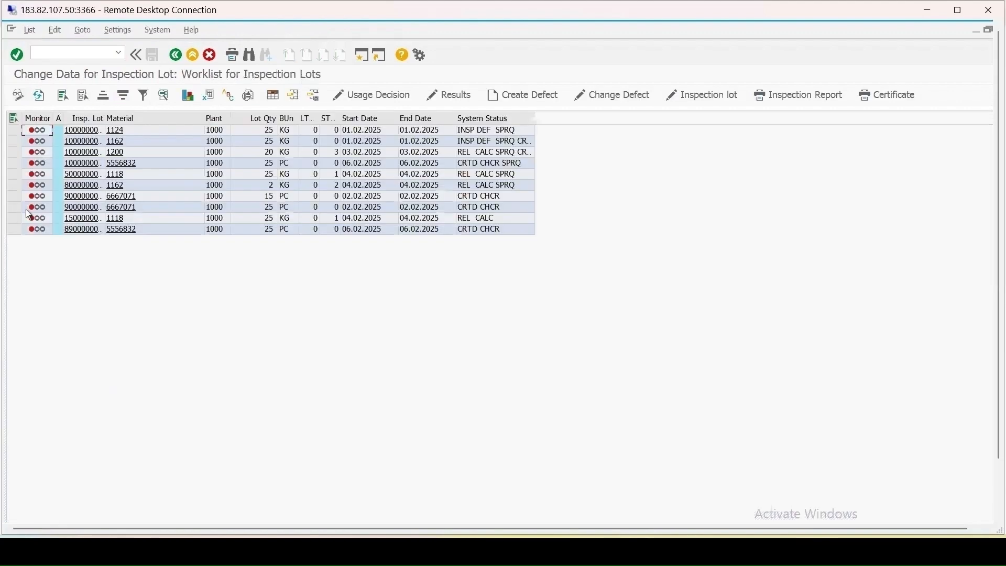
Open the goods receipt inspection lot of material 5556832 for changing and assign its task list with usage 5.
left_click(14, 163)
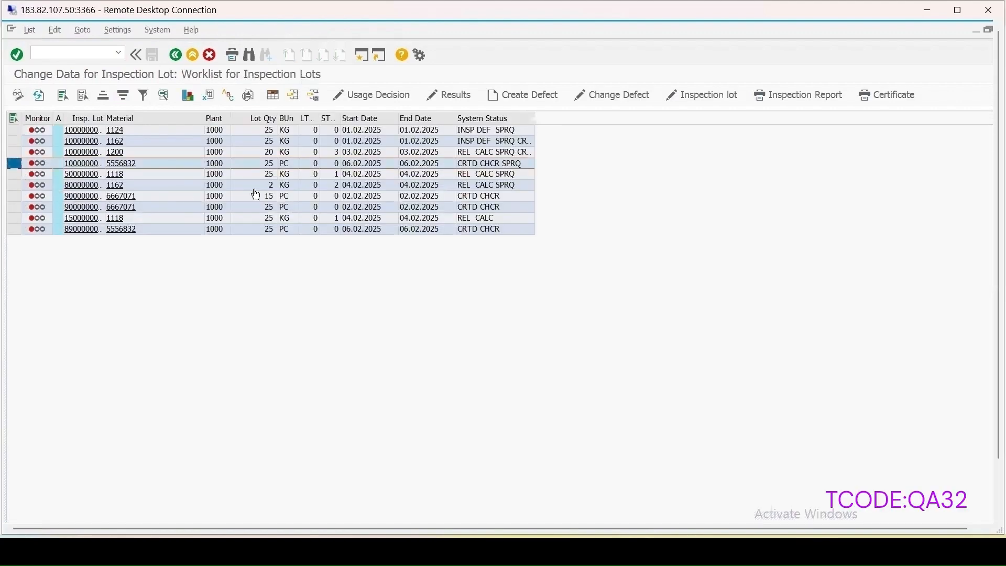
left_click(703, 96)
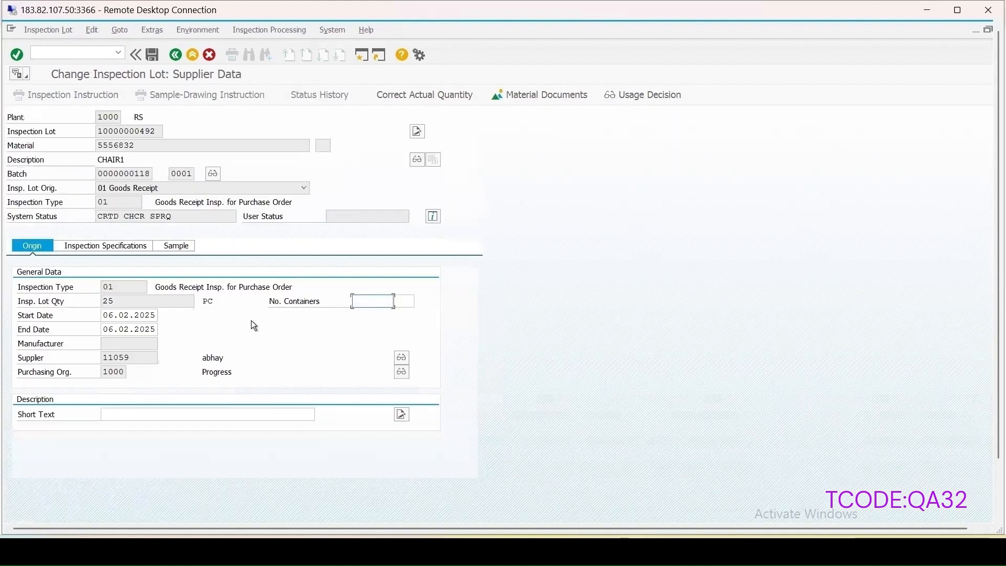
left_click(121, 246)
left_click(97, 372)
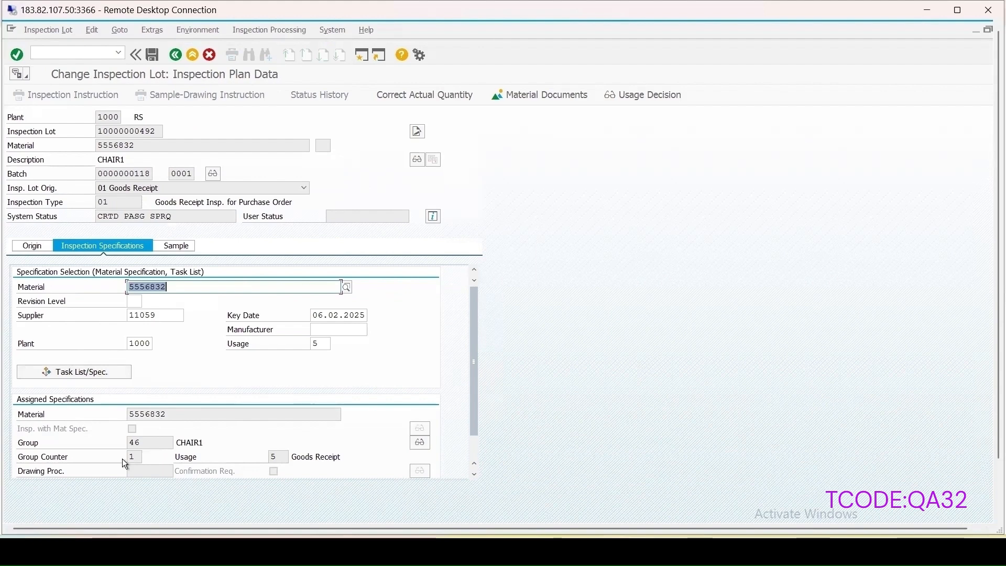
Calculate the inspection lot's sample, save the lot and refresh the worklist.
left_click(176, 246)
left_click(77, 336)
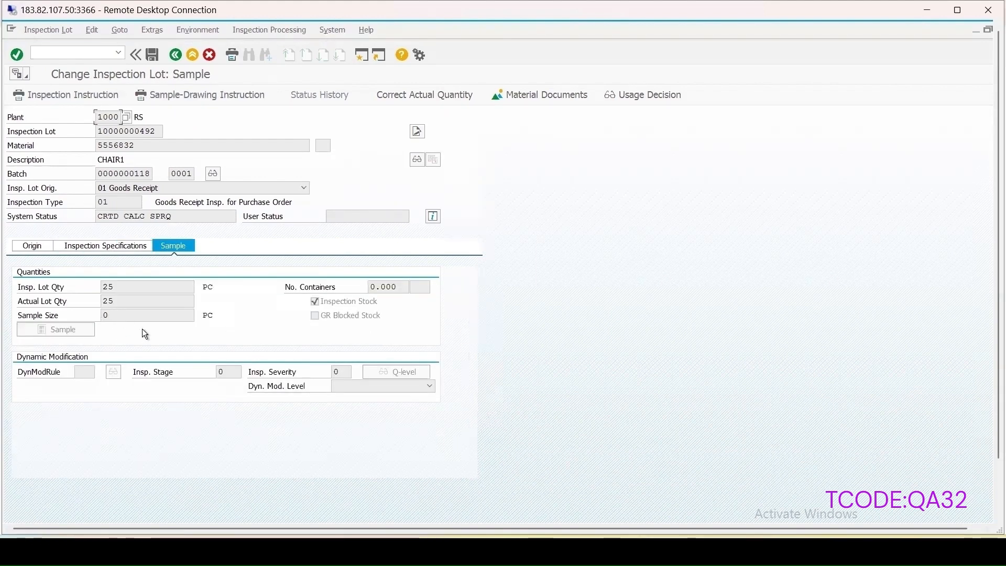
left_click(152, 54)
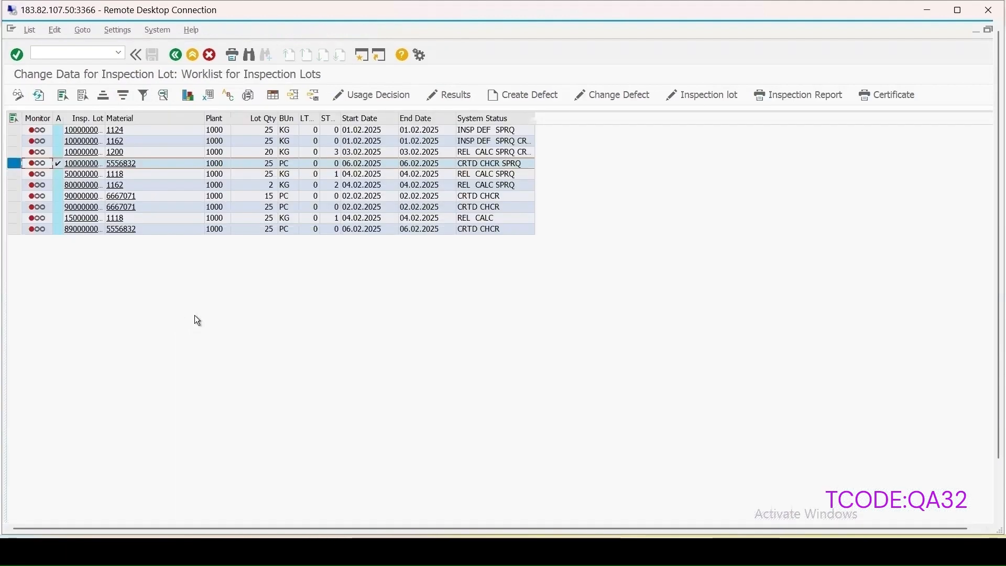
left_click(39, 96)
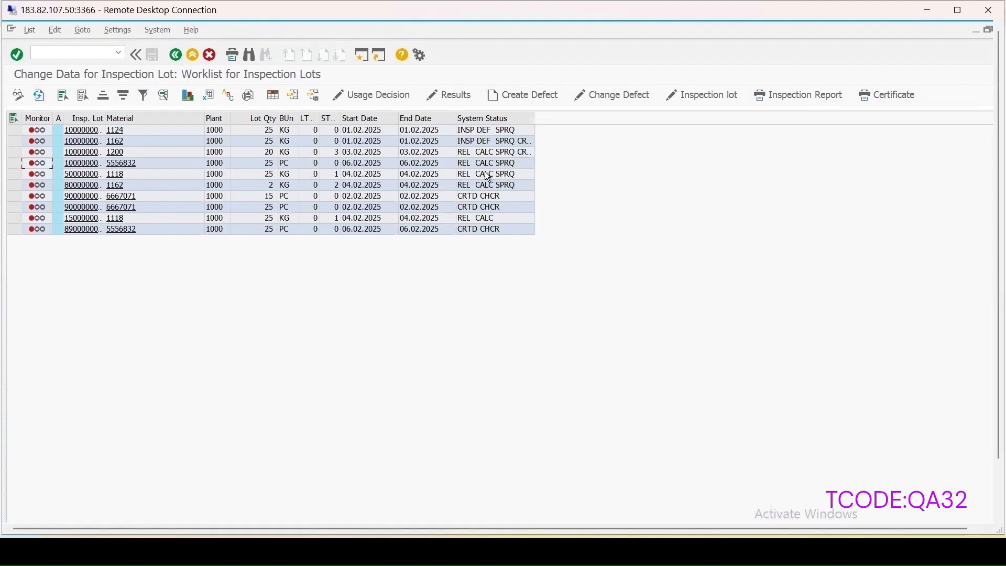
Open results recording for material 5556832's goods receipt lot and review its batch's basic data, classification and material data.
left_click(16, 164)
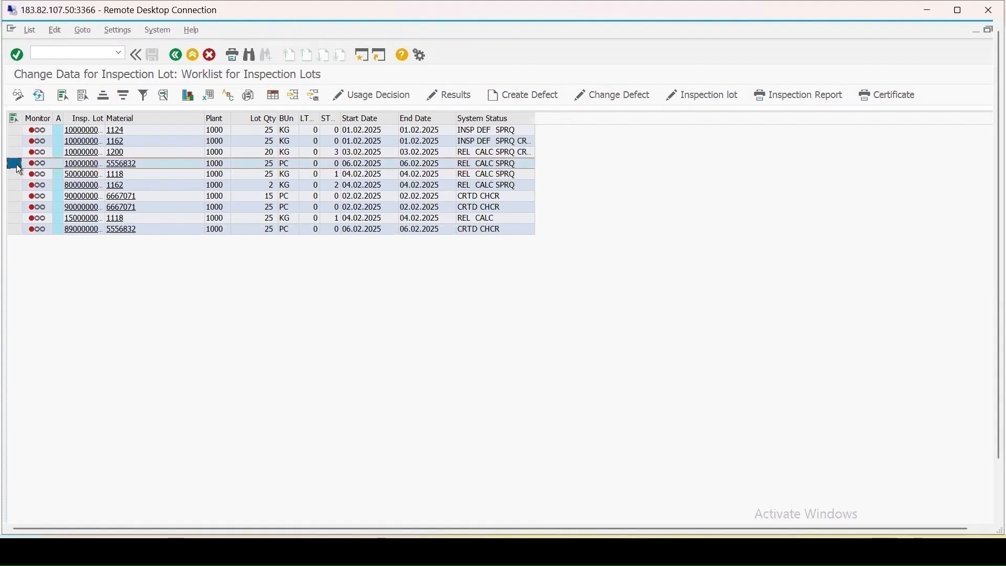
left_click(449, 97)
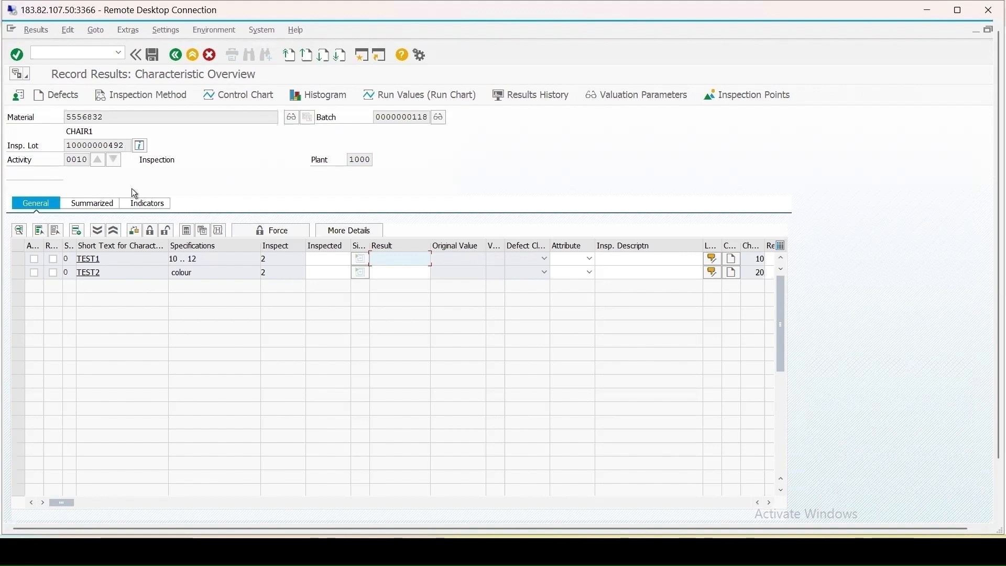
left_click(441, 117)
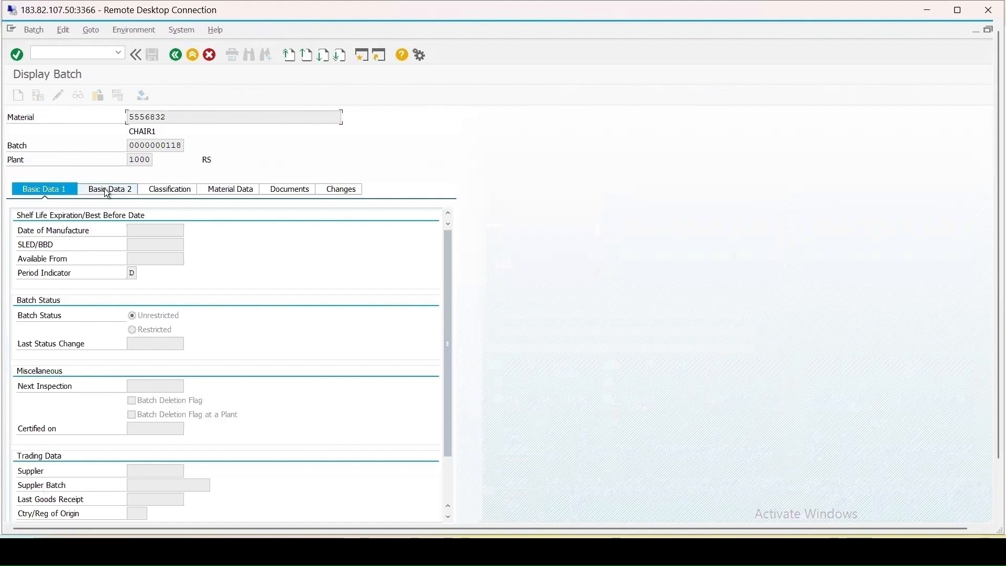
left_click(107, 192)
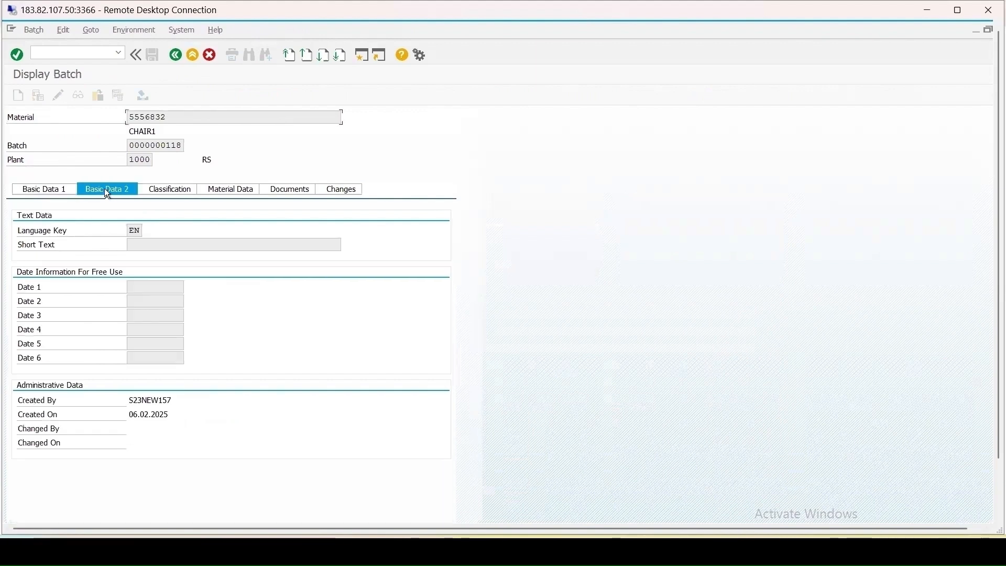
left_click(168, 191)
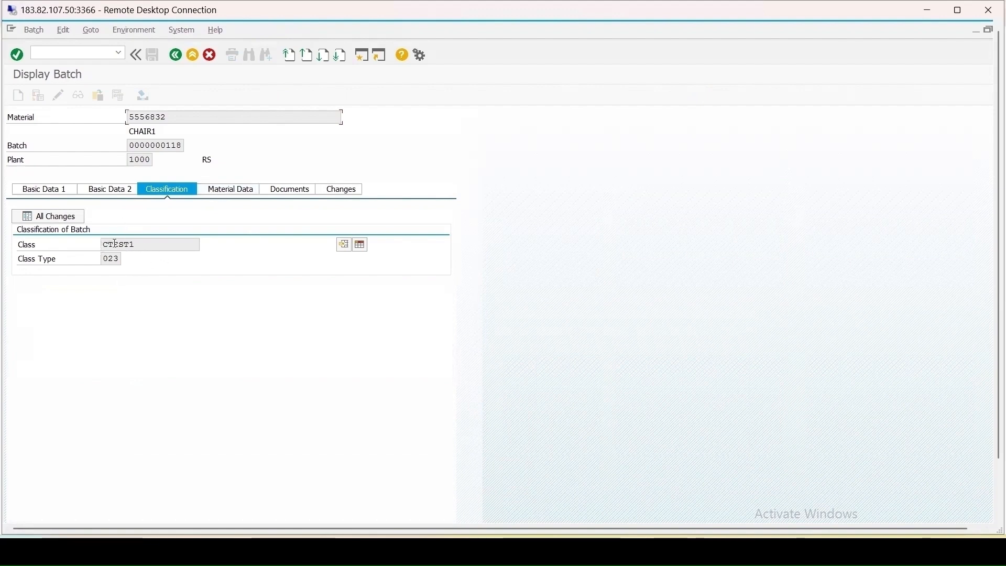
left_click(227, 190)
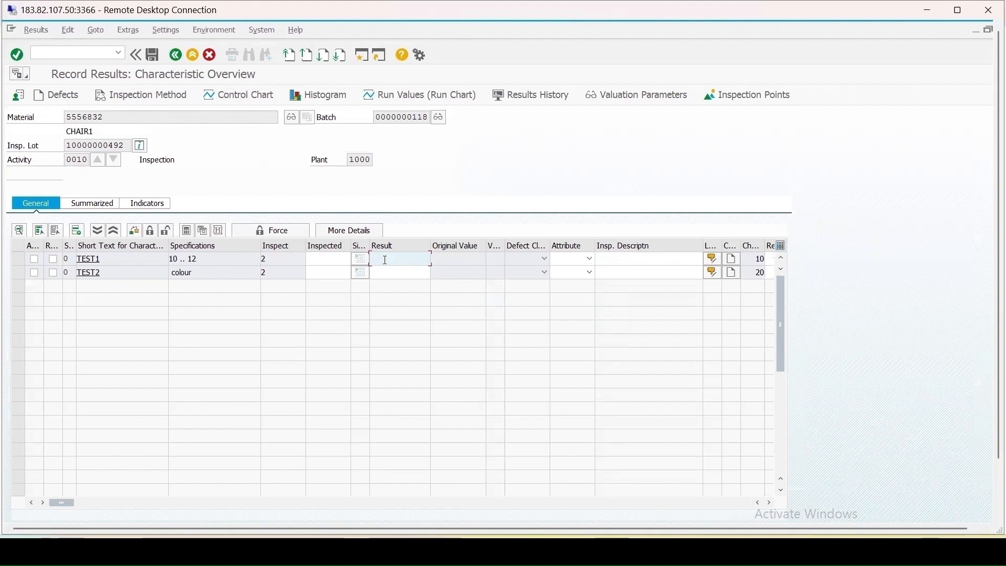
Record result 11 for characteristic TEST1 and colour 2 Blue for characteristic TEST2.
type("11")
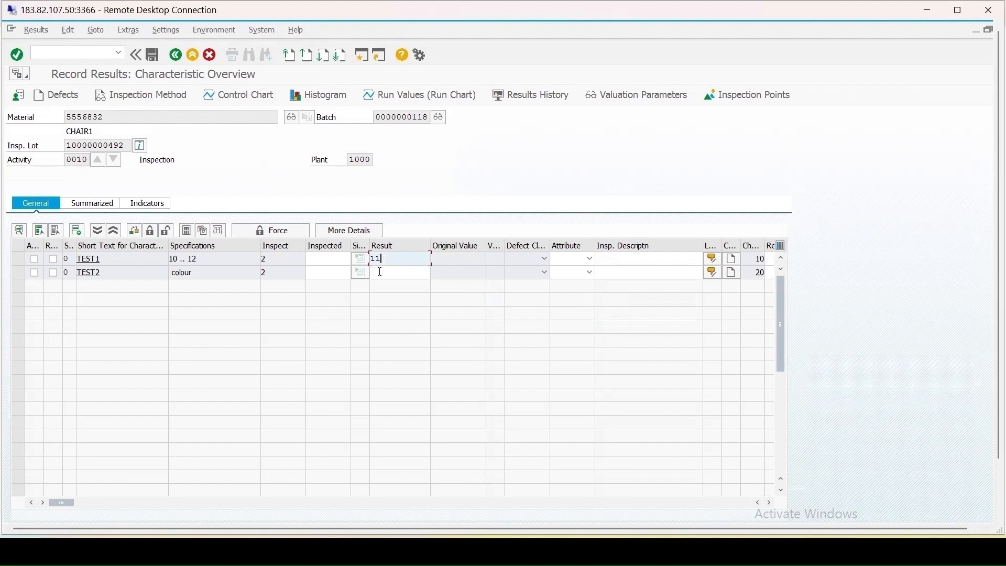
left_click(381, 272)
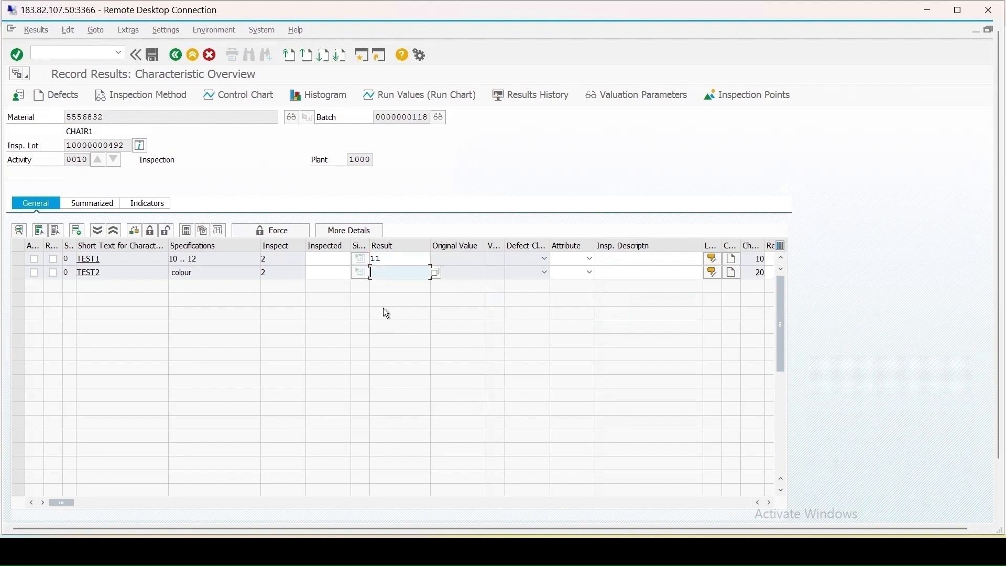
left_click(436, 273)
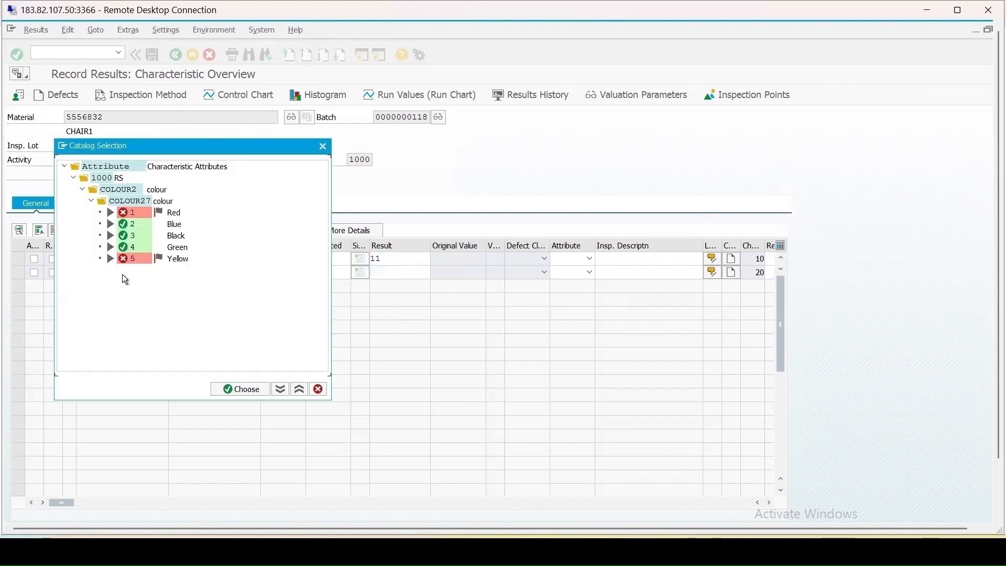
double_click(131, 225)
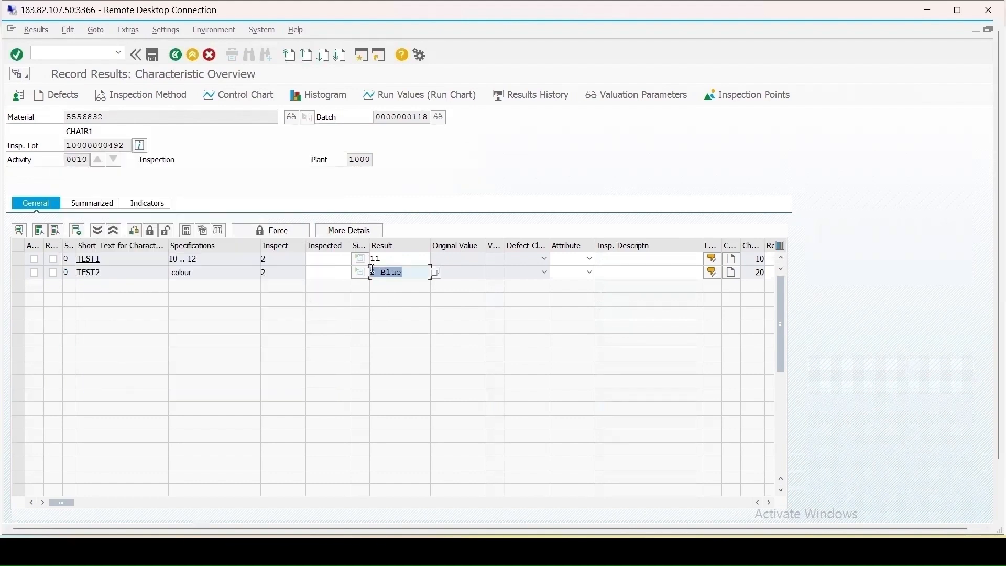
key("Return")
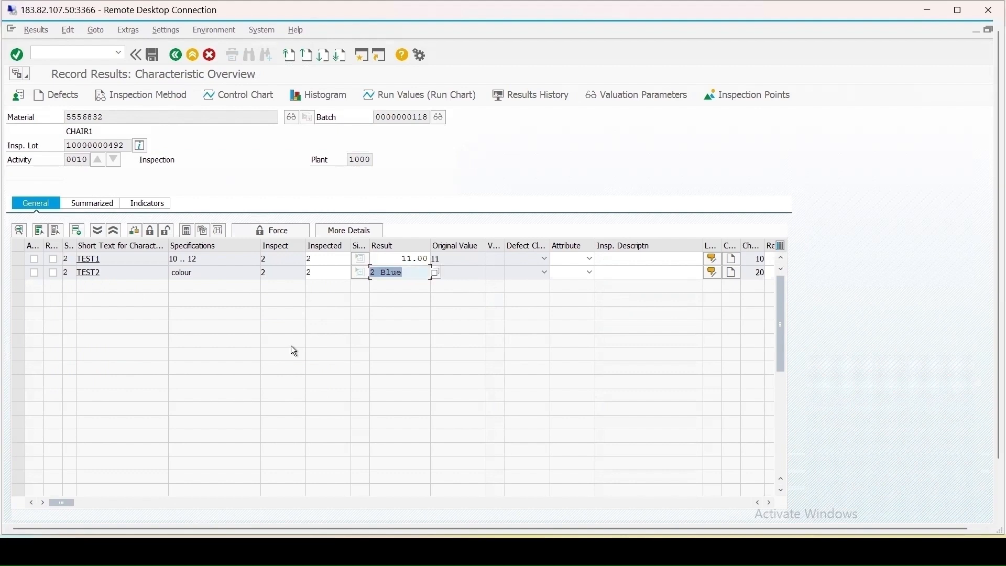
Close characteristics TEST1 and TEST2 with the manual valuation Accept and save the recorded results.
left_click(39, 231)
left_click(151, 231)
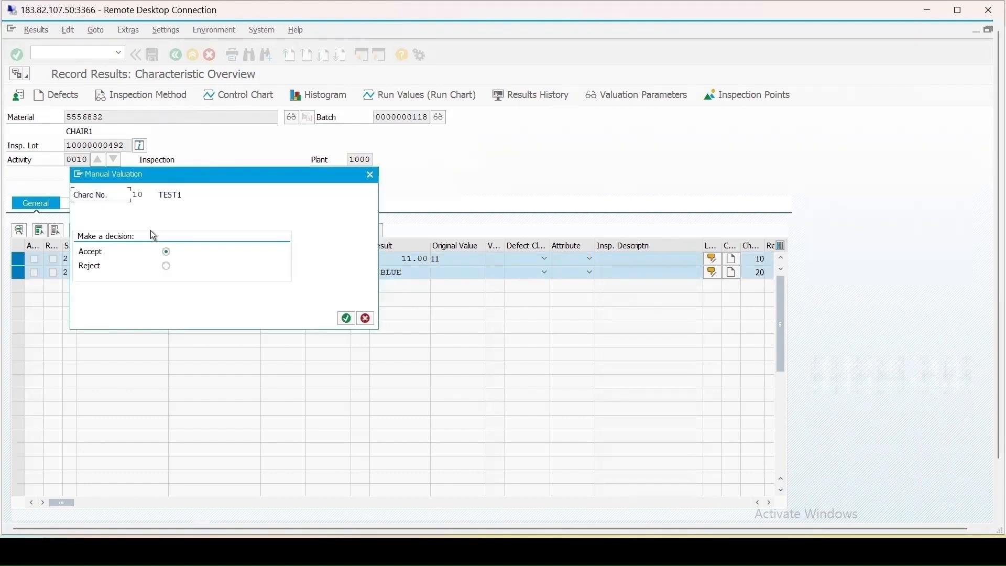
left_click(348, 320)
left_click(347, 319)
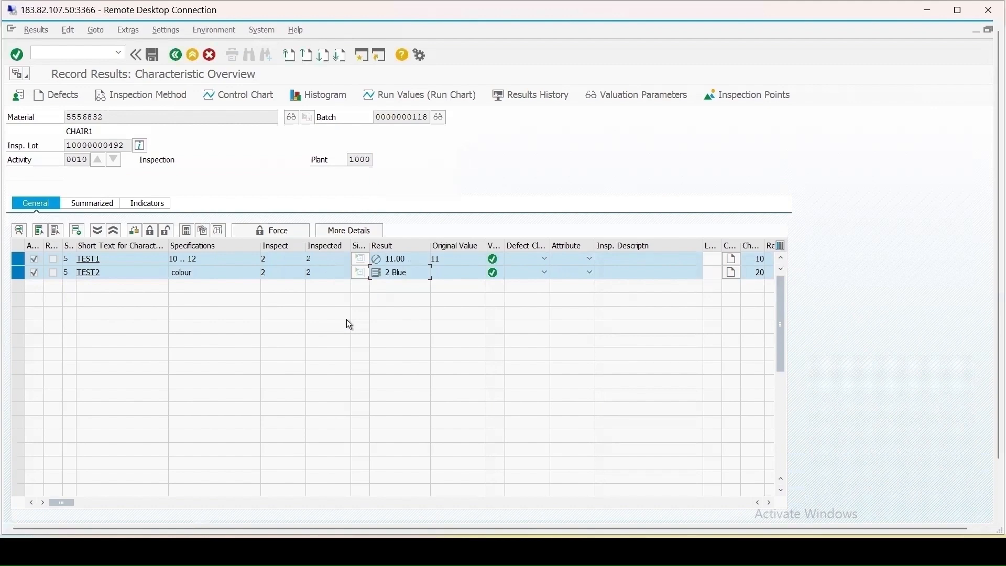
left_click(153, 55)
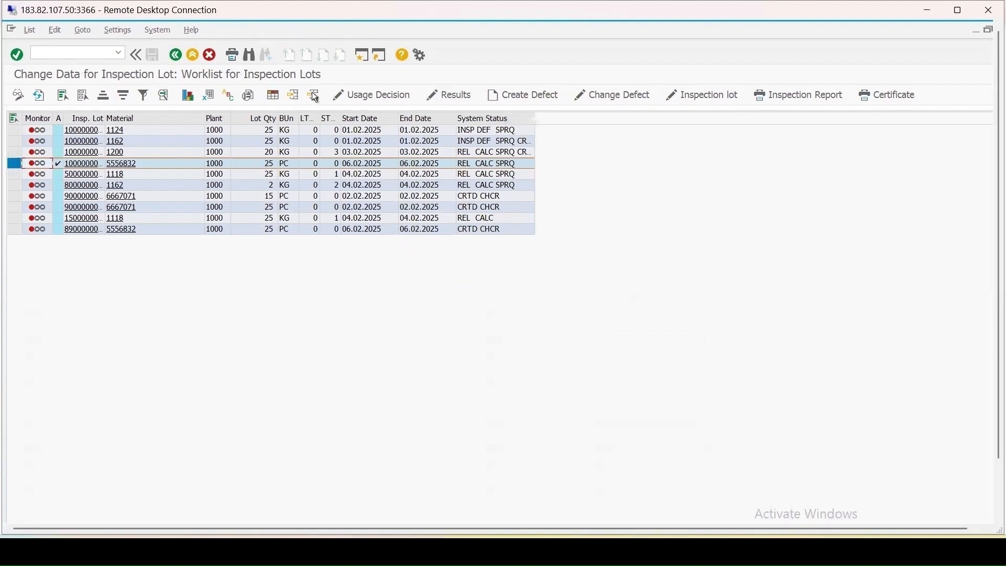
Open the usage decision for material 5556832's goods receipt lot and assign UD code A, Accept.
left_click(367, 96)
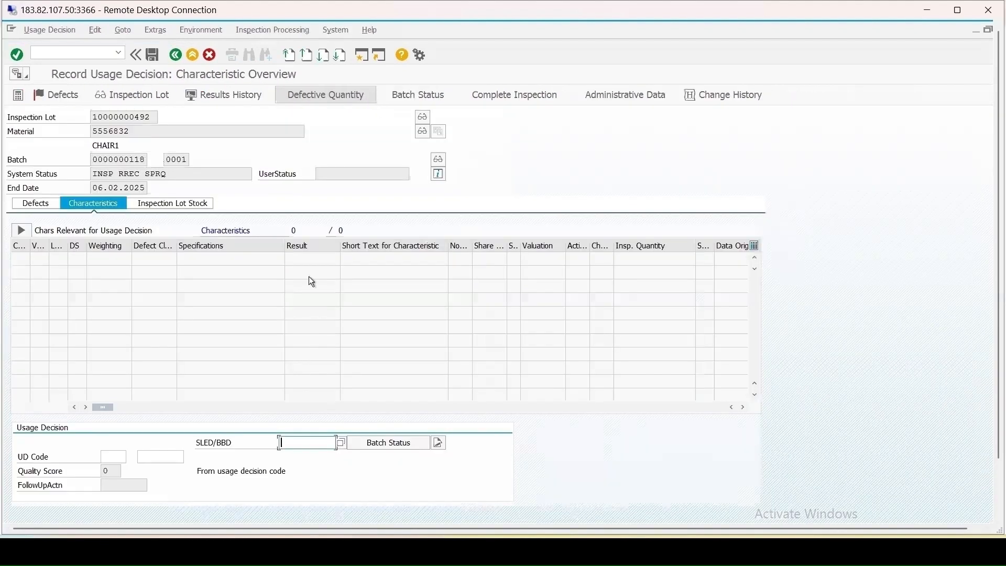
left_click(110, 456)
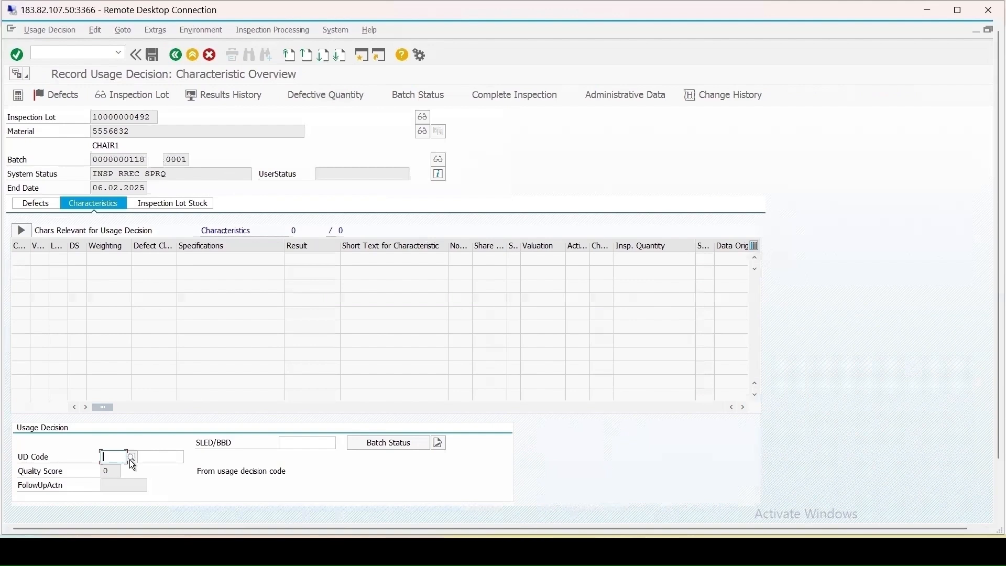
left_click(131, 458)
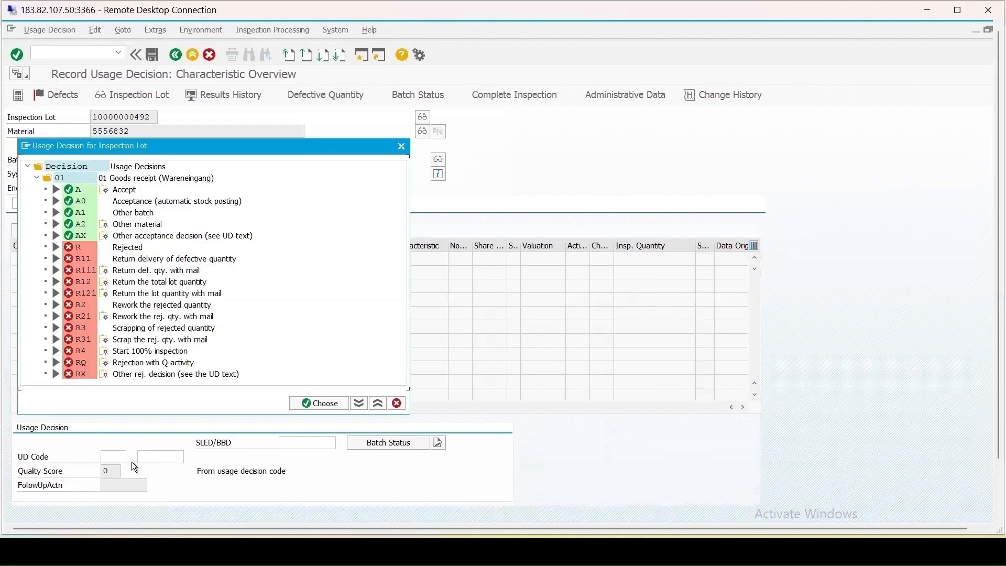
double_click(76, 194)
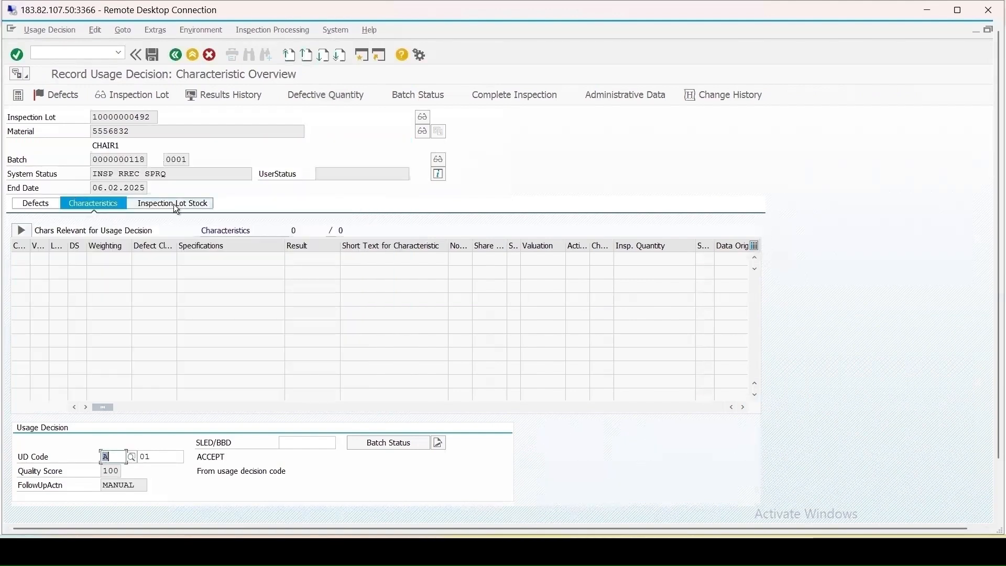
left_click_drag(92, 160, 154, 161)
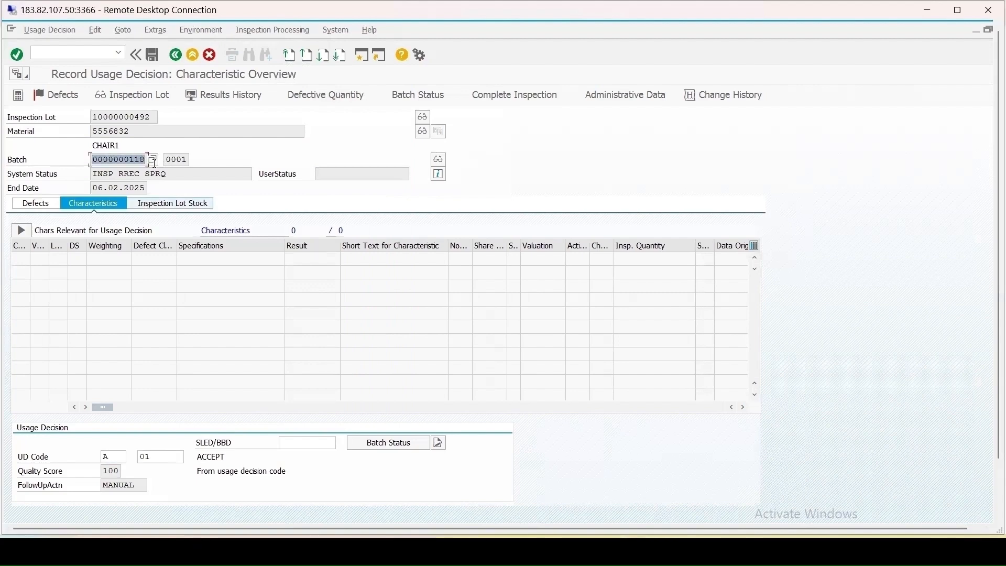
left_click(153, 162)
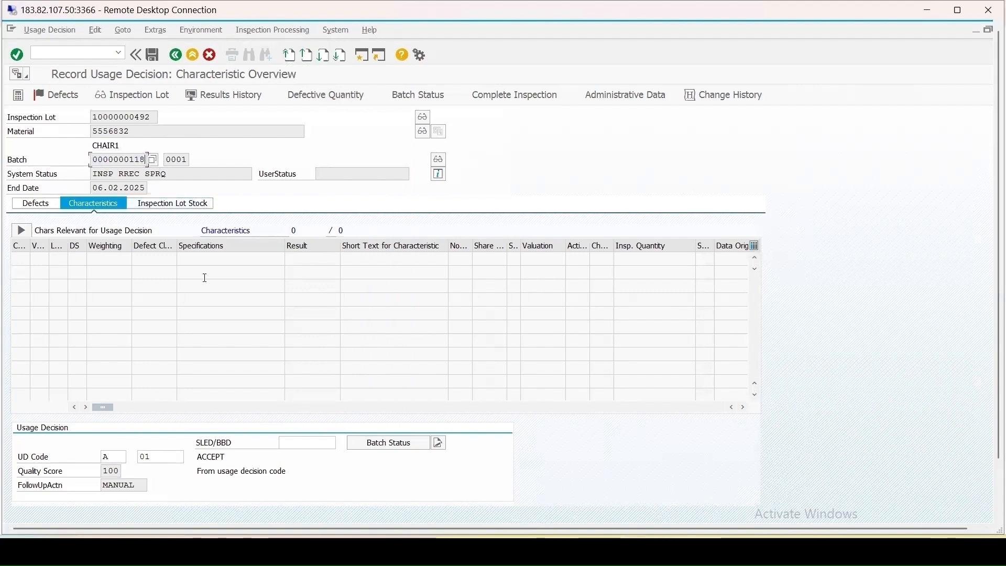
Post 25 PC of the inspection lot stock to unrestricted use in storage location 0001 and save the usage decision.
left_click(184, 208)
type("25")
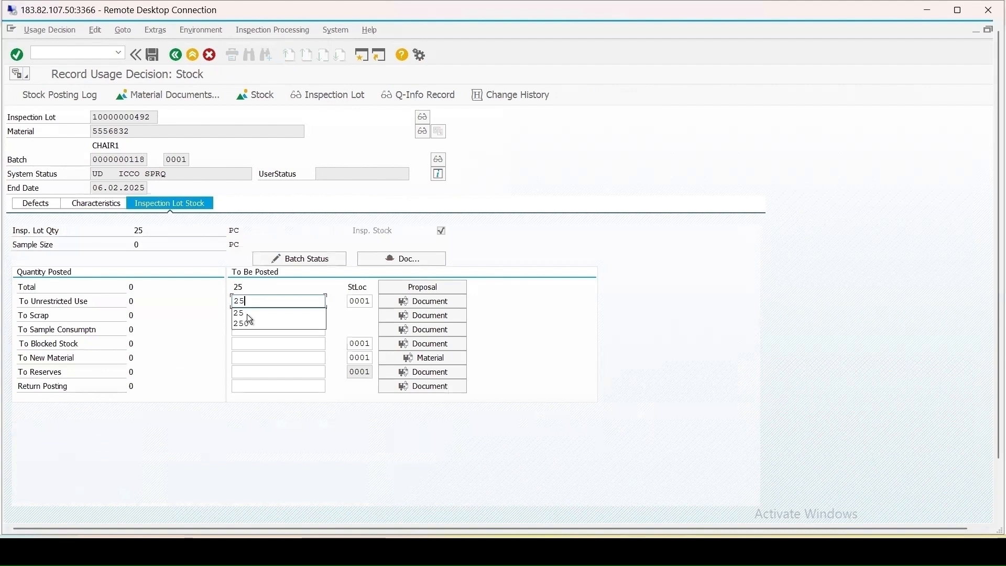
key("Return")
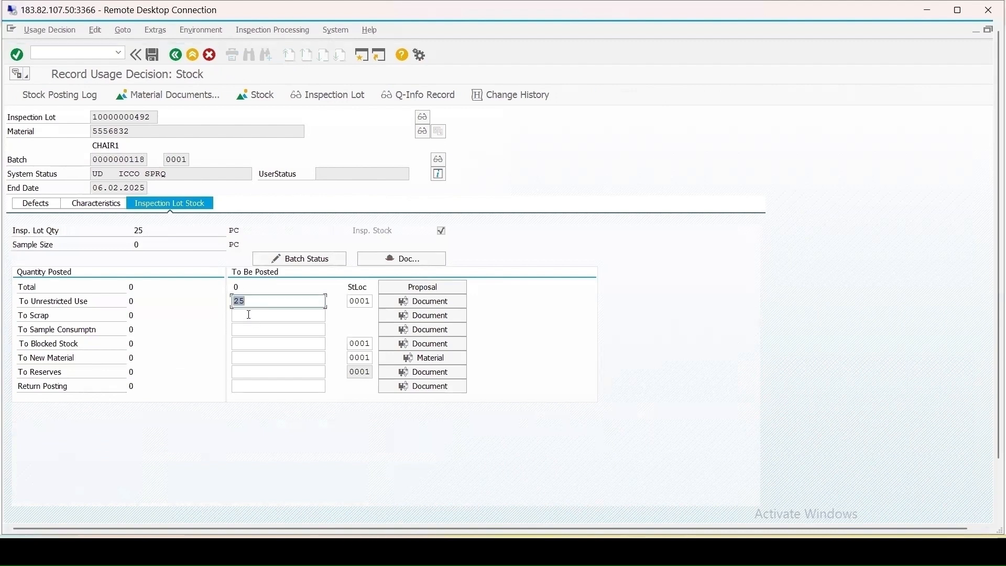
left_click(153, 54)
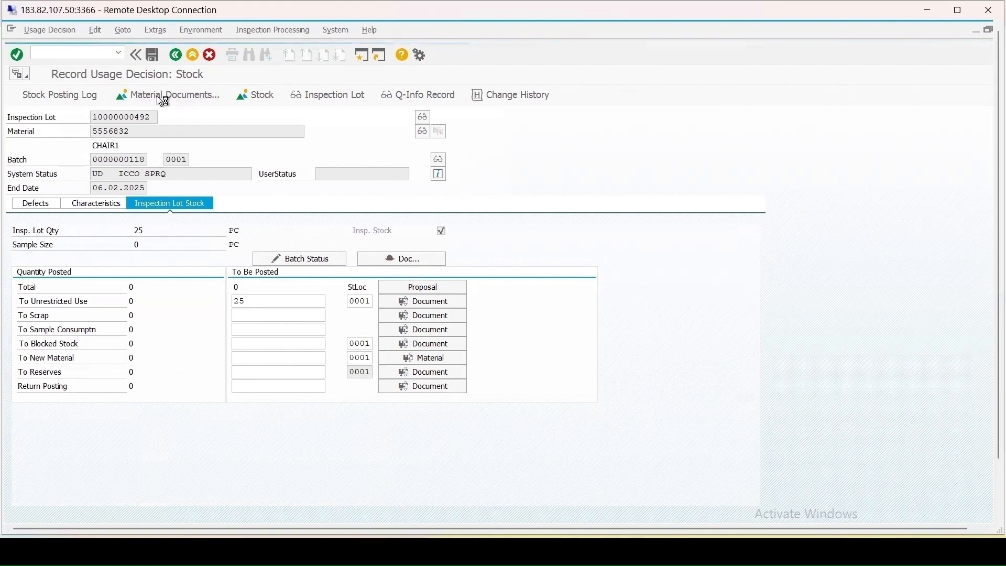
Start a new SAP session and open batch display with transaction MSC3N.
left_click(361, 51)
left_click(120, 53)
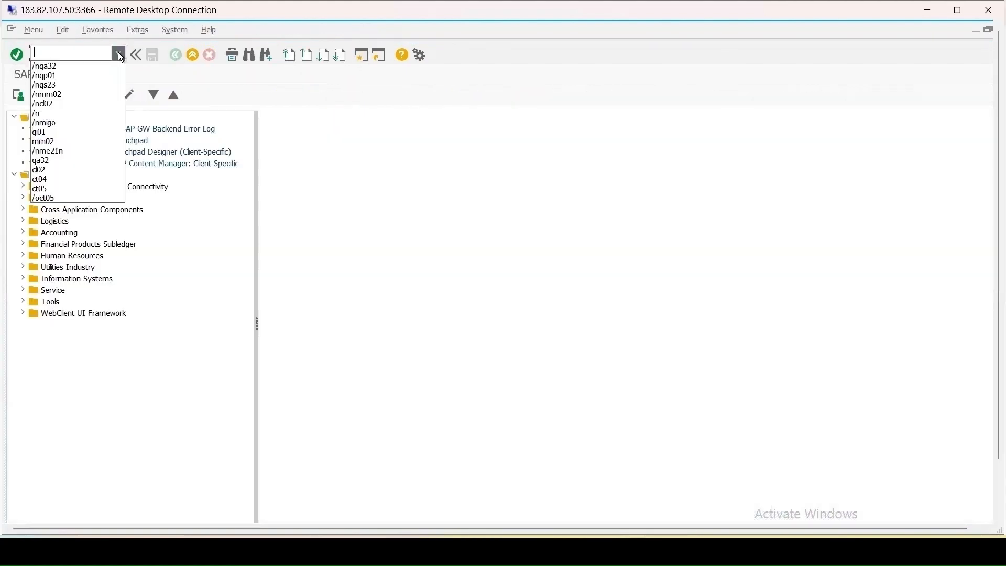
left_click(12, 125)
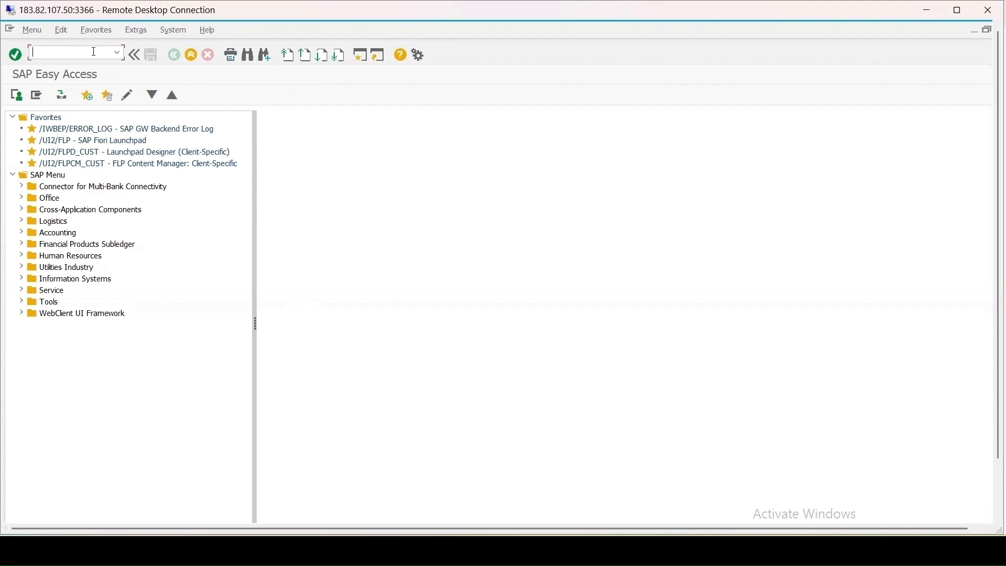
left_click(115, 53)
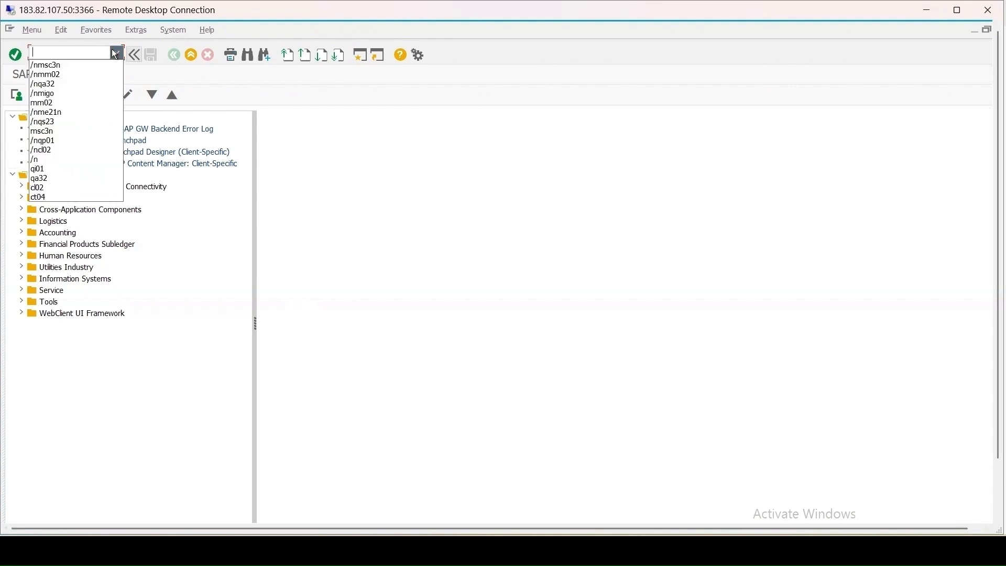
left_click(43, 65)
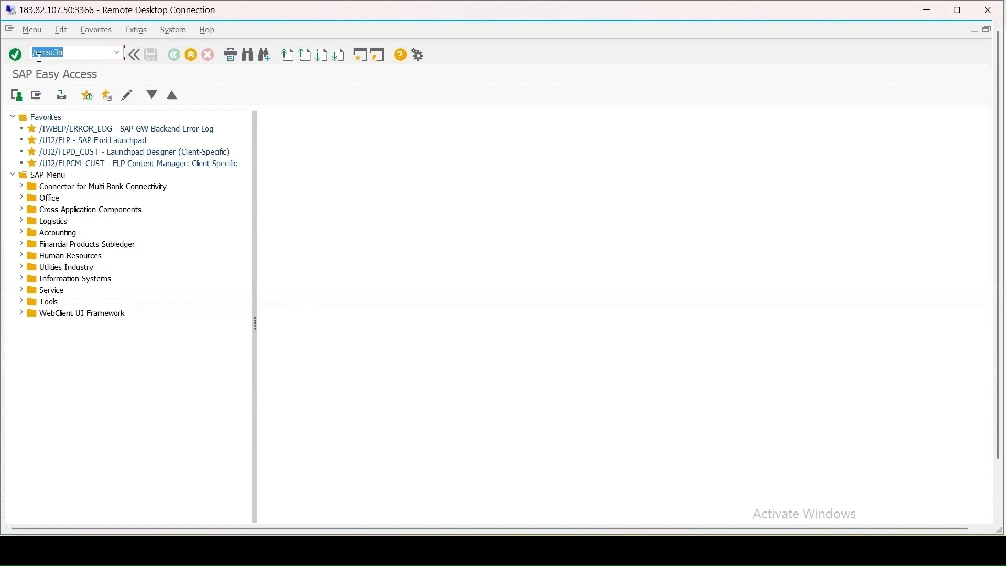
key("Return")
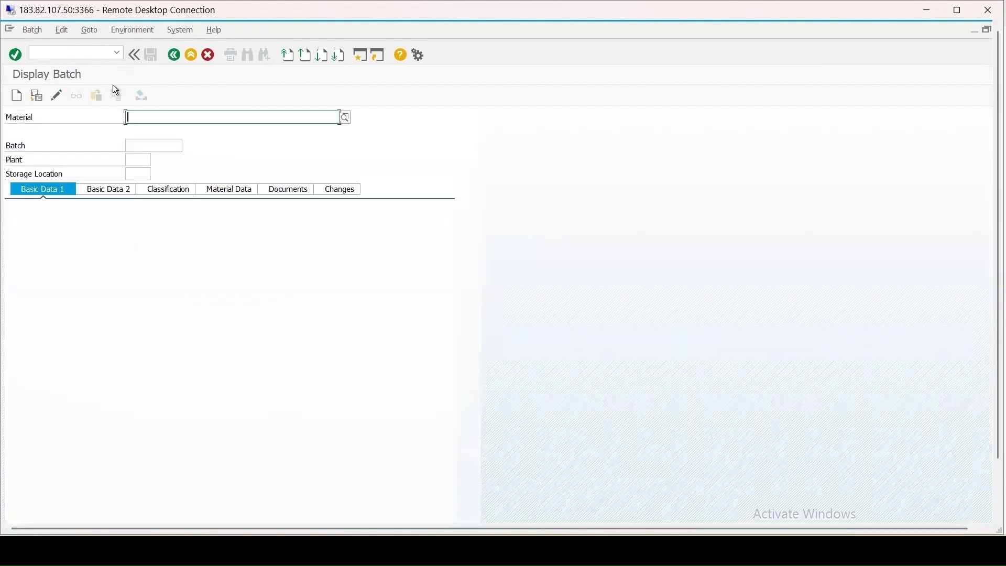
type("5")
left_click(142, 128)
left_click(145, 147)
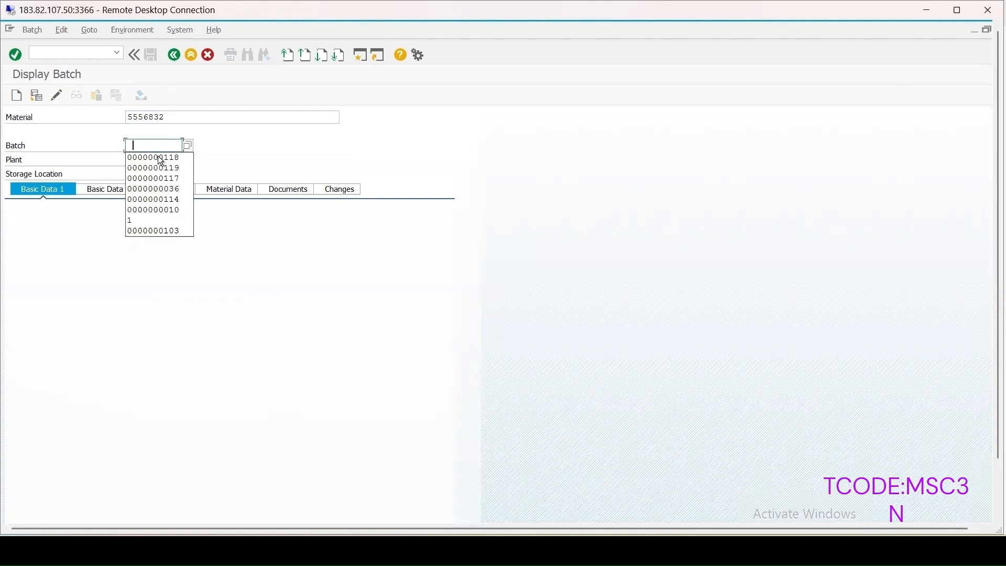
left_click(178, 156)
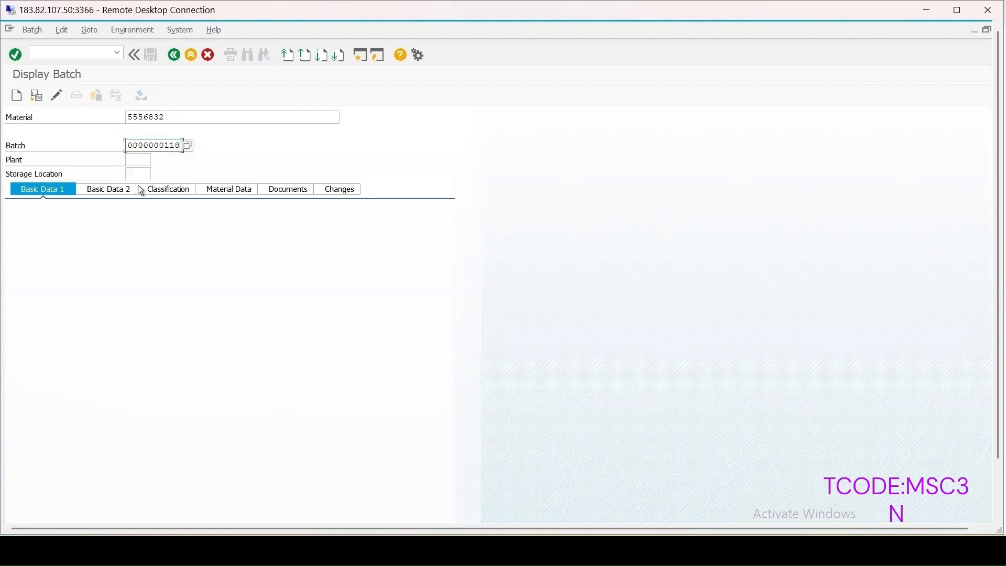
key("Tab")
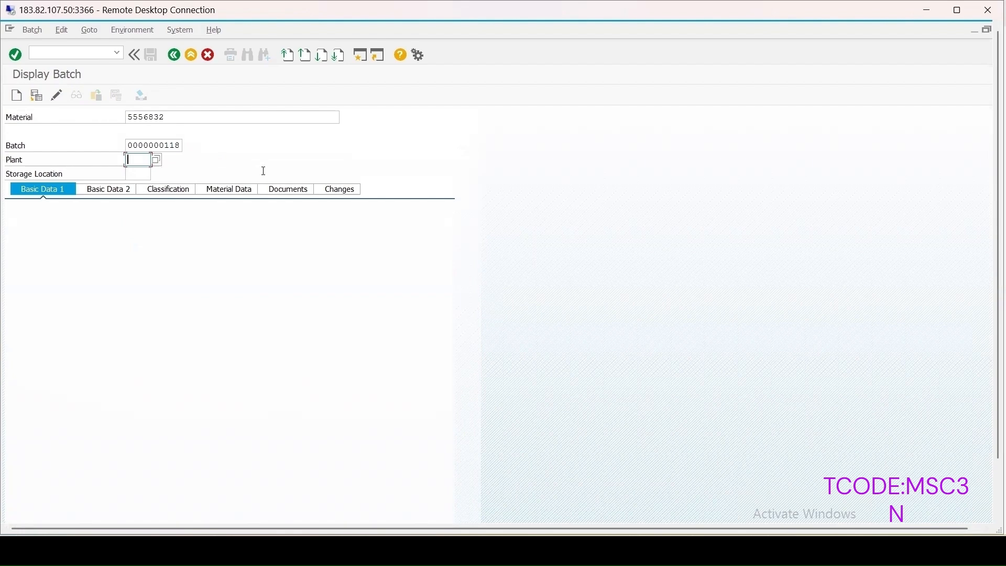
type("1000")
key("Return")
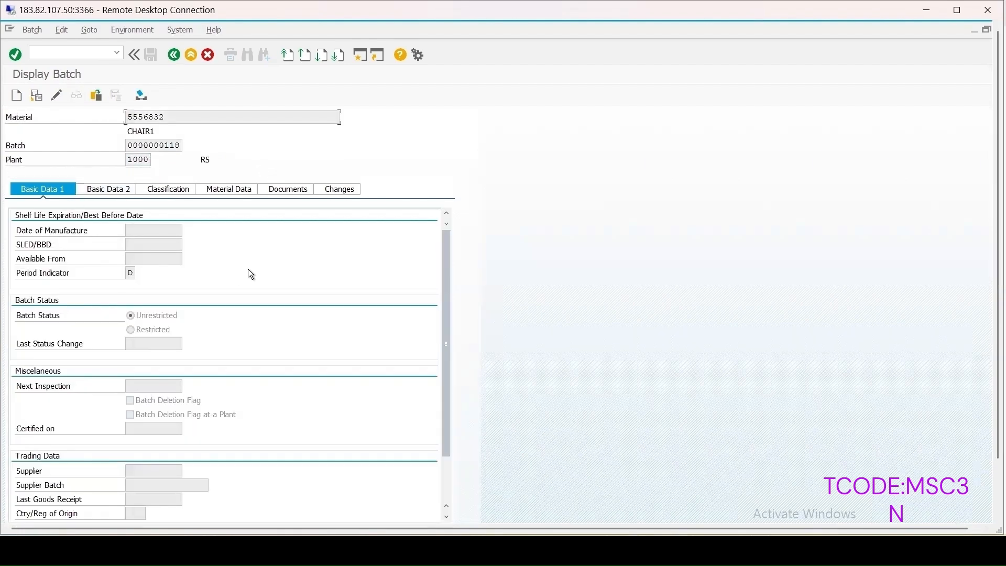
left_click(110, 191)
left_click(171, 191)
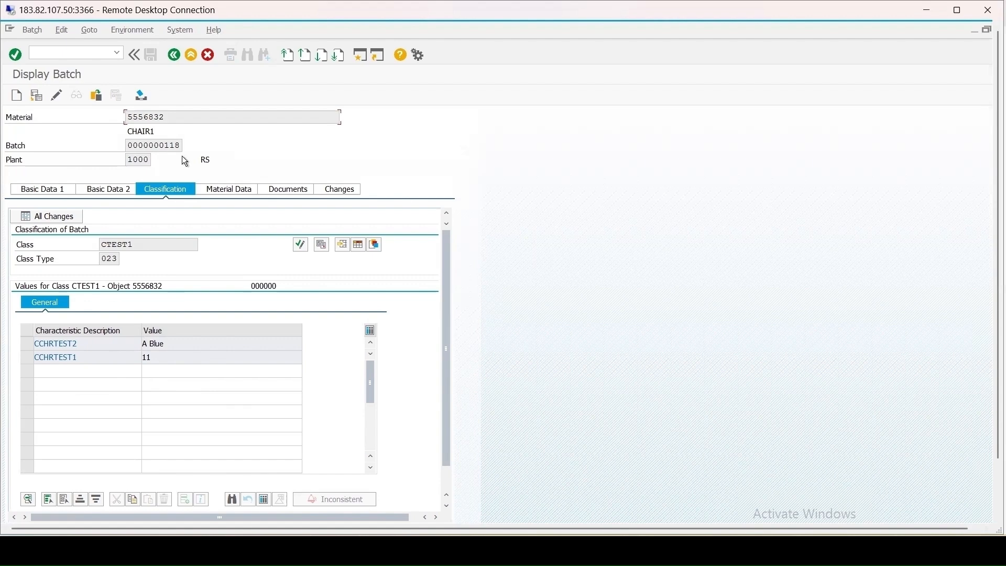
Start a new SAP session and open the inspection lot selection with transaction QA32.
left_click(360, 55)
type("qa")
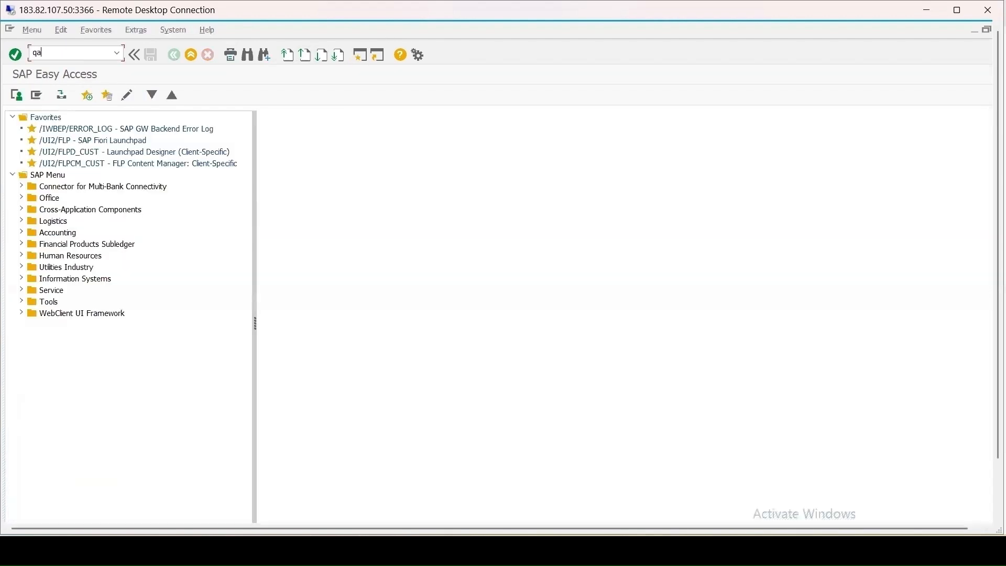
type("32")
key("Return")
List all inspection lots in plant 1000 with lot origin 01, Goods Receipt, regardless of usage decision.
left_click(40, 359)
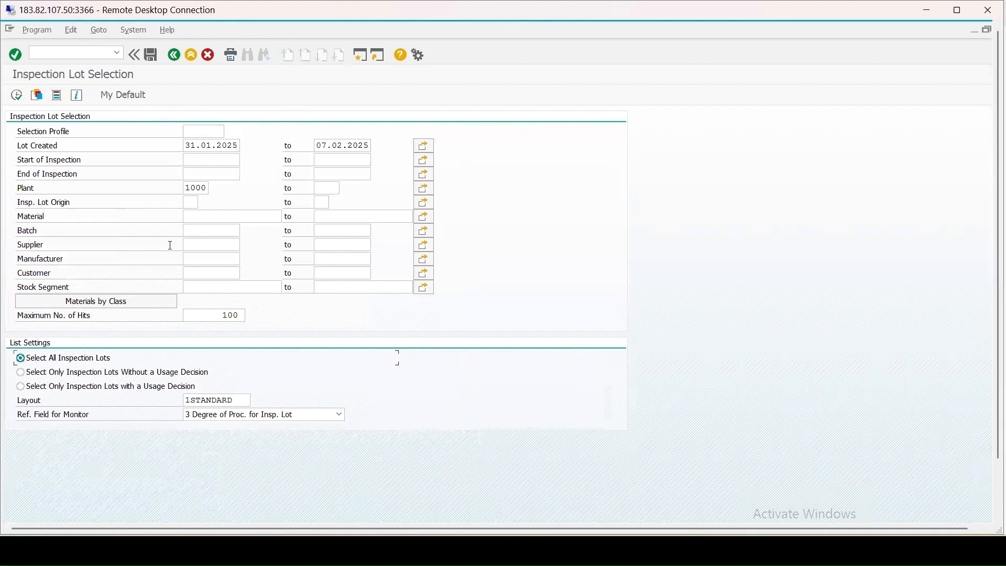
left_click(226, 205)
type("01")
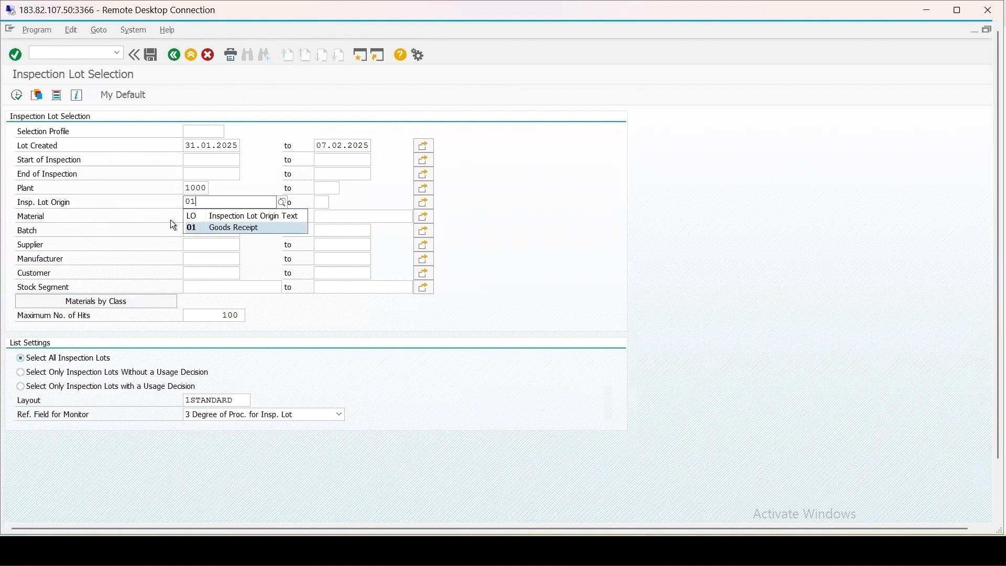
left_click(194, 227)
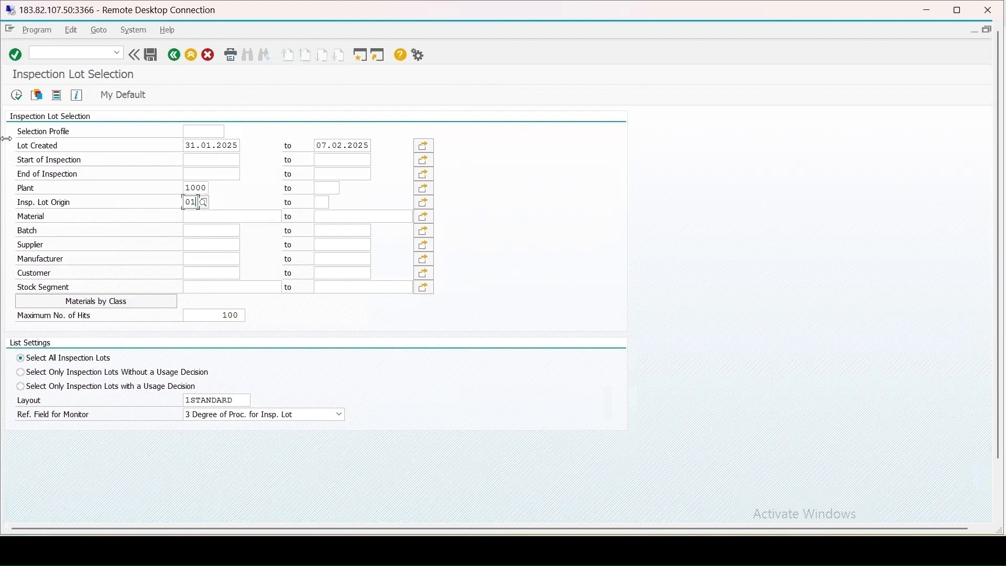
left_click(16, 97)
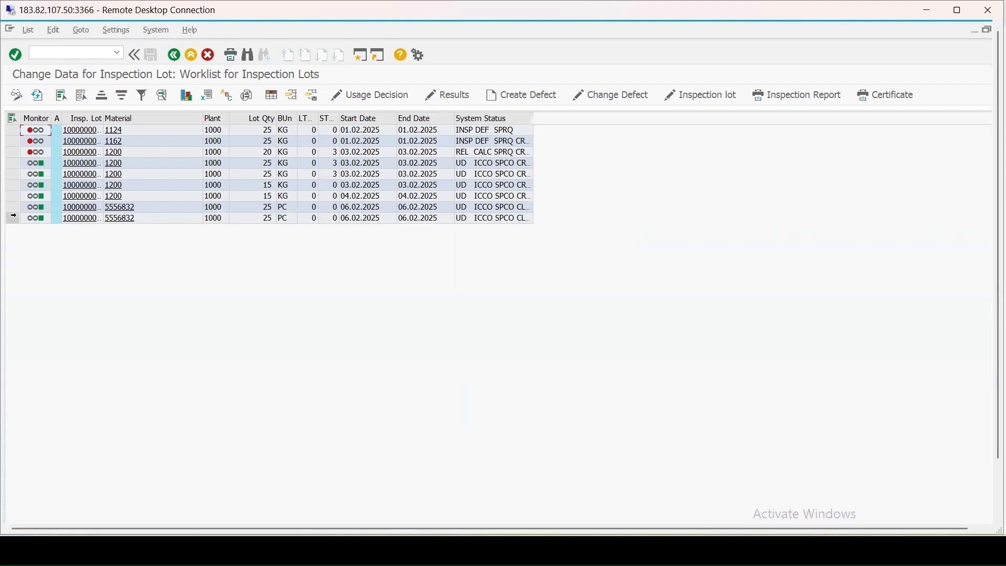
Select the first listed inspection lot of material 5556832, switch the worklist to display mode and show its results.
left_click(13, 218)
left_click(13, 207)
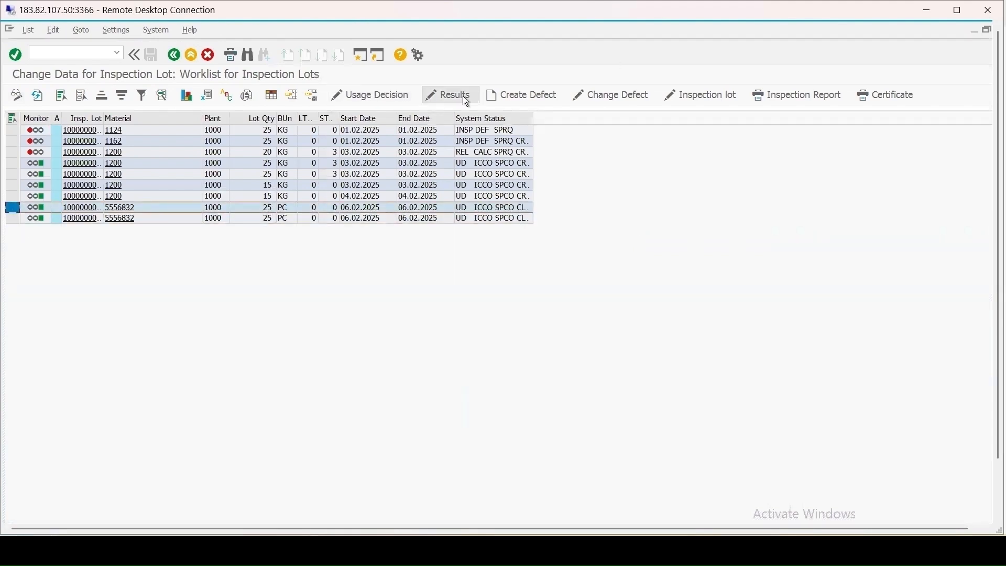
left_click(17, 96)
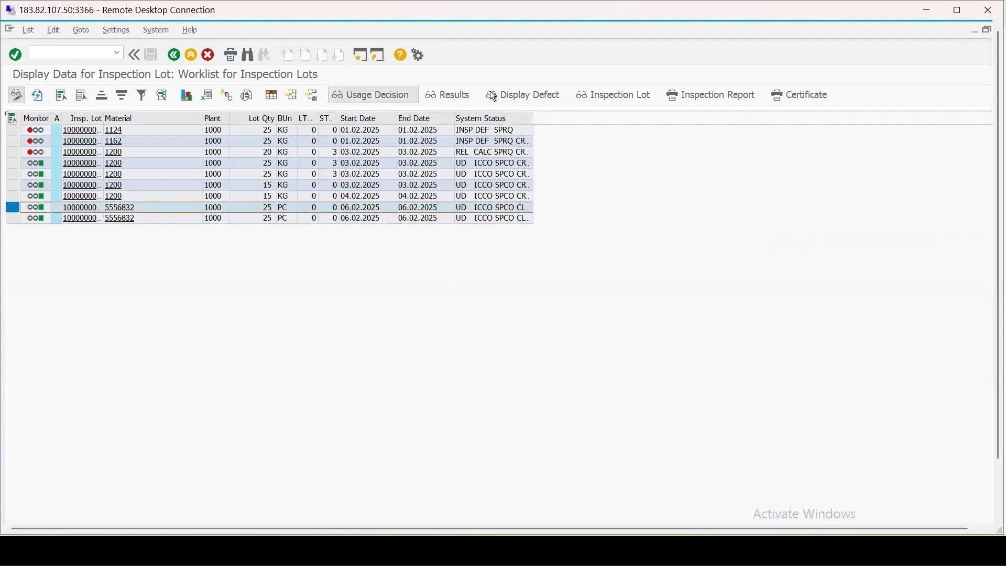
left_click(441, 96)
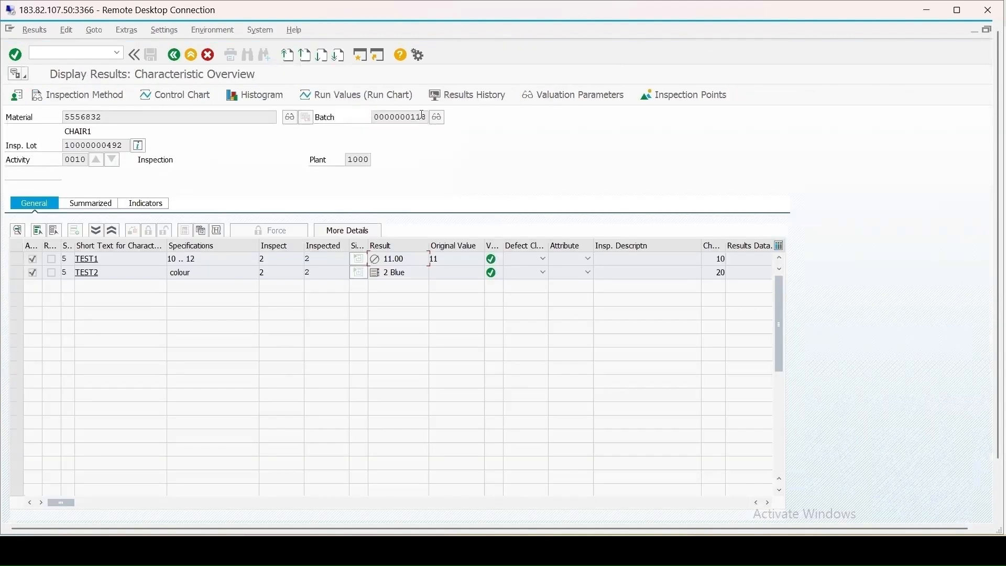
Compare the batch and material numbers in the results display with those in the batch display session.
left_click_drag(428, 118, 355, 119)
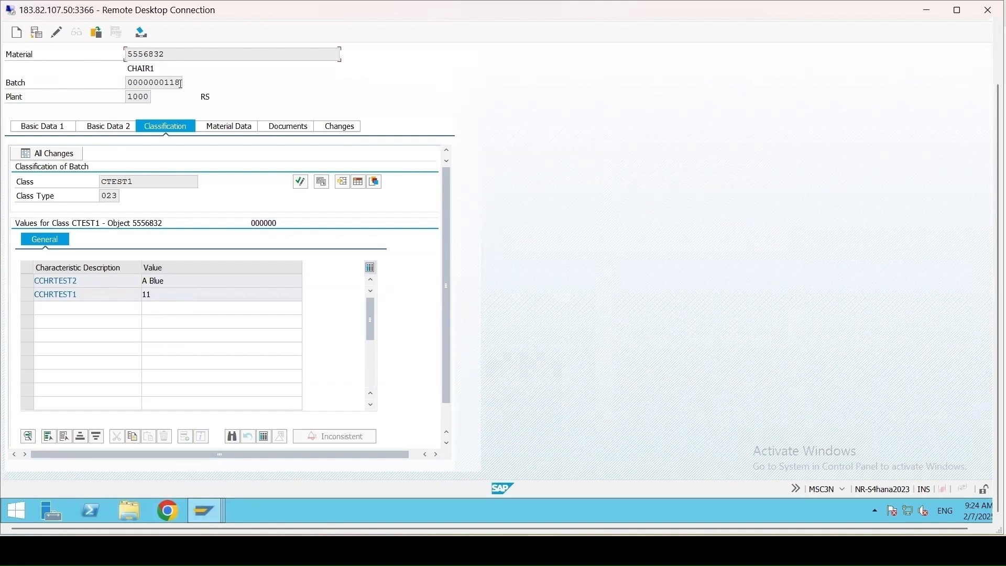
left_click_drag(181, 83, 67, 83)
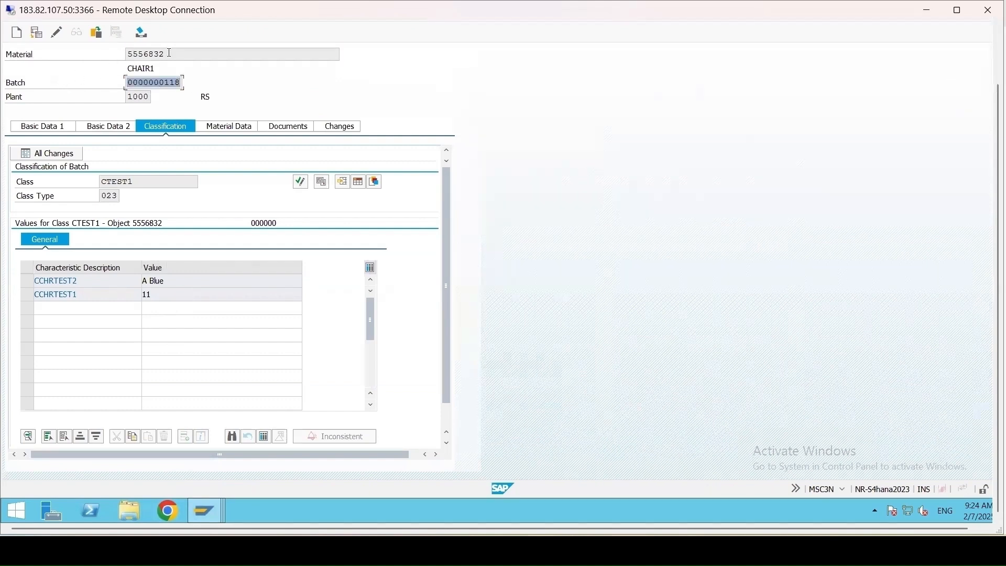
left_click_drag(169, 53, 80, 54)
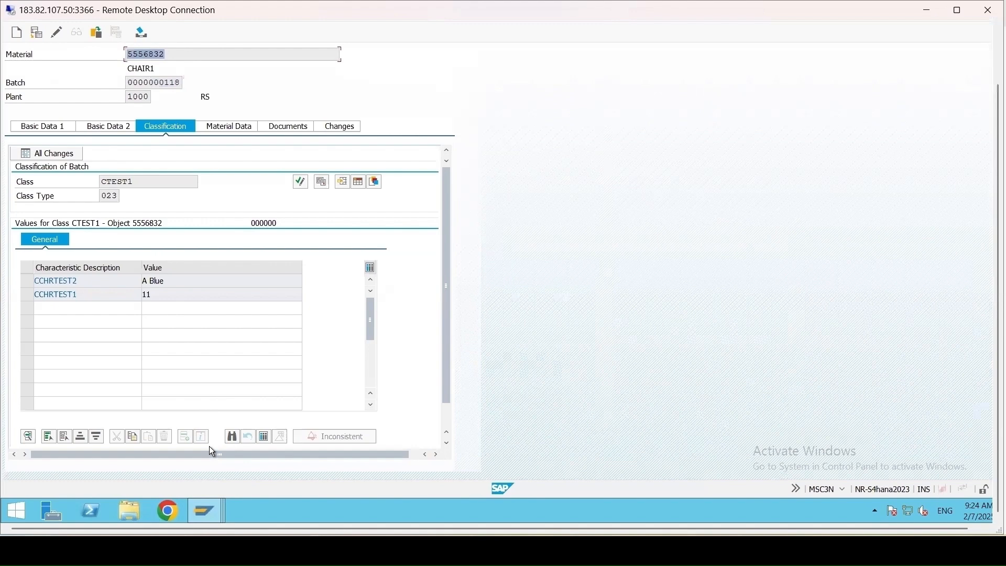
left_click(205, 510)
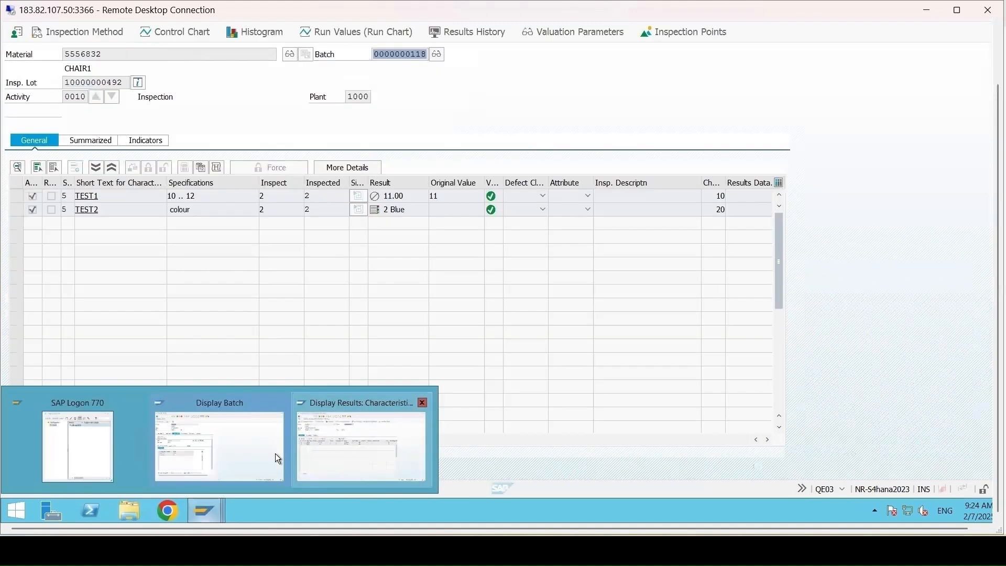
left_click(328, 460)
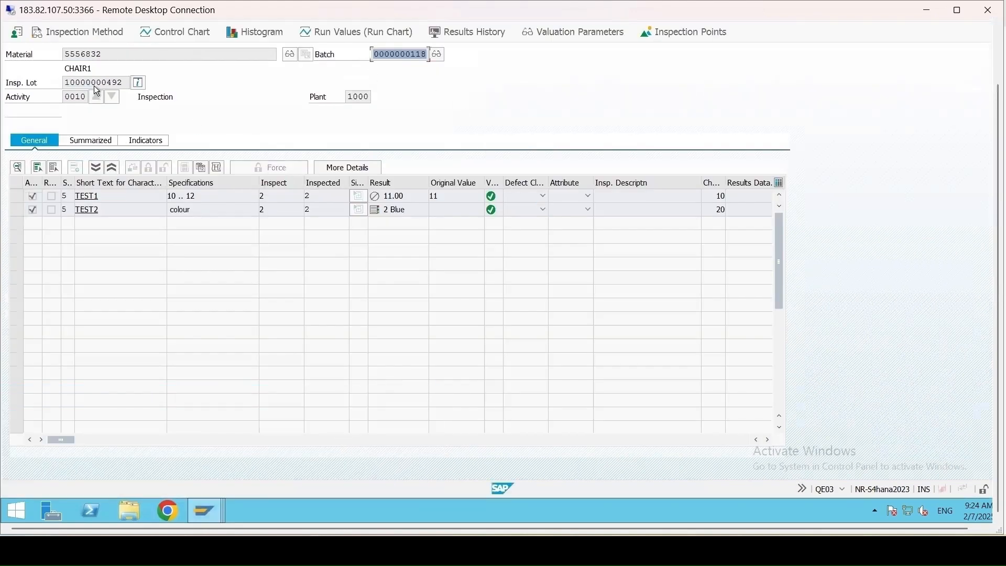
left_click_drag(997, 245, 997, 181)
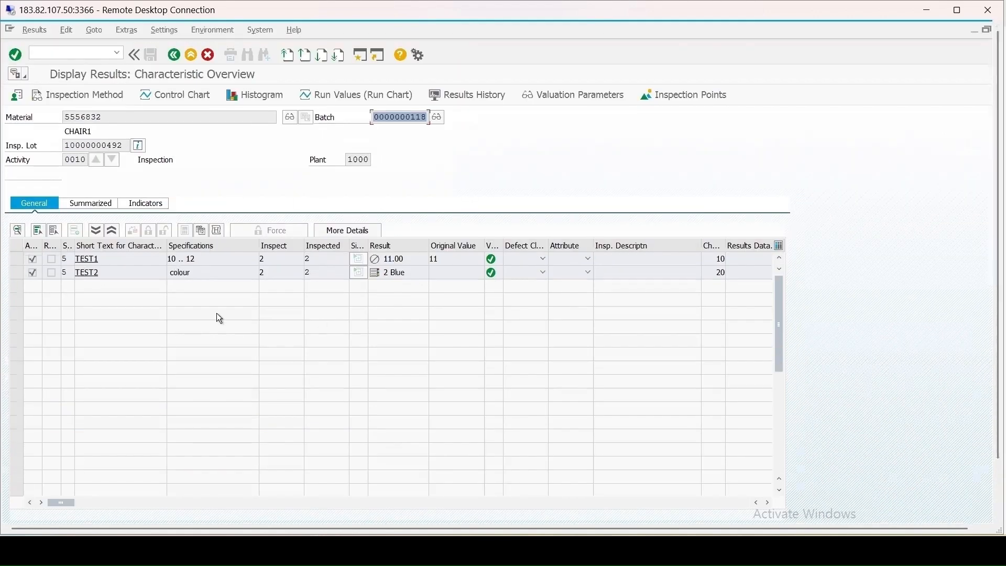
Leave the results display and open the usage decision of the selected material 5556832 lot from the worklist.
left_click(99, 53)
type("/n")
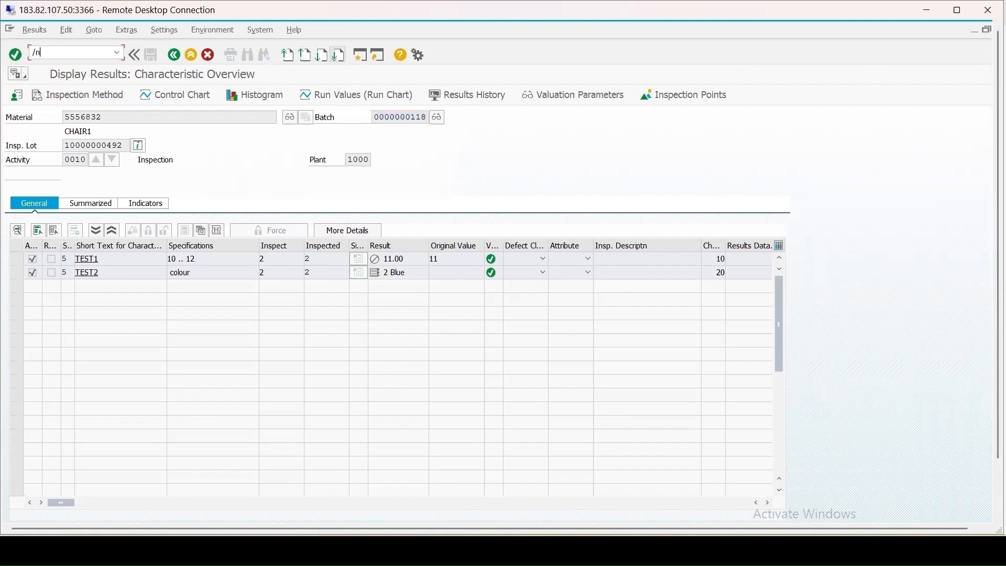
key("Return")
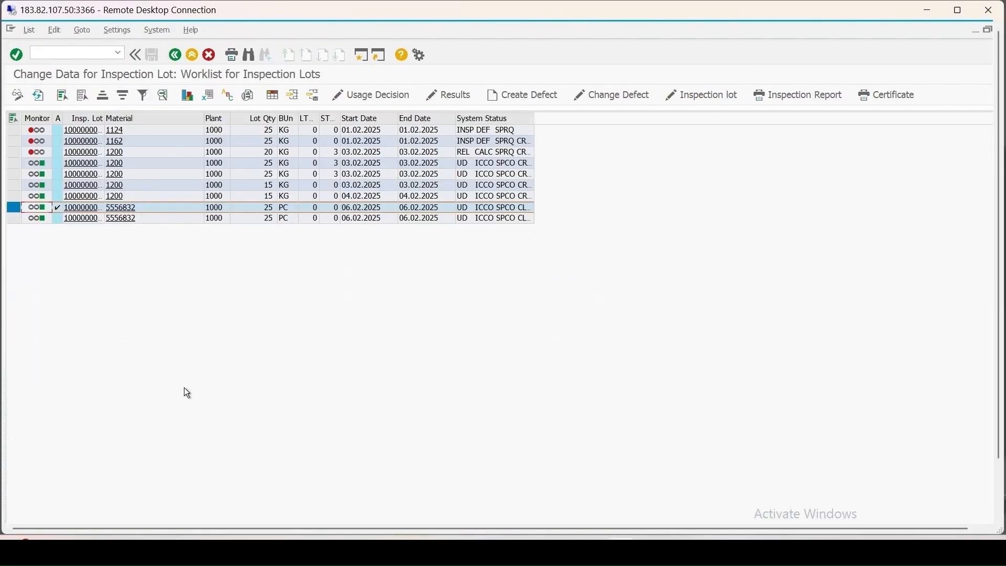
left_click(371, 99)
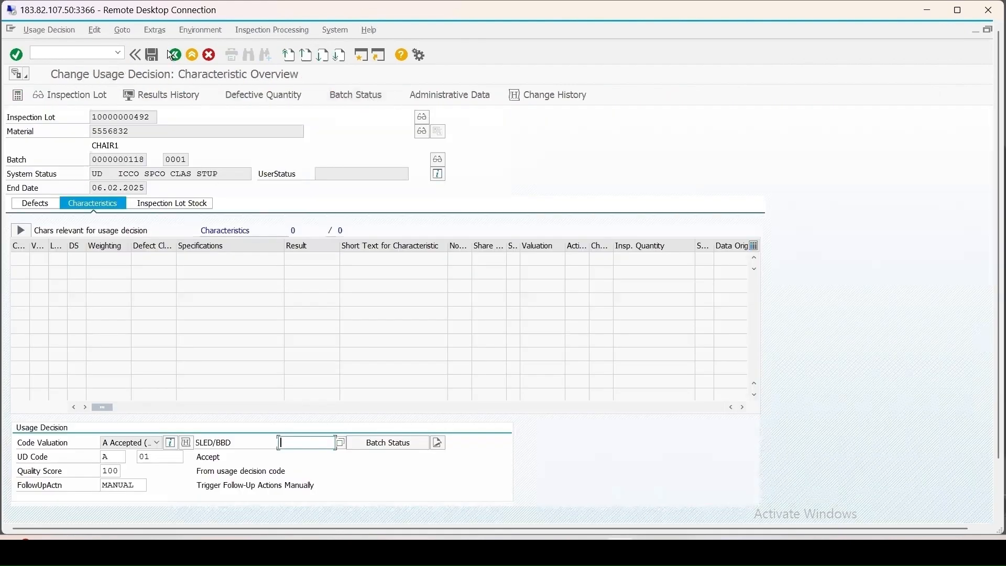
double_click(143, 158)
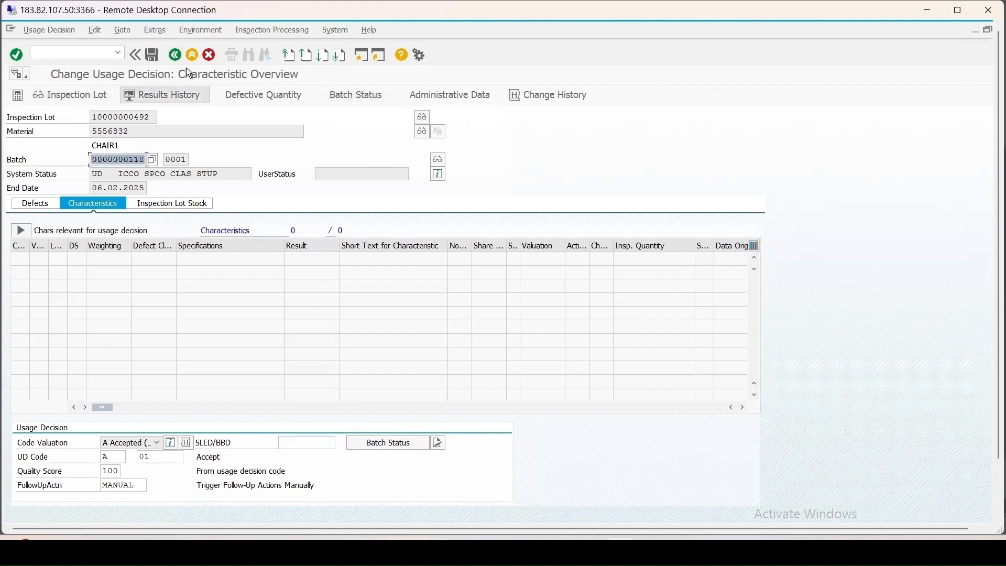
left_click(155, 31)
mouse_move(180, 190)
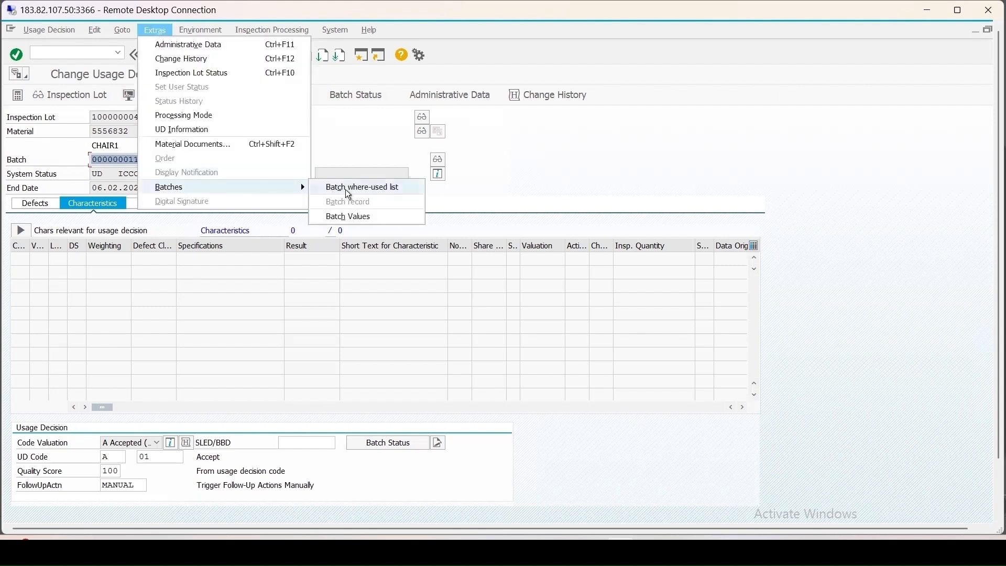
left_click(342, 219)
left_click_drag(367, 201, 601, 188)
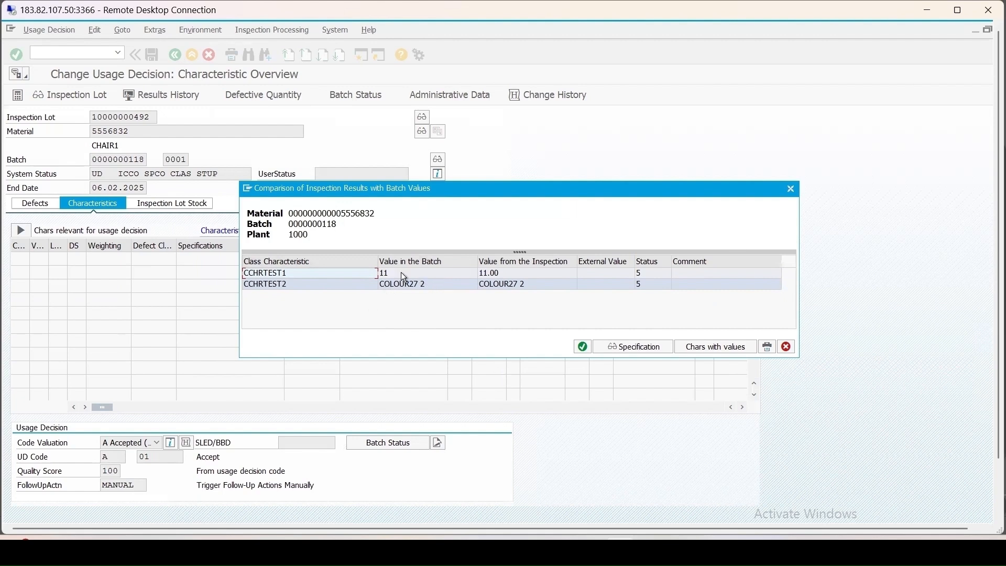
left_click(785, 347)
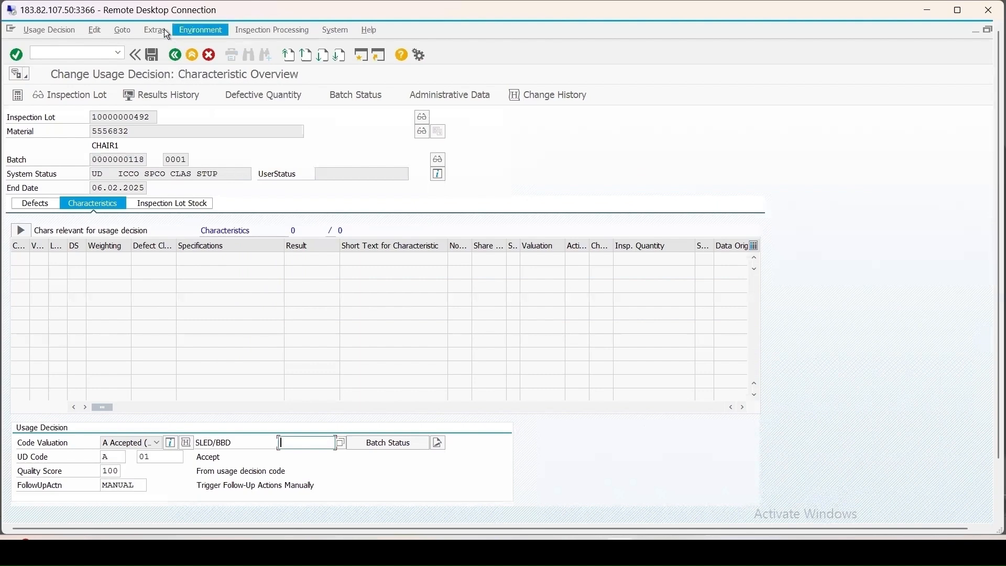
left_click(151, 29)
mouse_move(178, 188)
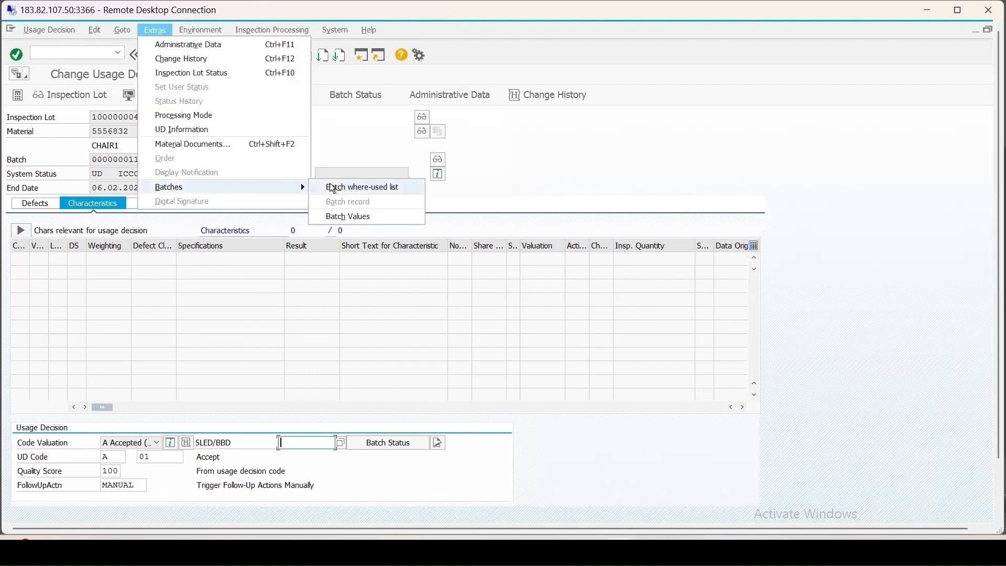
left_click(334, 190)
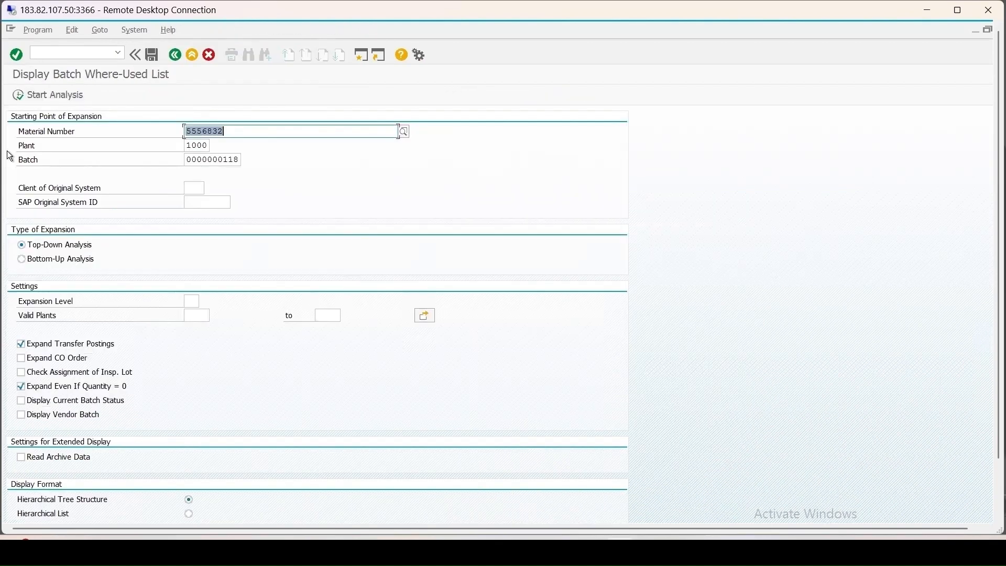
left_click(19, 96)
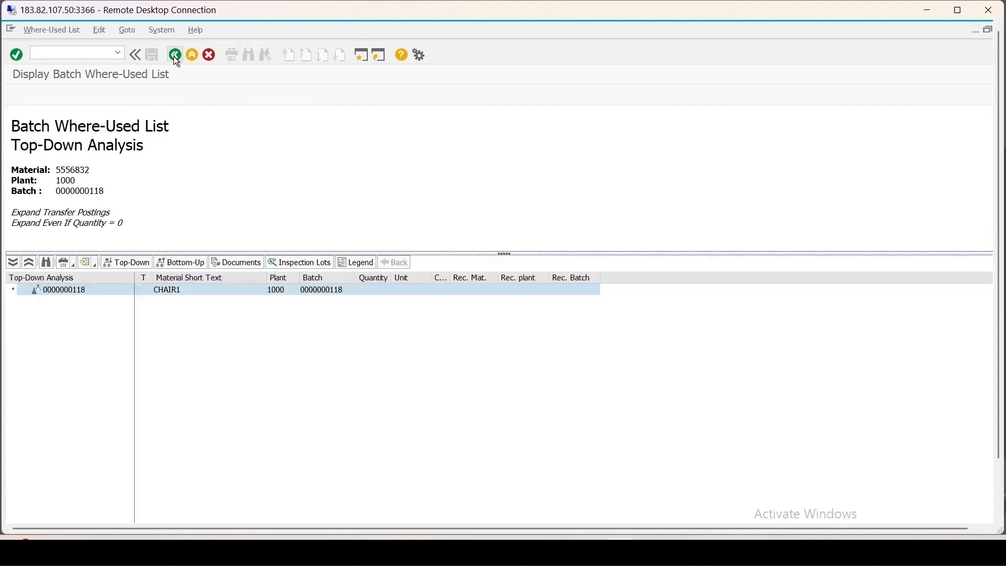
left_click(175, 55)
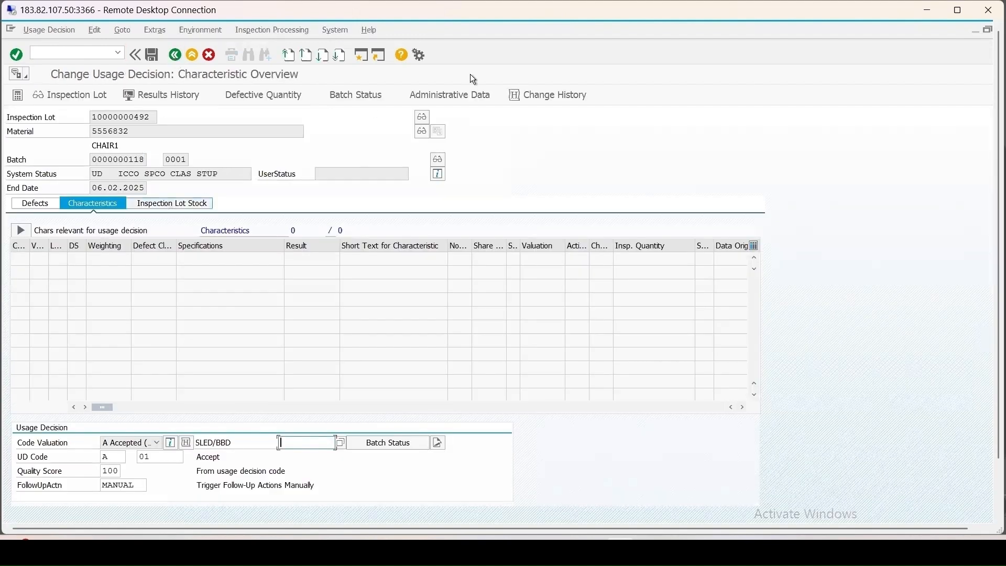
Check the batch status settings without changing them, and display the batch's classification from the usage decision.
left_click(361, 96)
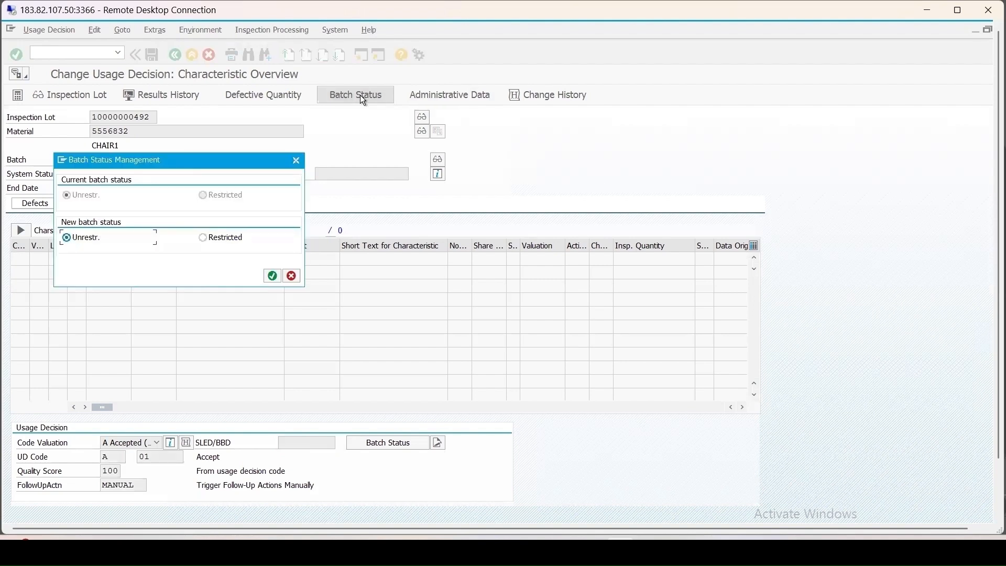
left_click(297, 160)
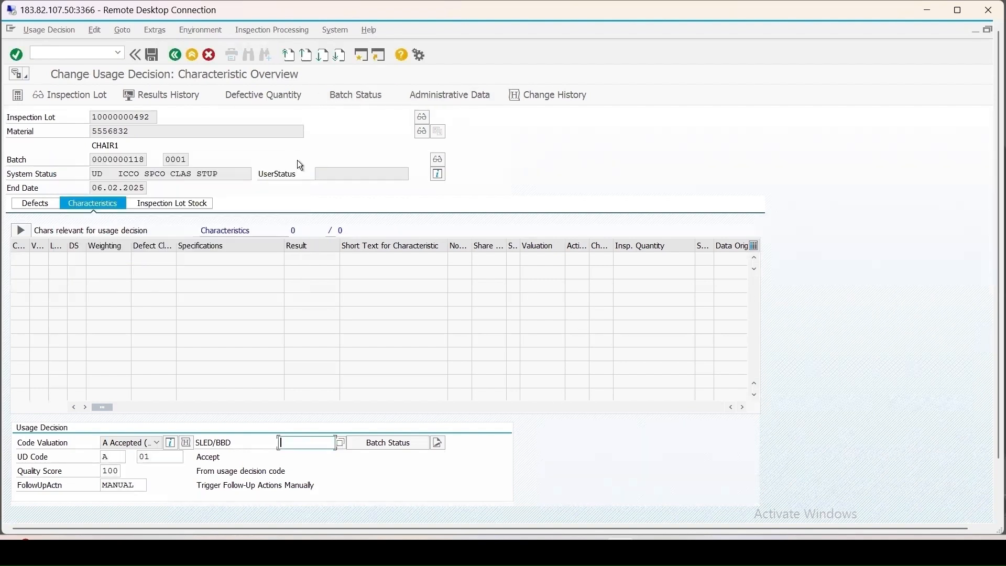
left_click(125, 157)
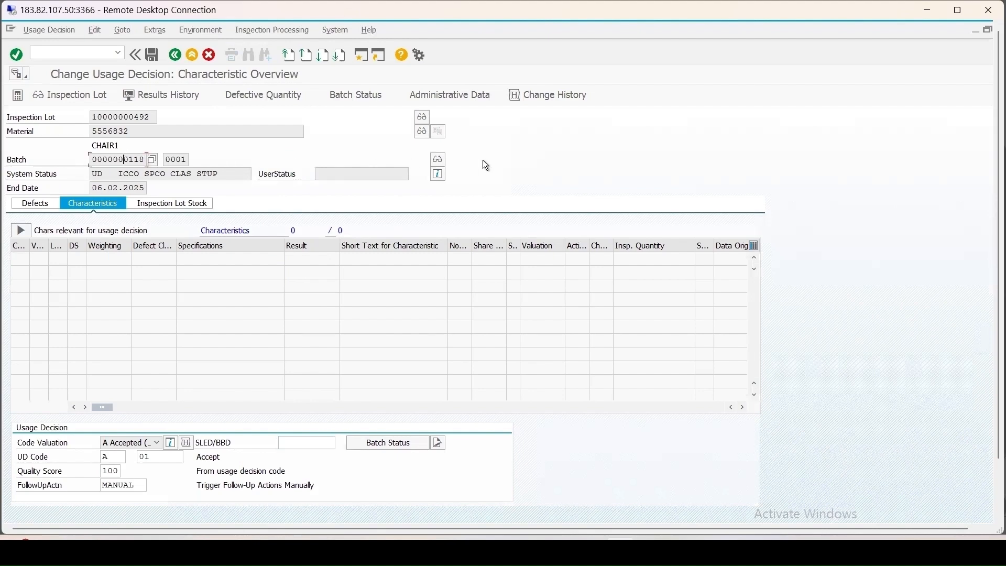
left_click(442, 164)
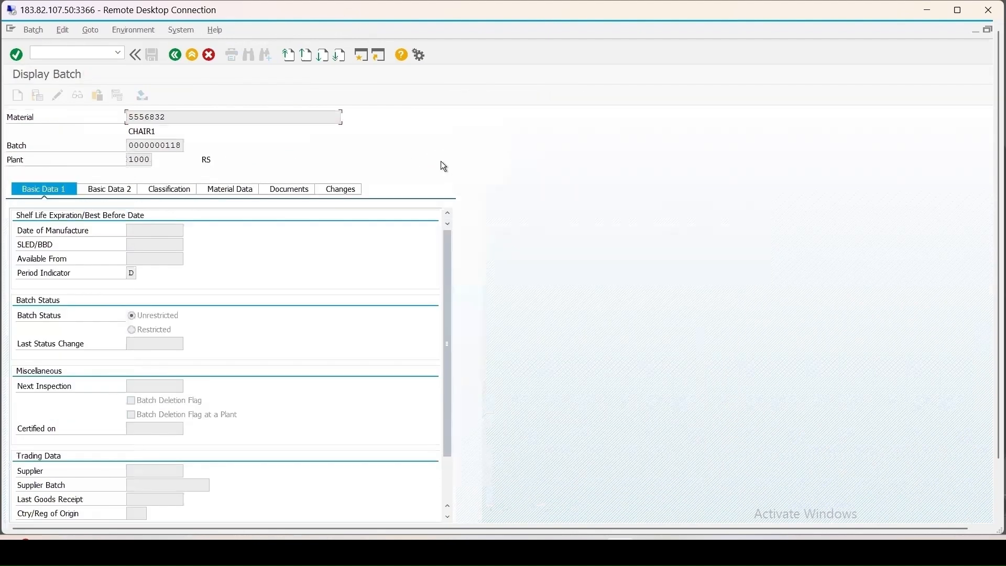
left_click(175, 193)
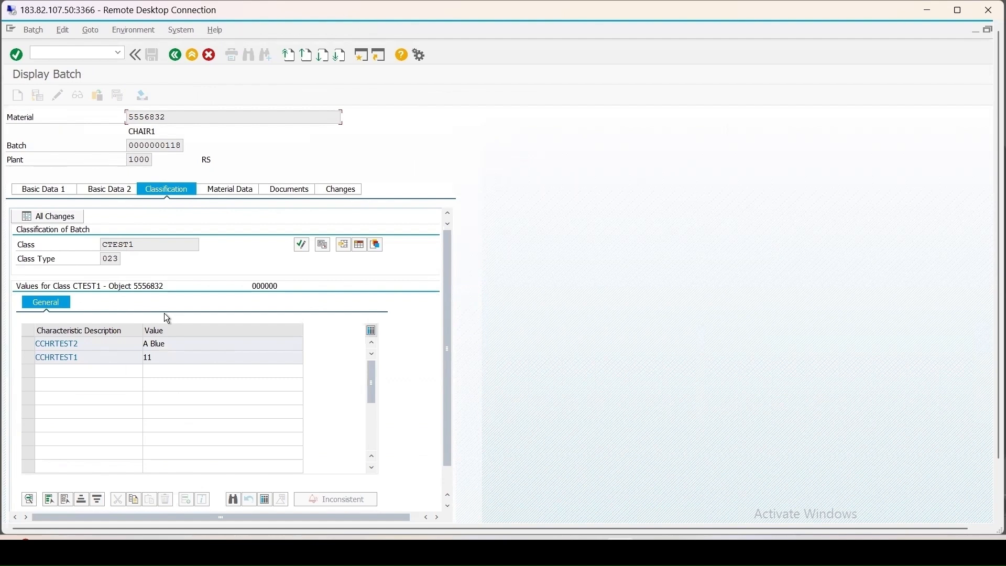
Display the allowed values of characteristic CCHRTEST1 in the batch's material classification, widen the value column to read them, and close the list.
left_click(237, 191)
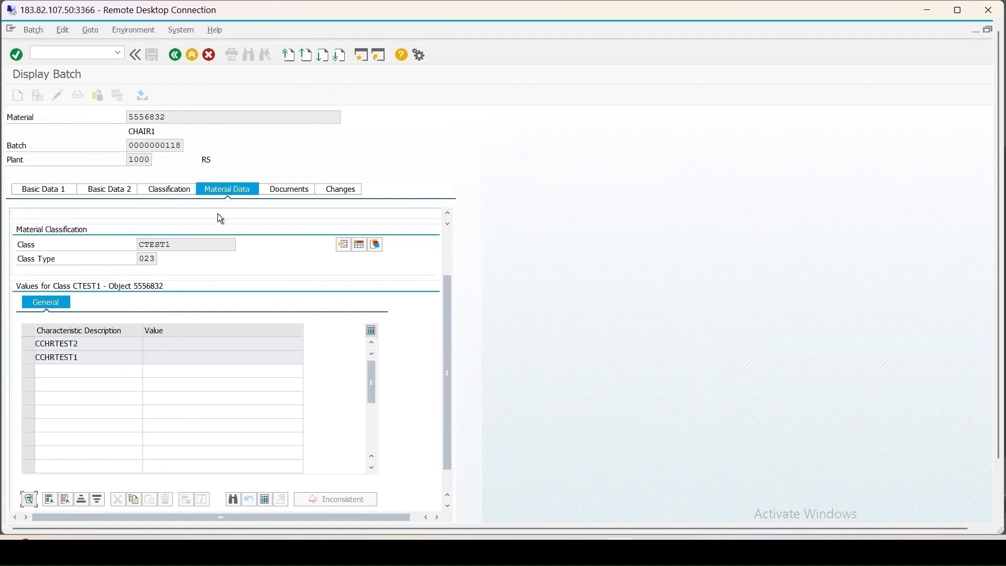
double_click(121, 357)
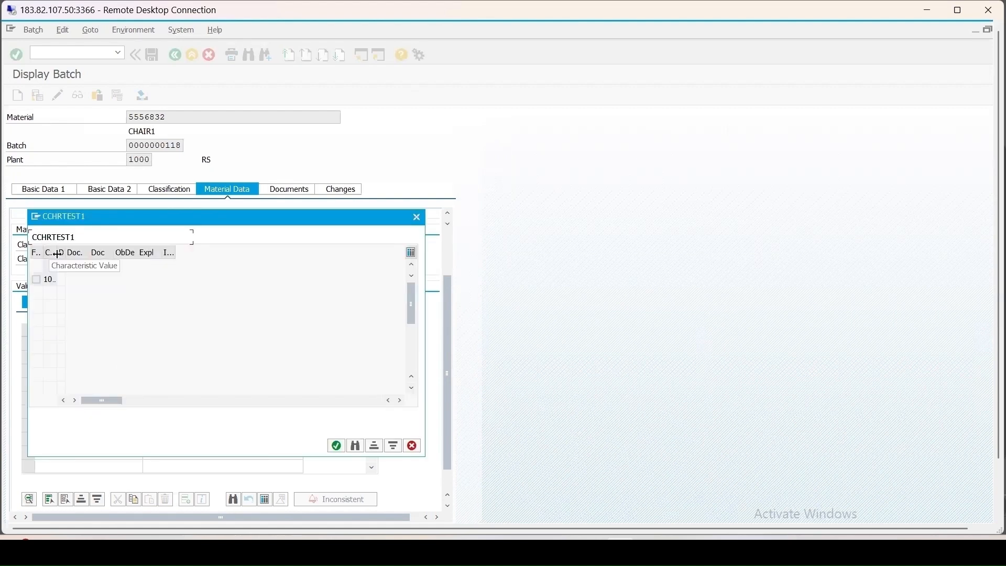
double_click(92, 258)
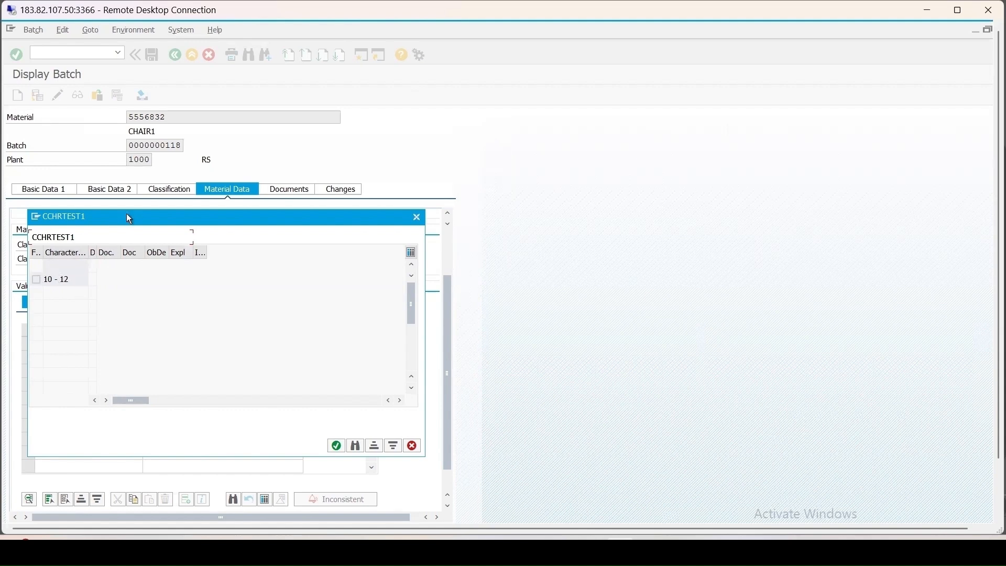
left_click_drag(127, 215, 492, 207)
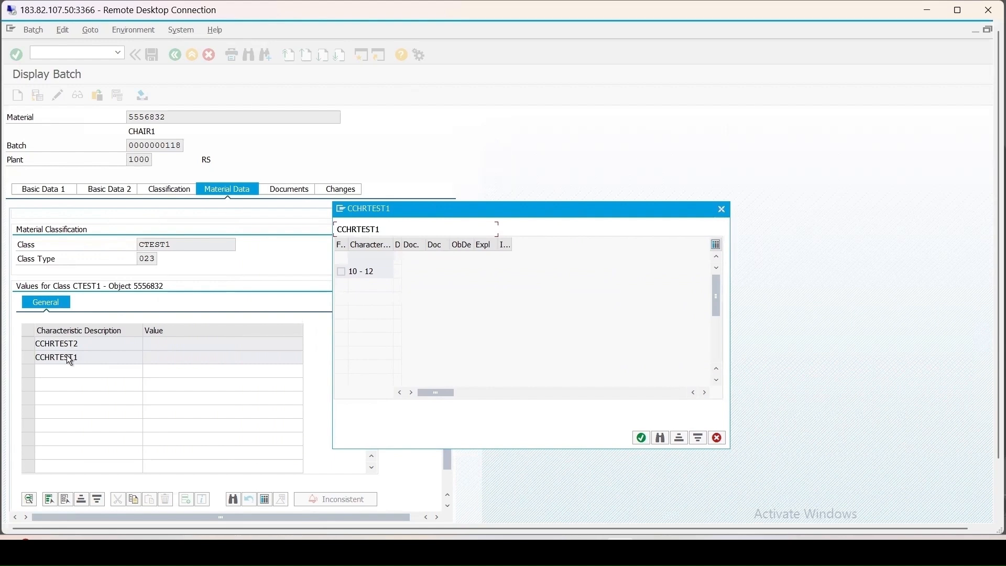
left_click(722, 209)
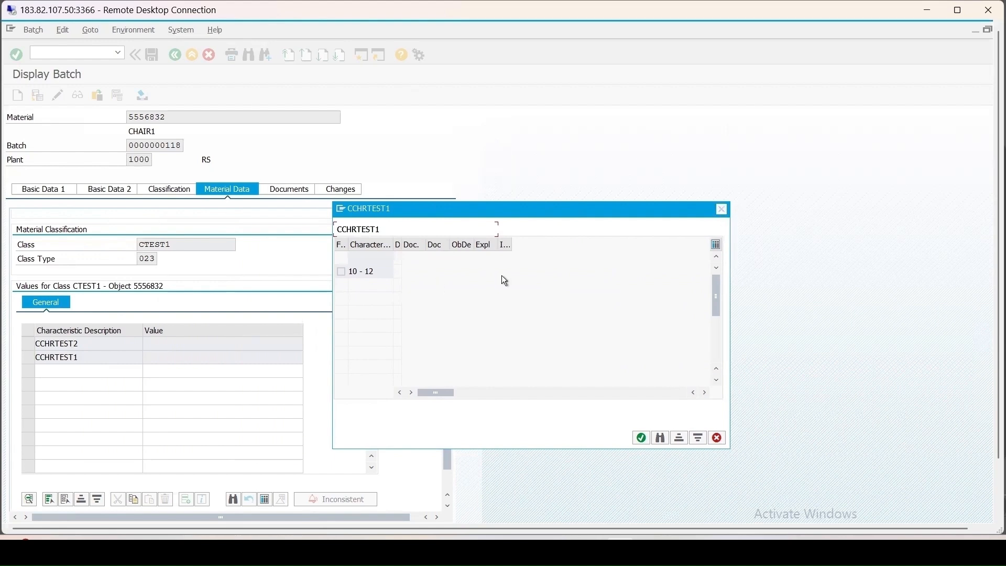
Display the catalog of colour codes for characteristic CCHRTEST2 in the material classification, and close it after review.
double_click(61, 344)
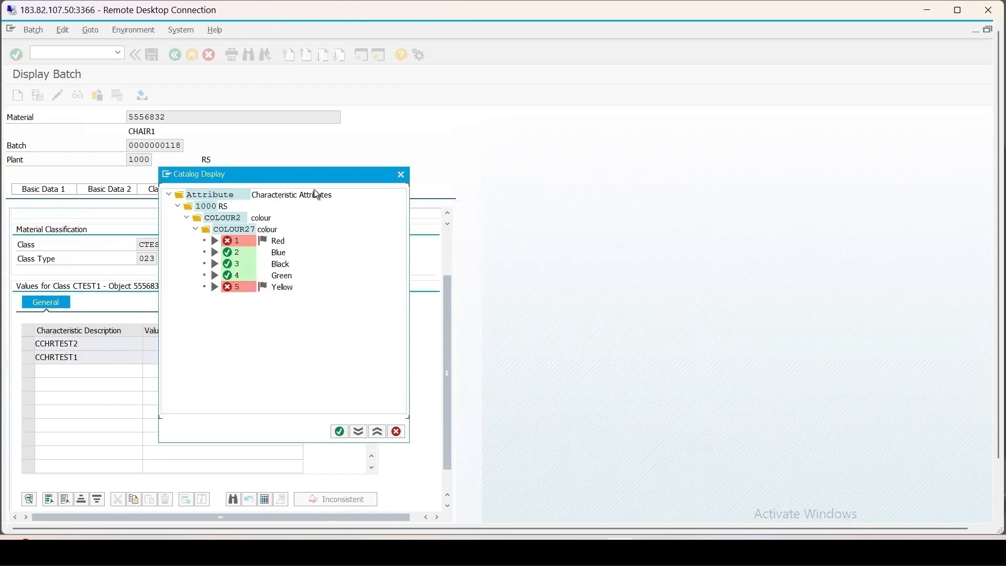
left_click_drag(320, 177, 435, 207)
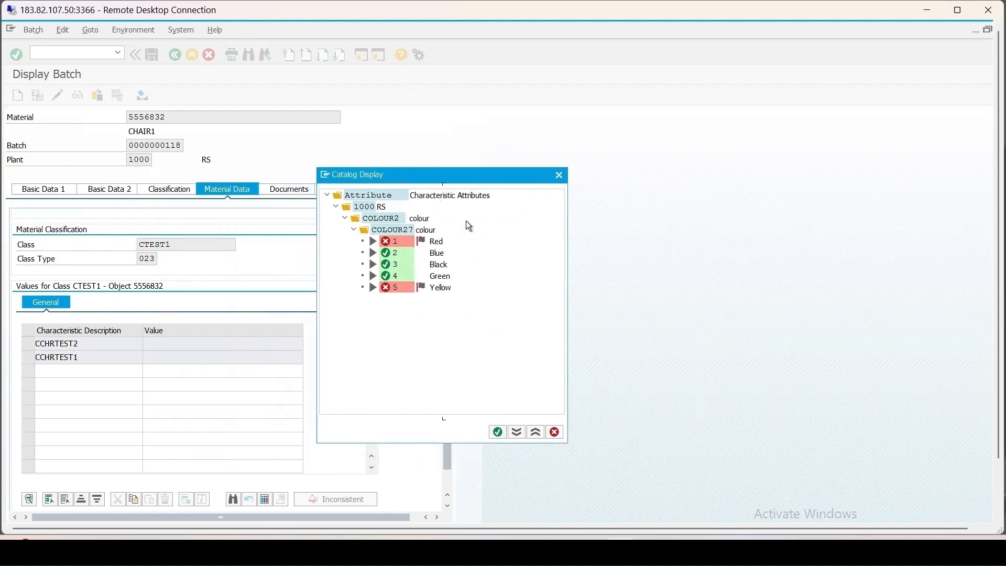
left_click(558, 176)
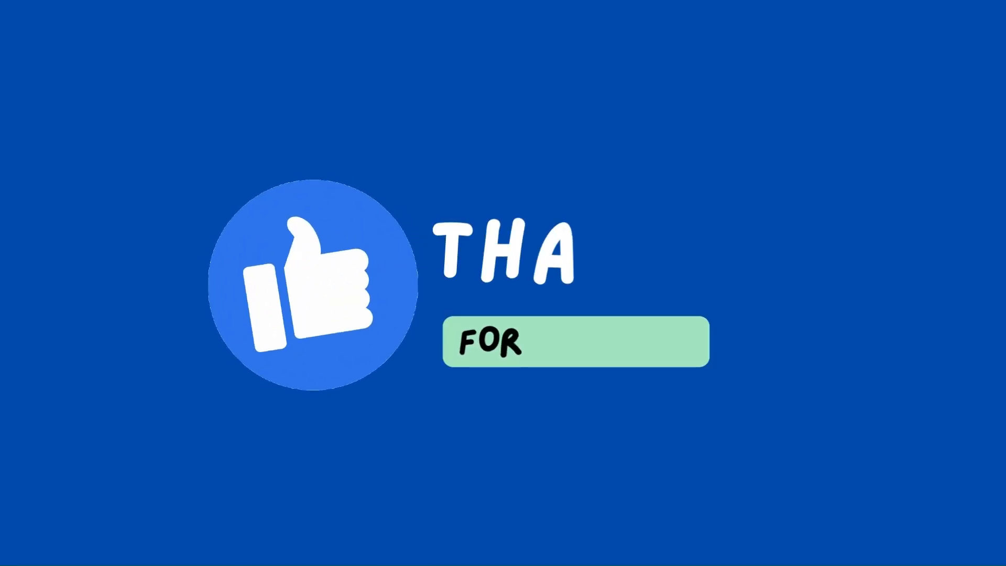